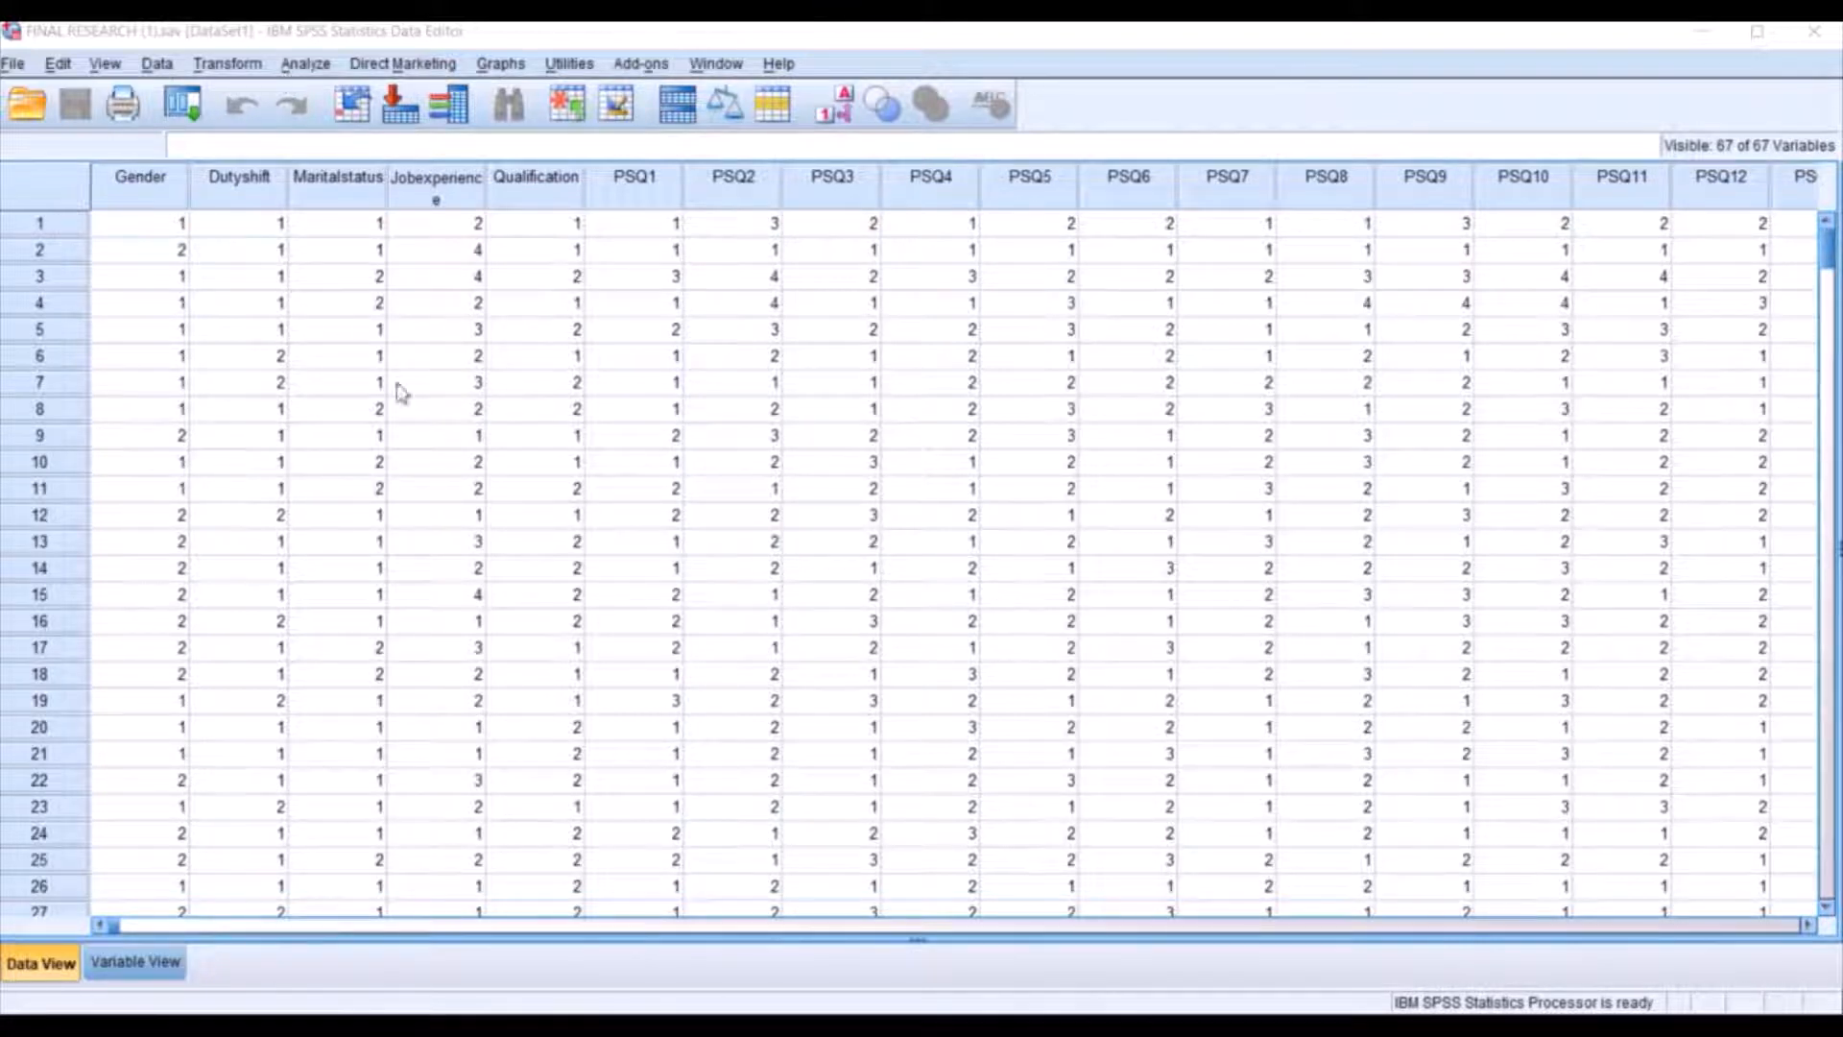
Check the value labels defined for the Gender and Dutyshift variables without changing them.
{"action": "left_click", "coordinate": [165, 182]}
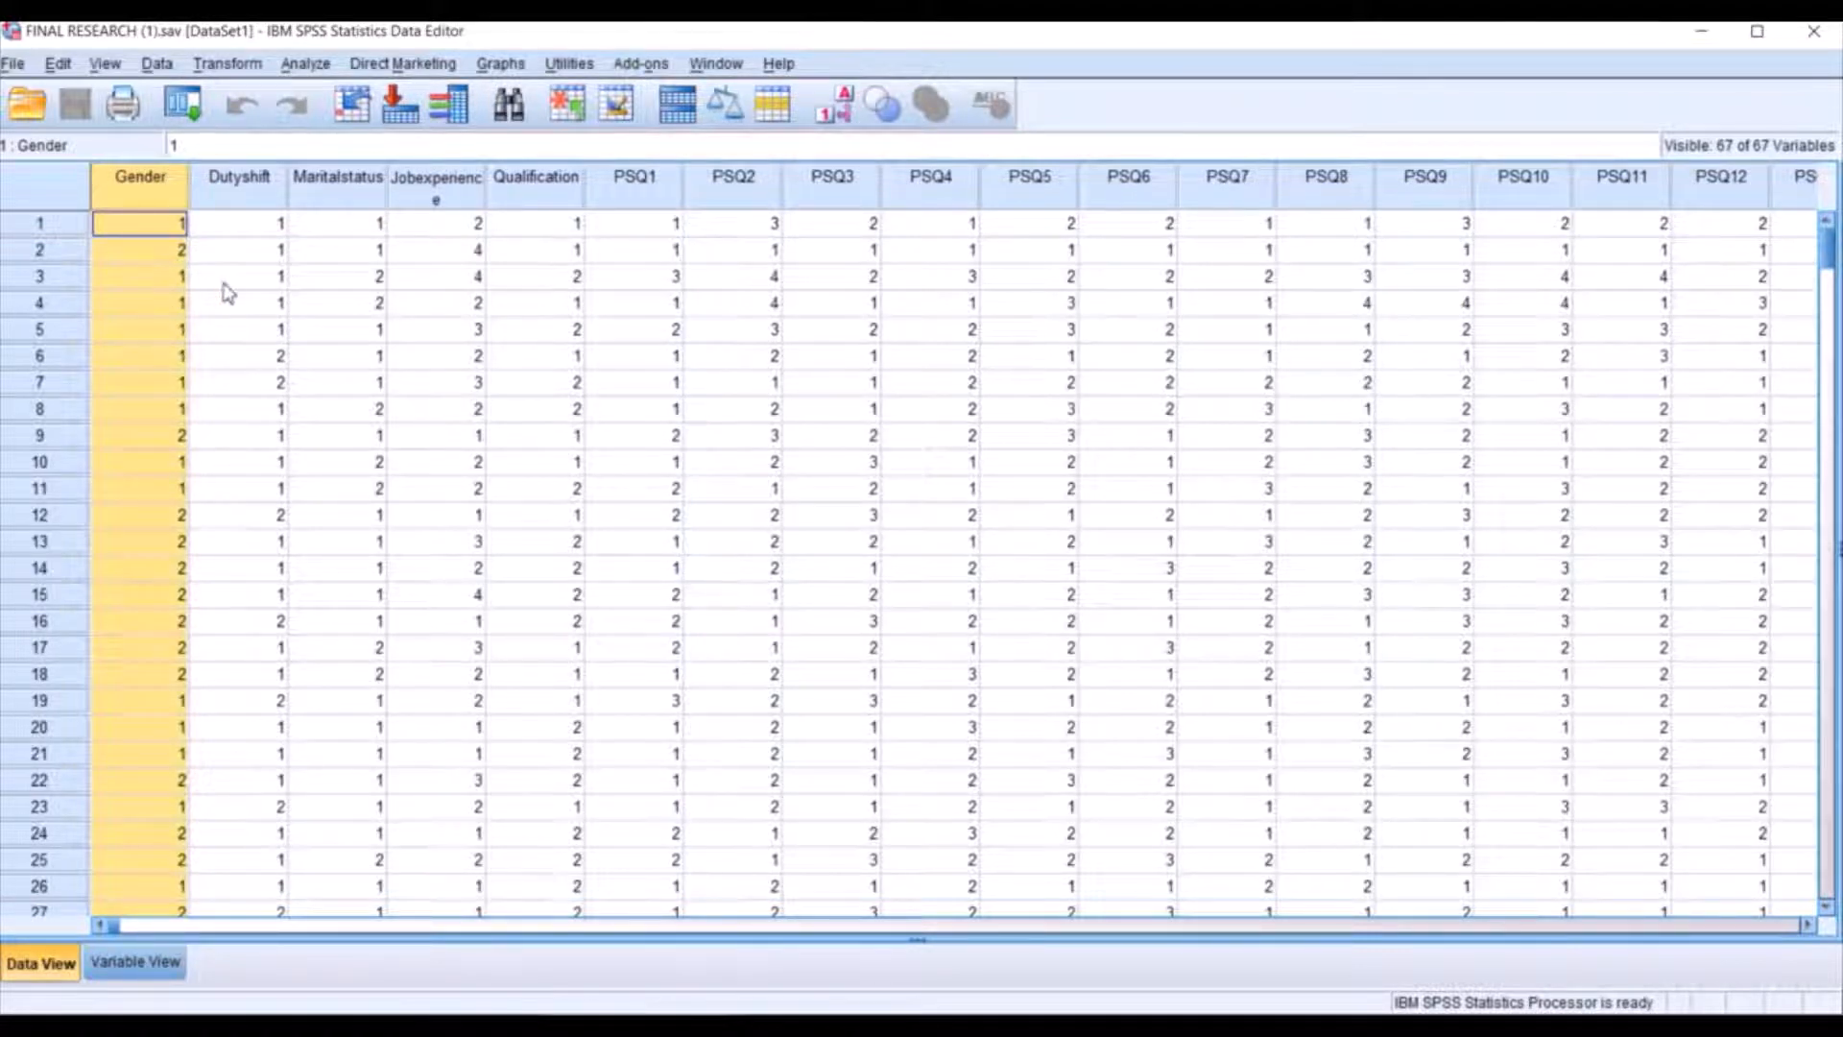
{"action": "left_click", "coordinate": [241, 195]}
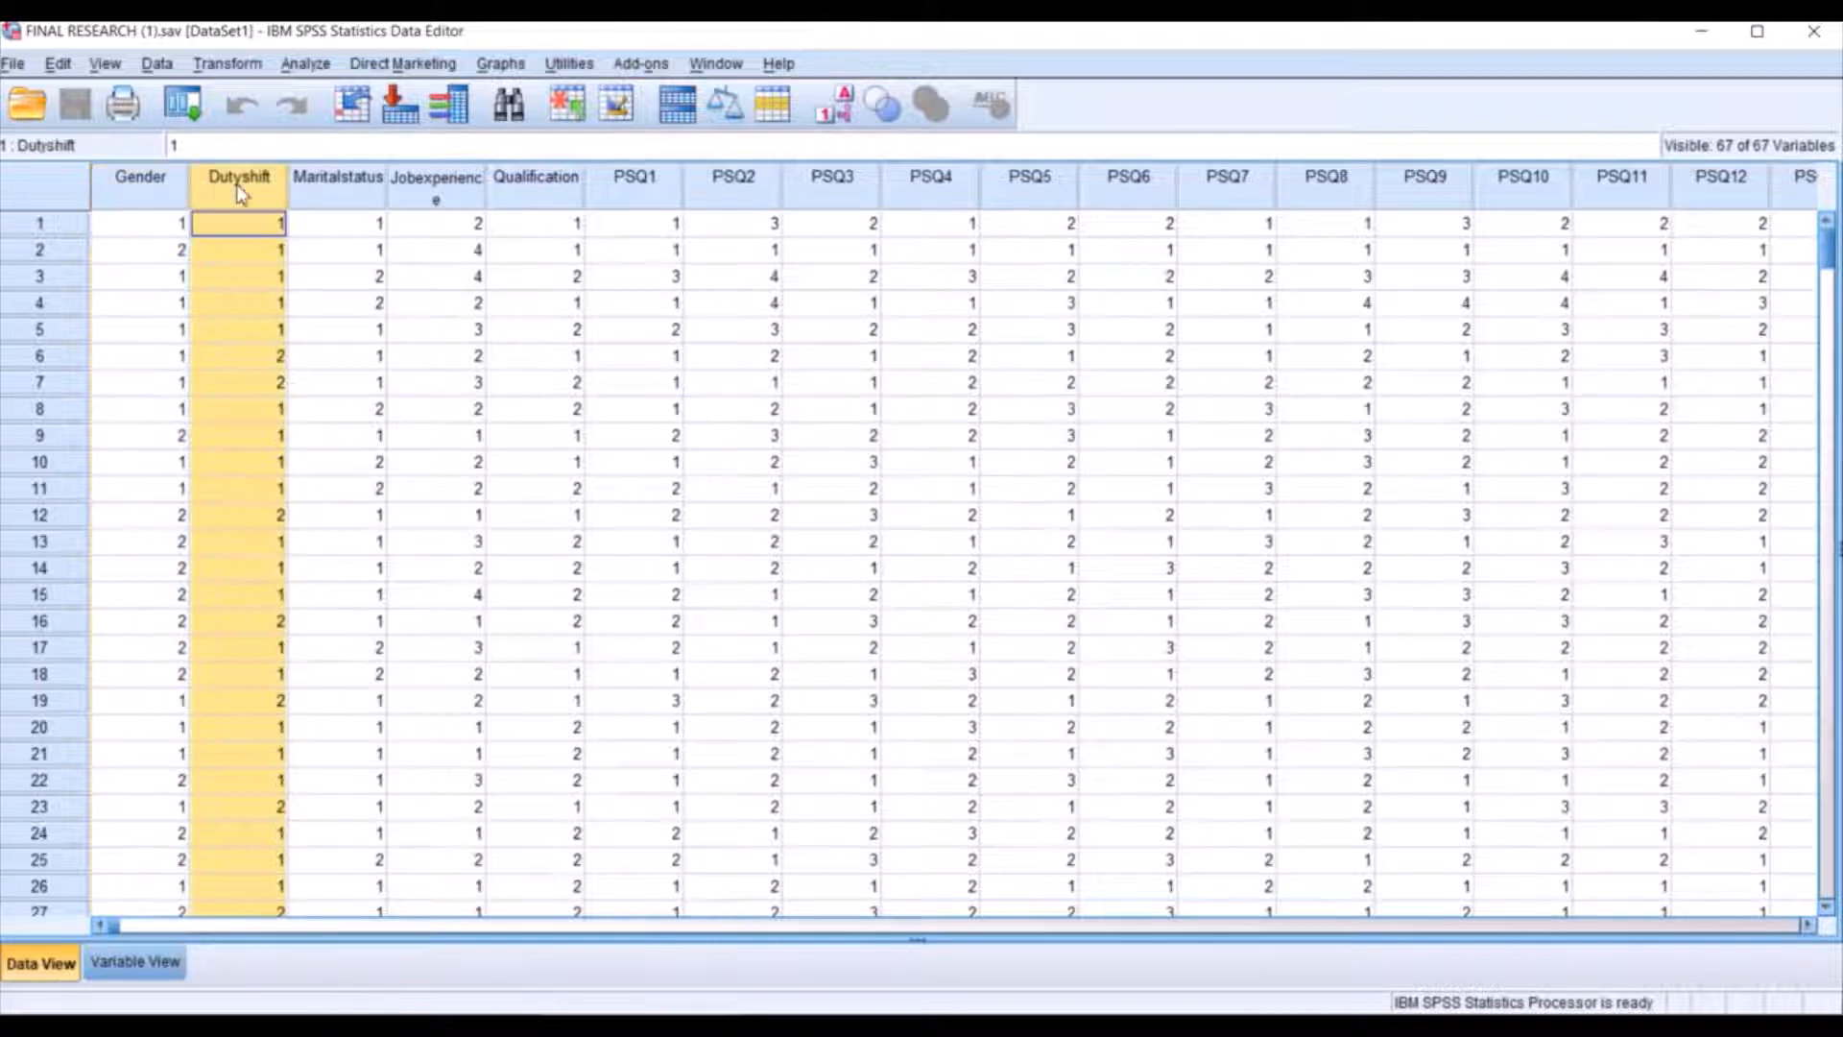
{"action": "left_click", "coordinate": [137, 963]}
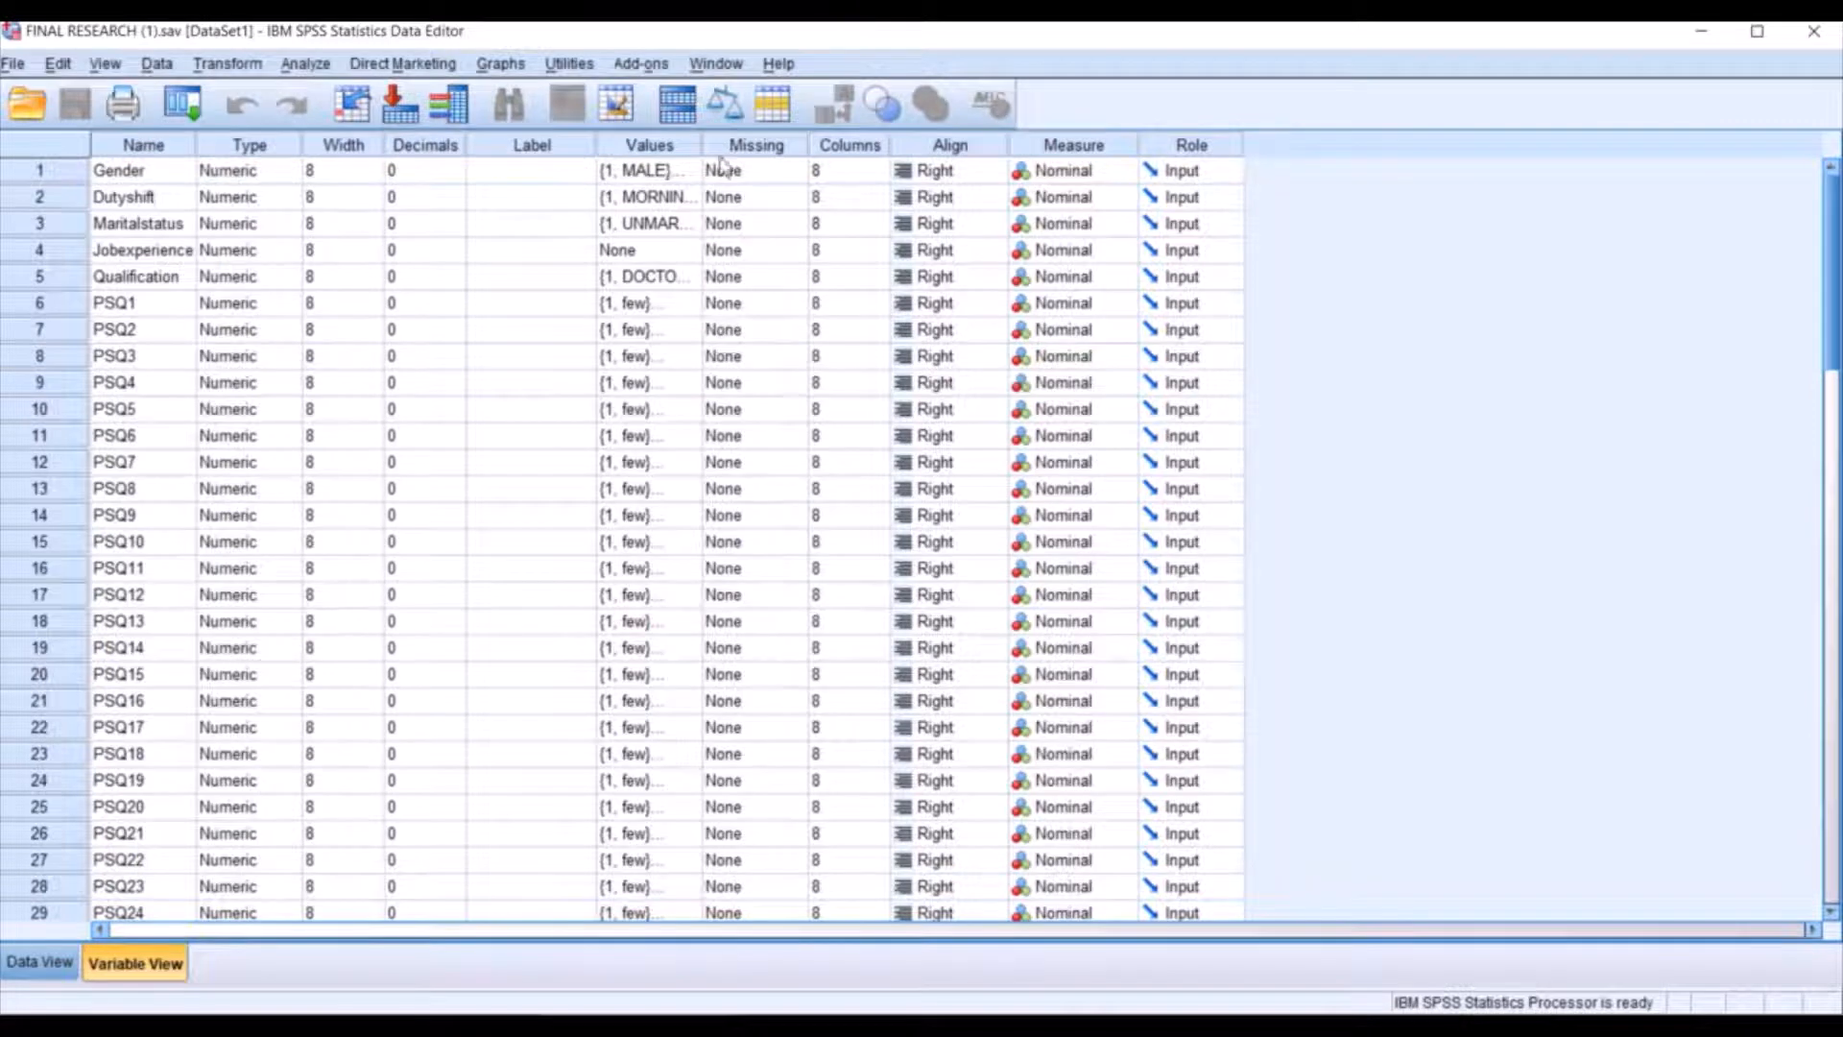
{"action": "left_click", "coordinate": [691, 172]}
{"action": "left_click", "coordinate": [695, 173]}
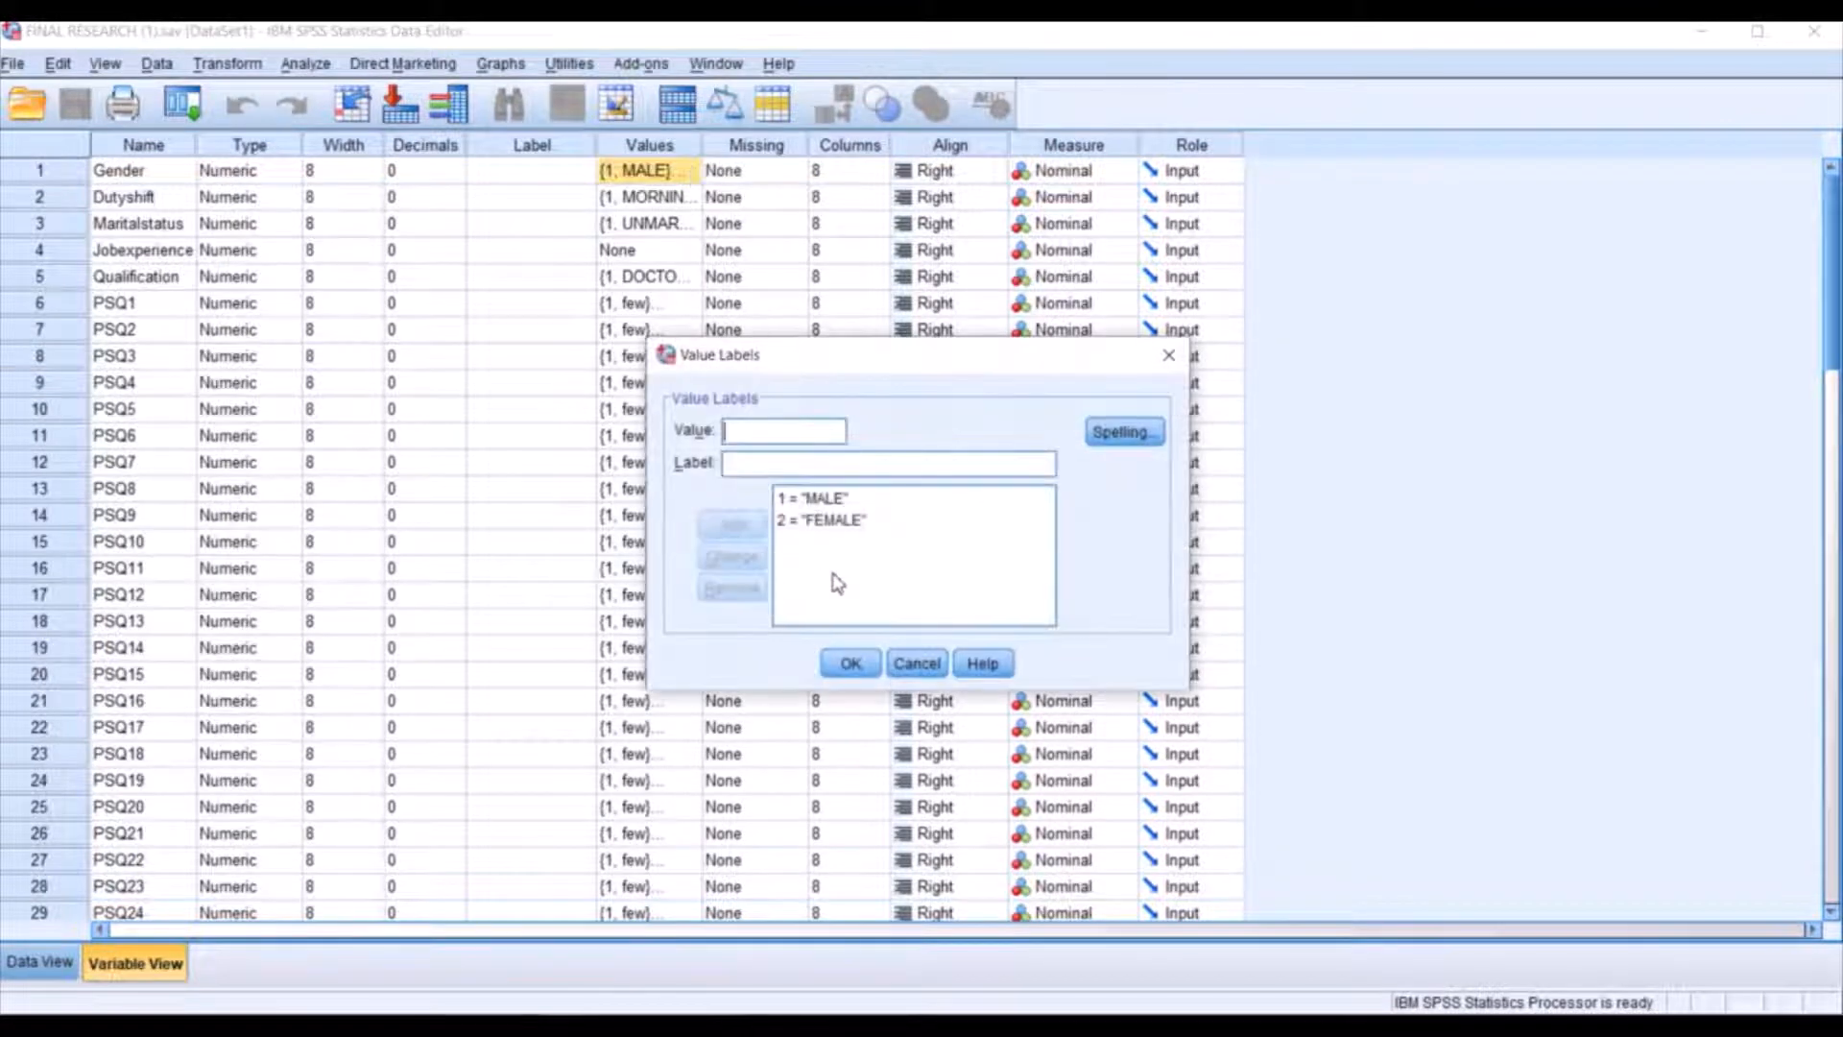
{"action": "left_click", "coordinate": [917, 664]}
{"action": "left_click", "coordinate": [684, 197]}
{"action": "left_click", "coordinate": [691, 196]}
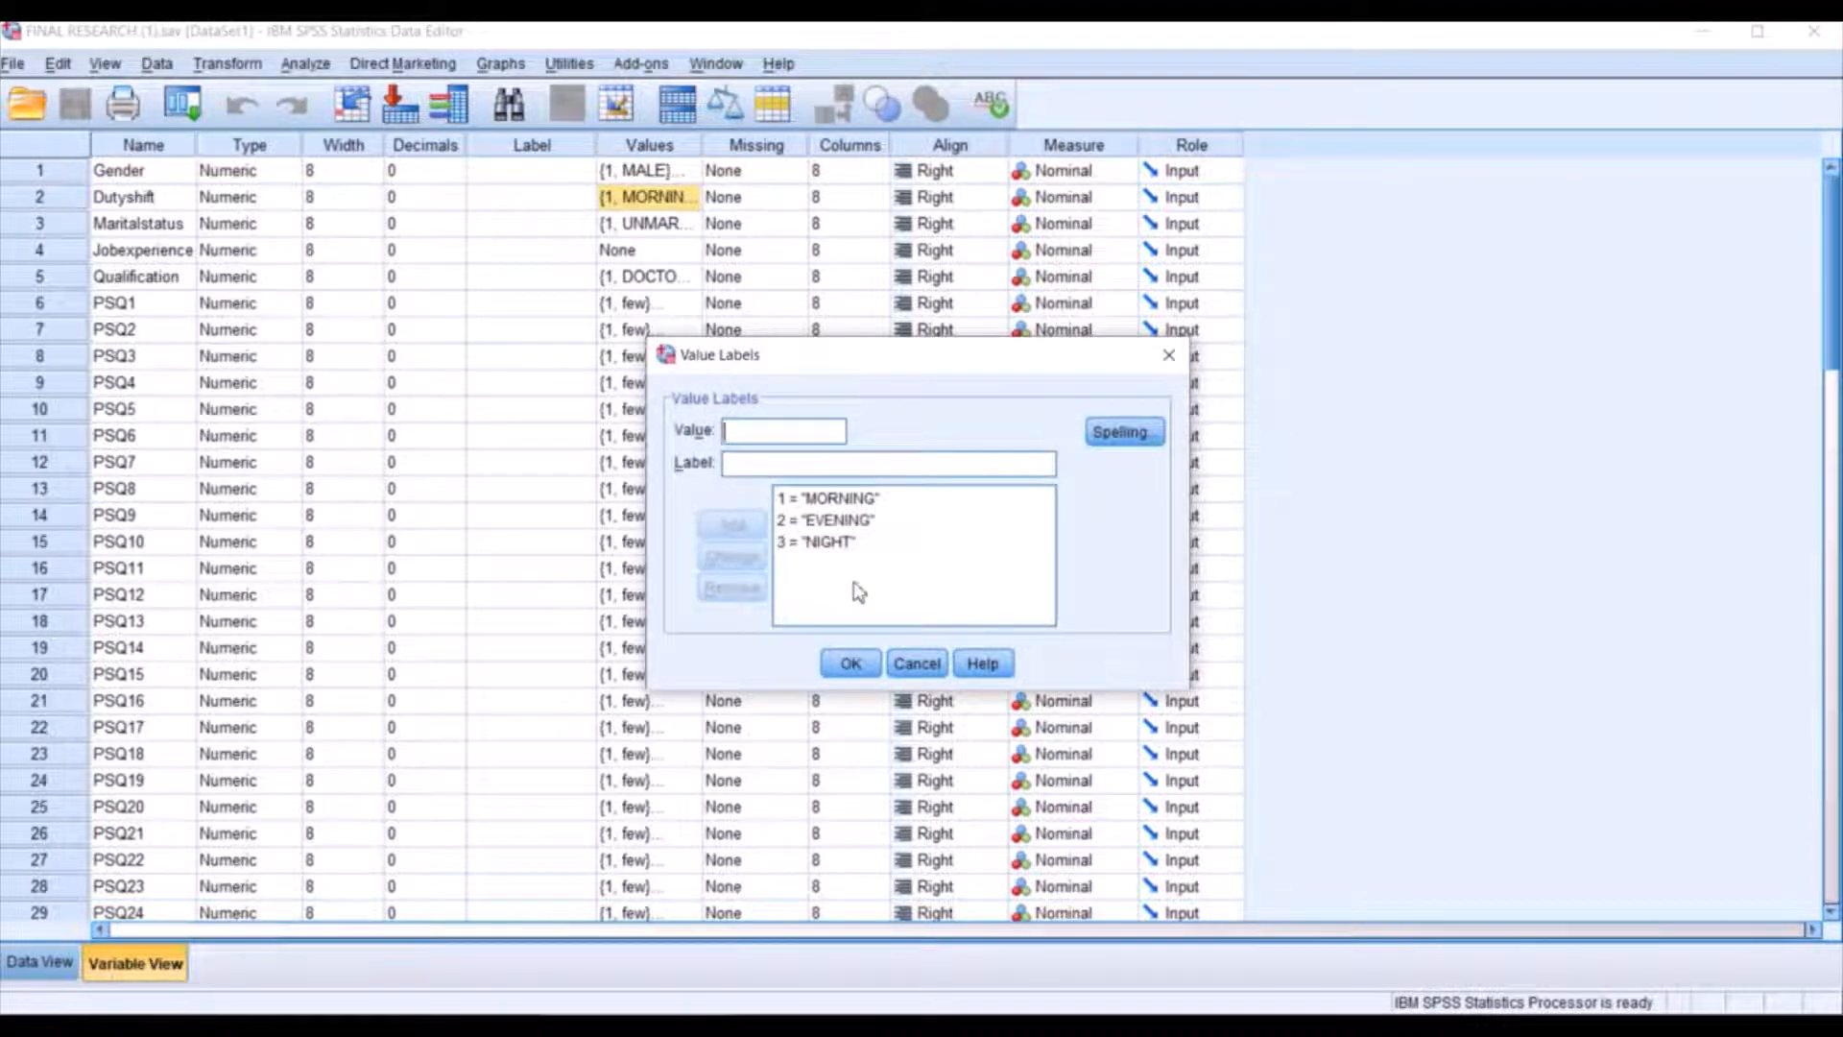
{"action": "left_click", "coordinate": [918, 668]}
Check the value labels defined for the Maritalstatus and Qualification variables.
{"action": "left_click", "coordinate": [686, 229]}
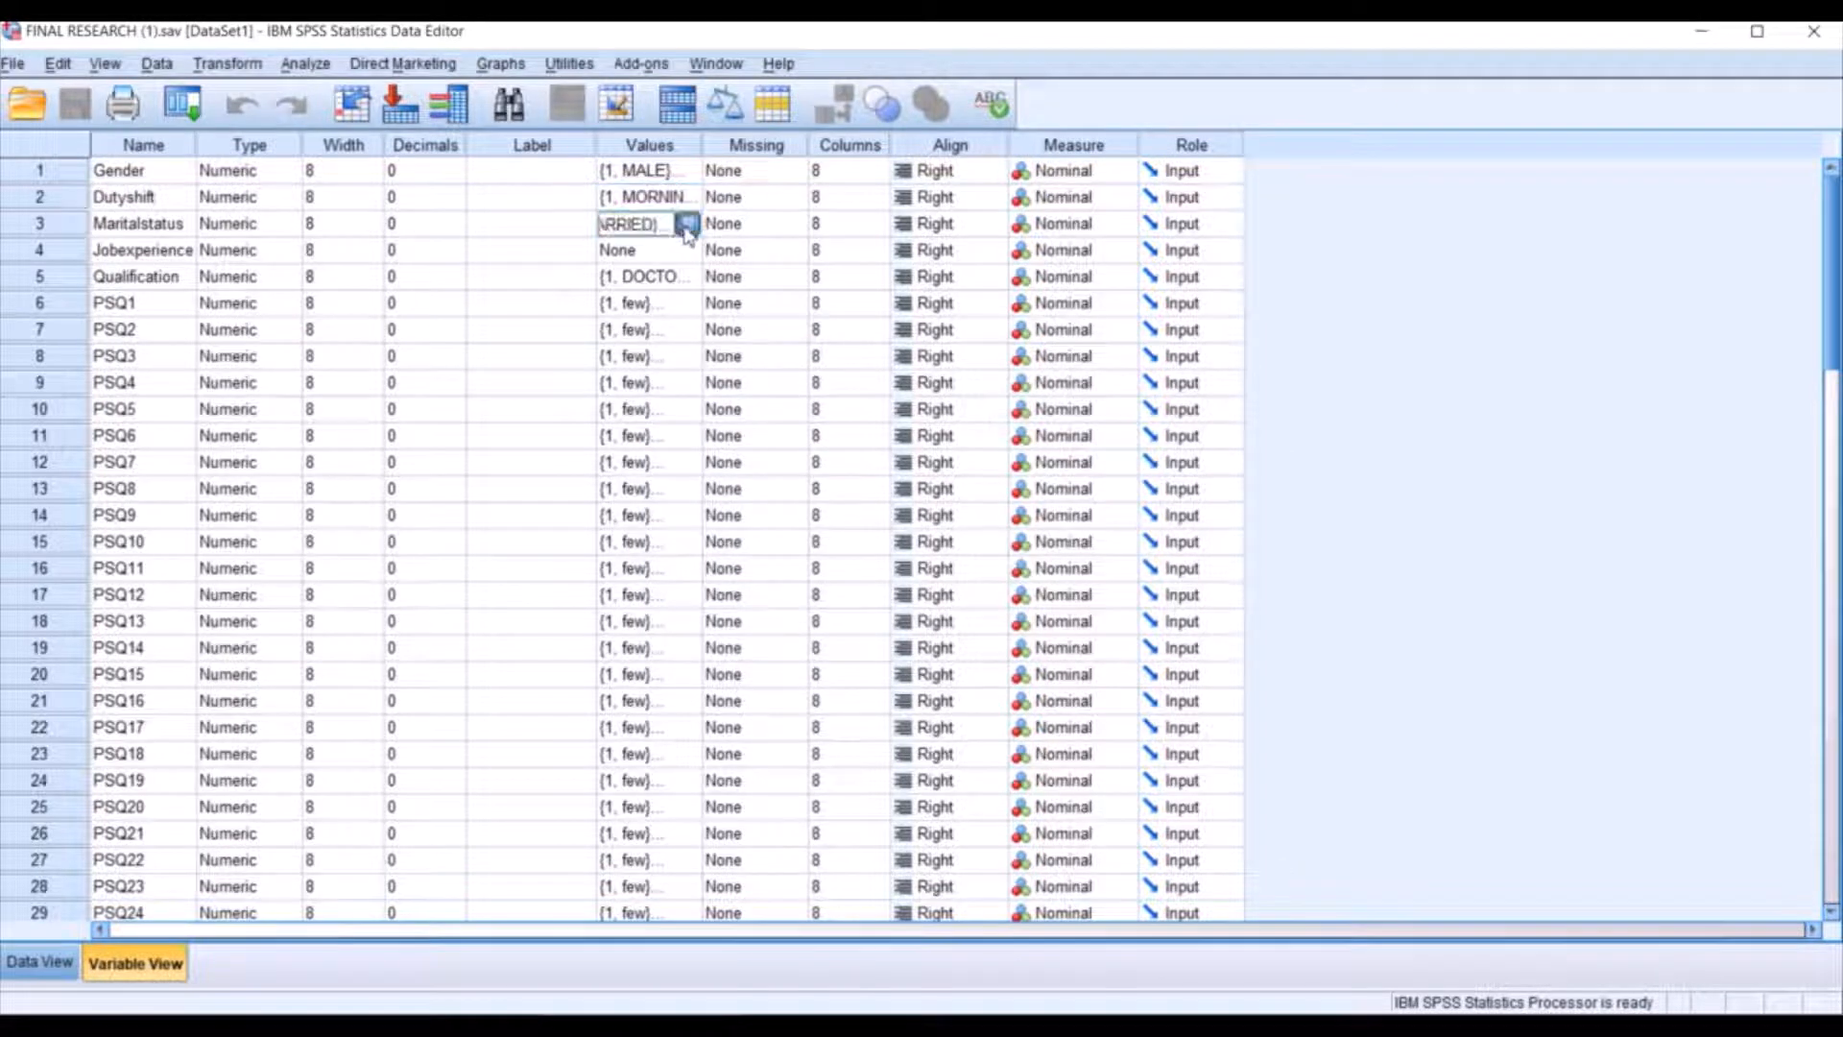
{"action": "left_click", "coordinate": [687, 225]}
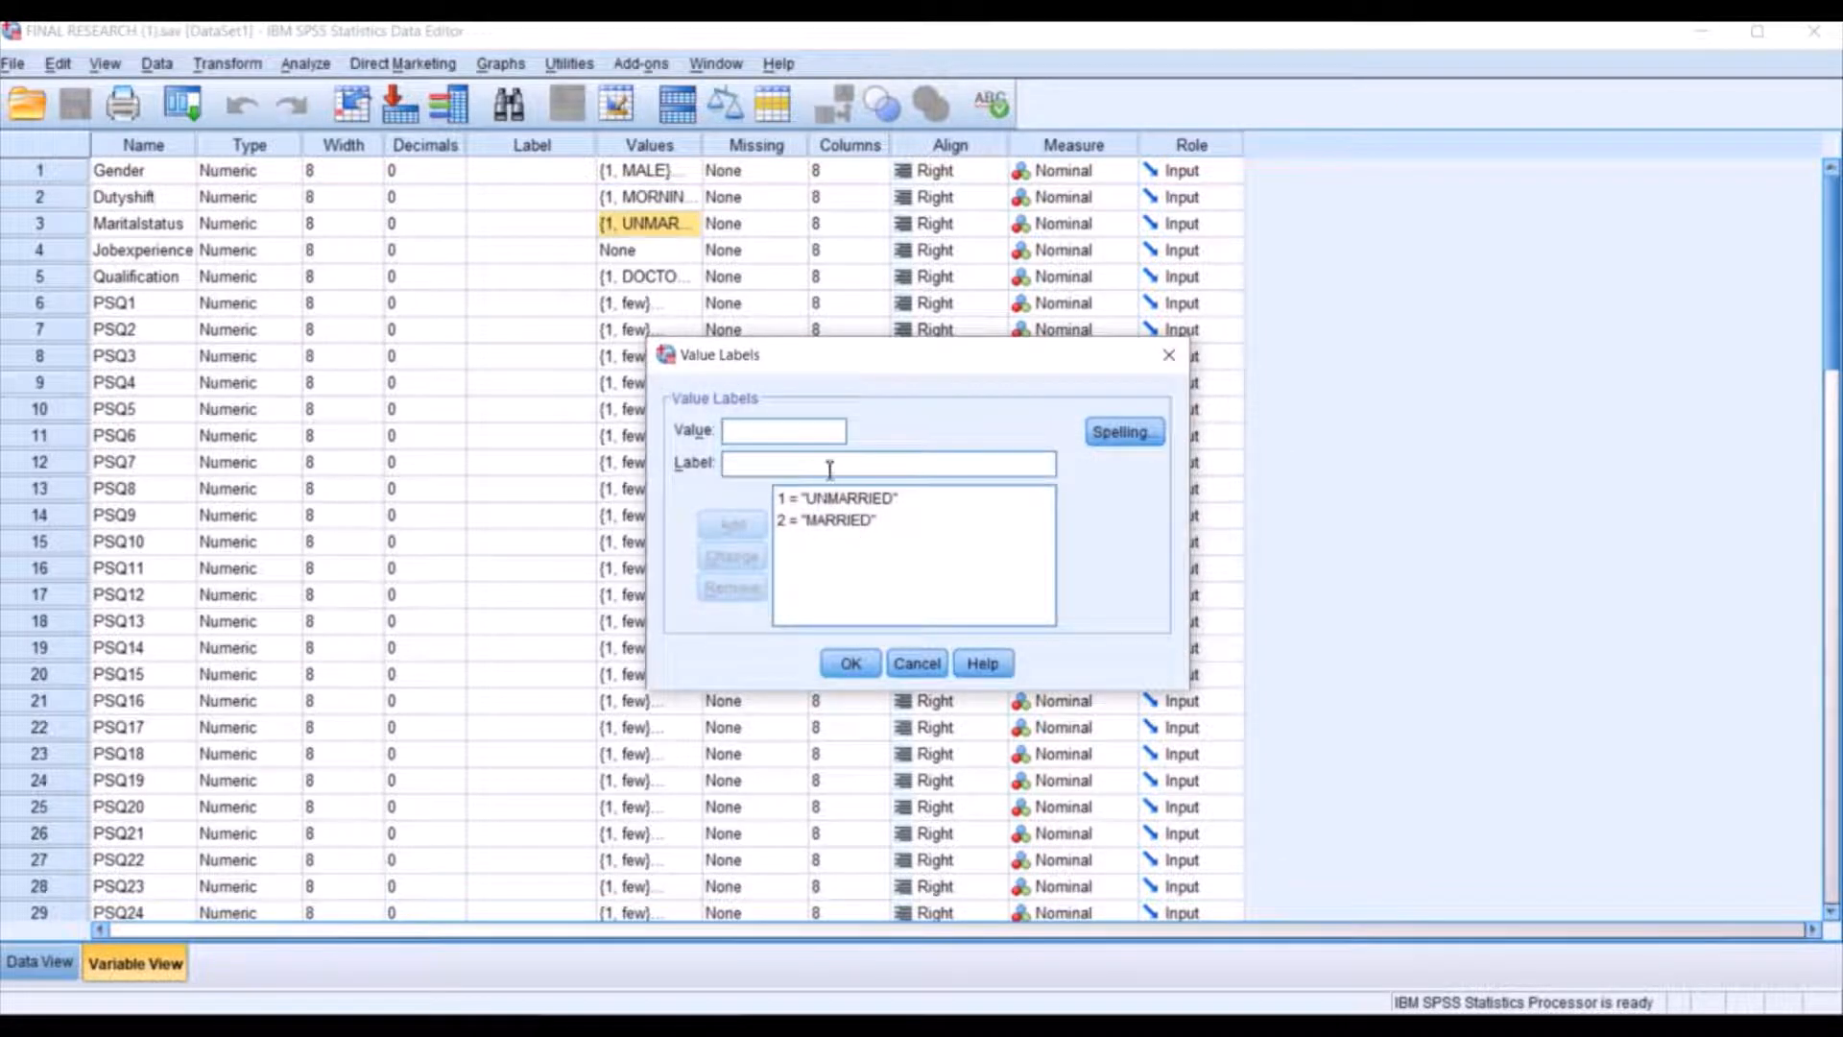
{"action": "left_click", "coordinate": [849, 663]}
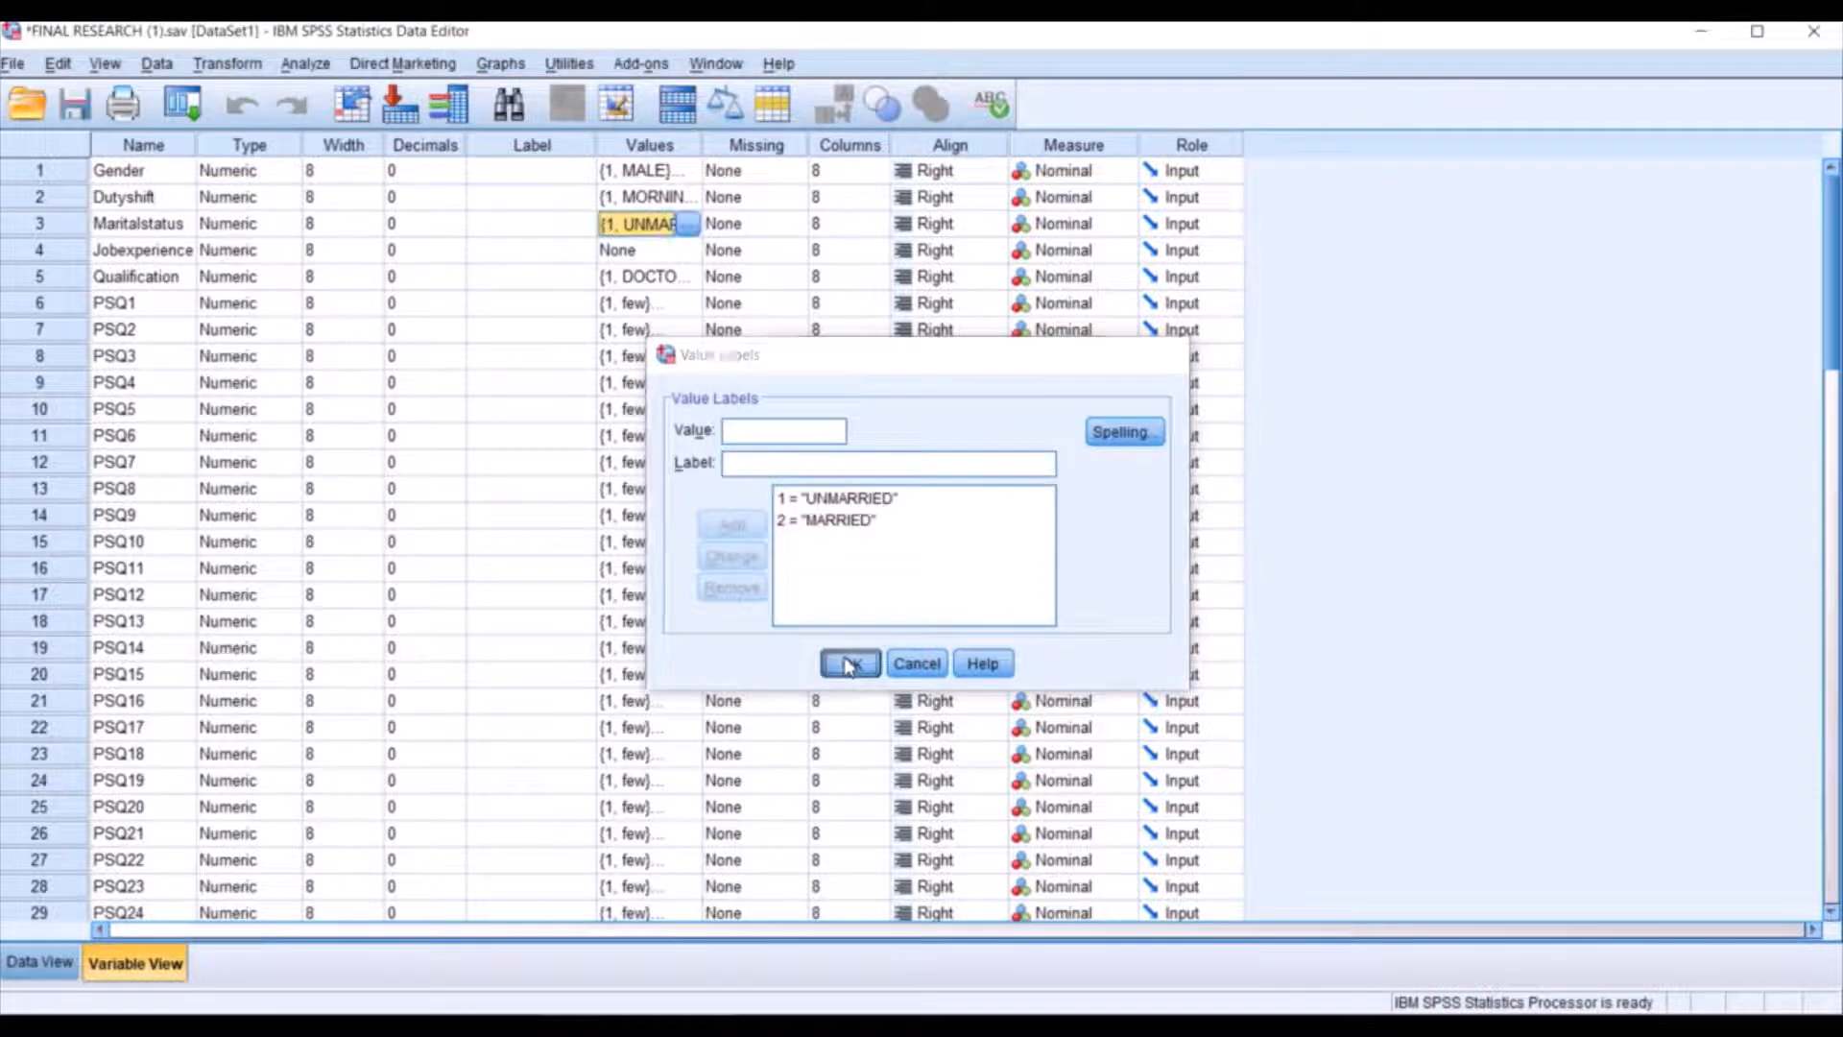
{"action": "left_click", "coordinate": [689, 277]}
{"action": "left_click", "coordinate": [687, 277]}
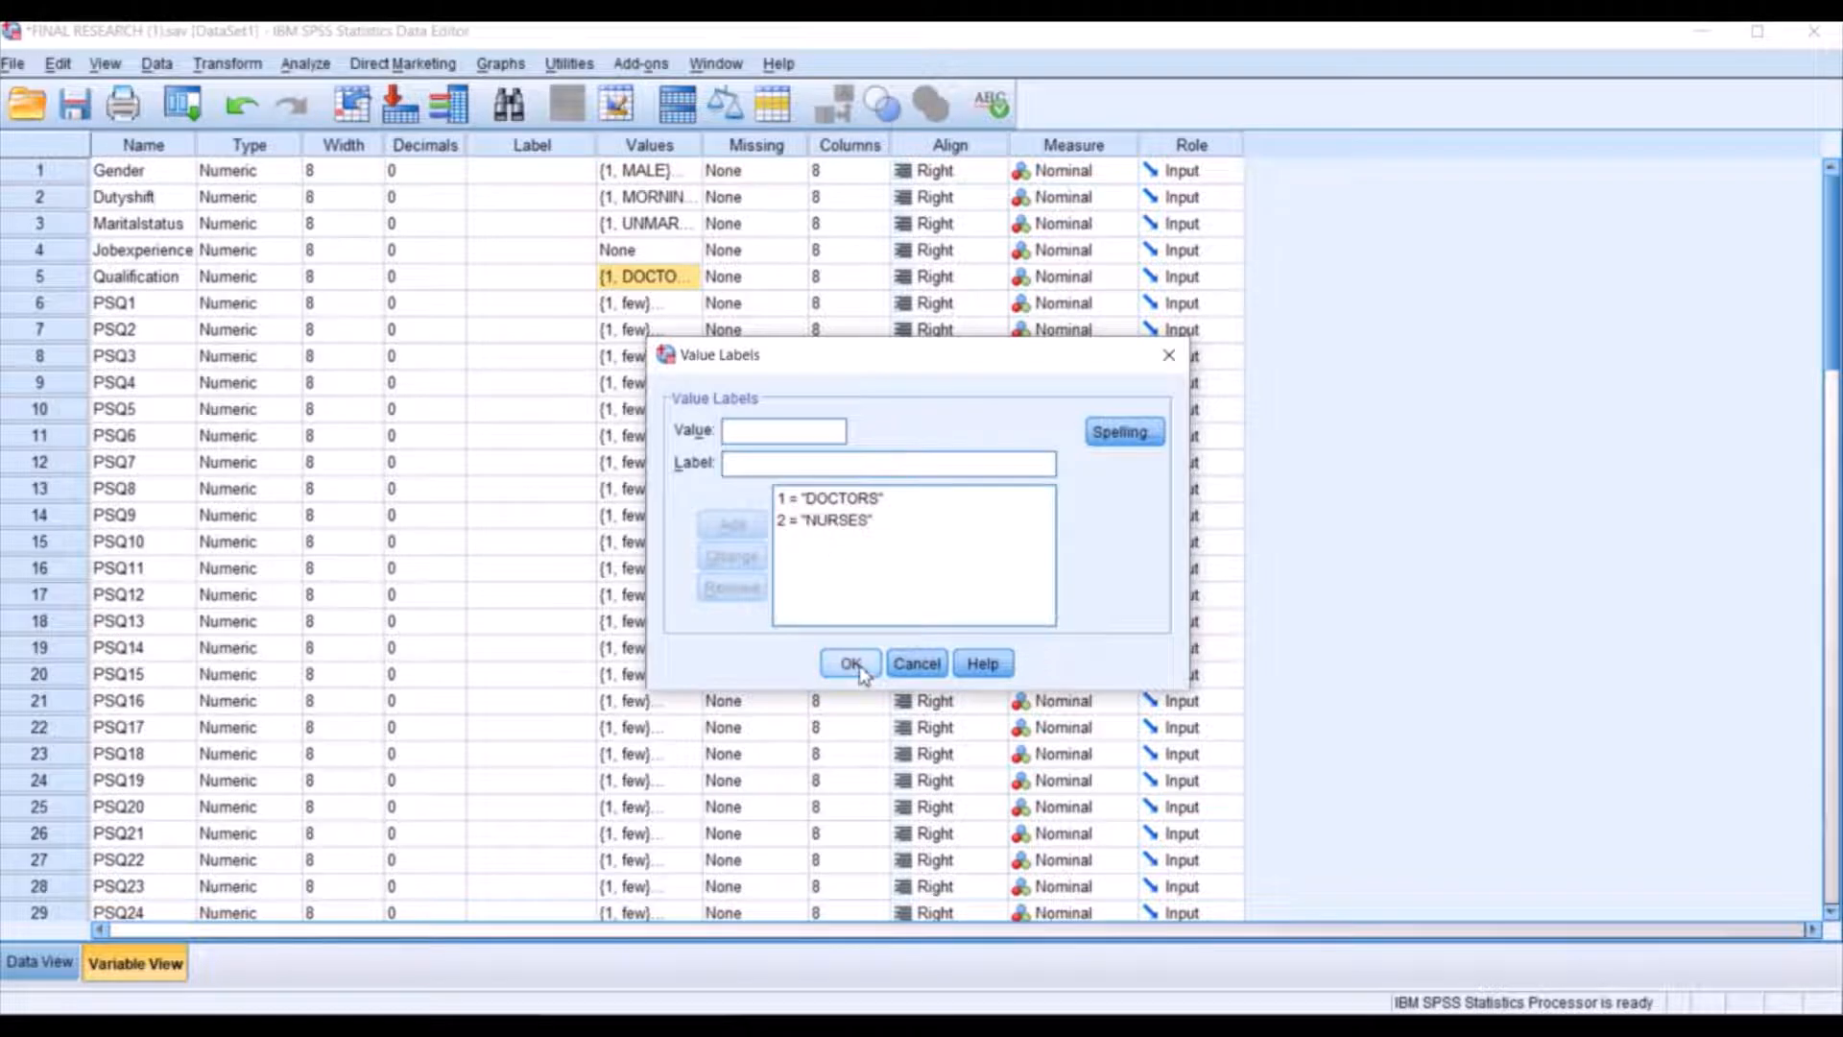
{"action": "left_click", "coordinate": [852, 664]}
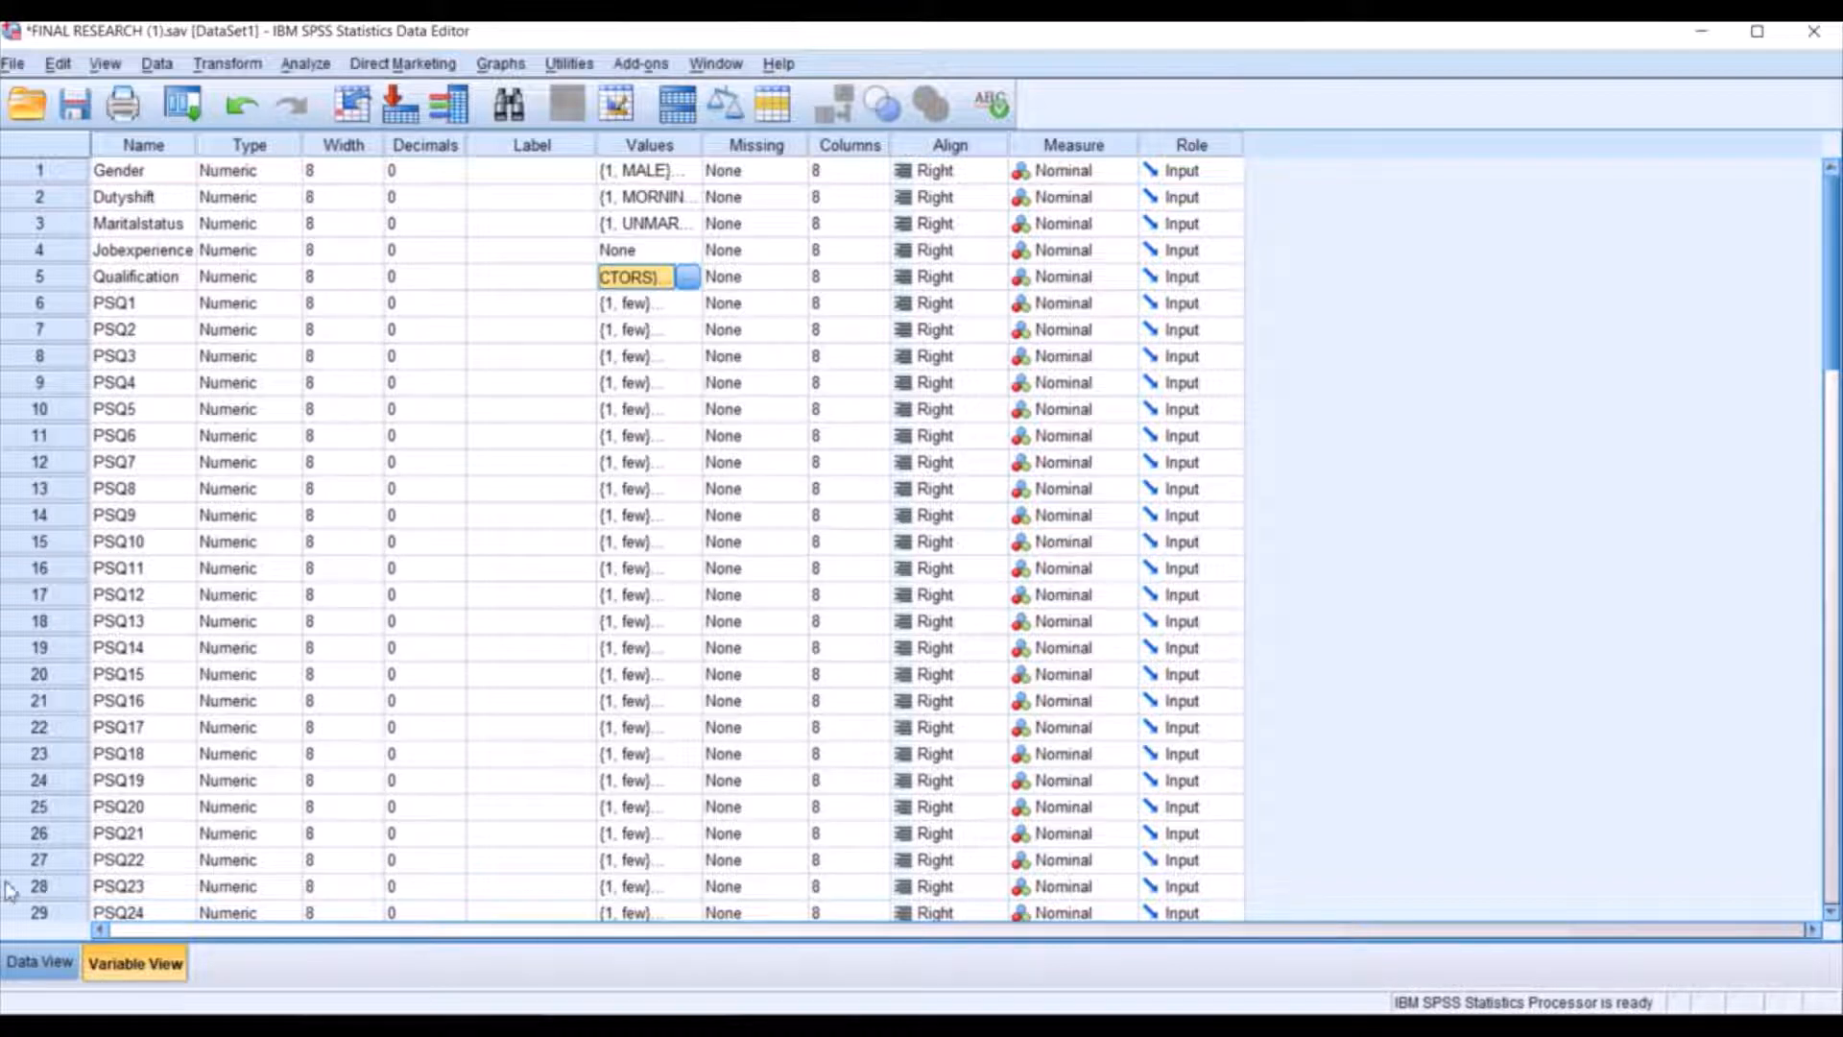
Return to the data and set up an Independent-Samples T Test with SEtotal and DAStotal as test variables.
{"action": "left_click", "coordinate": [41, 963]}
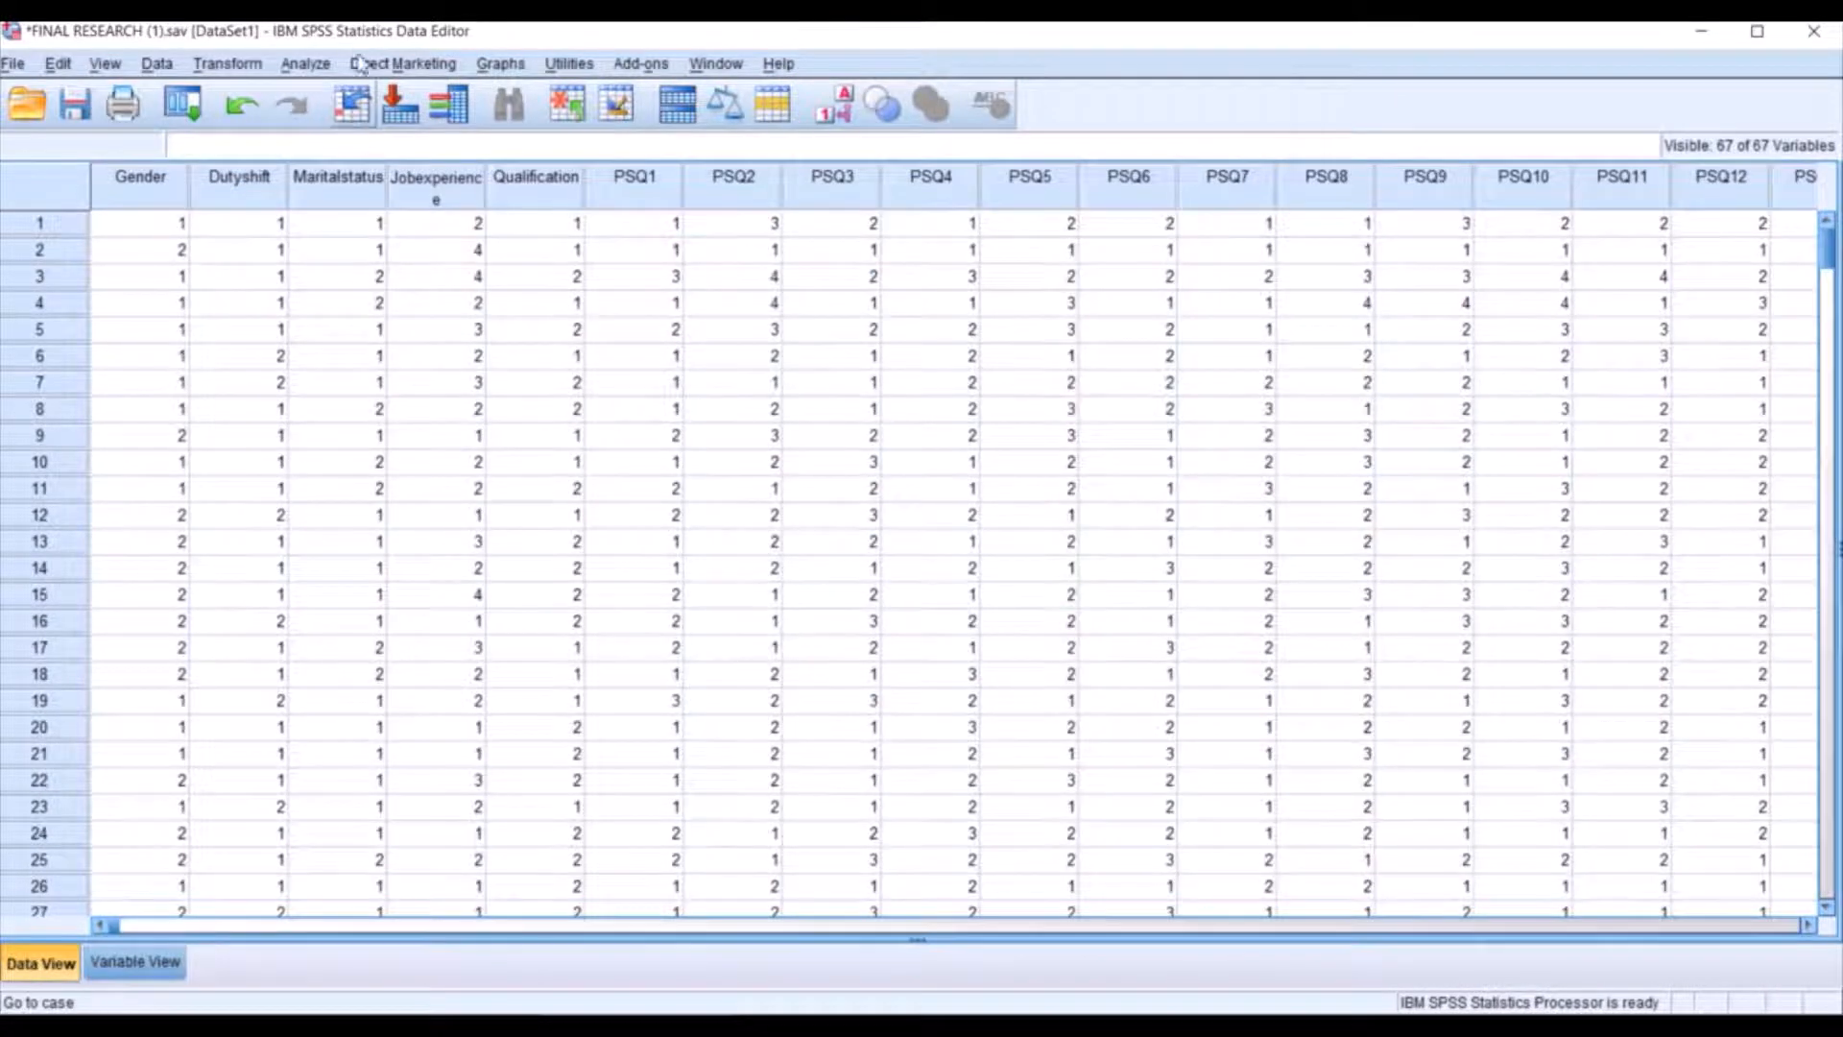
{"action": "left_click", "coordinate": [306, 64]}
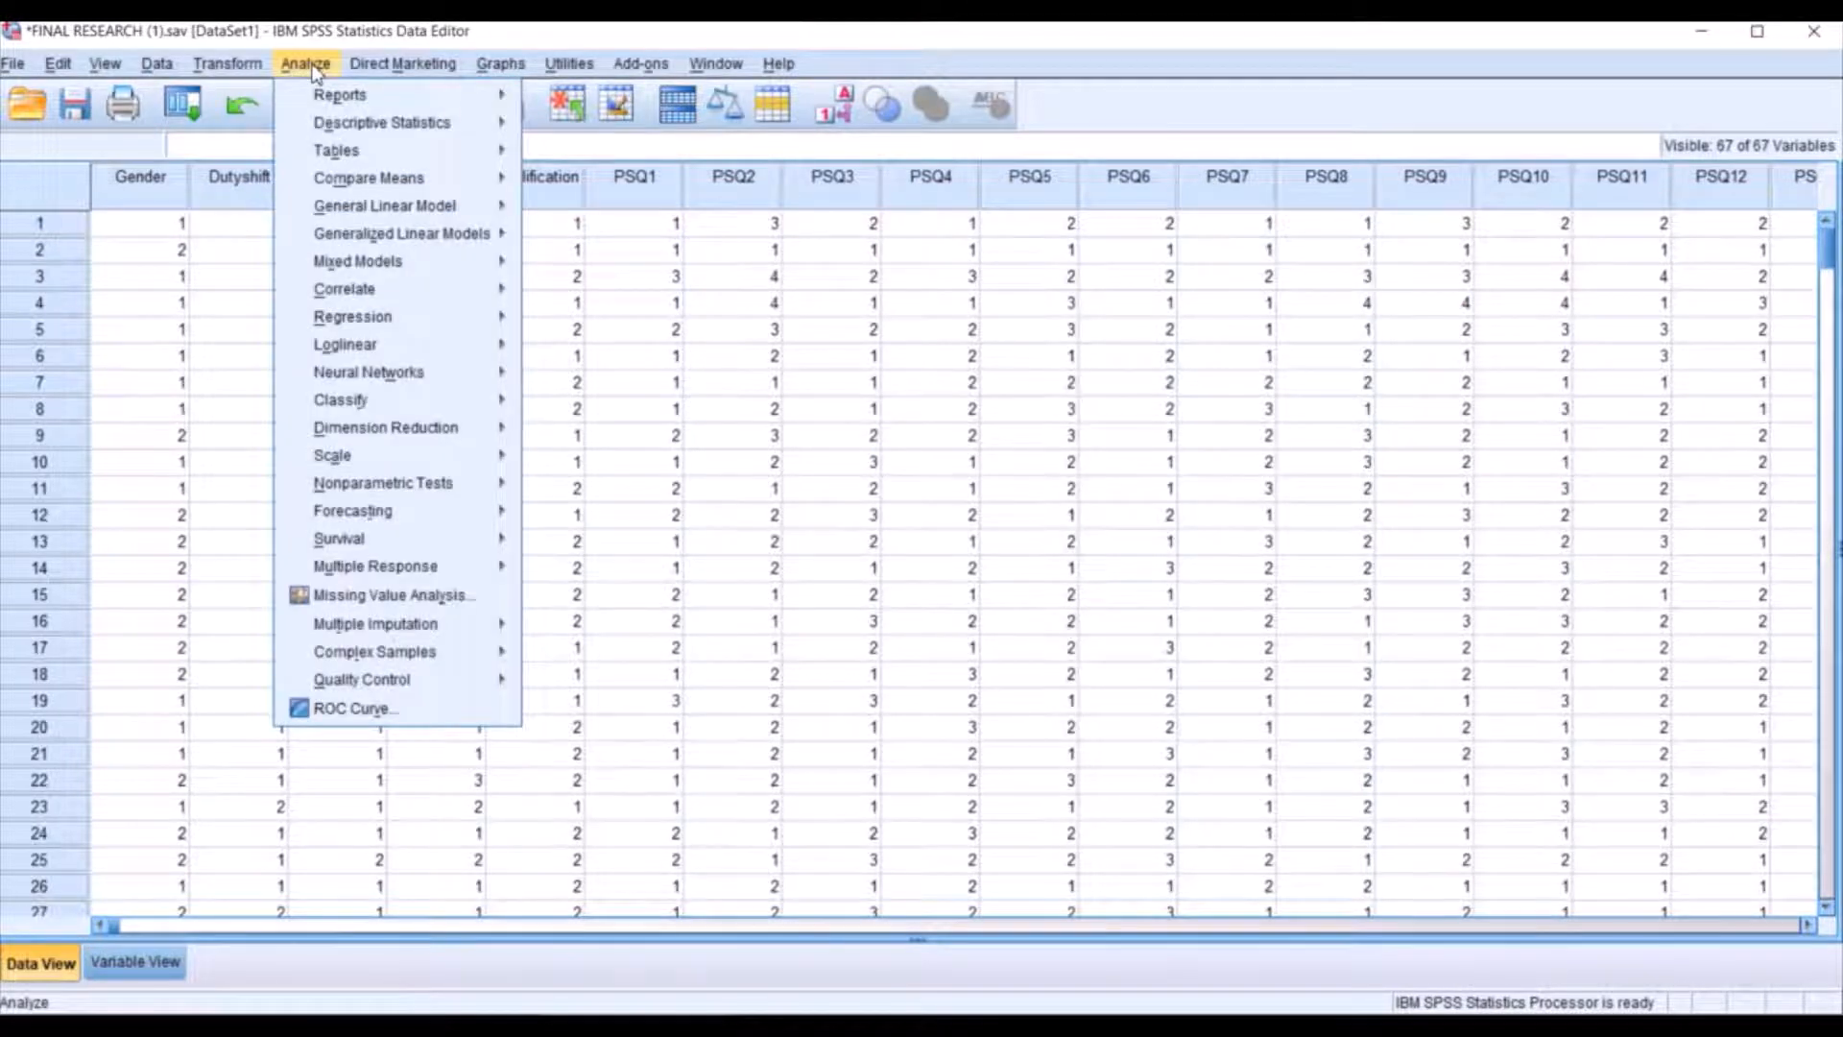
{"action": "mouse_move", "coordinate": [389, 182]}
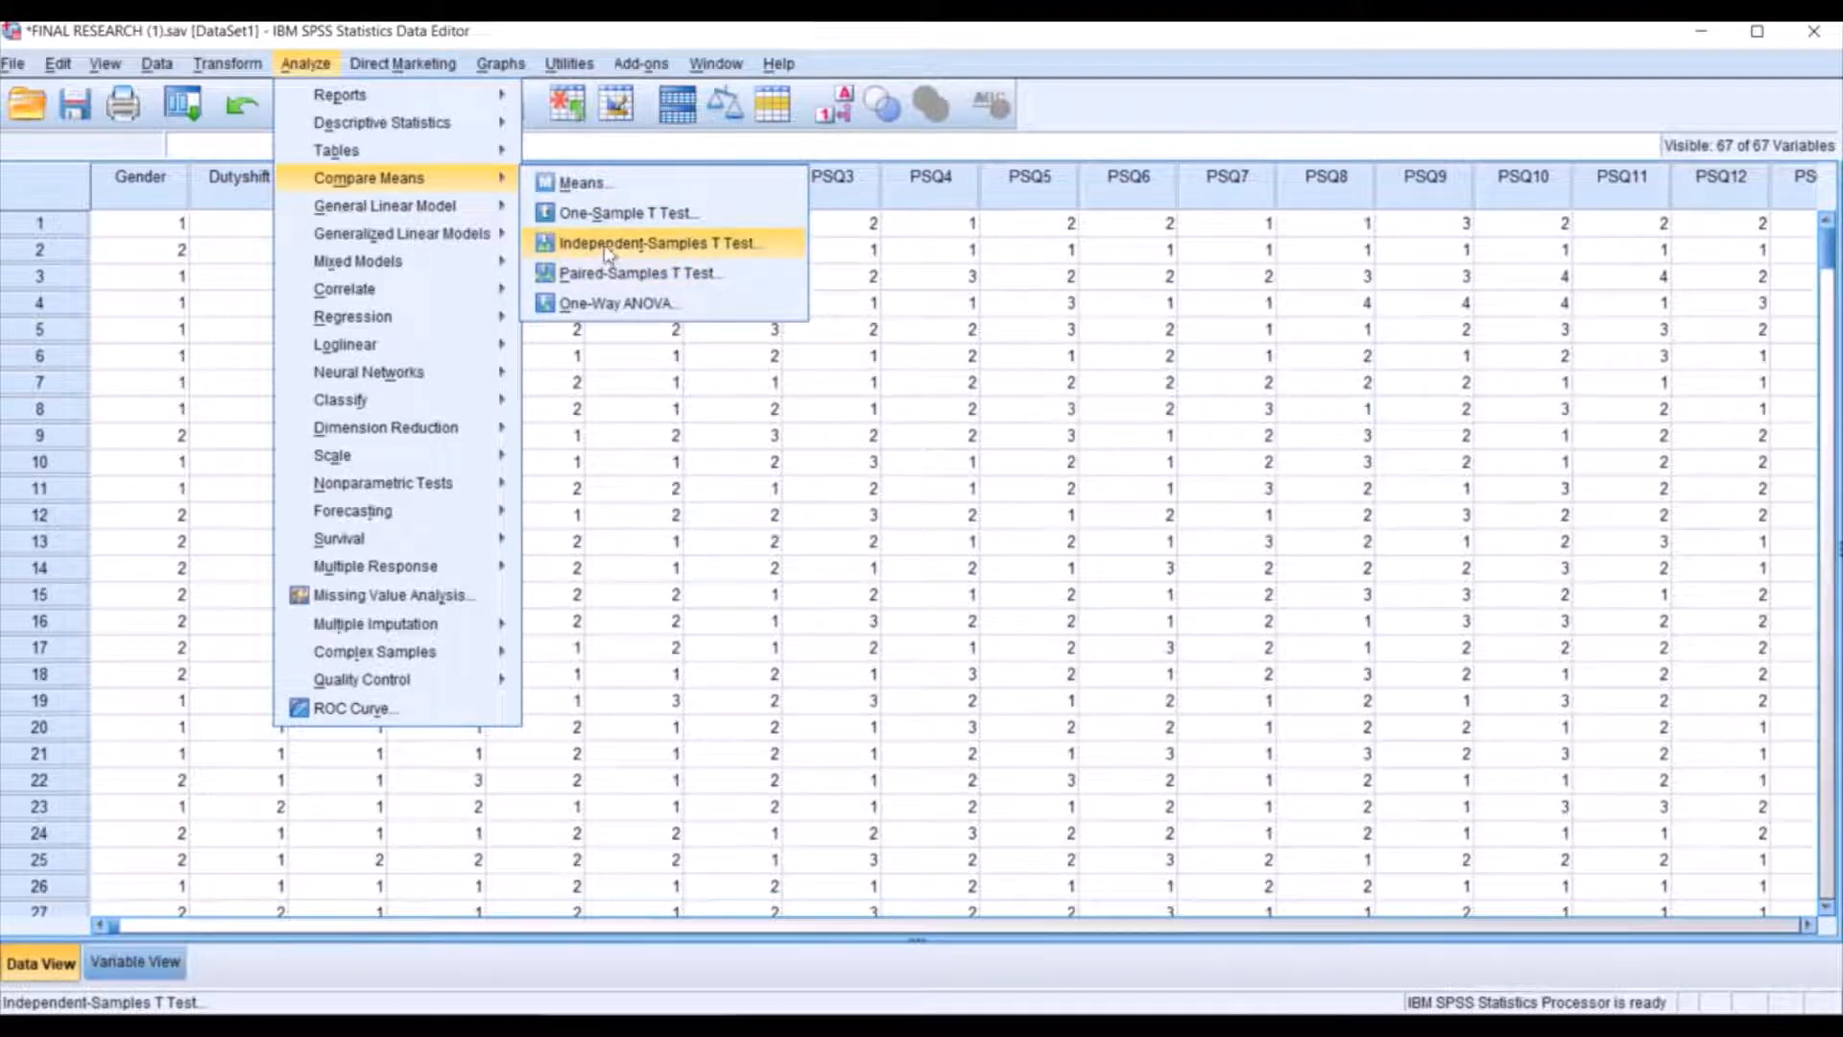
{"action": "left_click", "coordinate": [713, 251]}
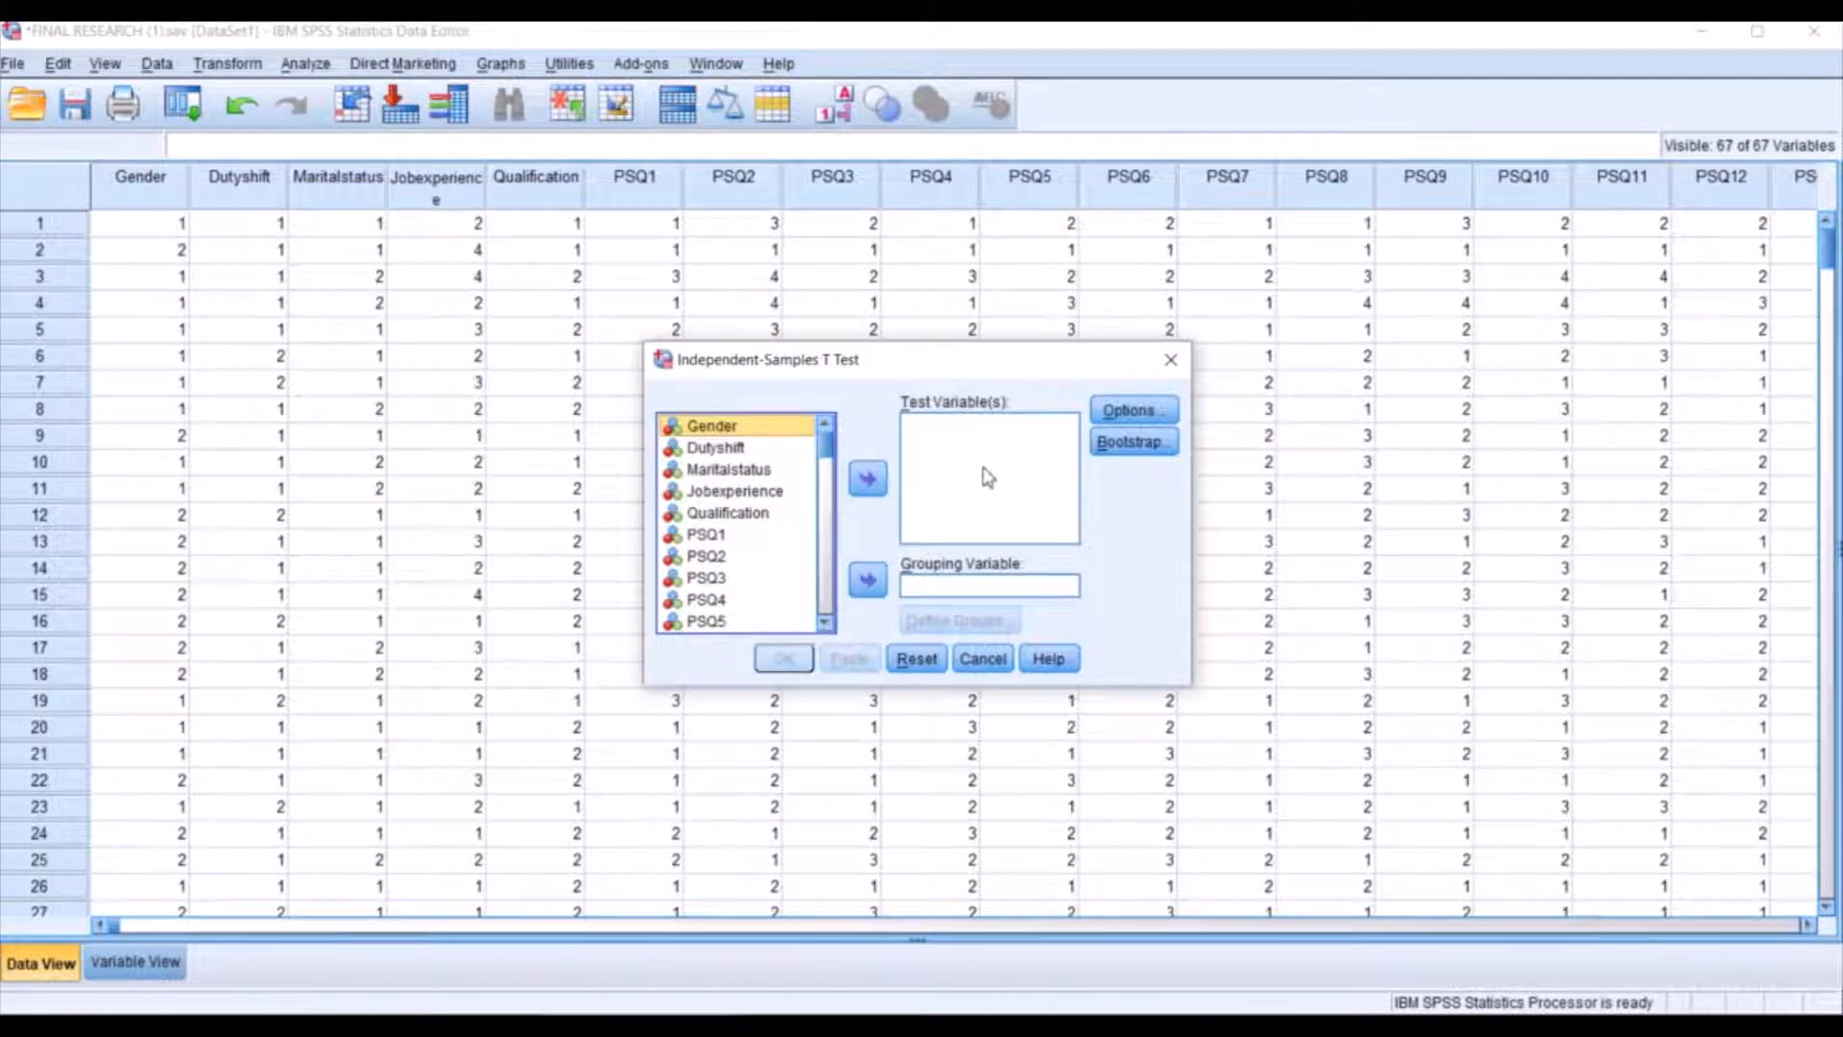
{"action": "left_click", "coordinate": [983, 480]}
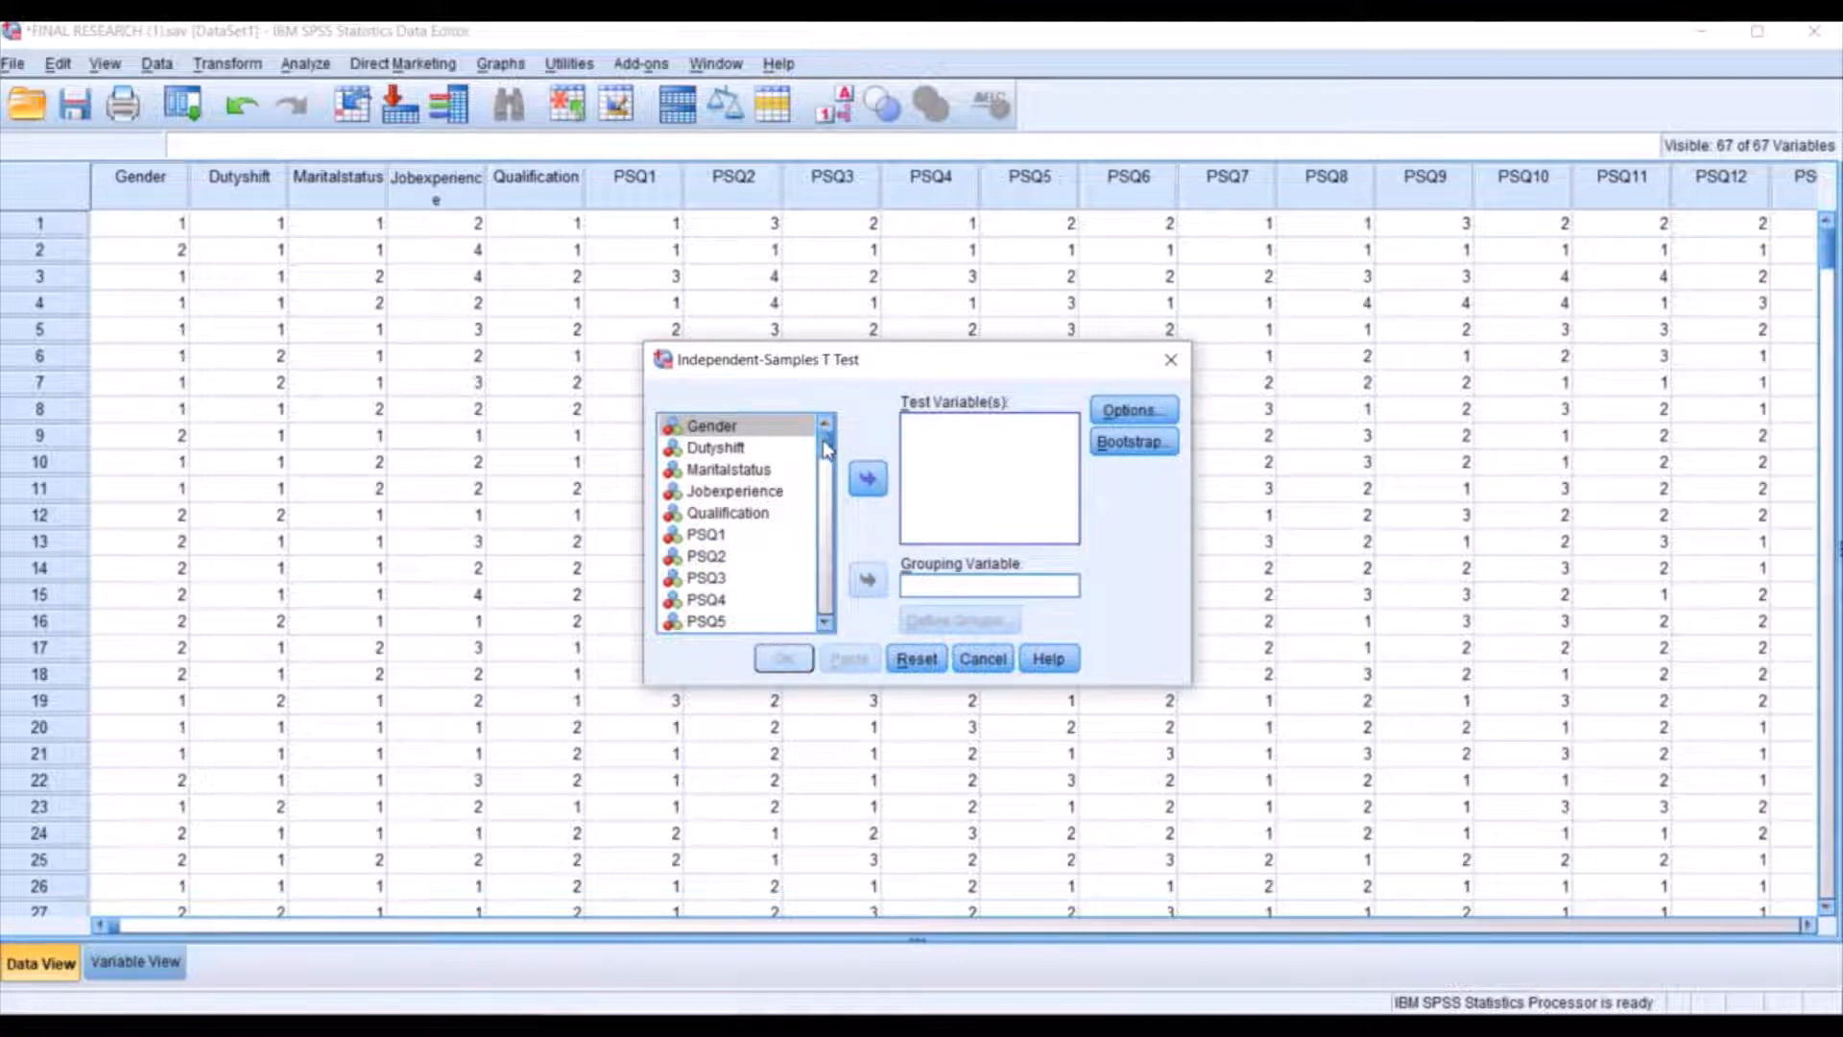
{"action": "left_click_drag", "start_coordinate": [827, 451], "coordinate": [832, 614]}
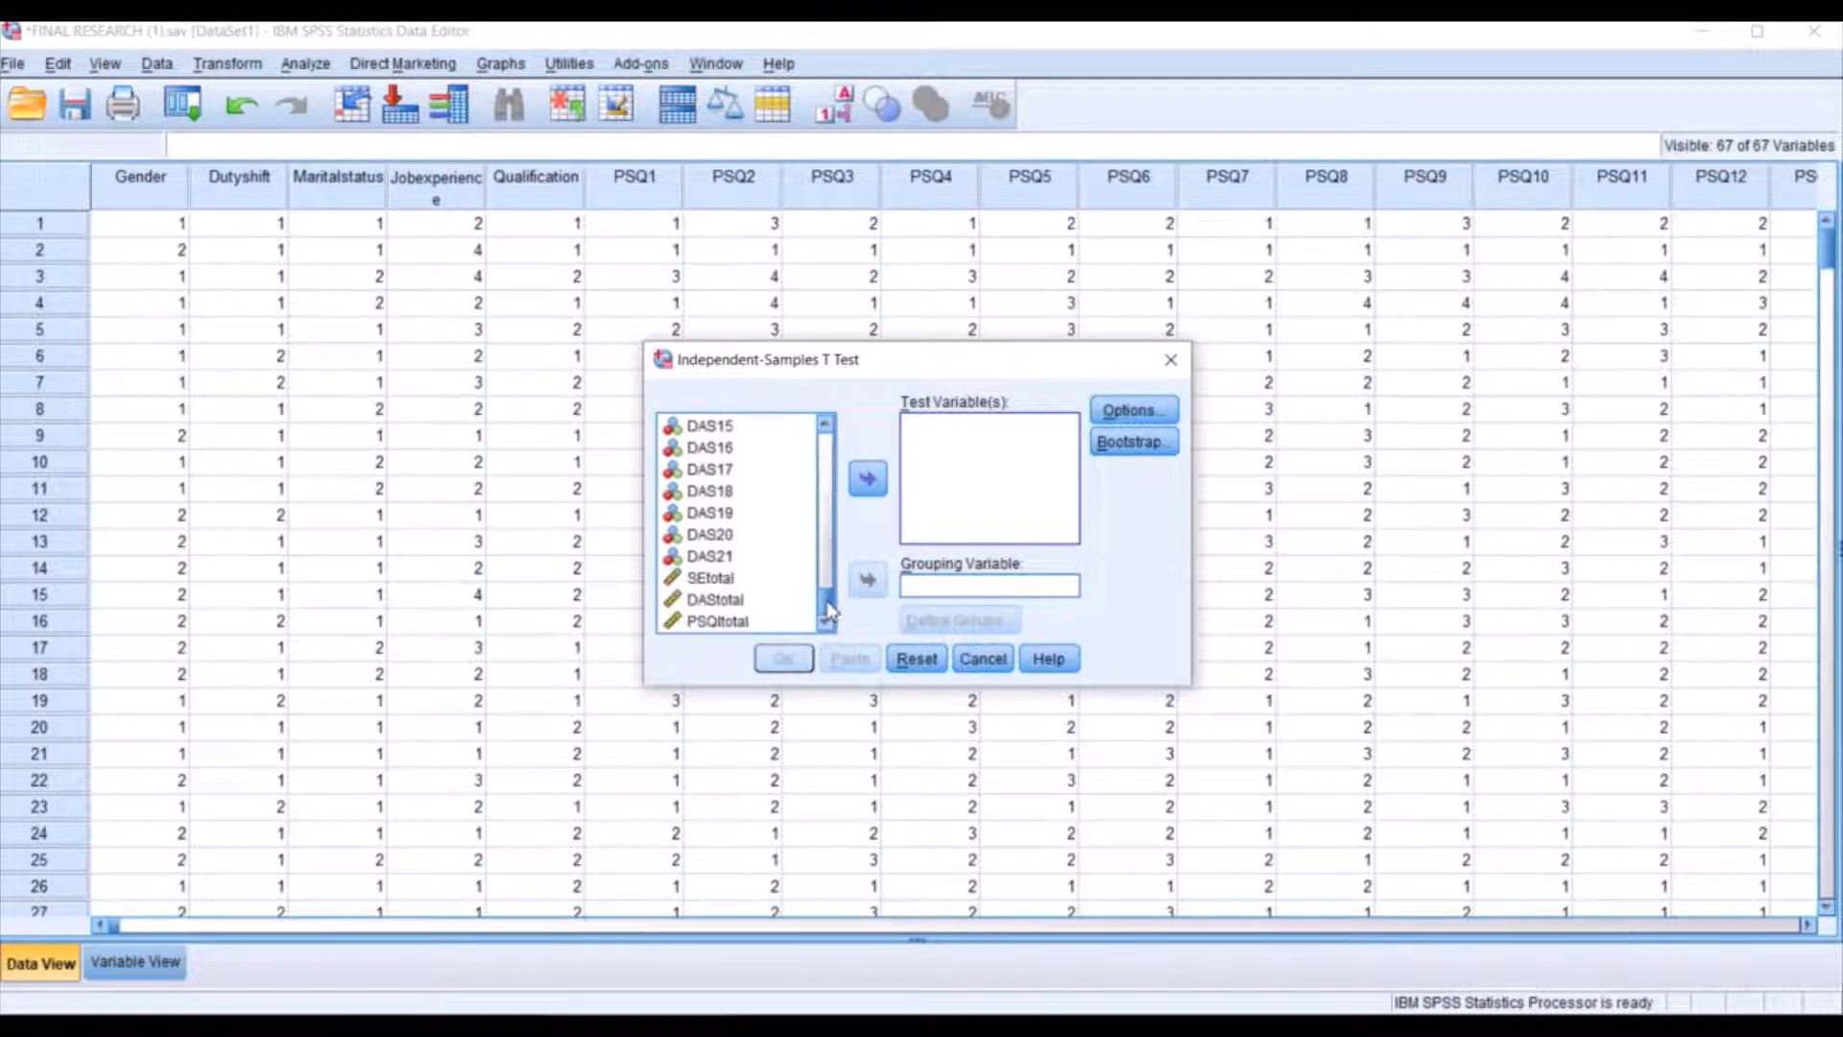
{"action": "left_click", "coordinate": [721, 584]}
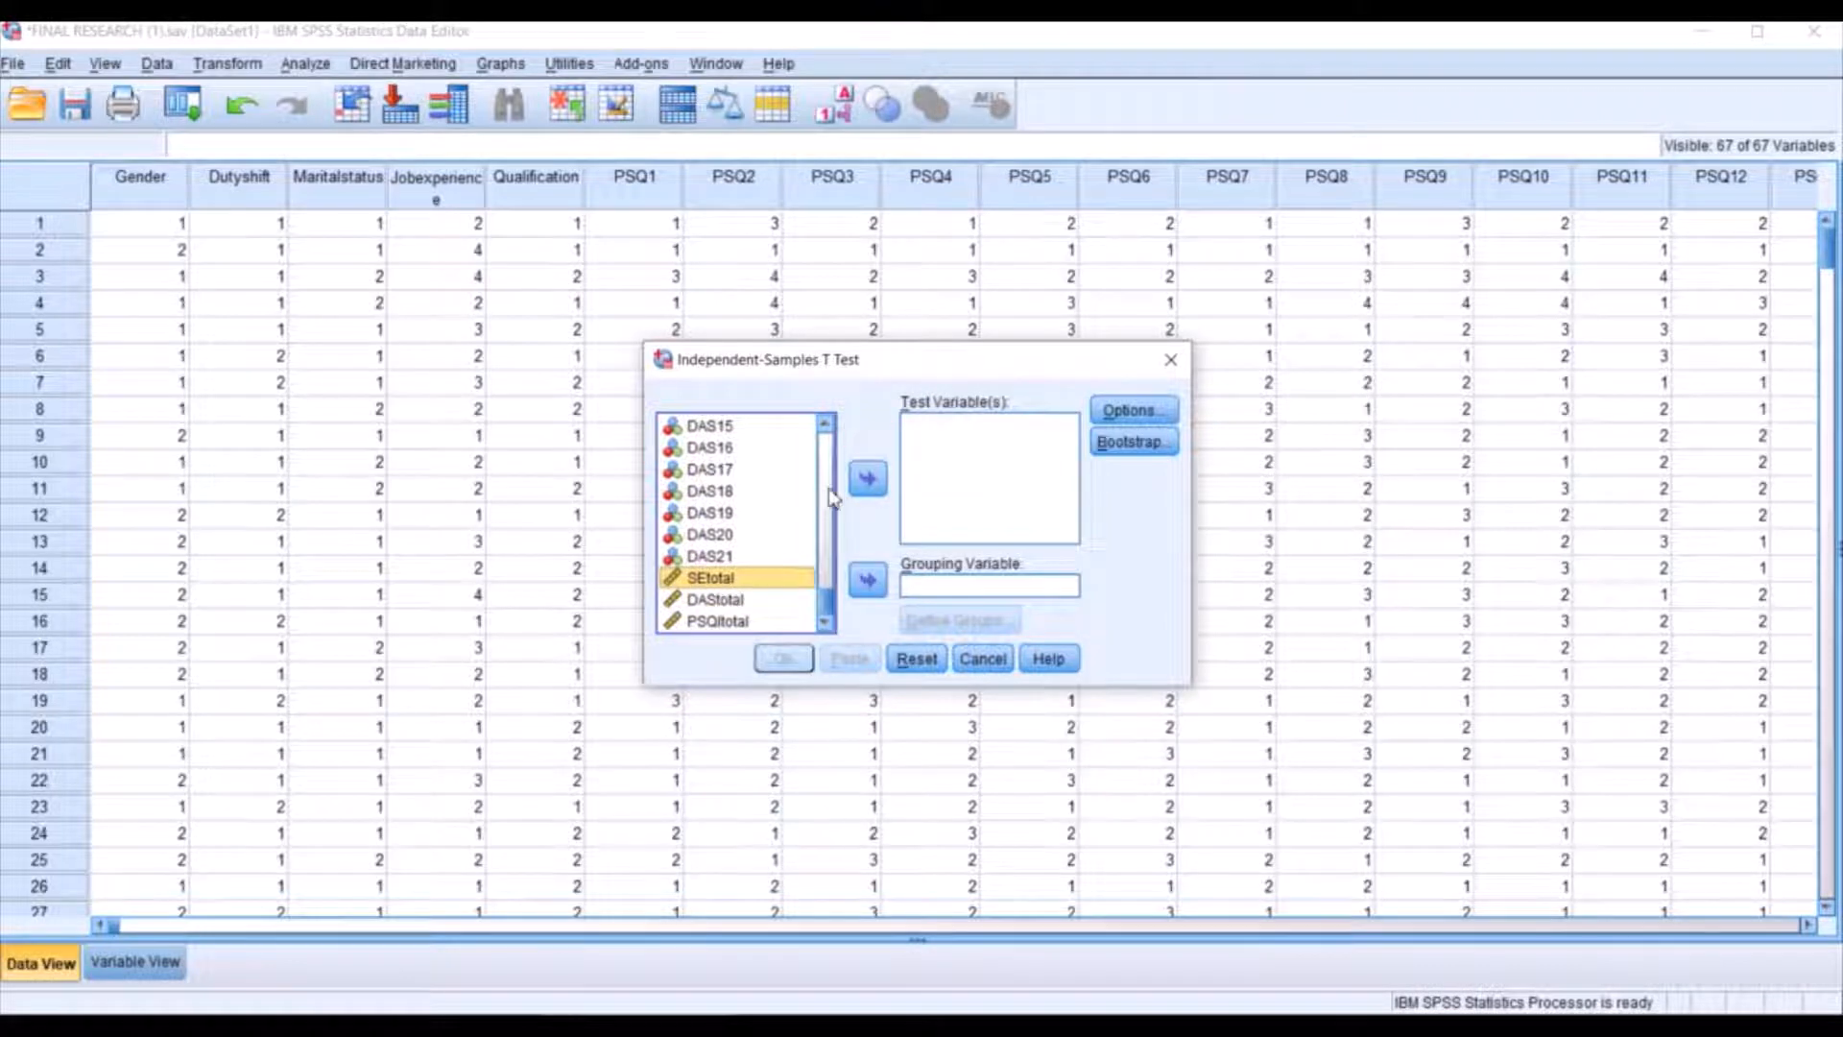
{"action": "left_click", "coordinate": [867, 480]}
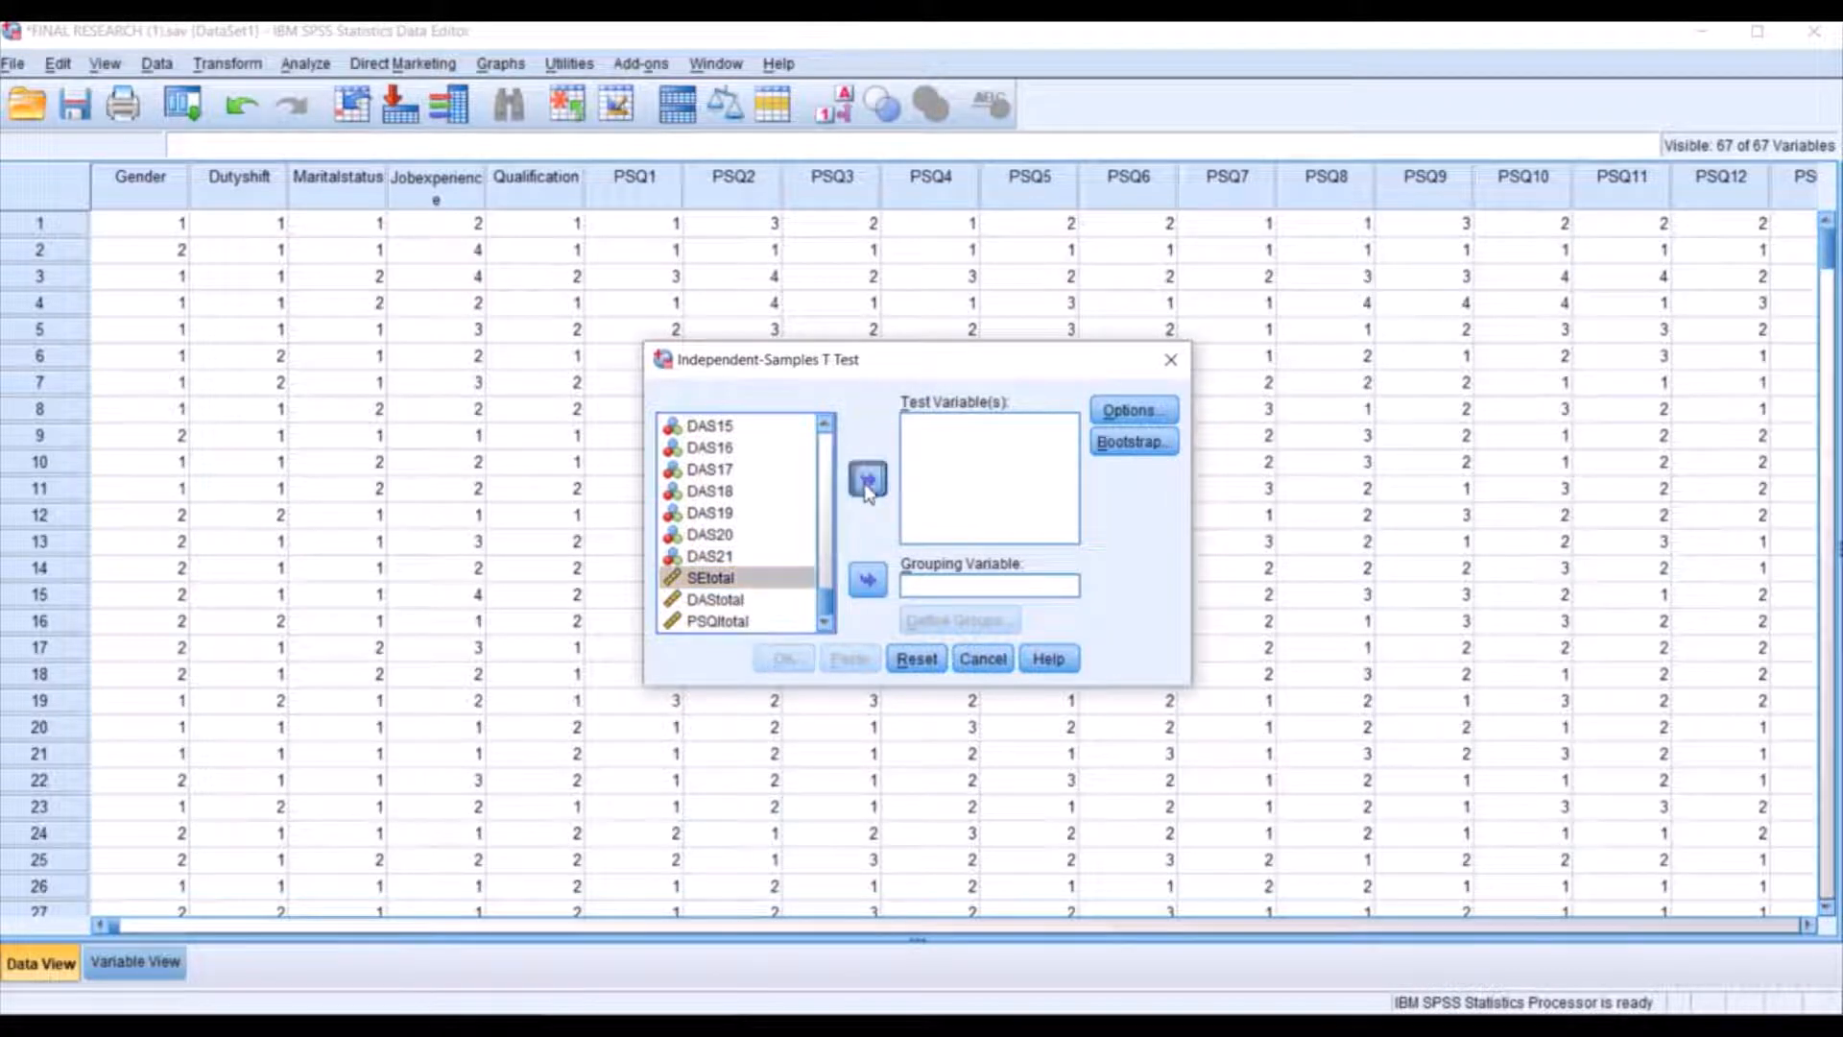
{"action": "left_click", "coordinate": [747, 602]}
{"action": "left_click", "coordinate": [868, 479]}
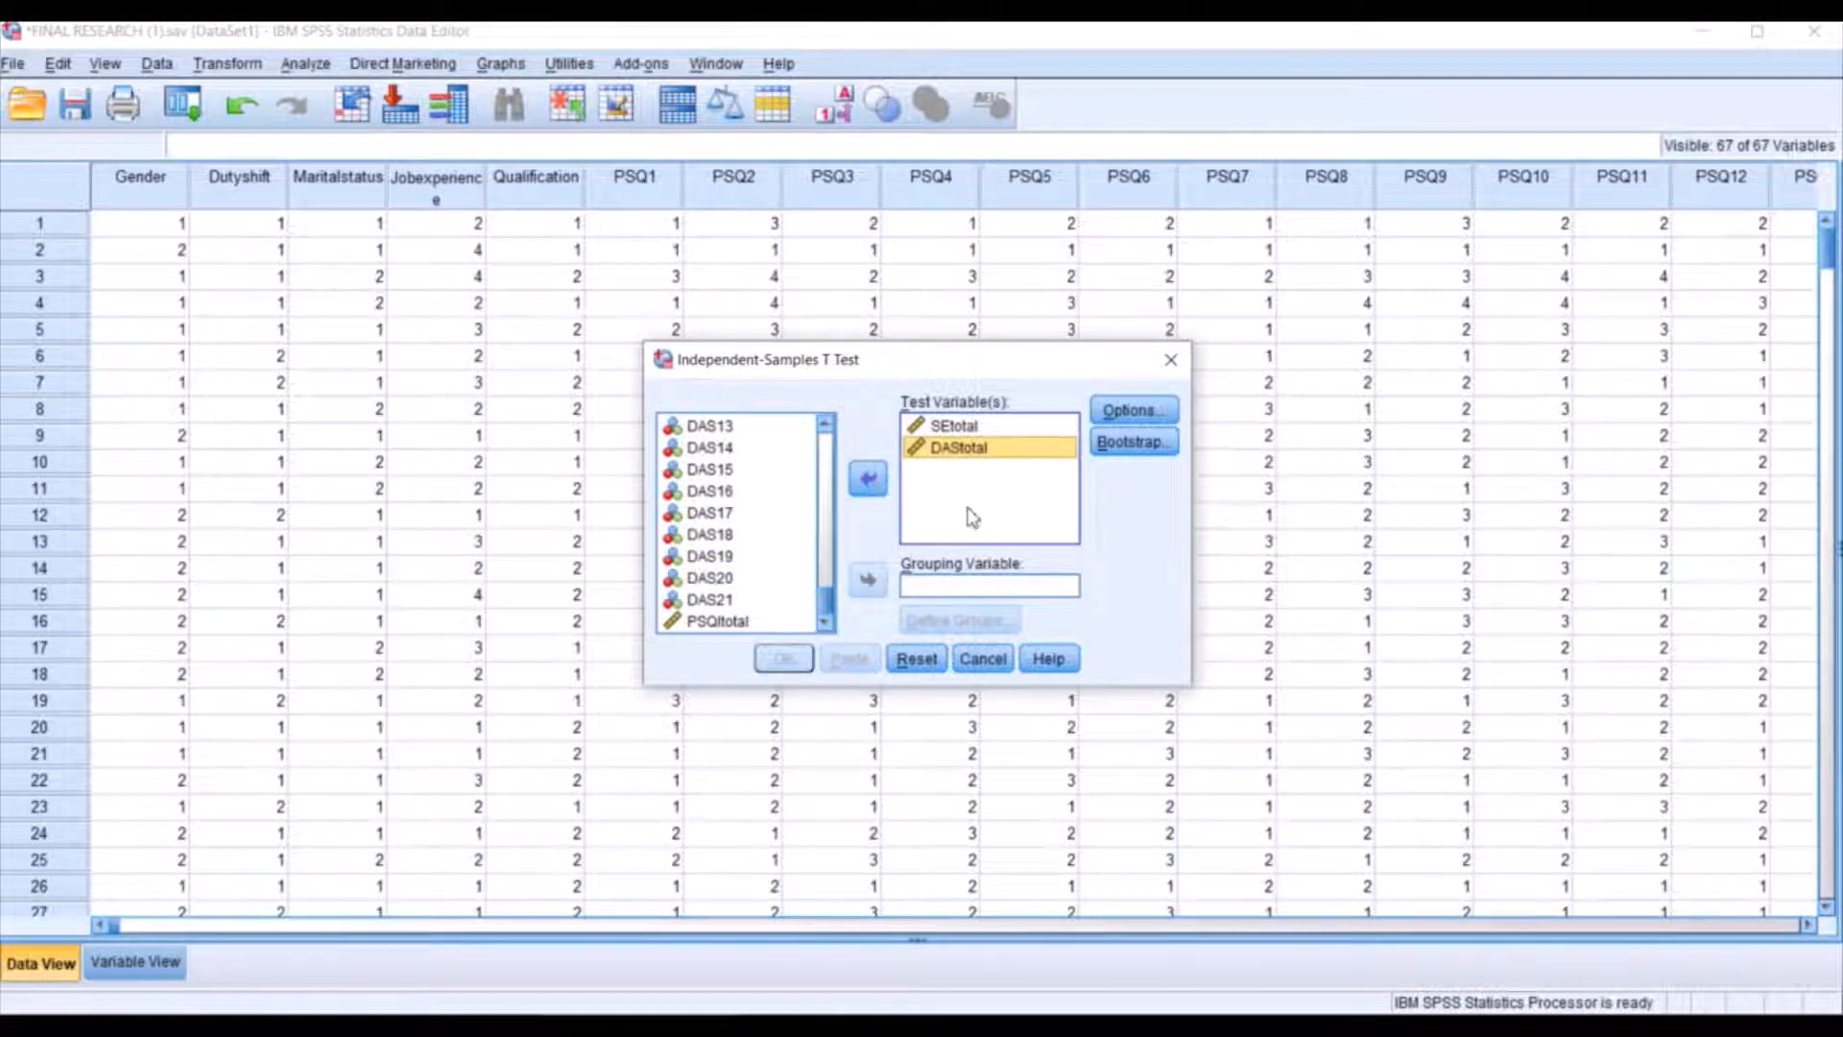
Use Gender as the grouping variable, with group 1 defined as 1 and group 2 as 2.
{"action": "left_click_drag", "start_coordinate": [828, 605], "coordinate": [831, 437]}
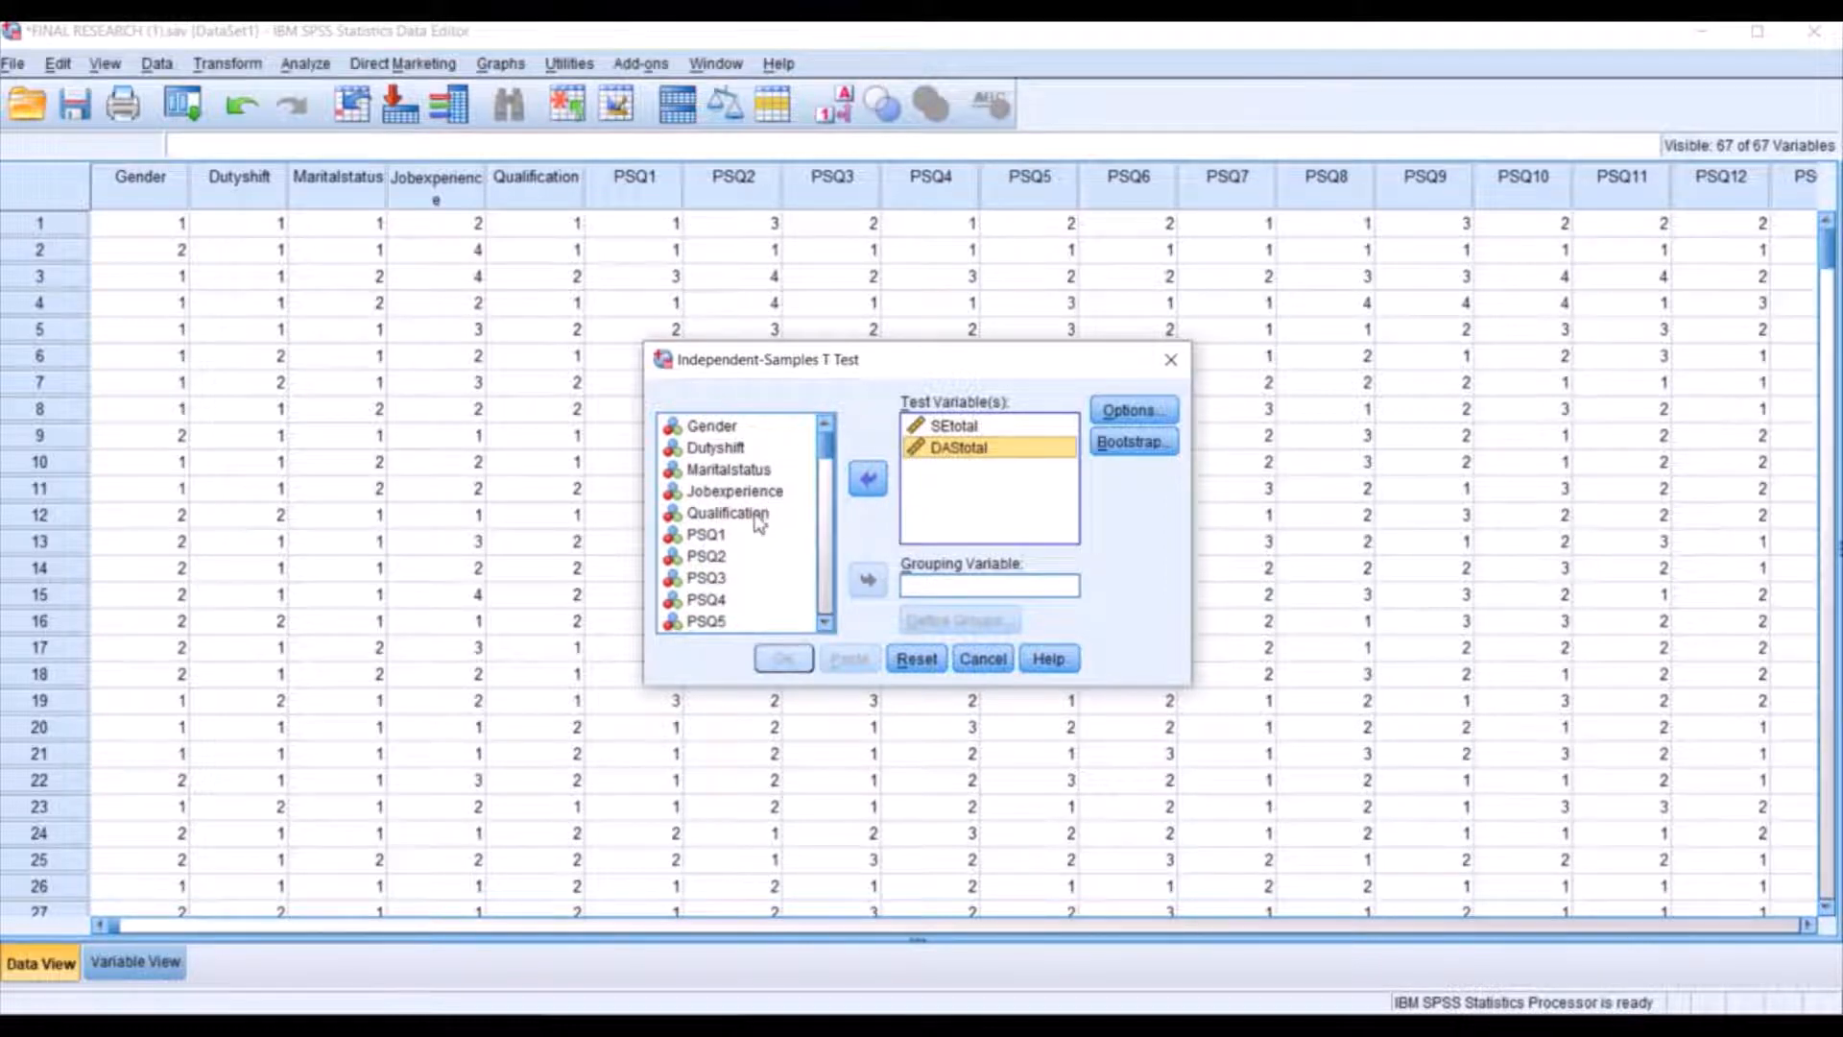
{"action": "left_click", "coordinate": [722, 428]}
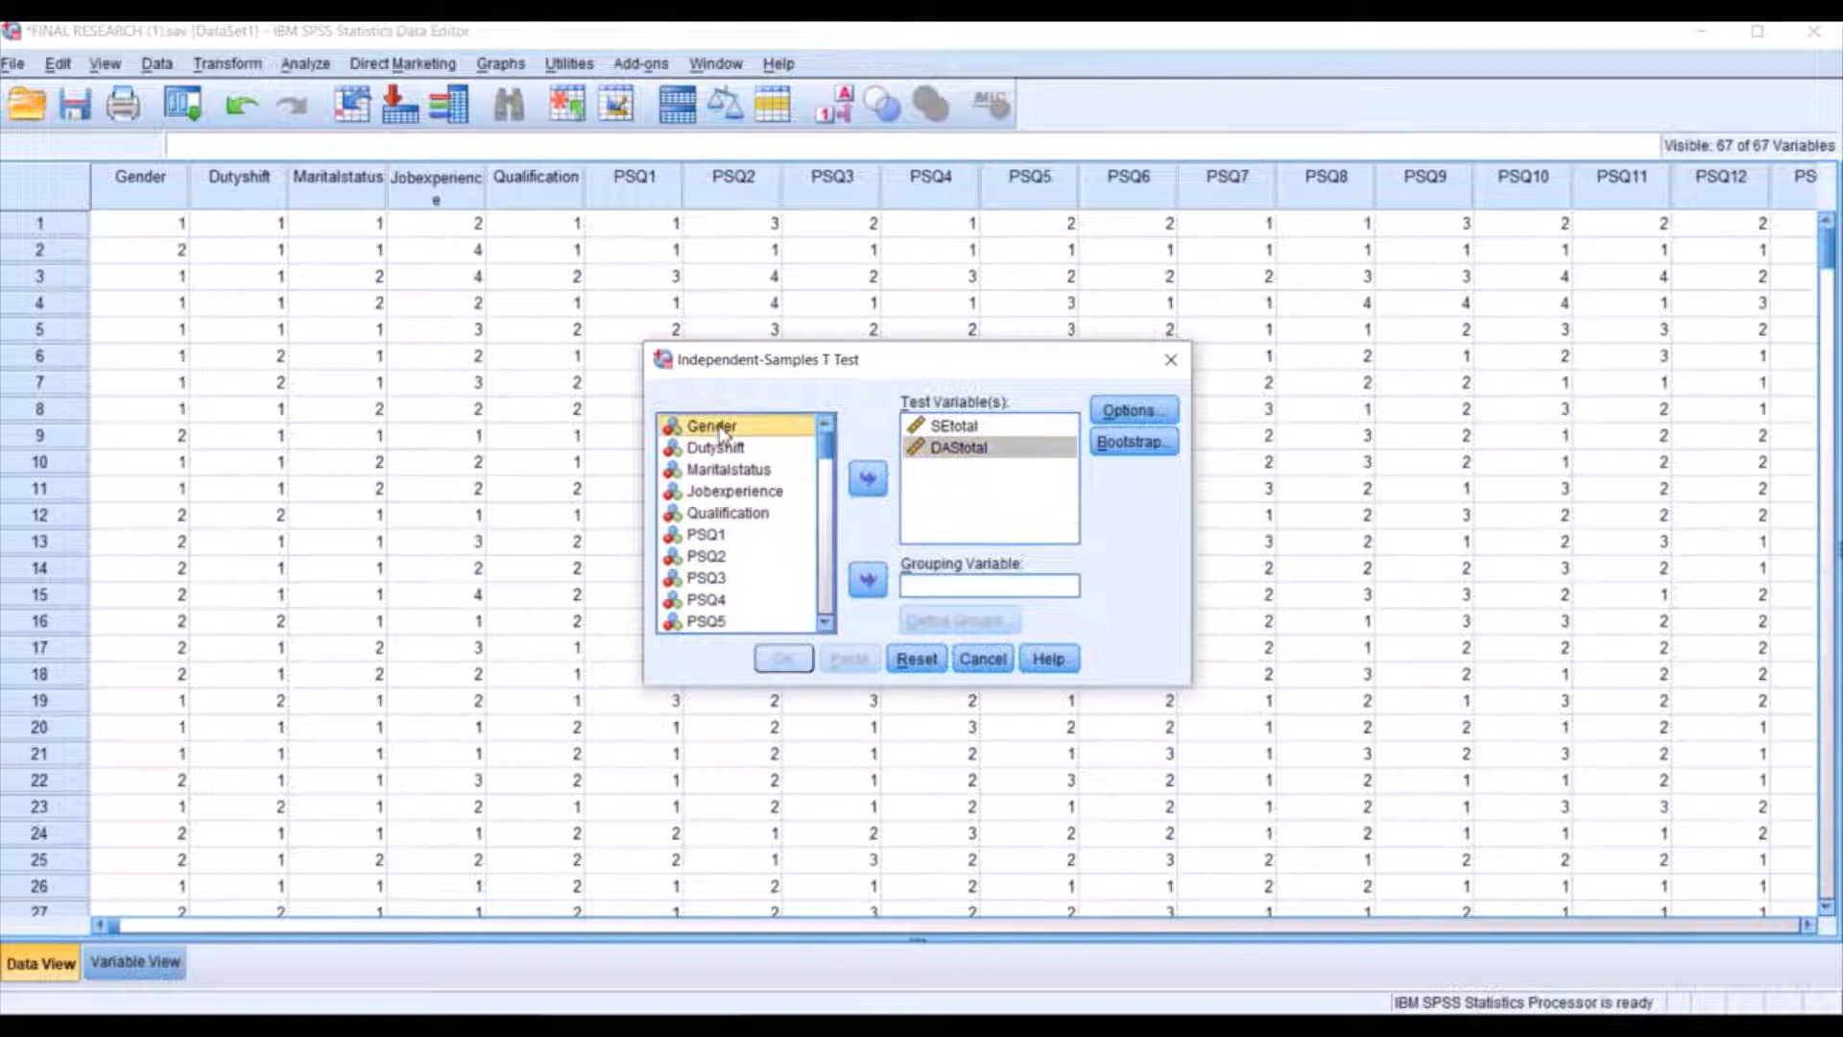
{"action": "left_click", "coordinate": [879, 588]}
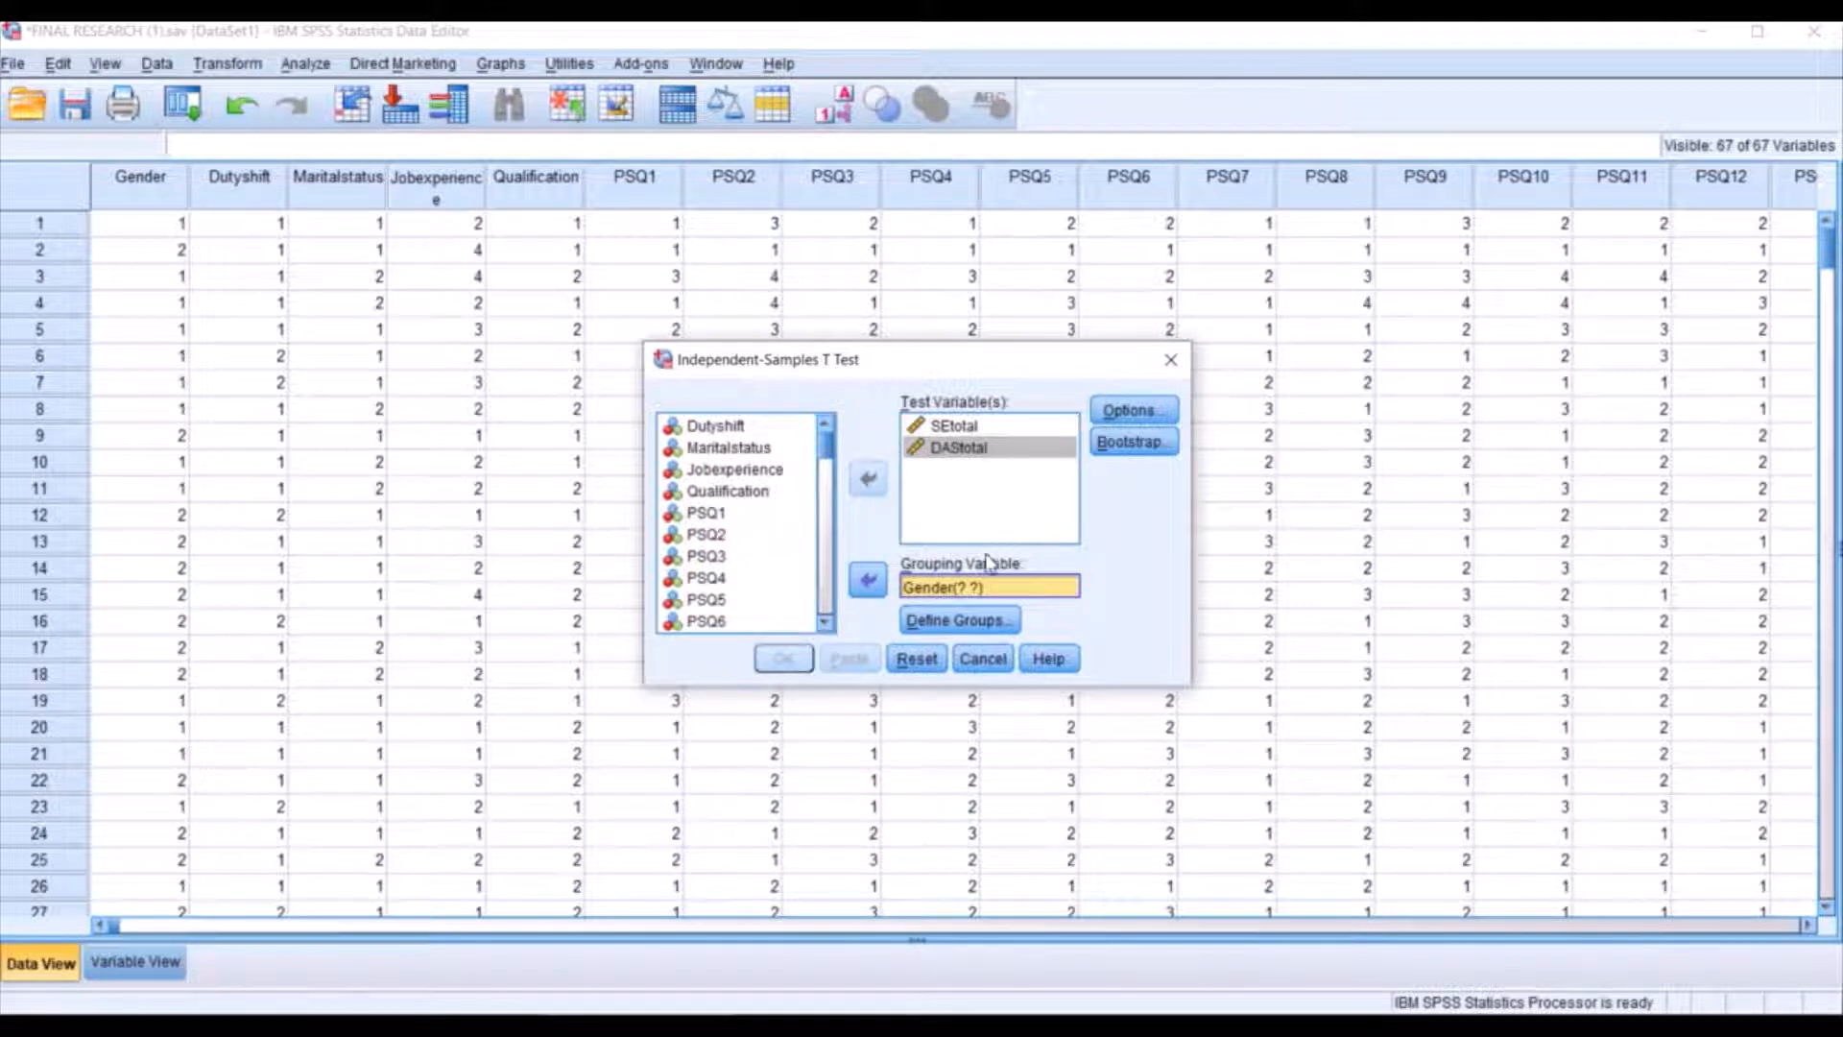
{"action": "left_click", "coordinate": [961, 588]}
{"action": "left_click", "coordinate": [977, 624]}
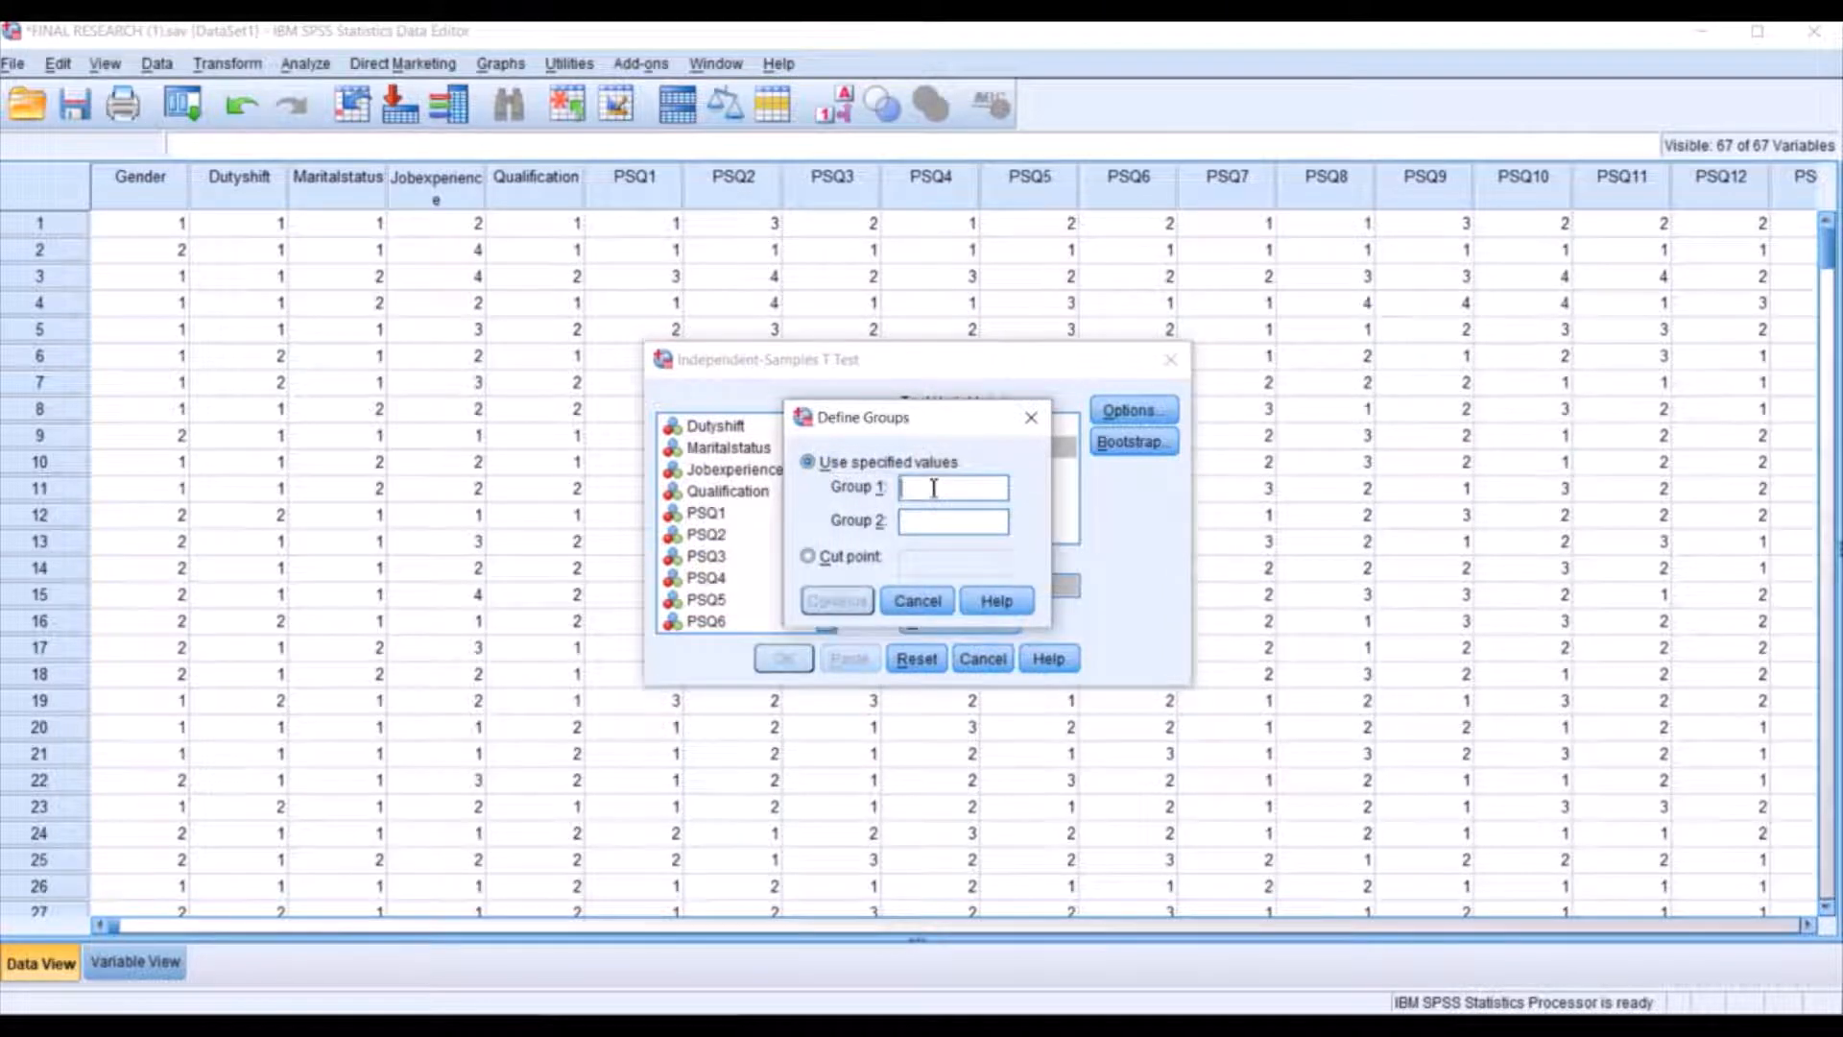
{"action": "left_click", "coordinate": [933, 488]}
{"action": "type", "text": "1"}
{"action": "left_click", "coordinate": [946, 523]}
{"action": "type", "text": "2"}
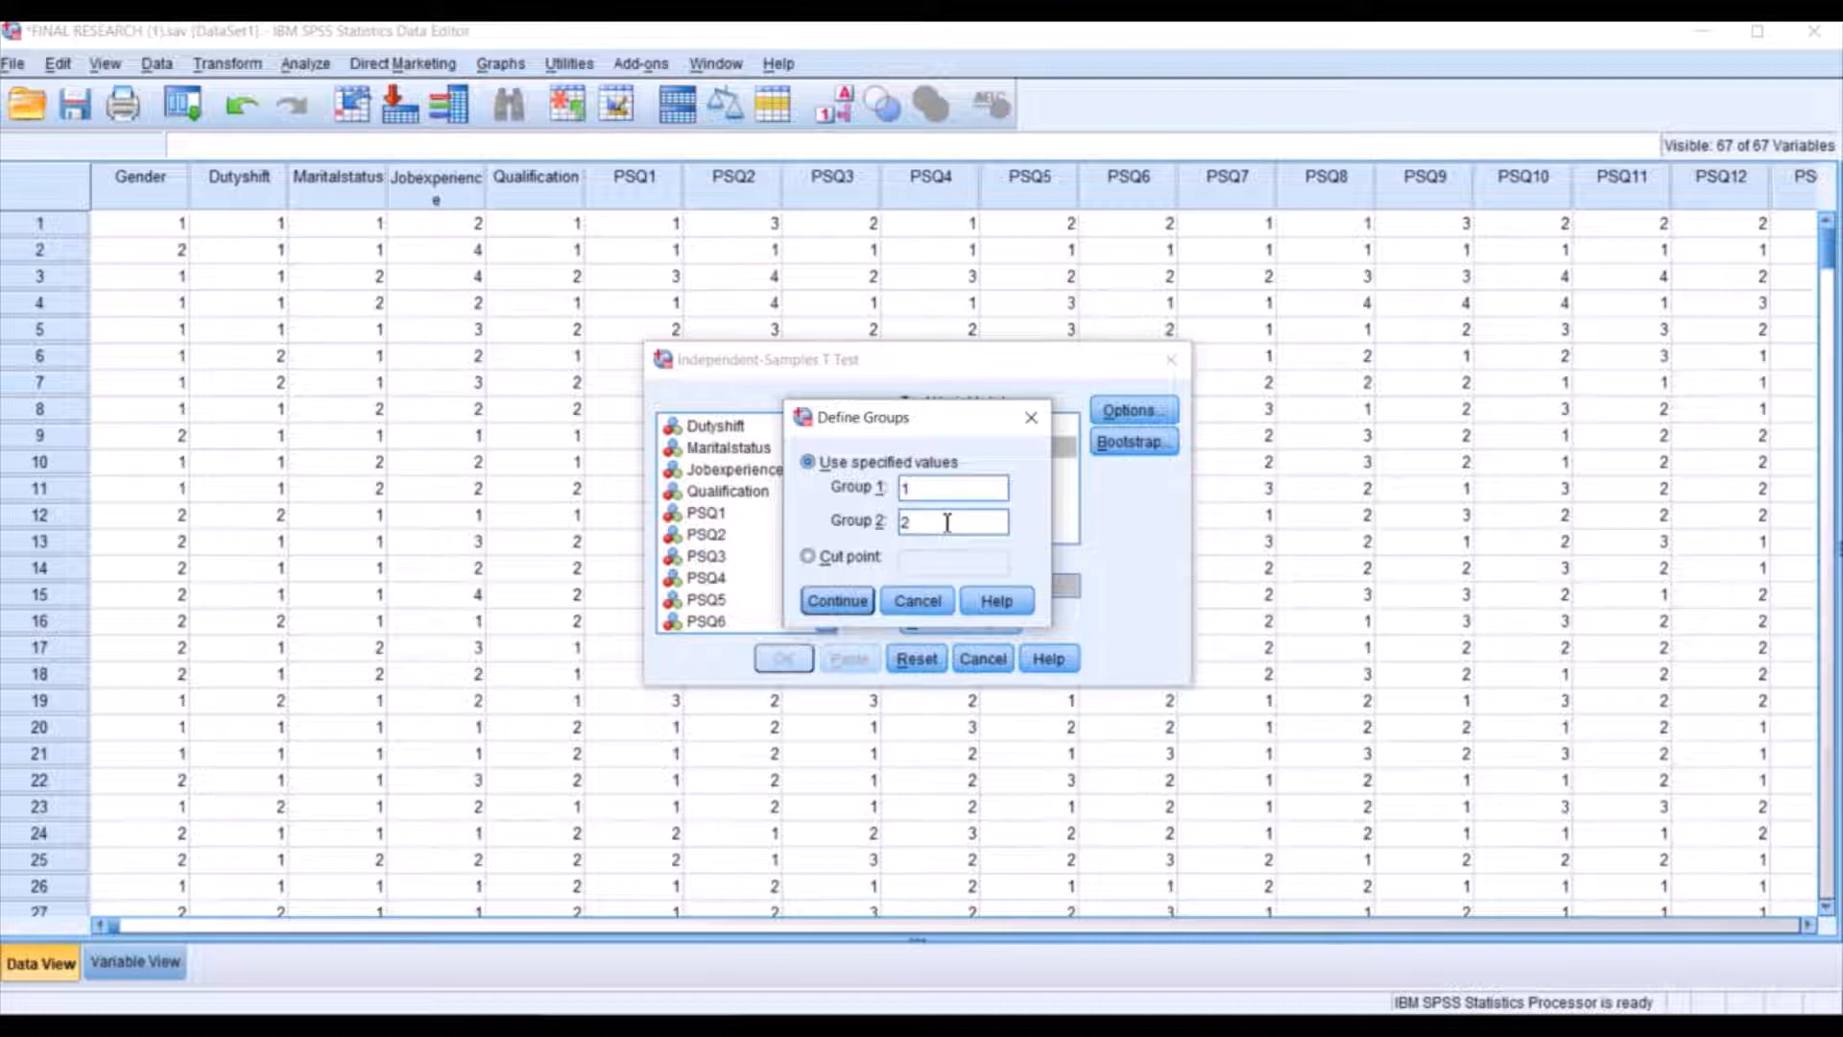
{"action": "left_click", "coordinate": [838, 602]}
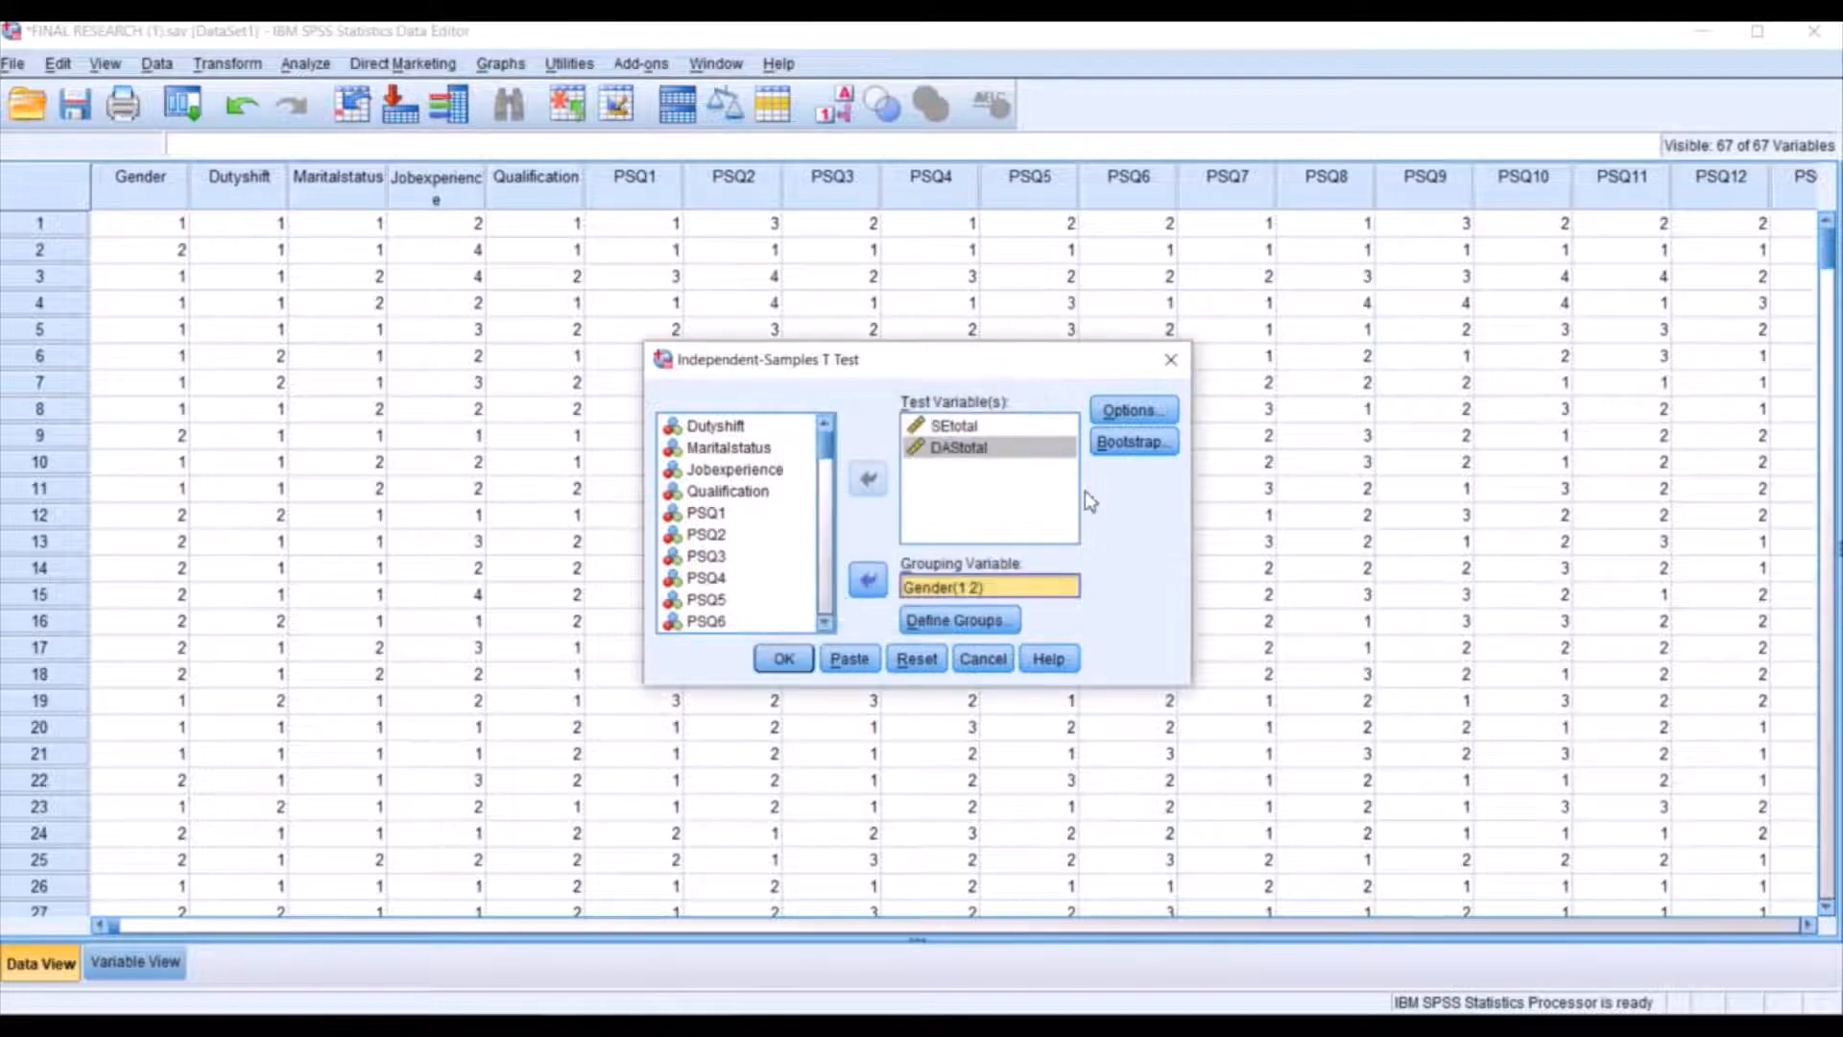
Keep the 95% confidence interval with cases excluded analysis by analysis, and run the t test.
{"action": "left_click", "coordinate": [1134, 410]}
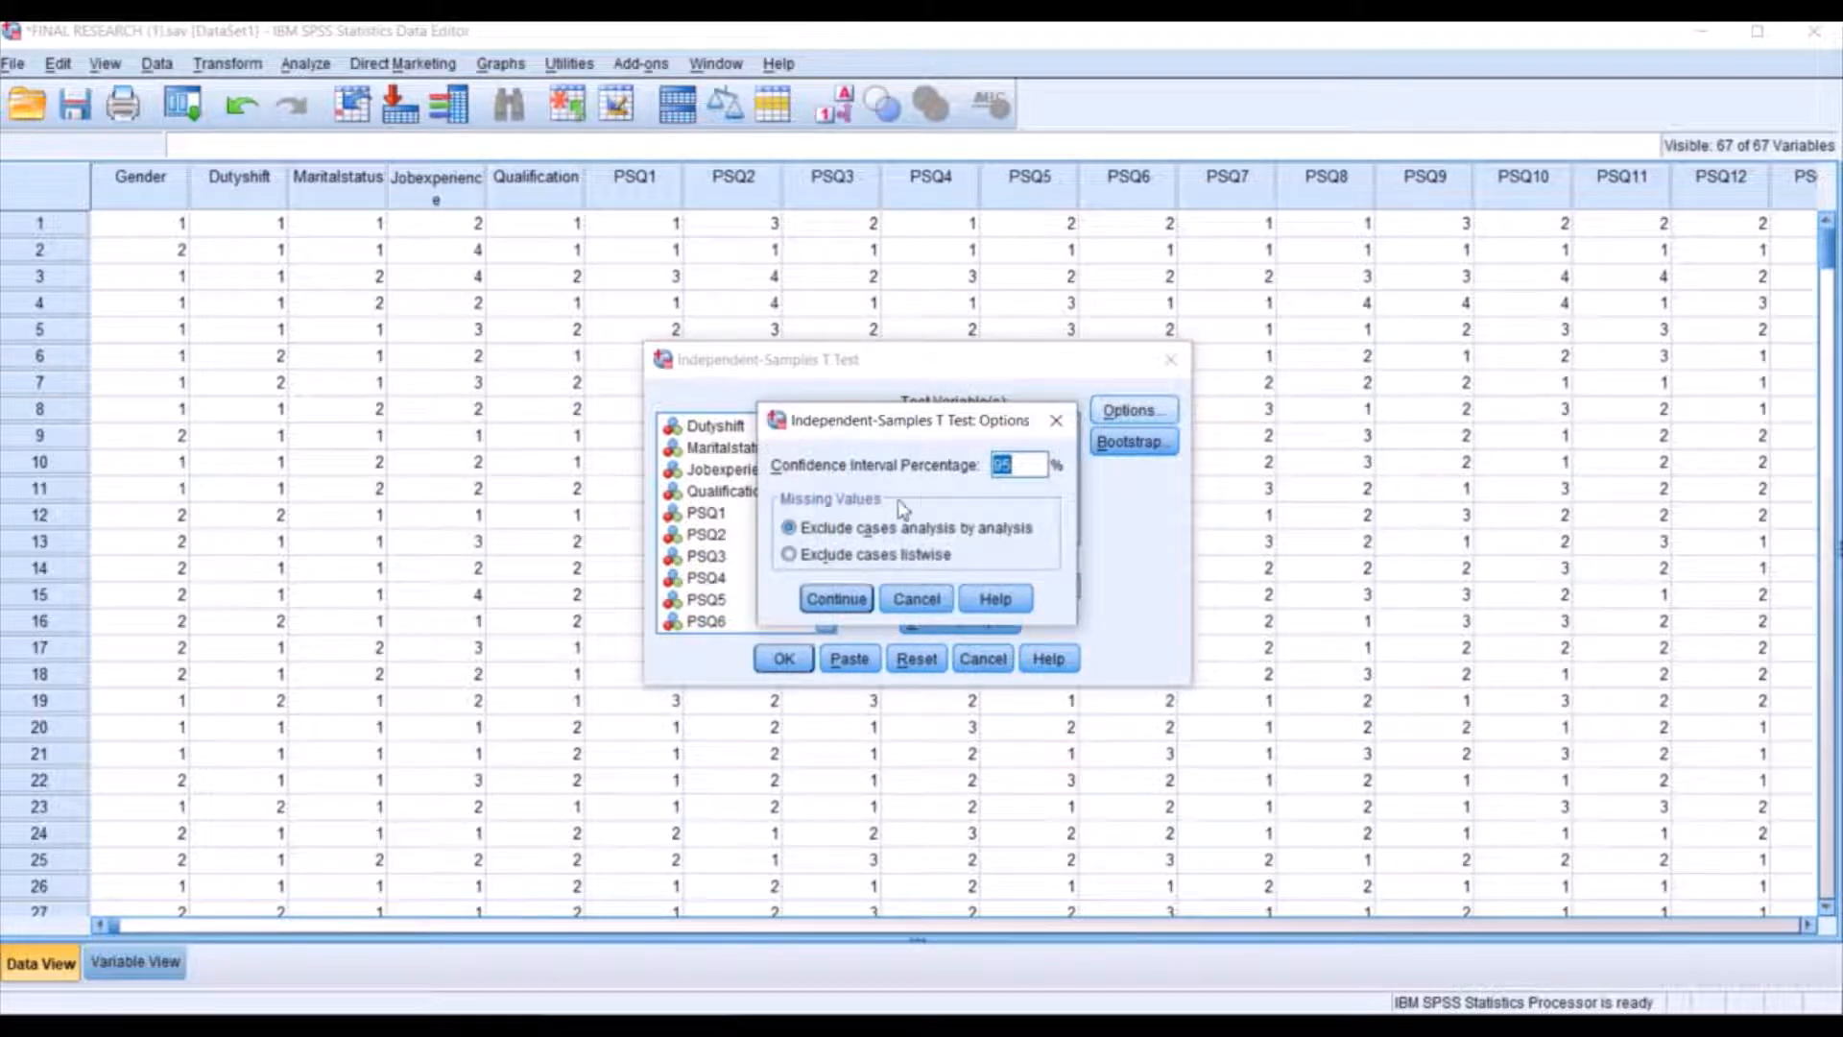
{"action": "left_click", "coordinate": [834, 603]}
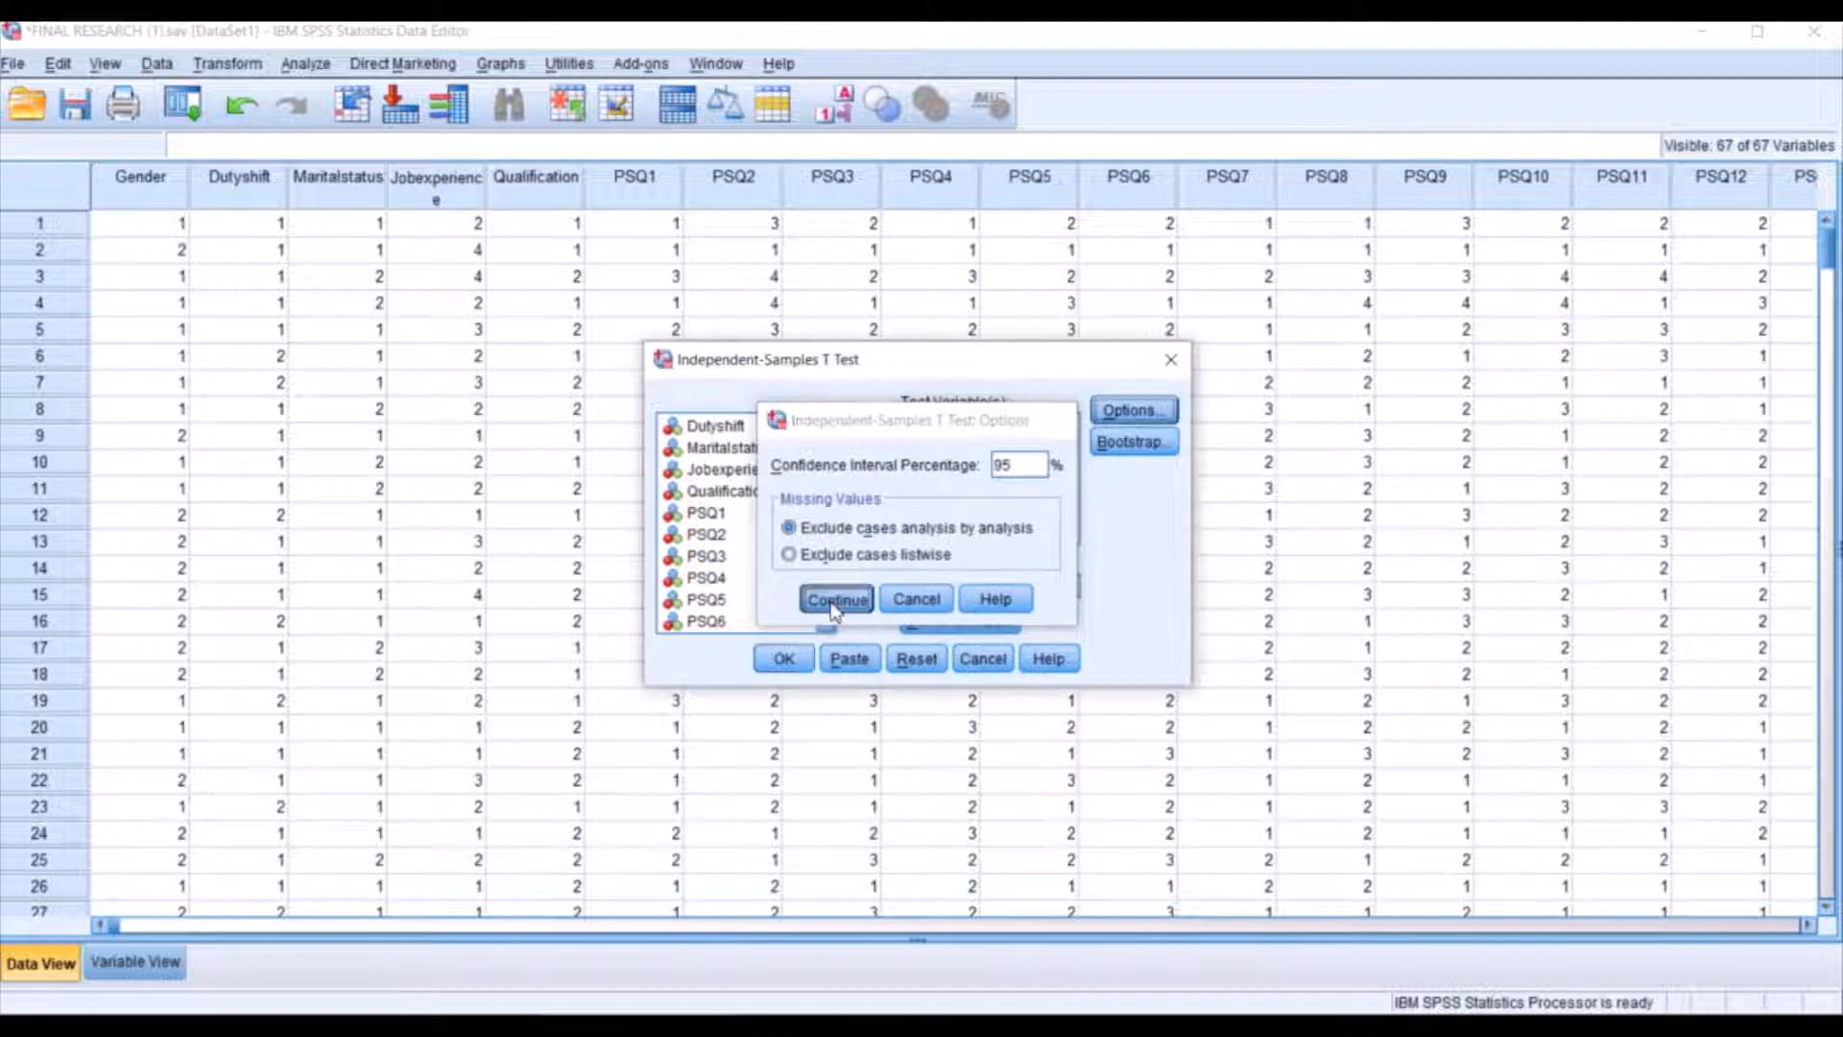
{"action": "left_click", "coordinate": [785, 667]}
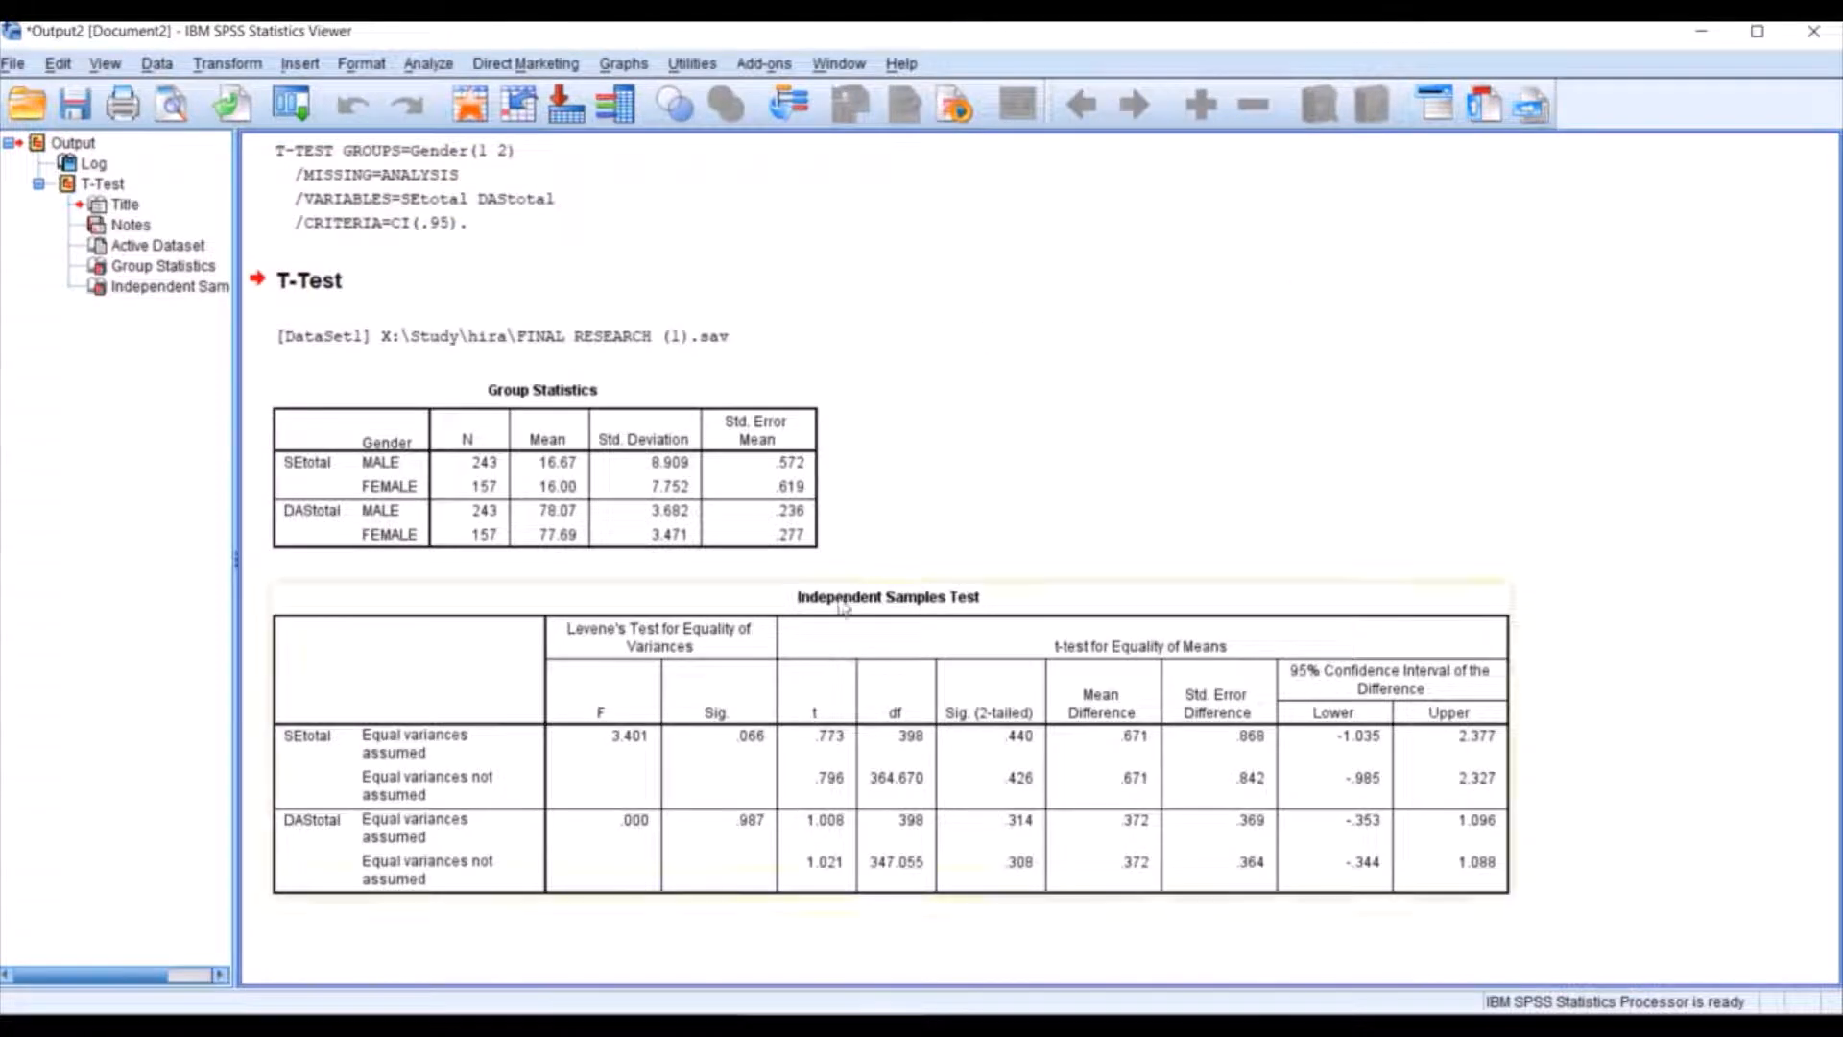
{"action": "left_click", "coordinate": [679, 535]}
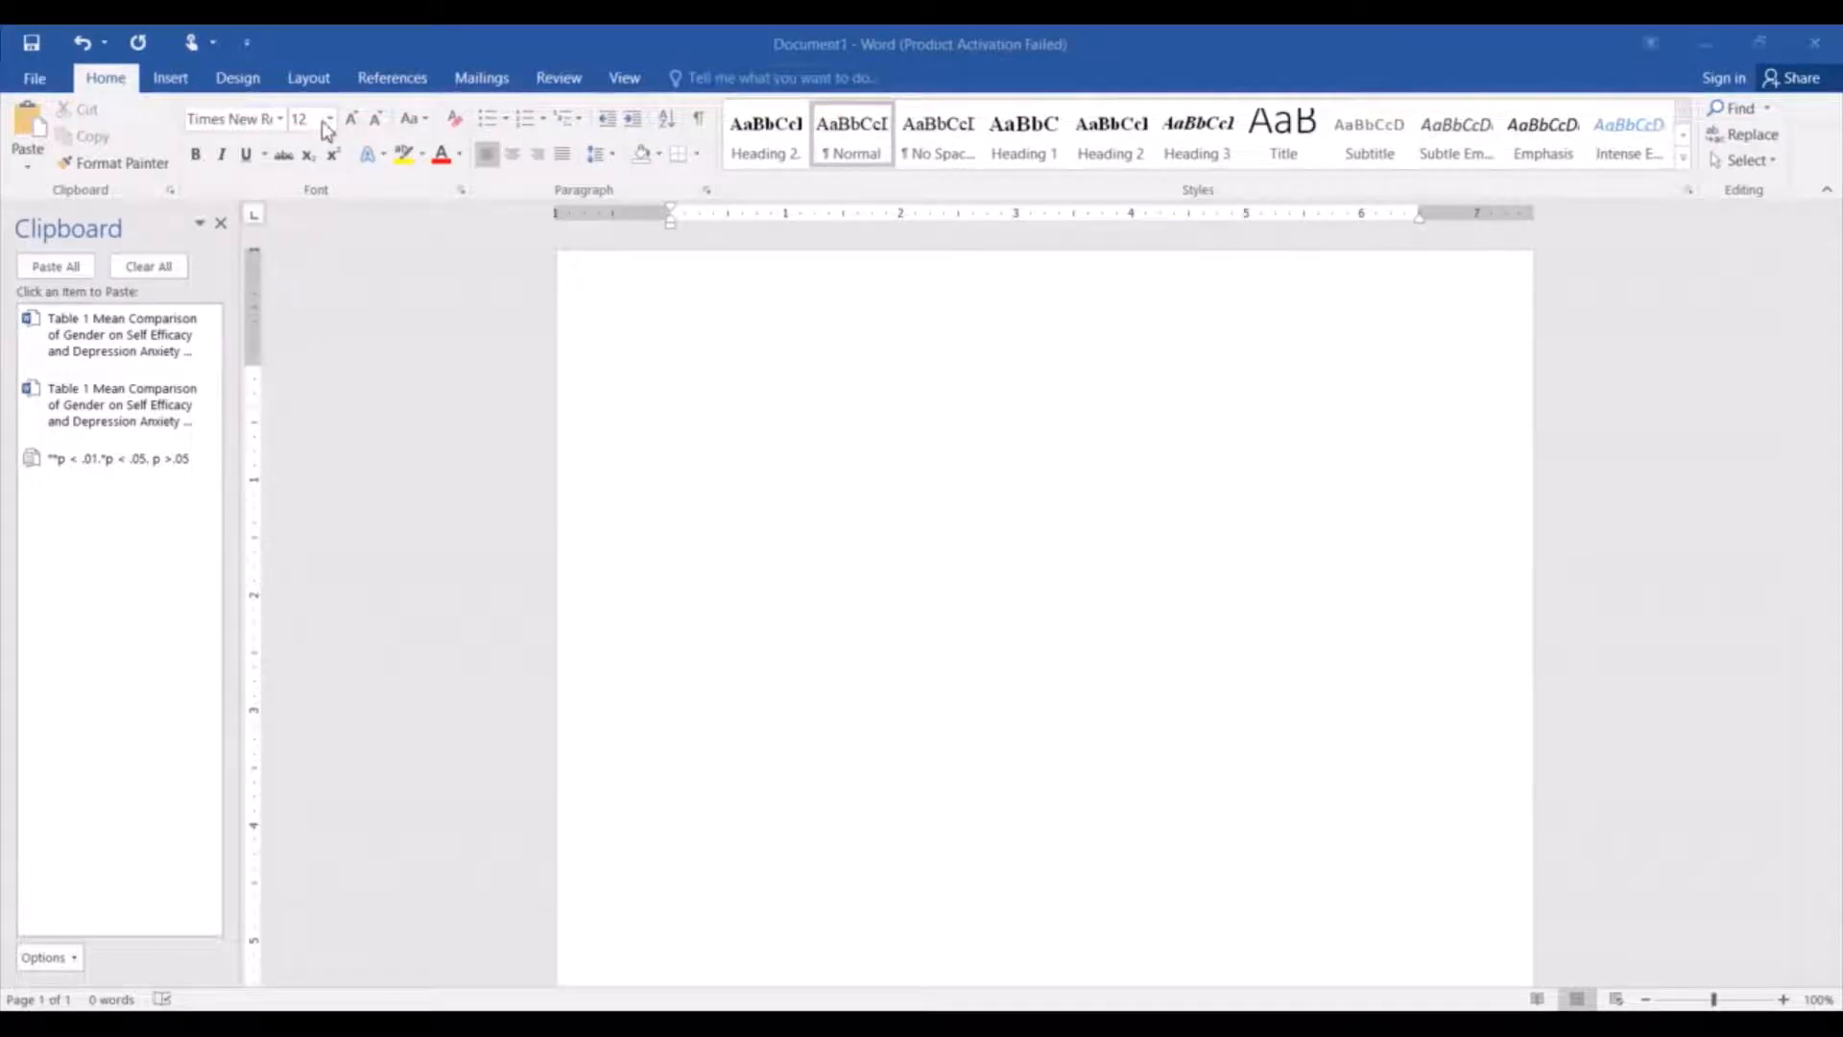
In the blank Word document, enter the bold heading "Table 1" and start a new line below it.
{"action": "left_click", "coordinate": [698, 351]}
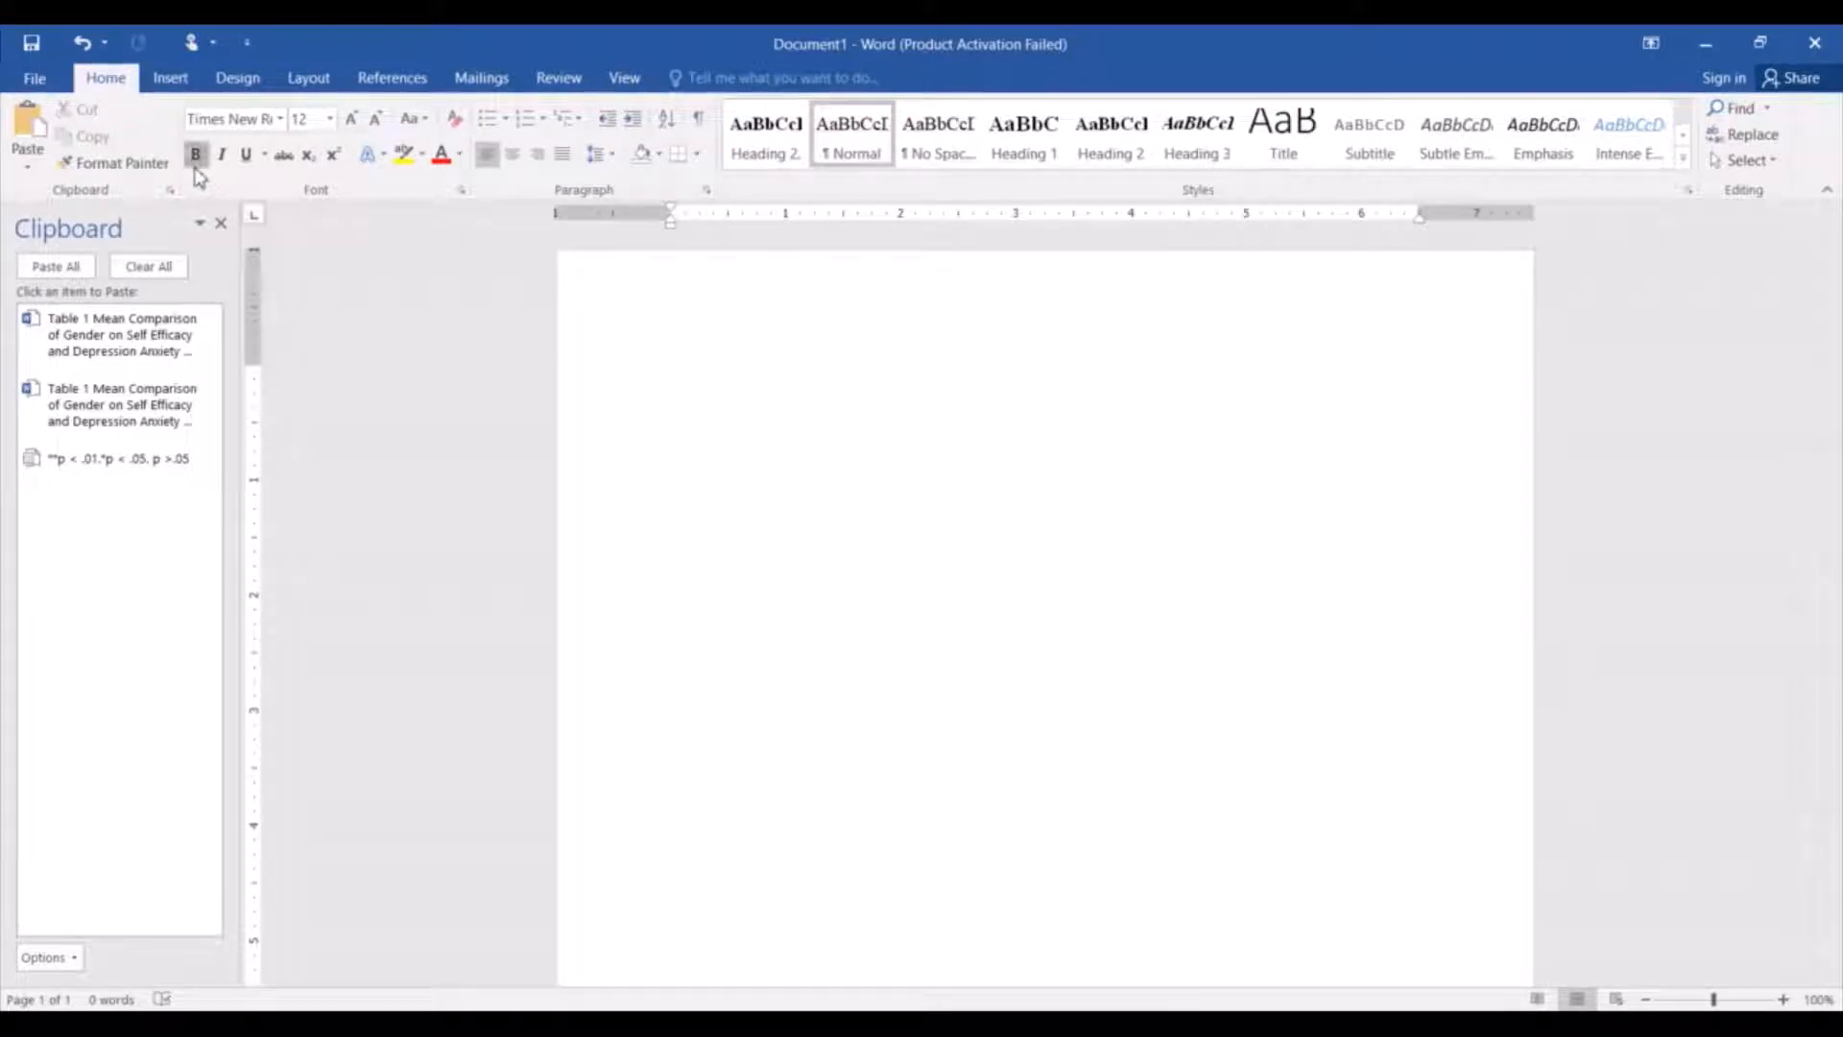
{"action": "type", "text": "Table 1"}
{"action": "key", "text": "Return"}
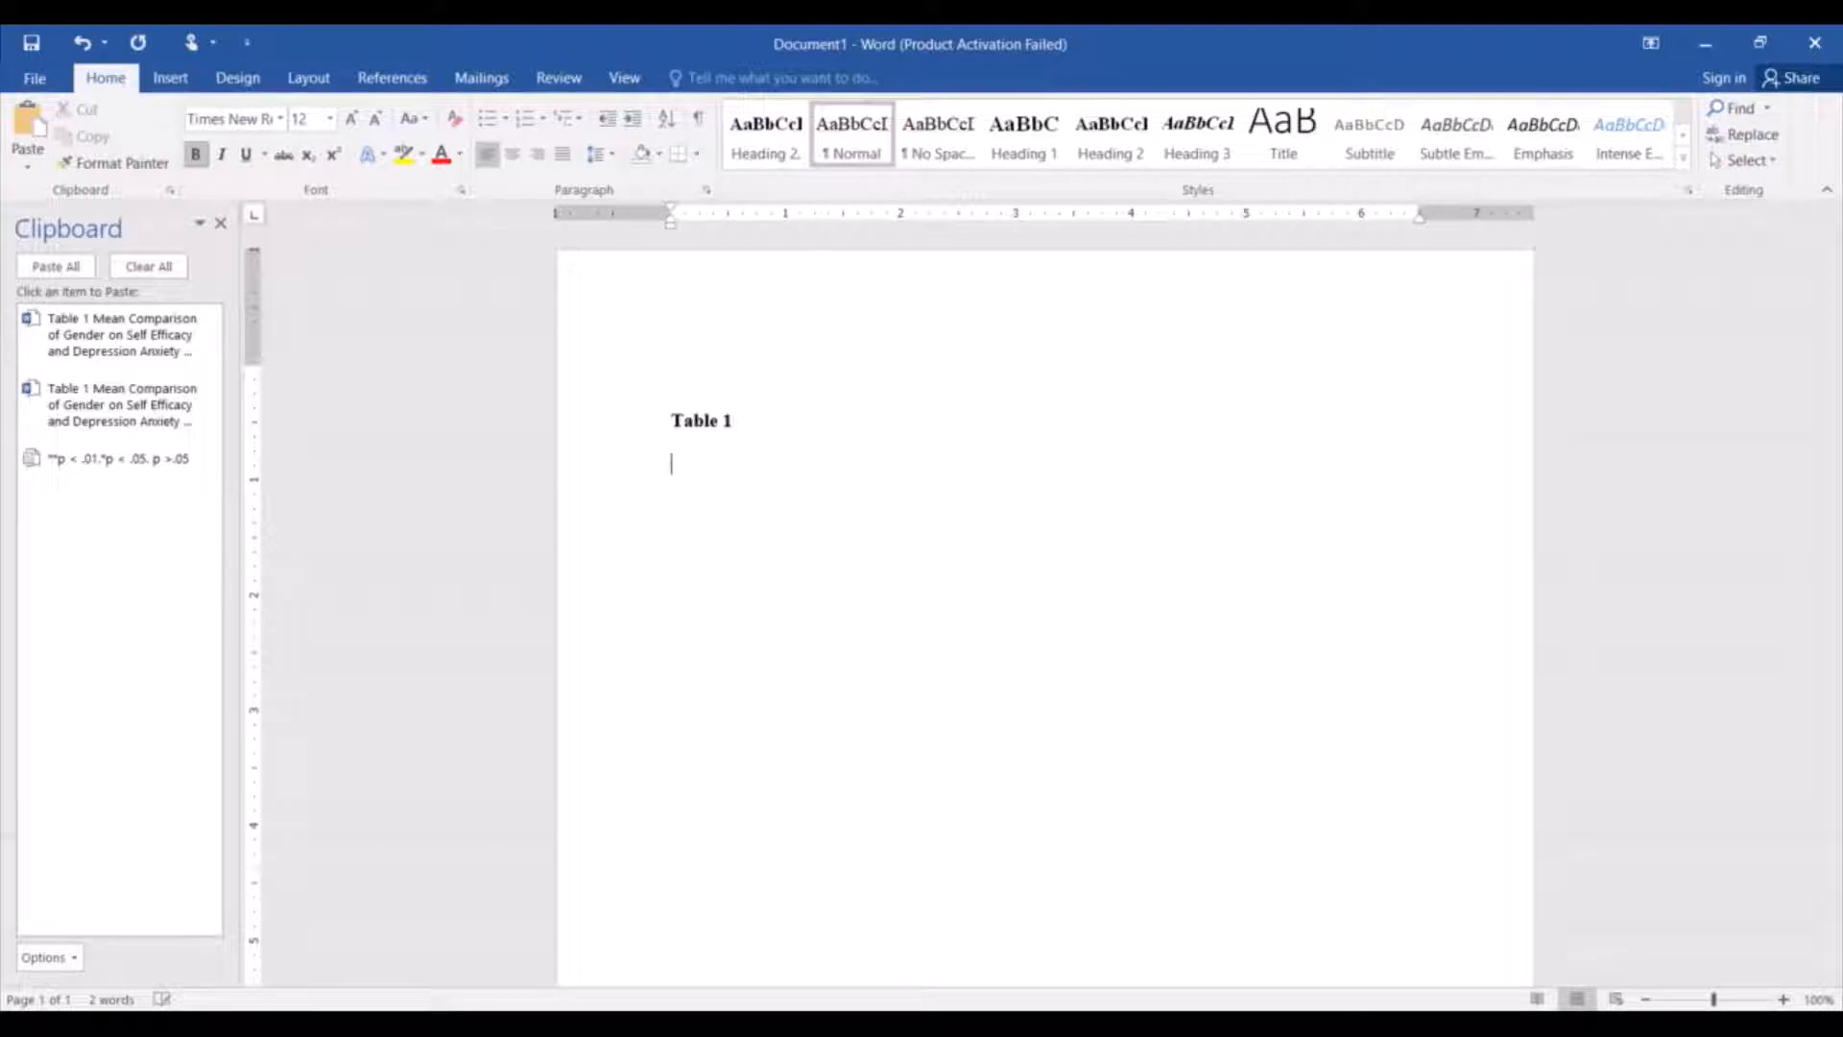
Begin the table title under the heading with "Mean Comparison" in non-bold italics.
{"action": "left_click", "coordinate": [197, 156]}
{"action": "left_click", "coordinate": [221, 156]}
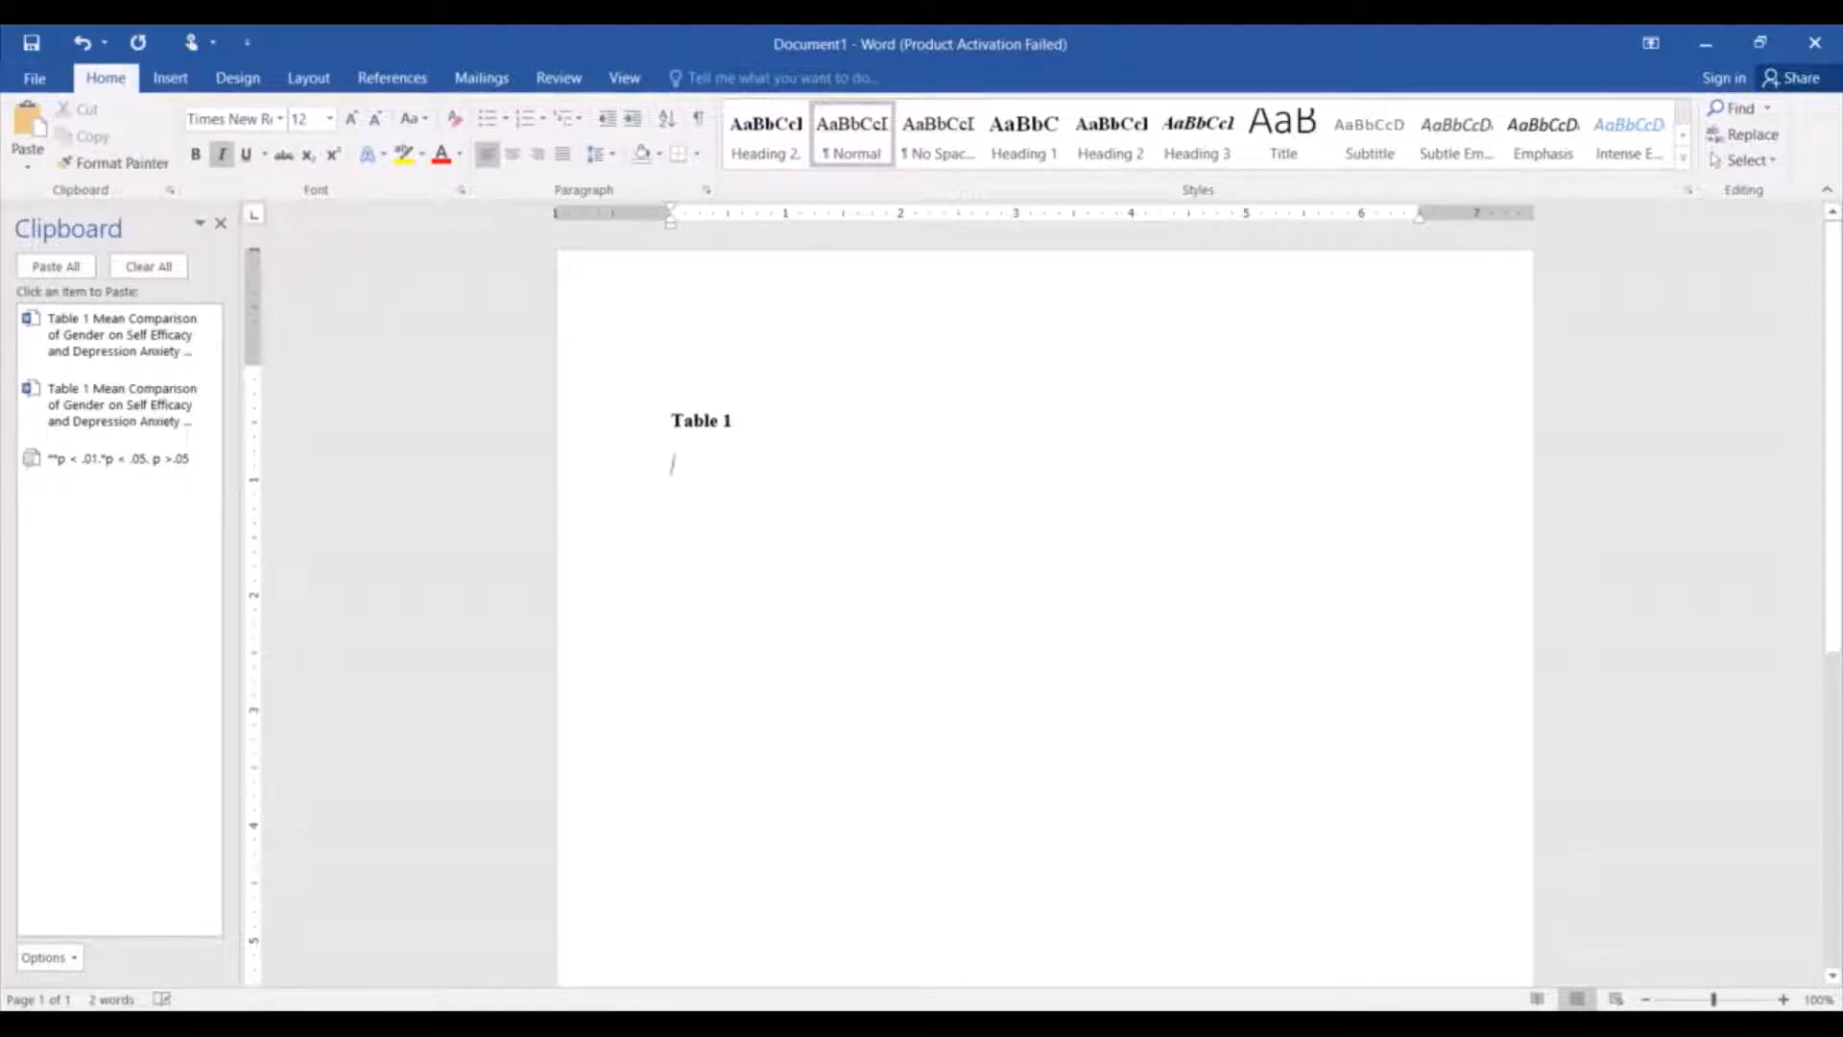
{"action": "type", "text": "Mean Comparison"}
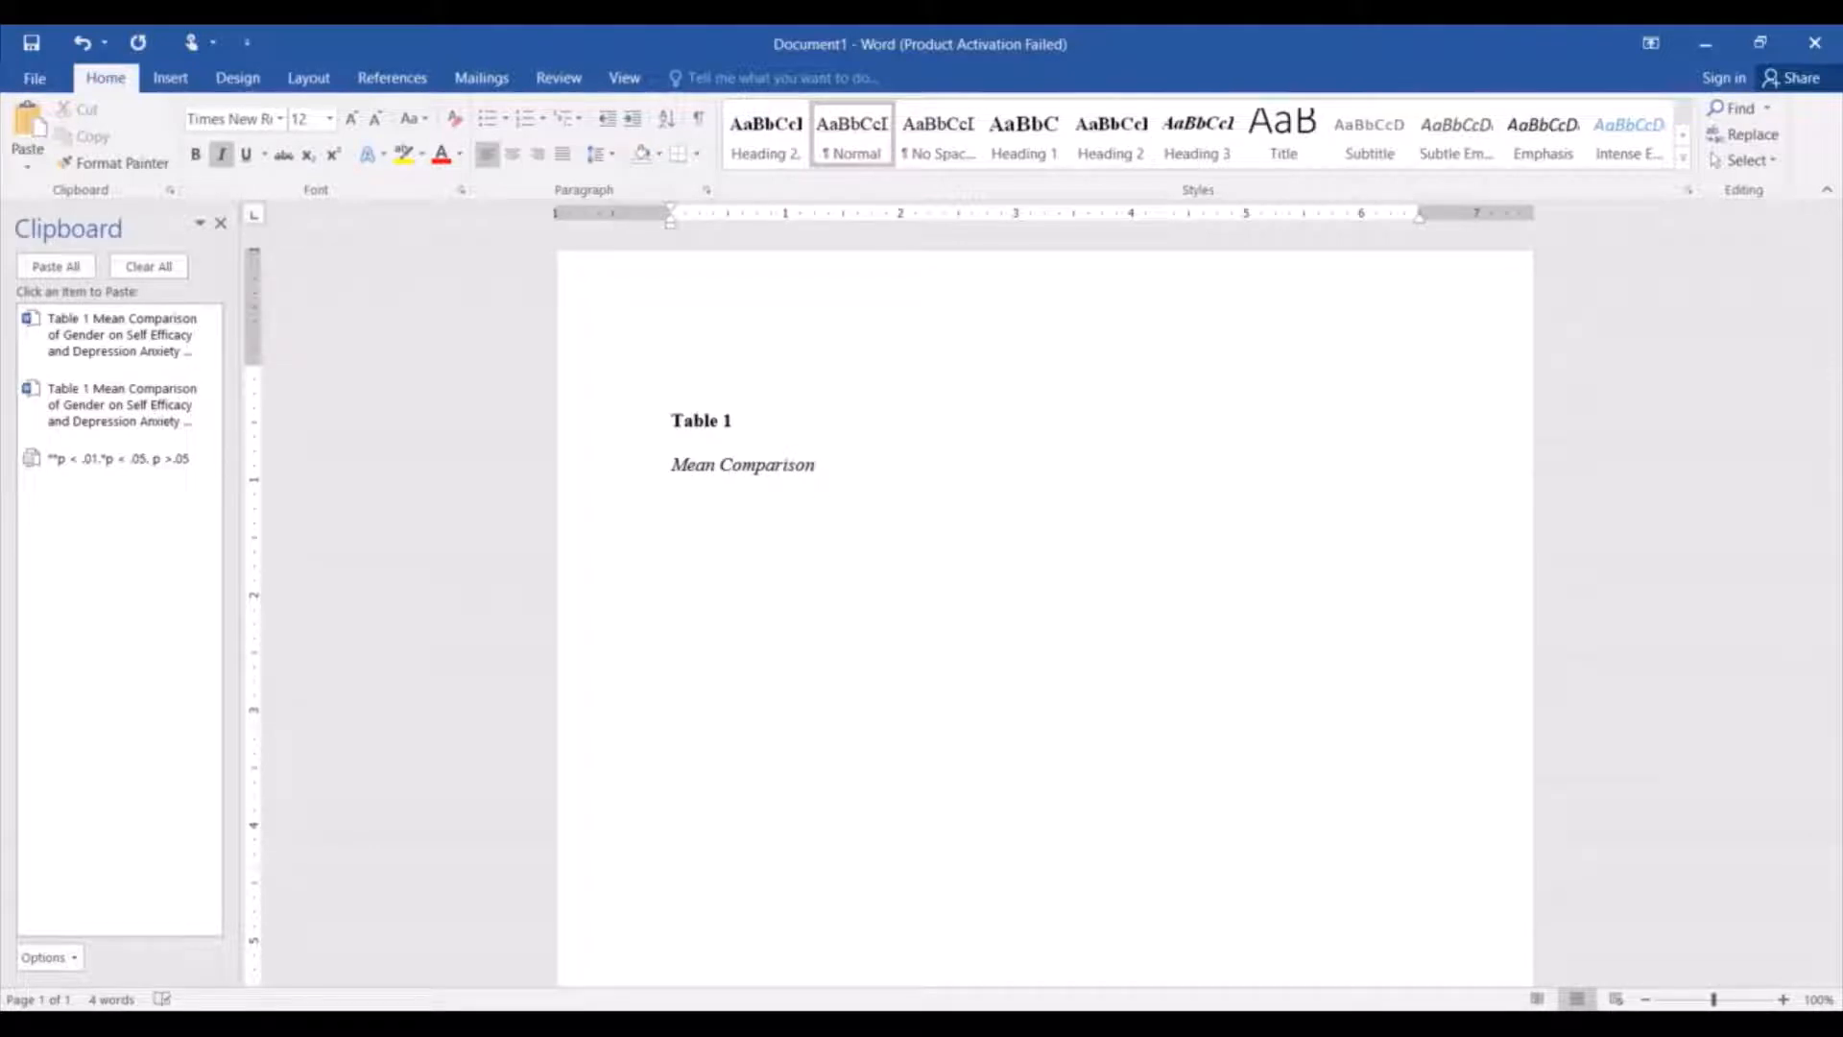
Check the tested variables in the SPSS Group Statistics table, and extend the Word title with "of Gender on Self efficacy and Depression Anxiety and".
{"action": "key", "text": "alt+Tab"}
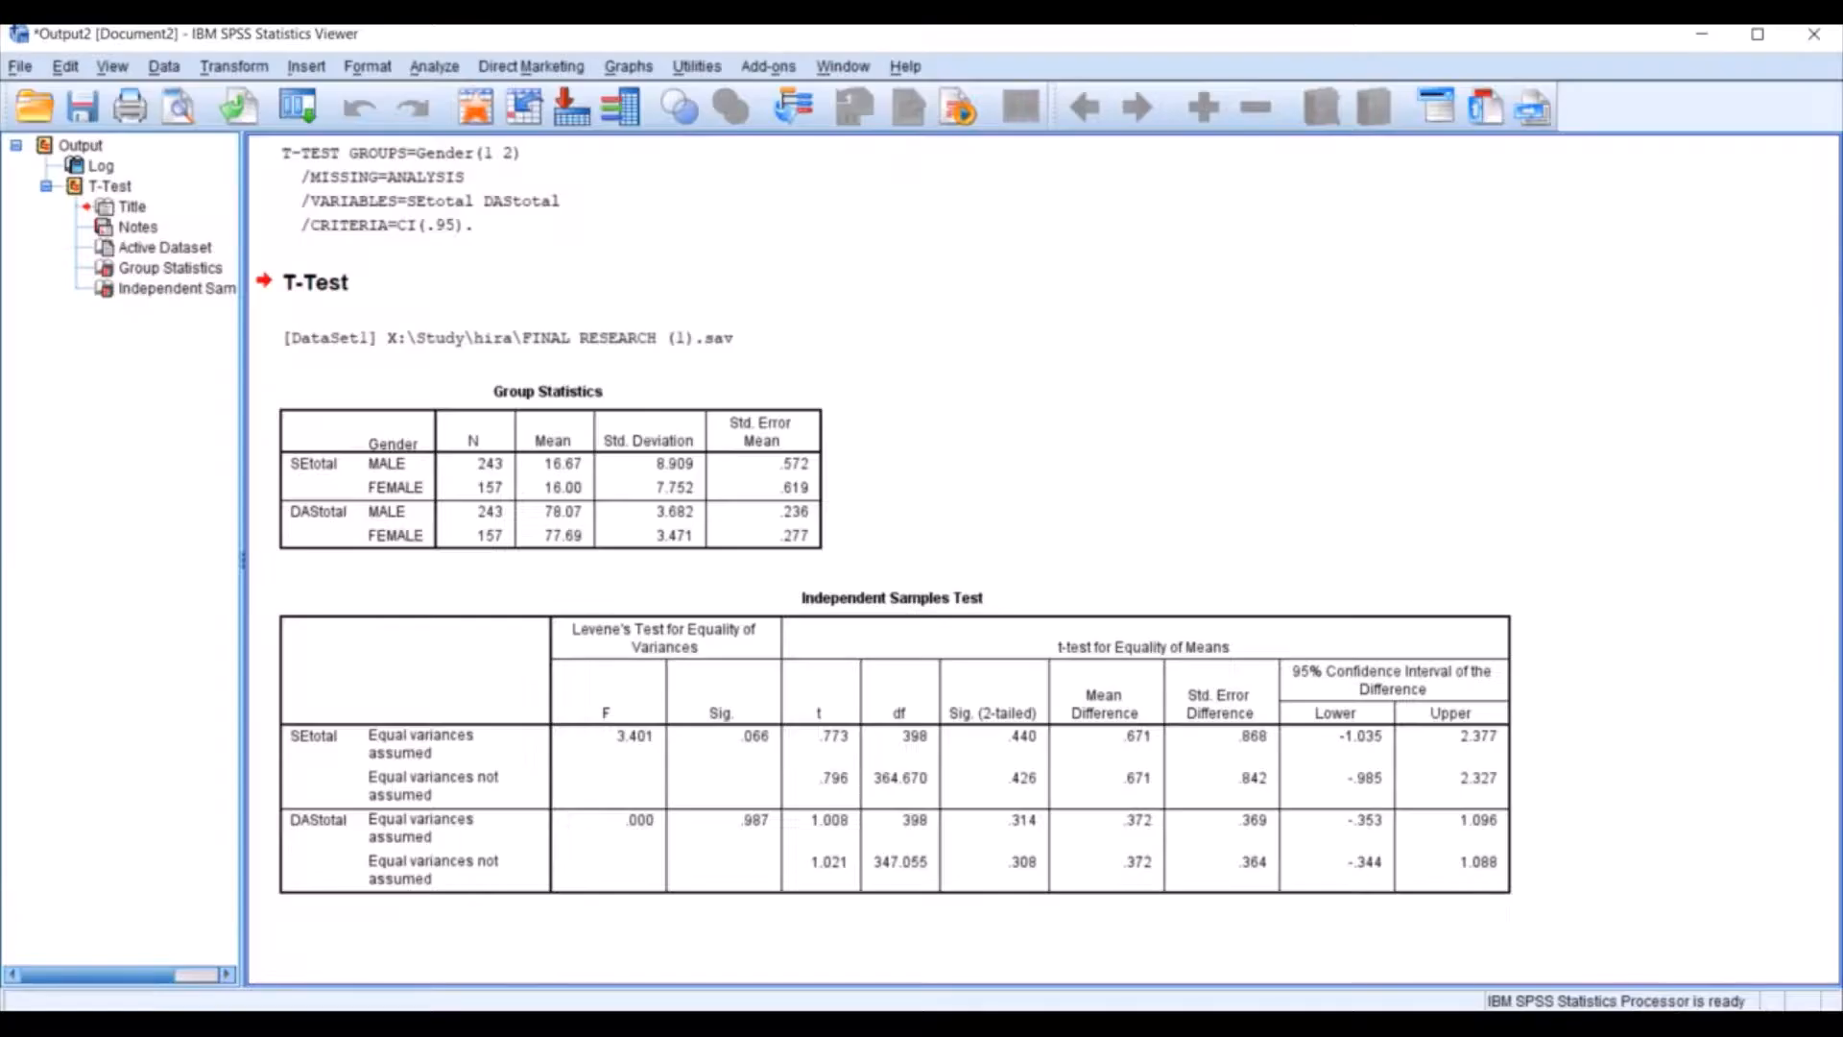
{"action": "left_click", "coordinate": [336, 468]}
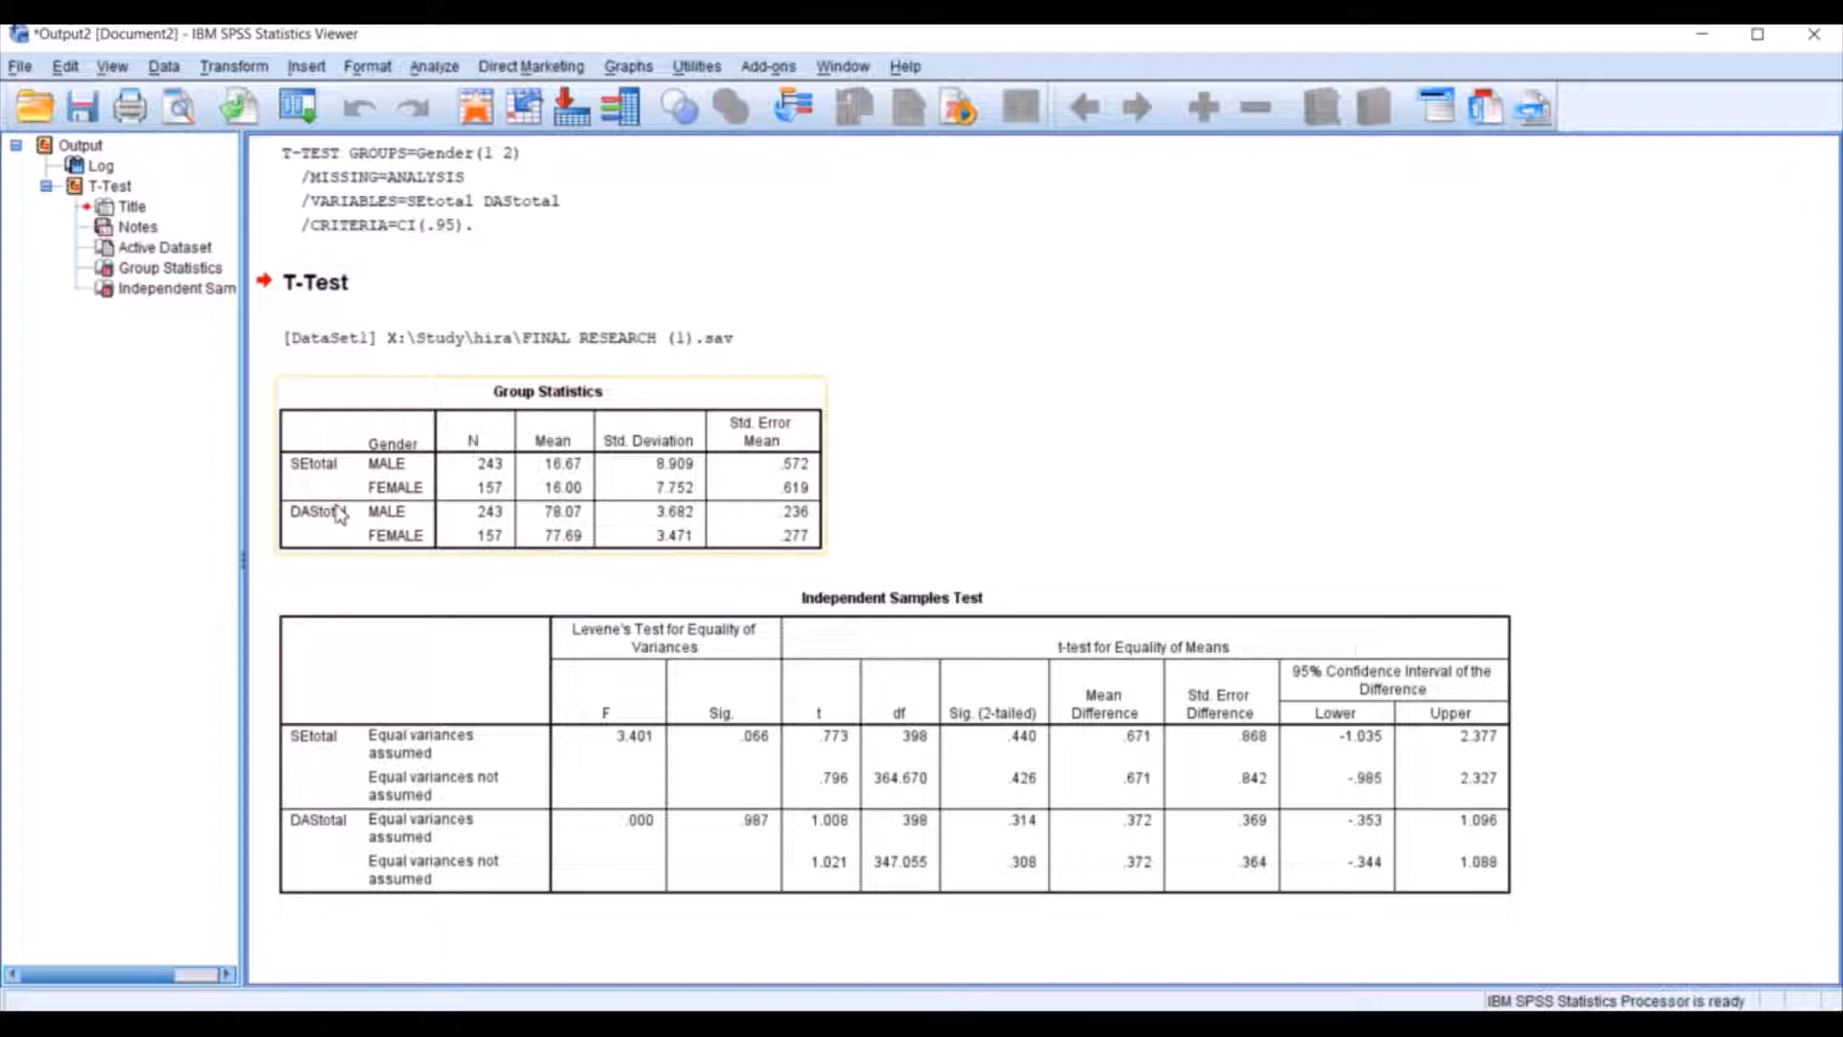
{"action": "key", "text": "alt+Tab"}
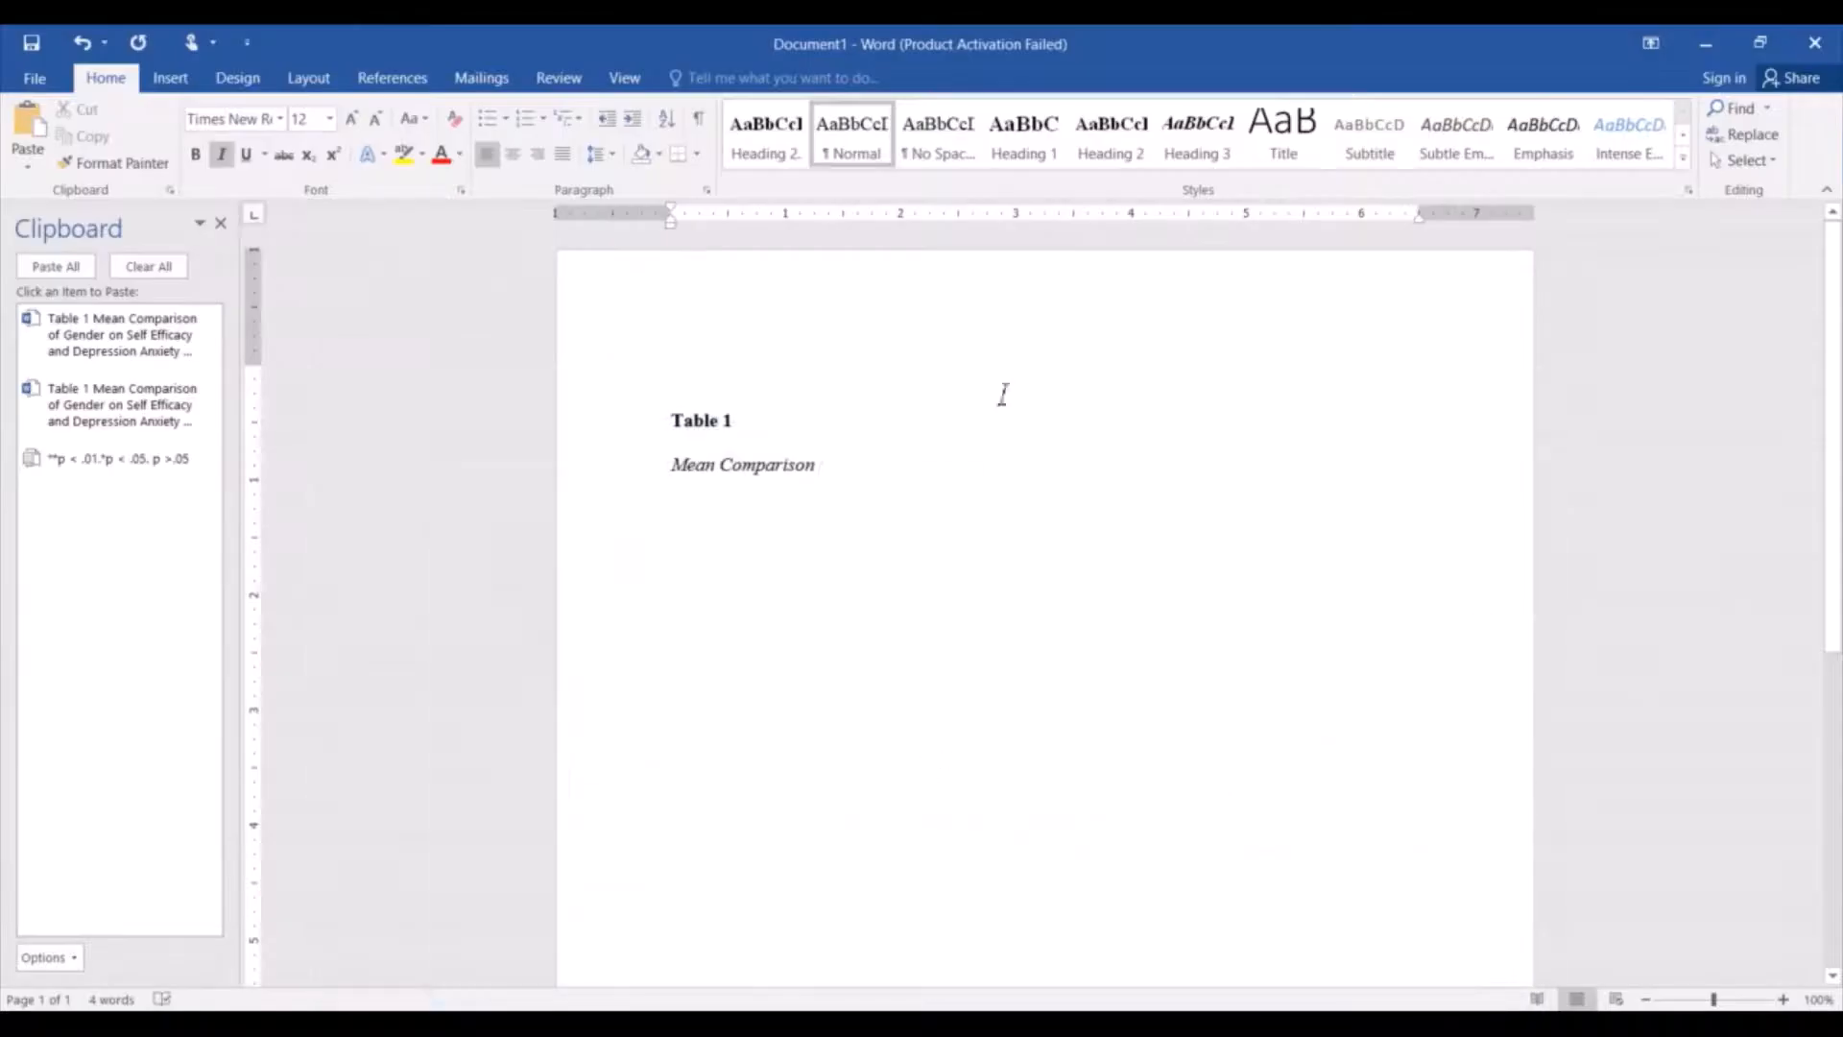
{"action": "type", "text": "of"}
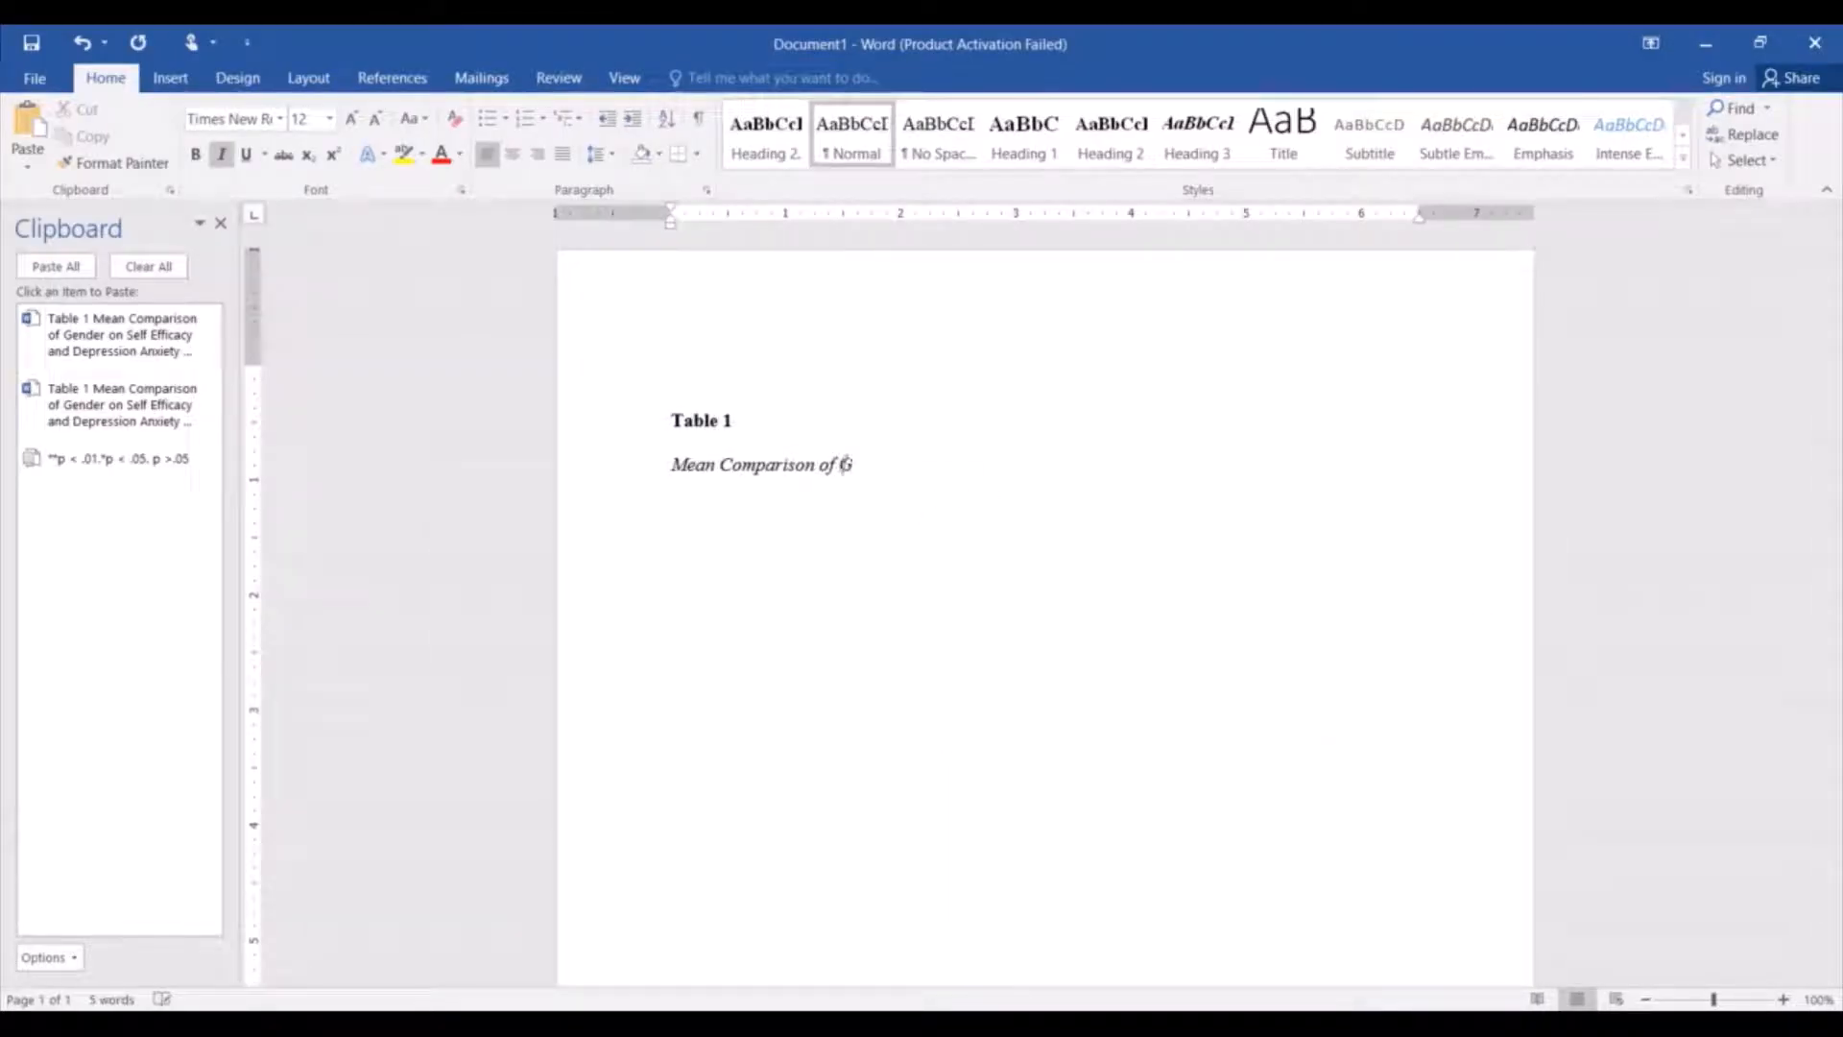
{"action": "type", "text": " Gender on Self efficacy and "}
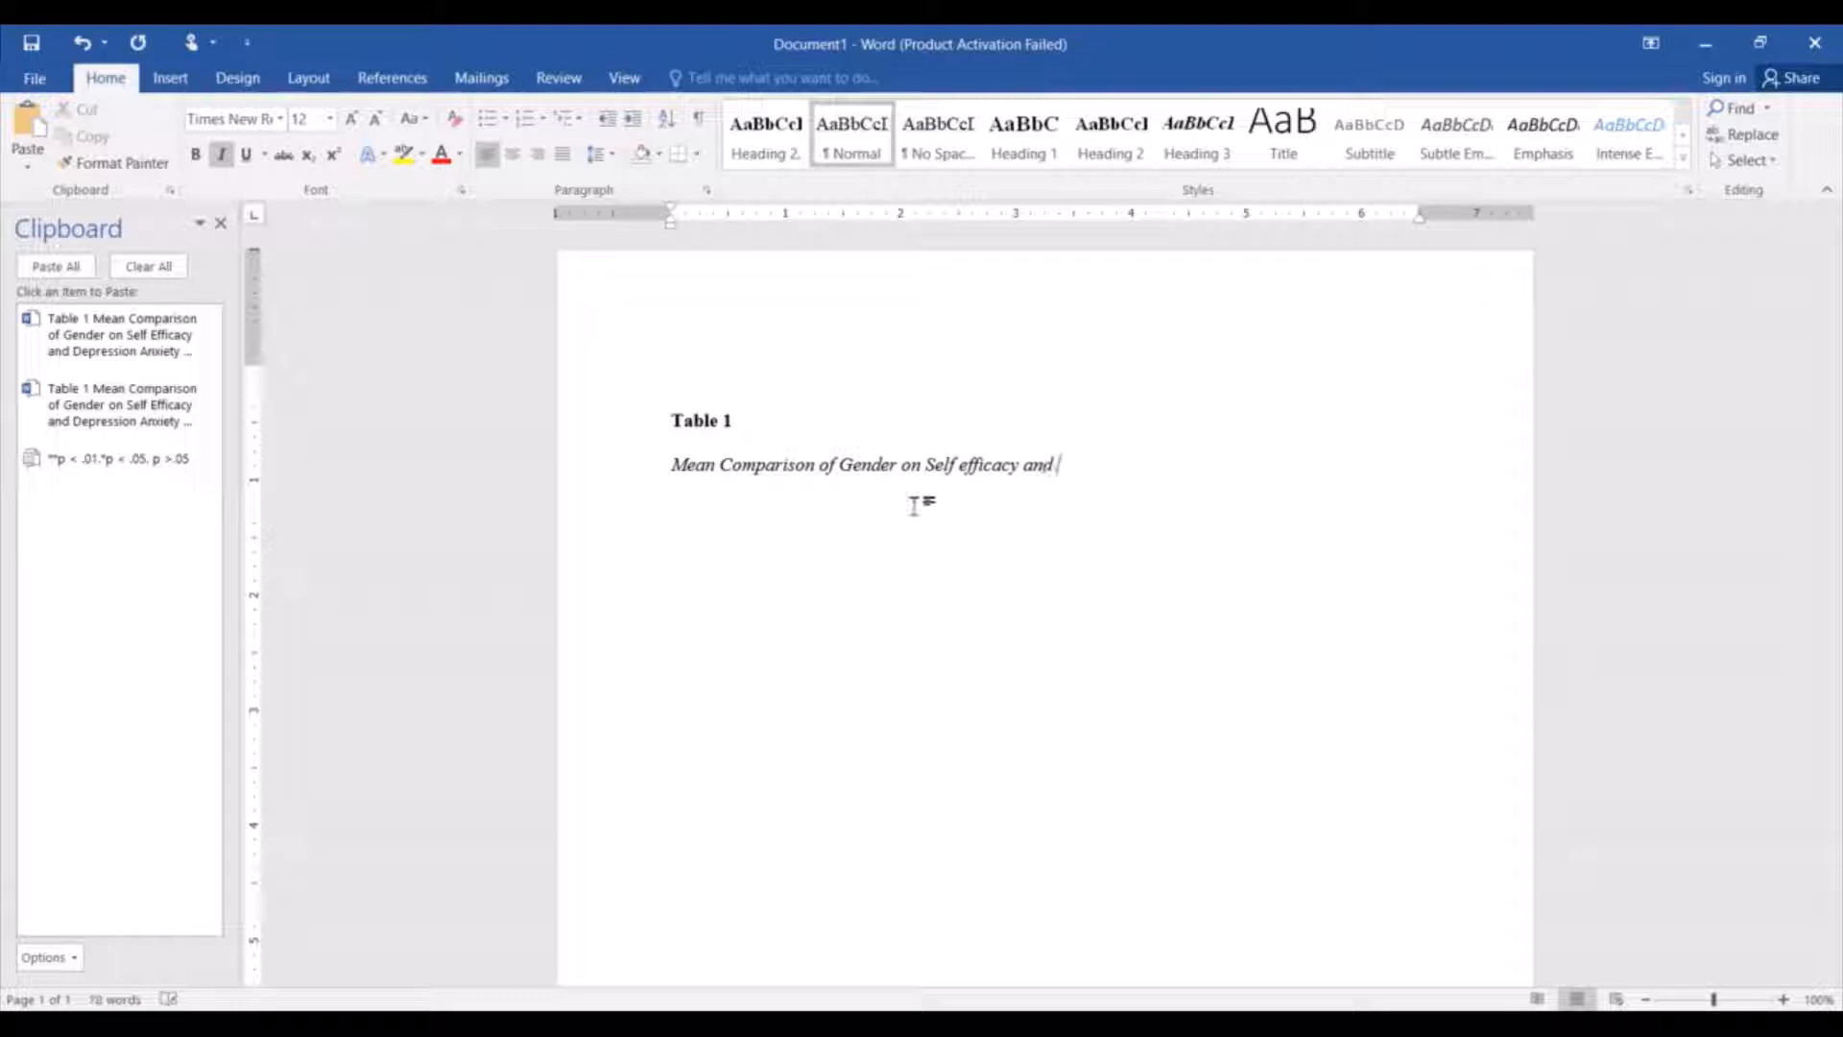
{"action": "type", "text": "Depression Anxiety and"}
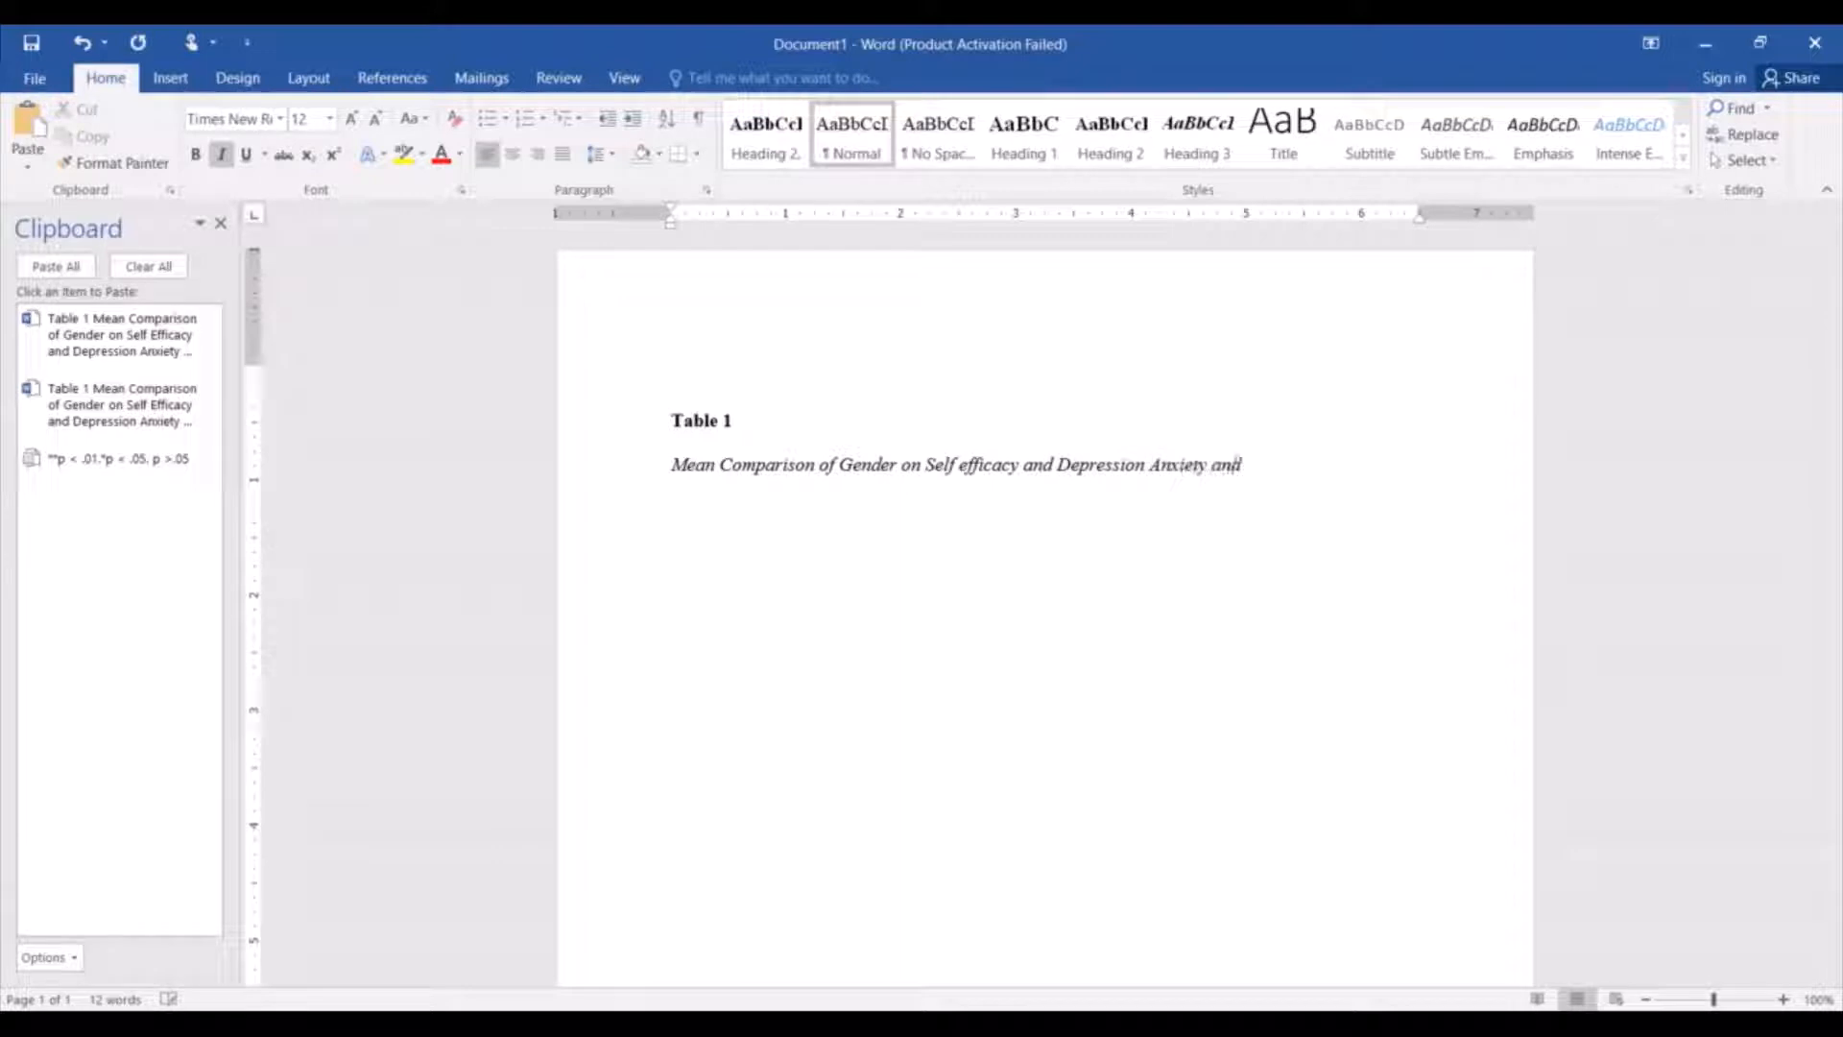
{"action": "type", "text": "stress scale (N=400"}
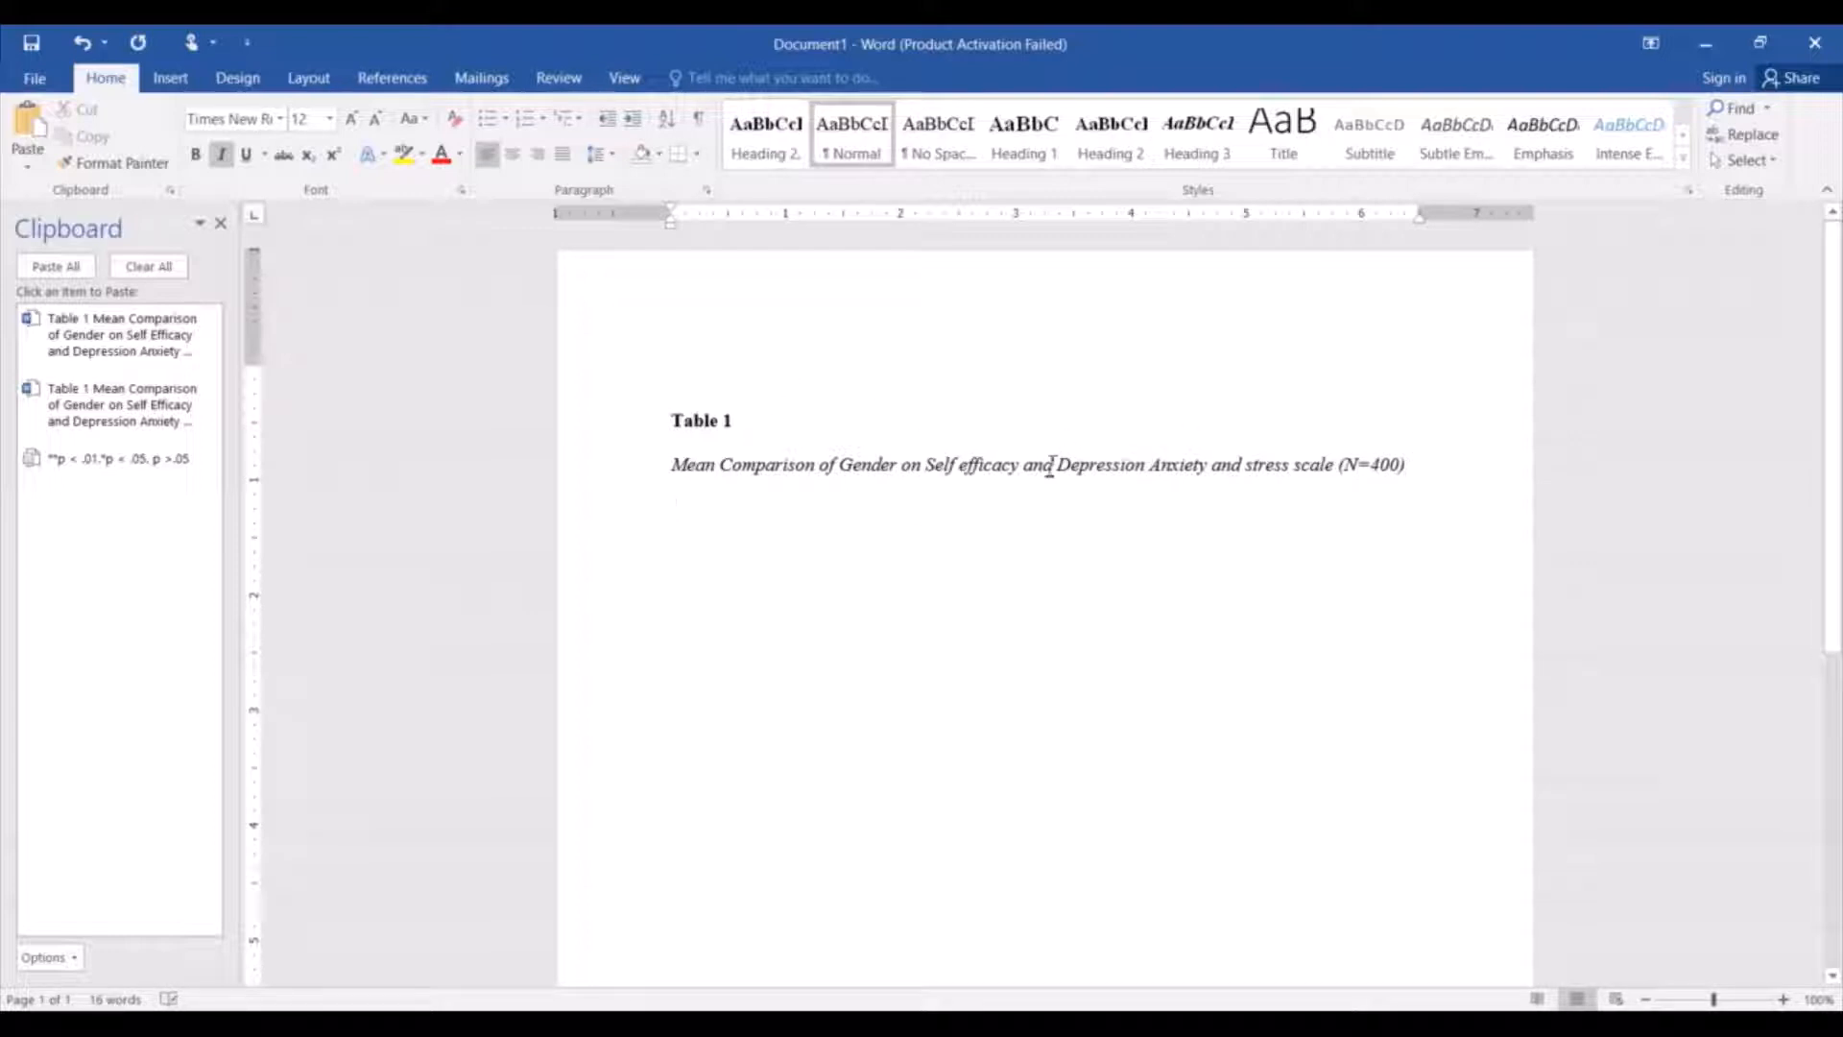
Insert a table with 10 columns and 4 rows on a new line below the title.
{"action": "key", "text": "Return"}
{"action": "left_click", "coordinate": [173, 82]}
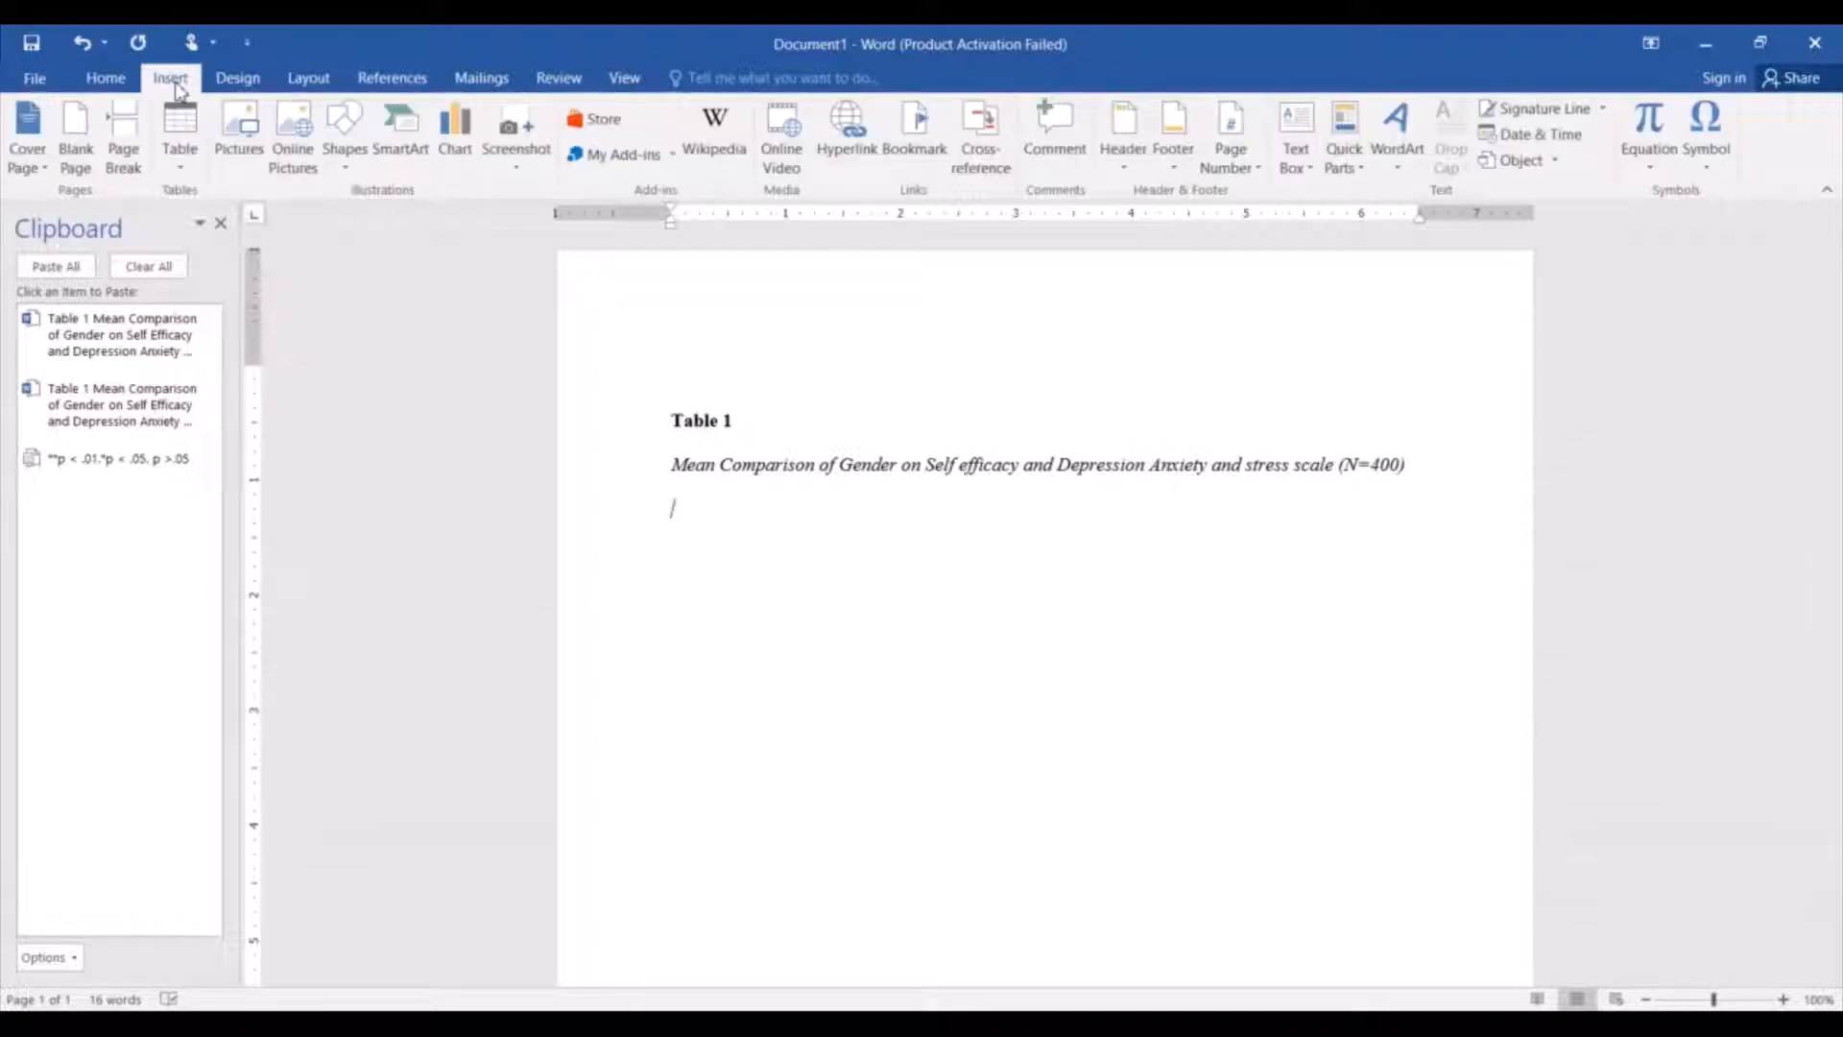
{"action": "left_click", "coordinate": [180, 154]}
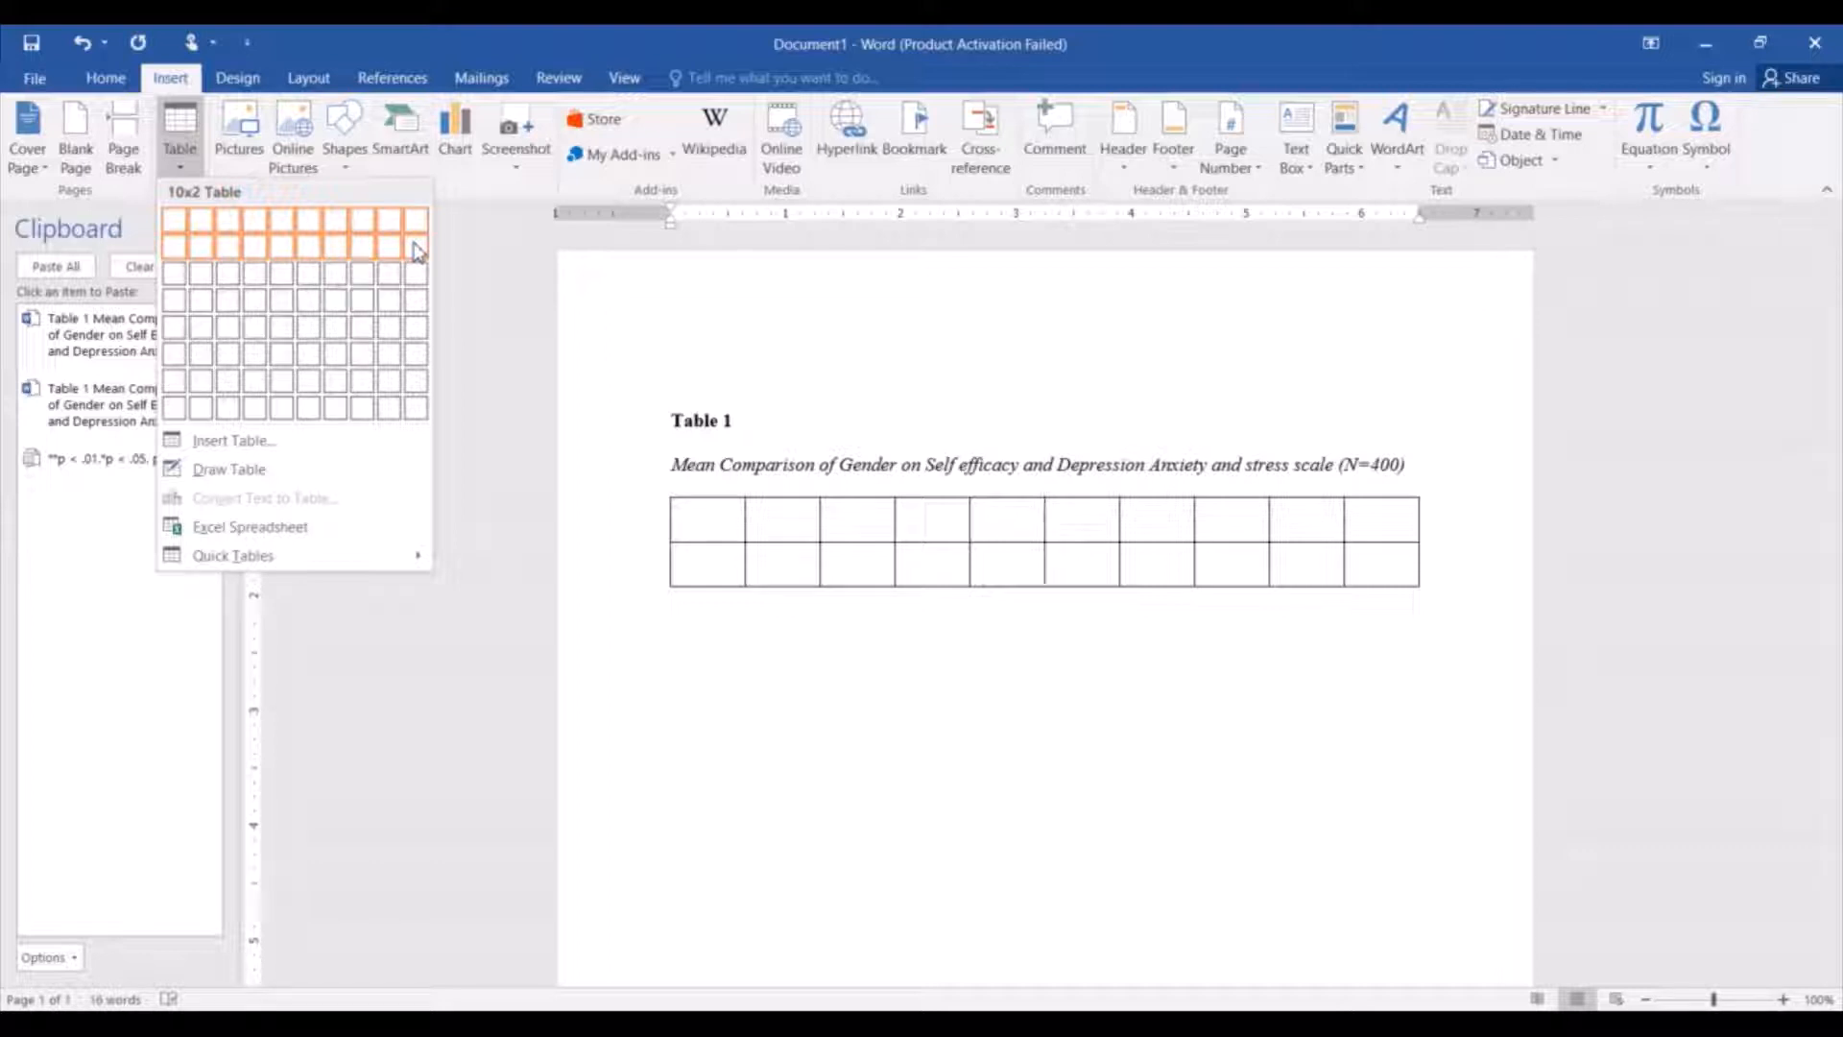
{"action": "left_click", "coordinate": [419, 307]}
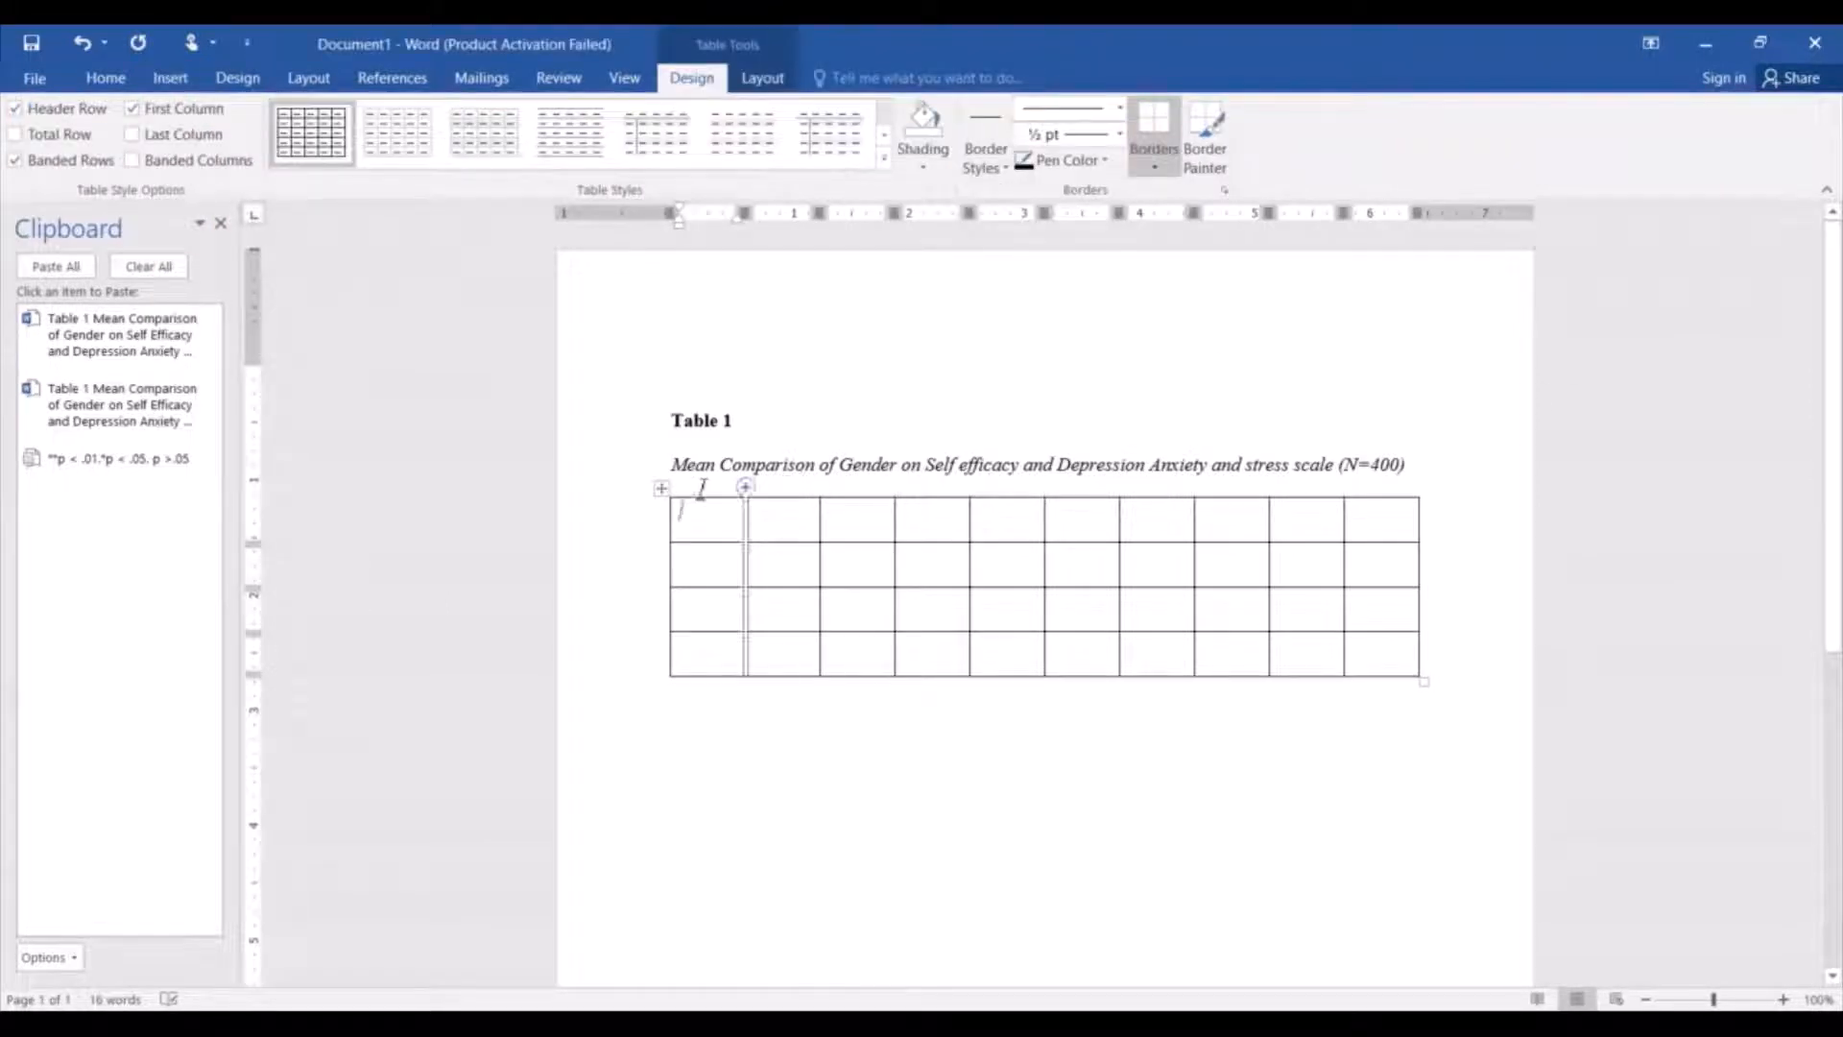
{"action": "left_click", "coordinate": [663, 492]}
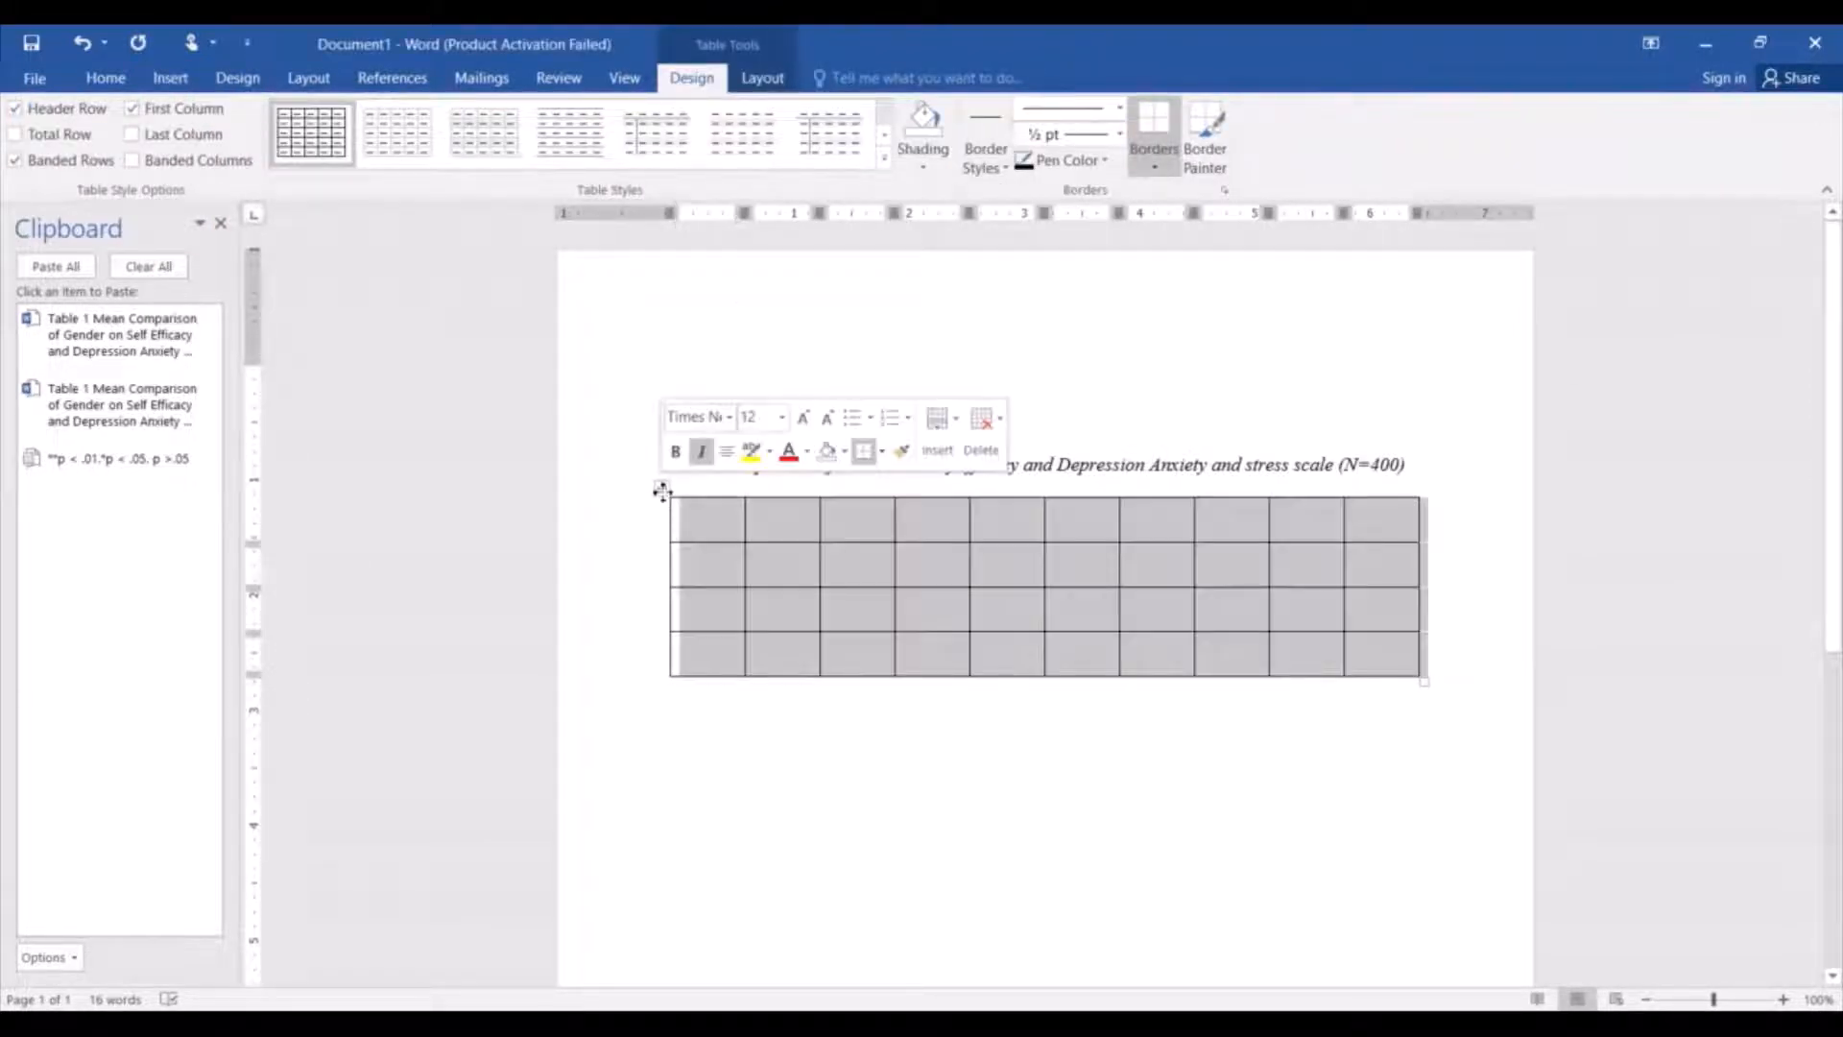
{"action": "left_click", "coordinate": [1153, 178]}
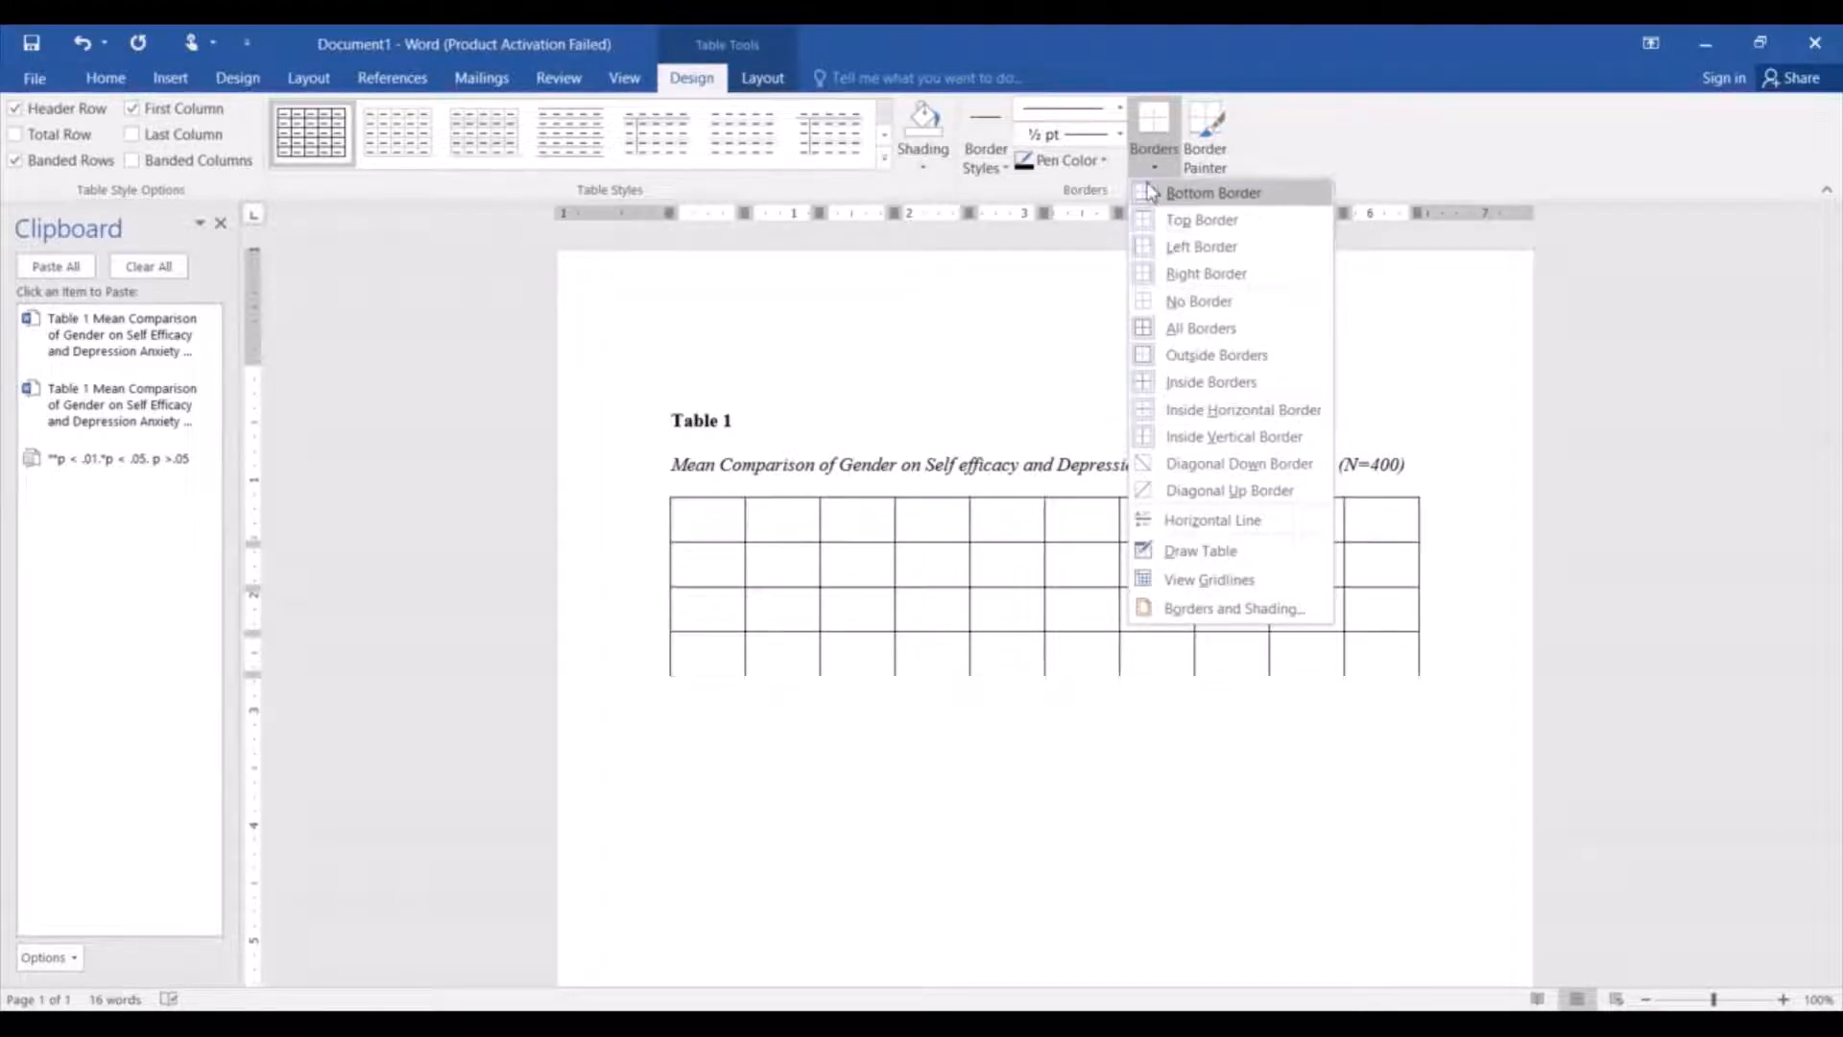
{"action": "left_click", "coordinate": [1526, 418]}
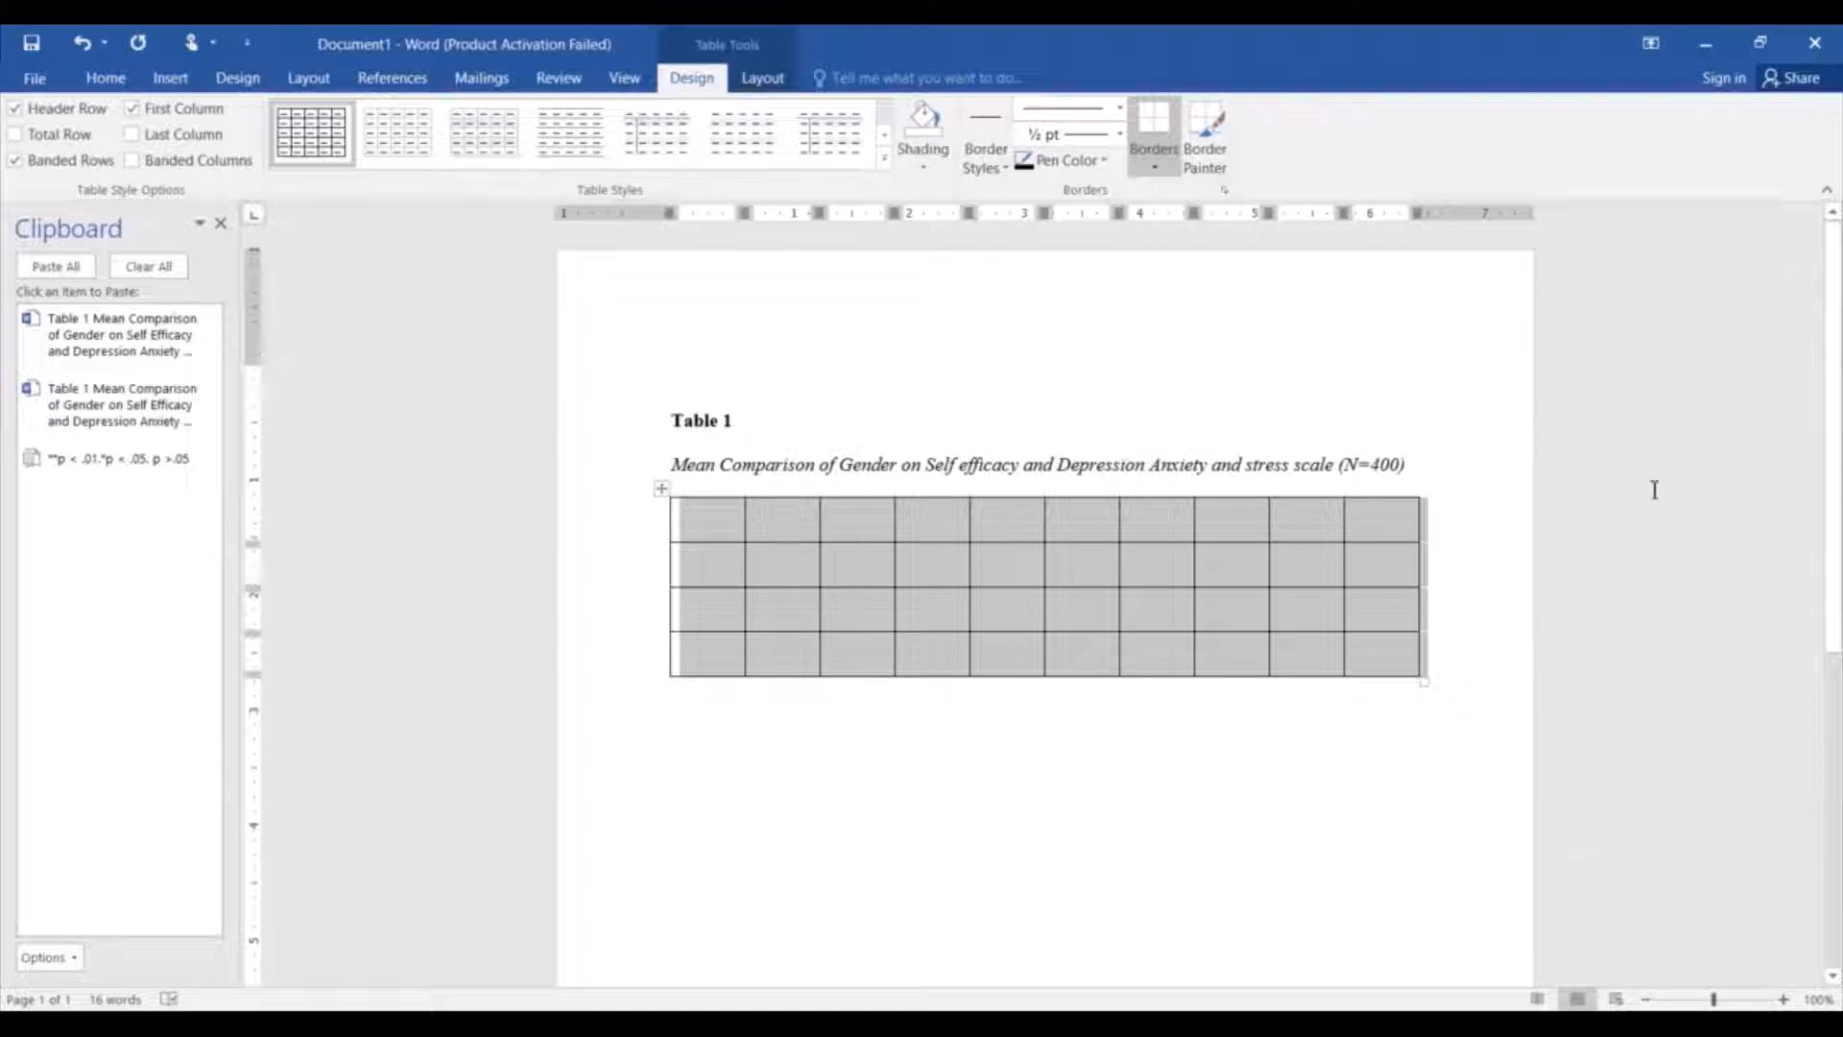
In the table's first row, merge the second and third cells, and merge the fourth and fifth cells.
{"action": "left_click", "coordinate": [786, 527]}
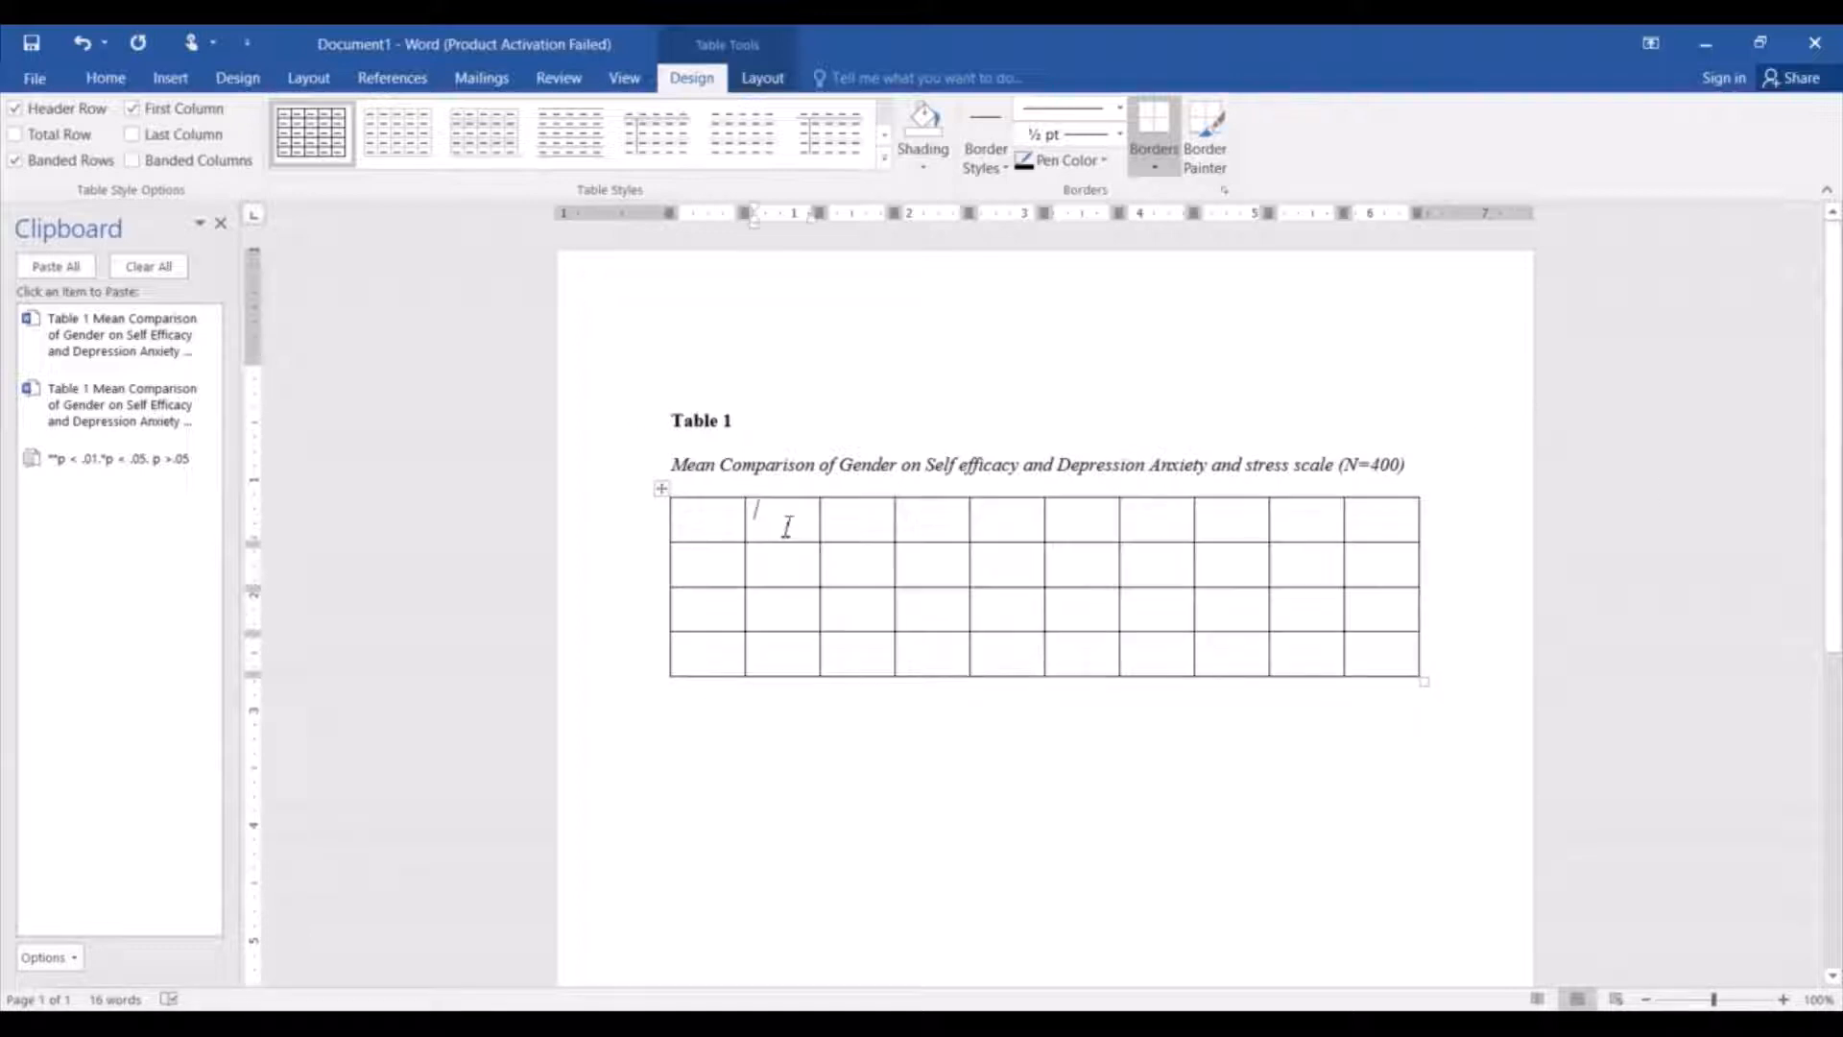
{"action": "left_click_drag", "start_coordinate": [787, 527], "coordinate": [840, 531]}
{"action": "right_click", "coordinate": [842, 531]}
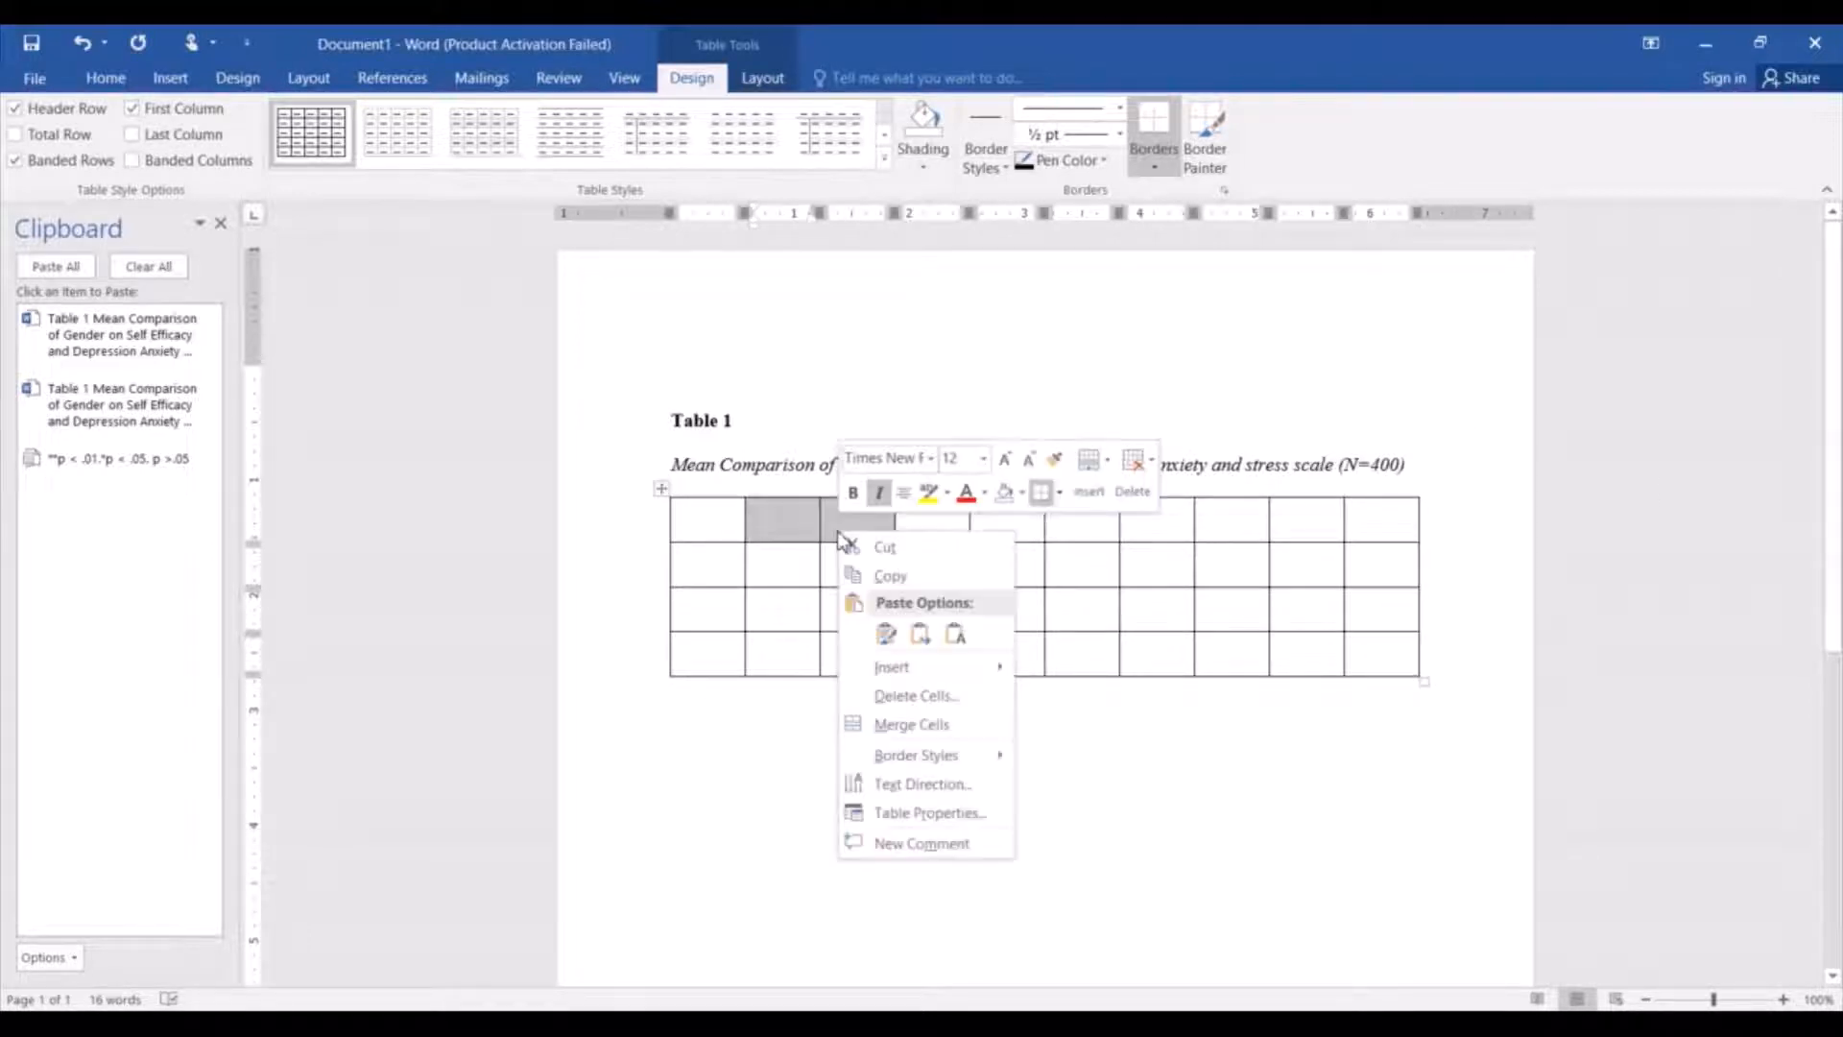
{"action": "left_click", "coordinate": [939, 730]}
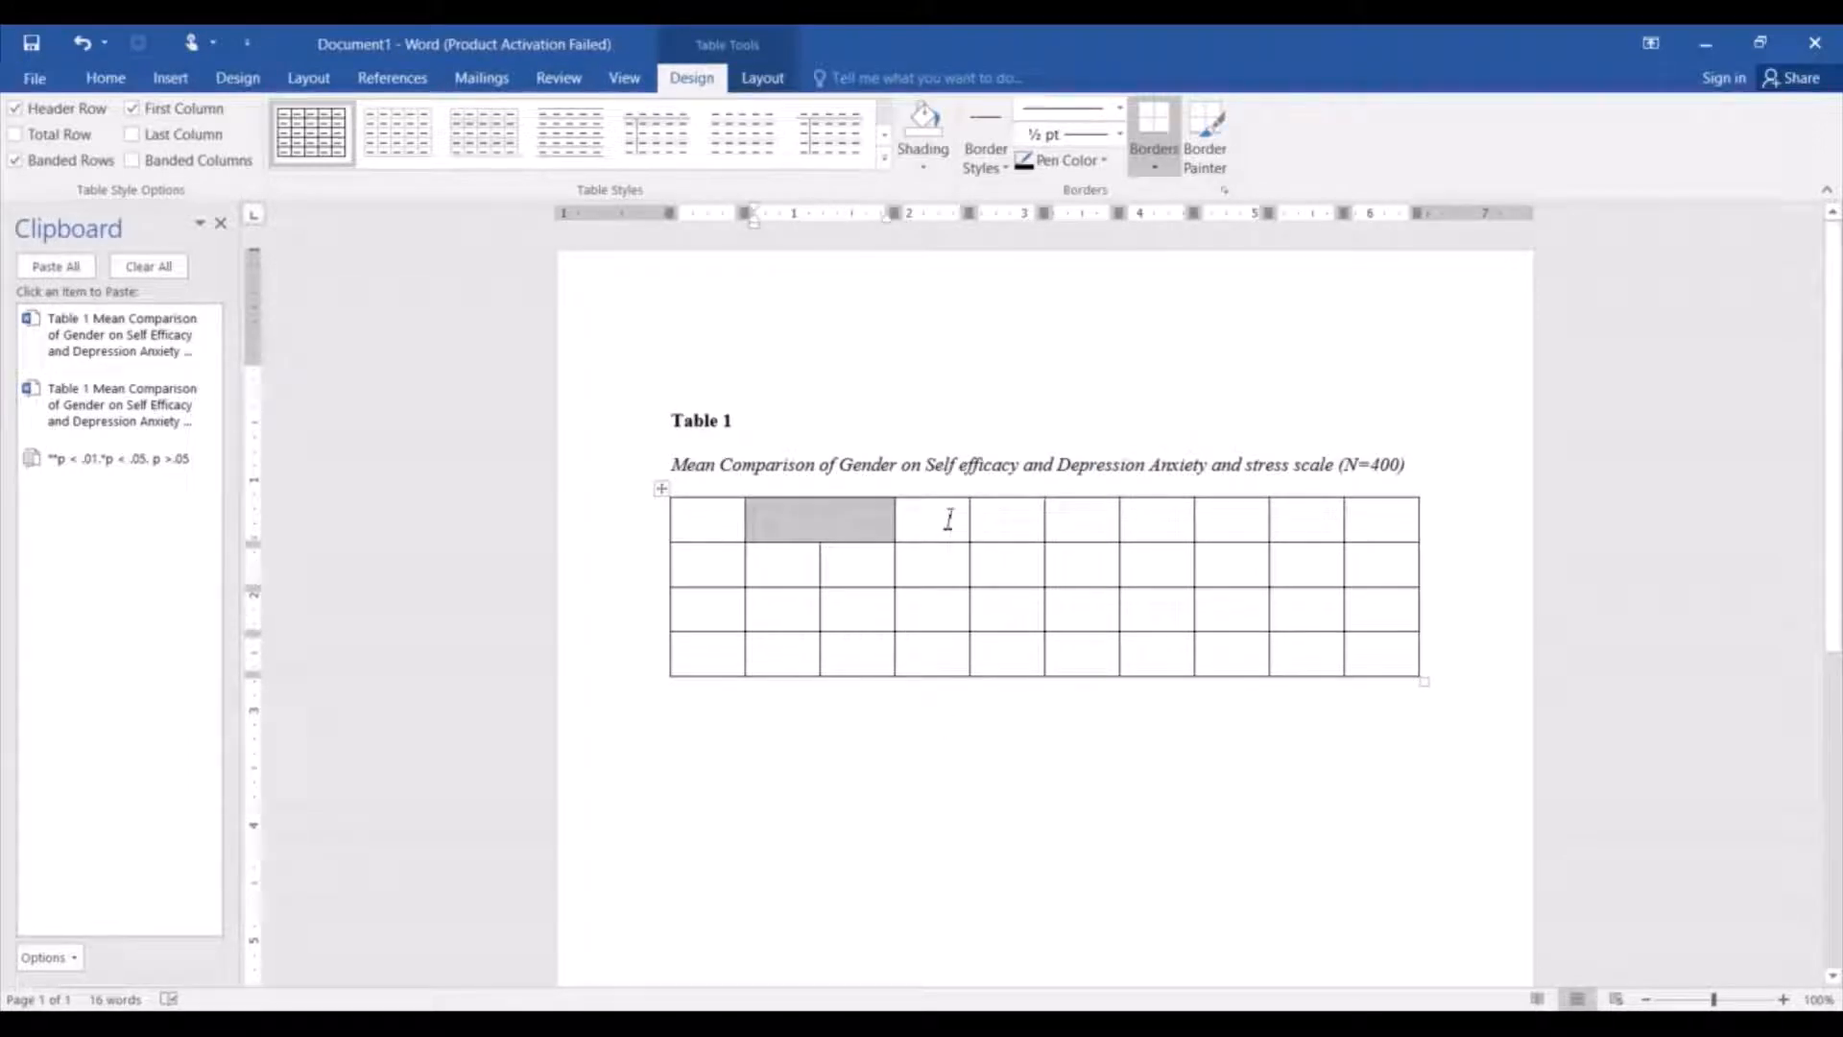
{"action": "left_click_drag", "start_coordinate": [949, 518], "coordinate": [1019, 522]}
{"action": "right_click", "coordinate": [1020, 523]}
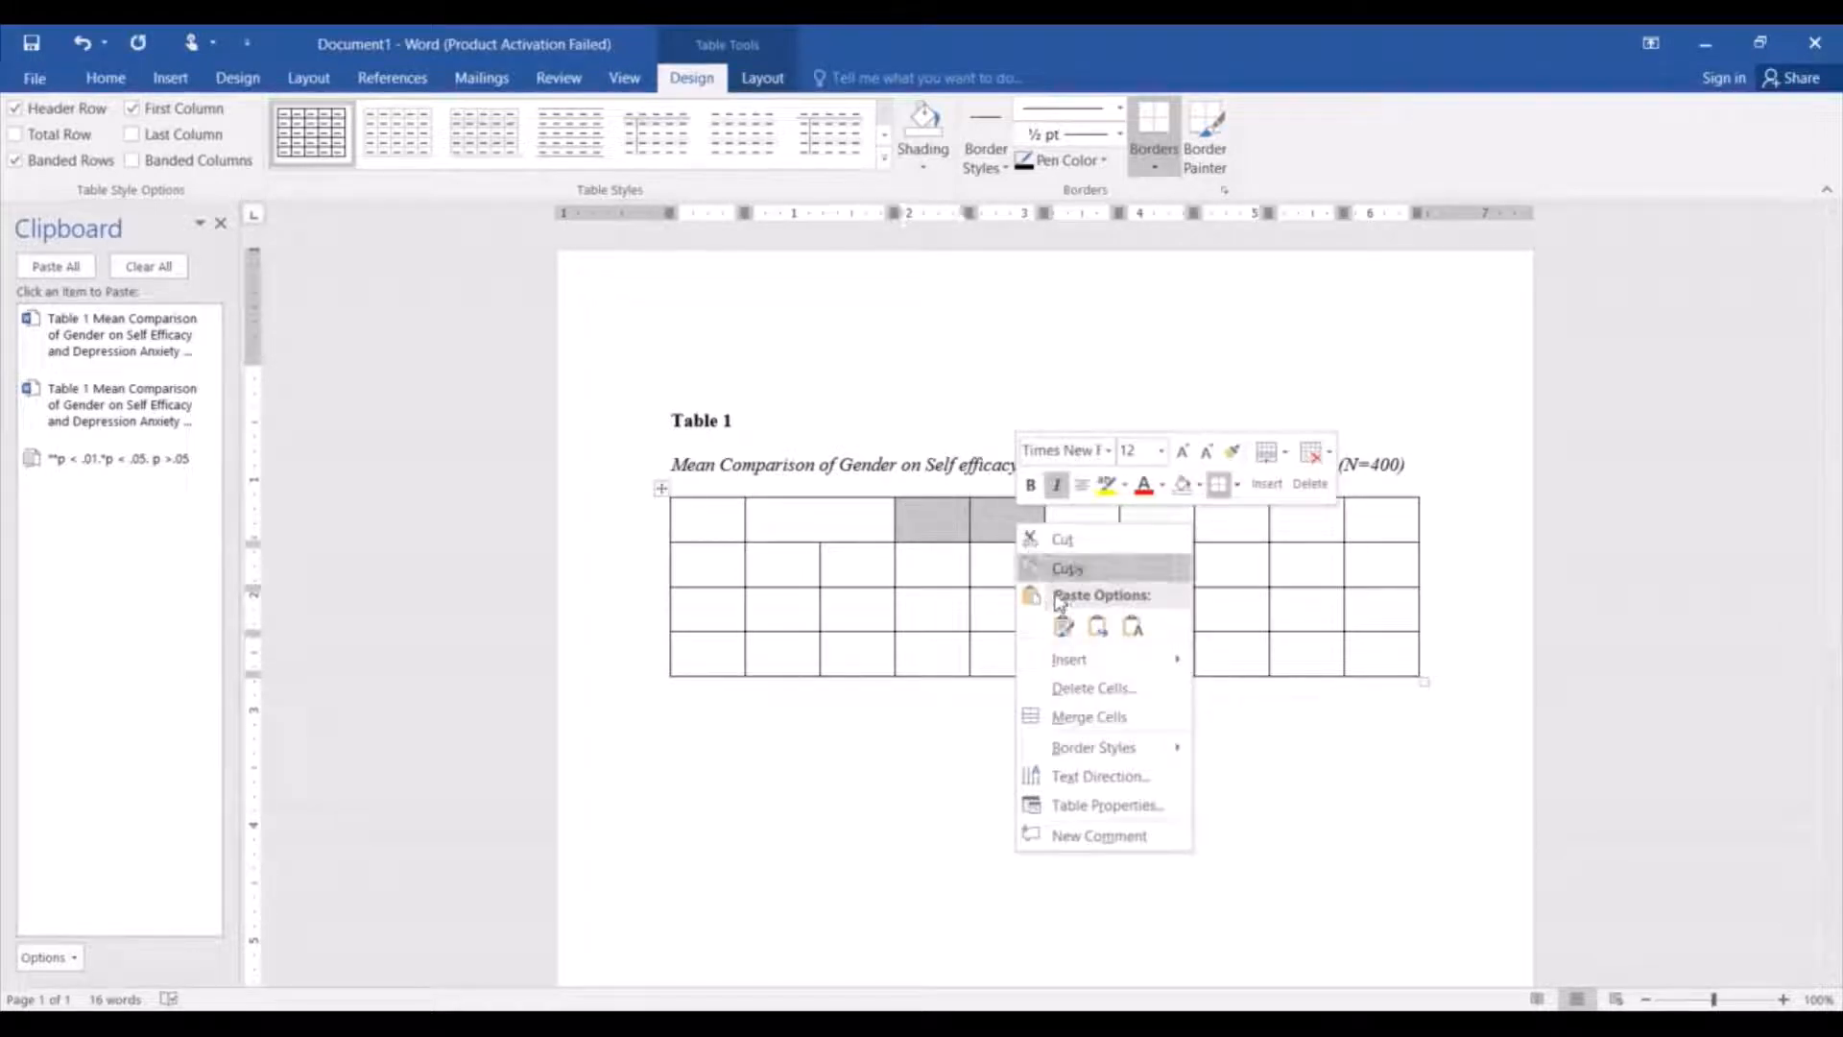
{"action": "left_click", "coordinate": [1091, 718]}
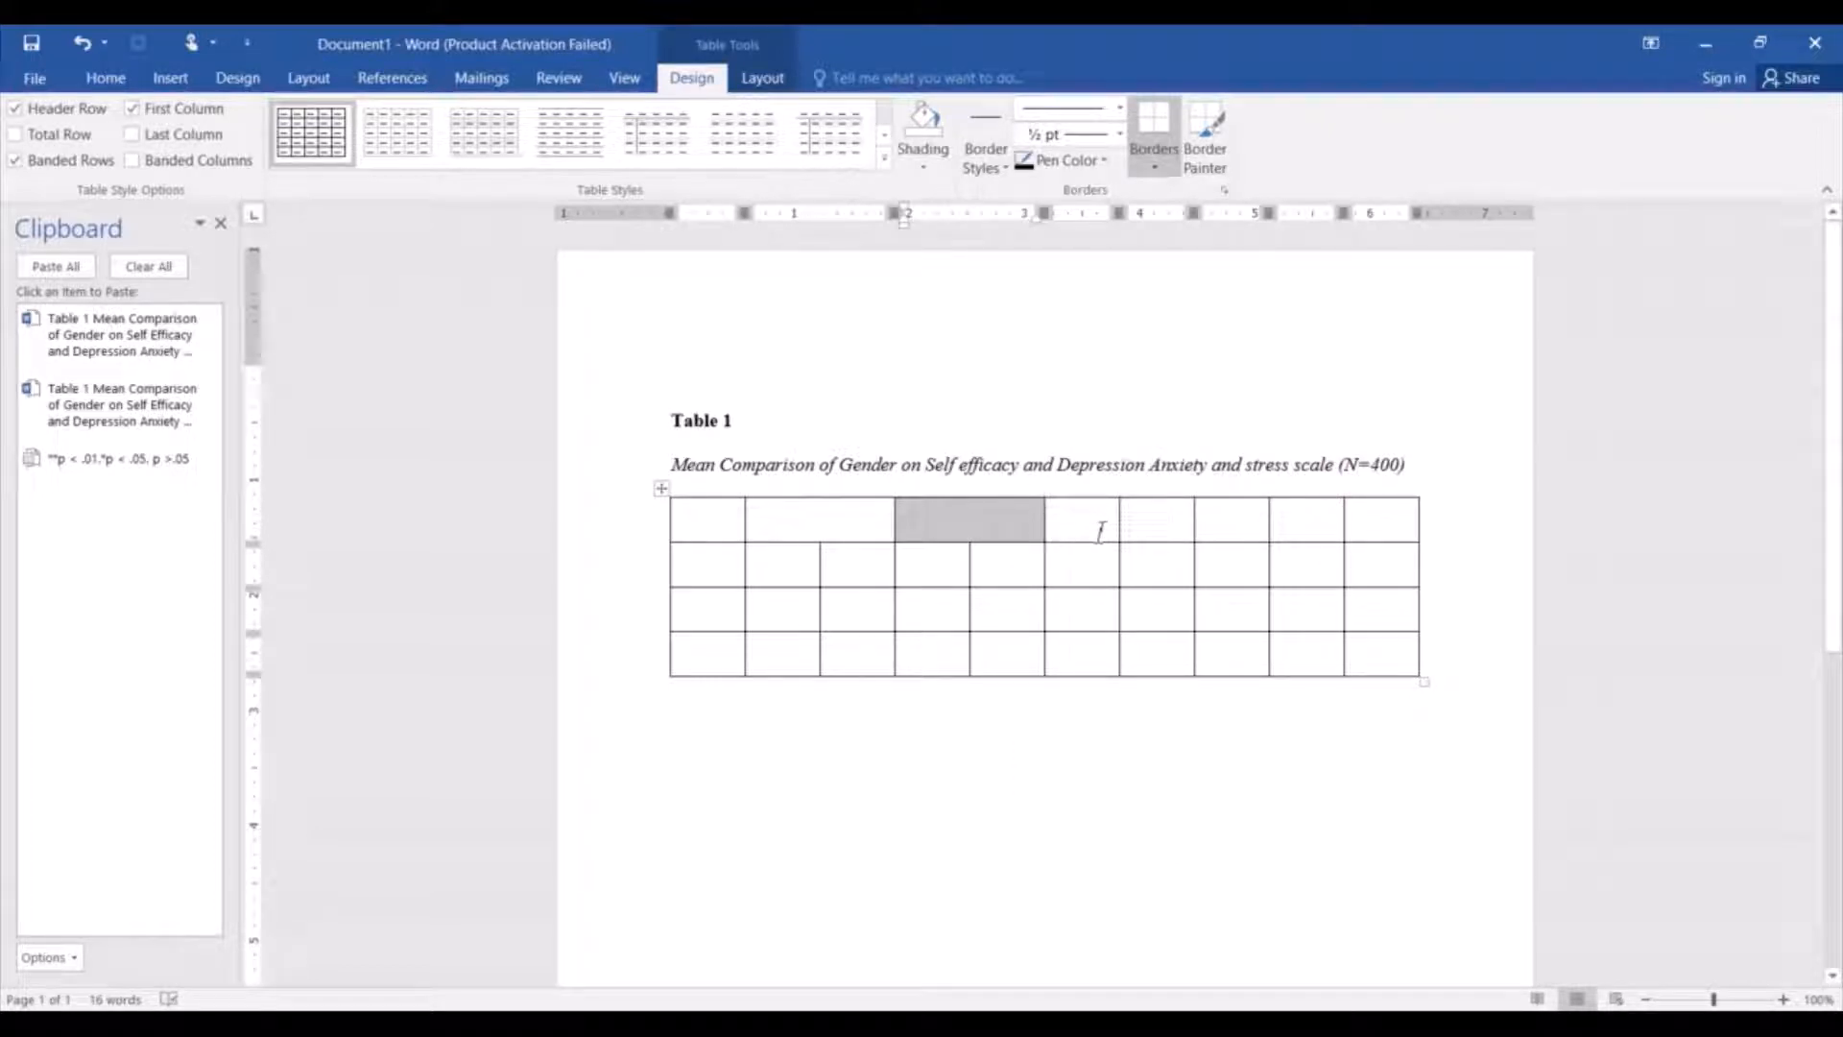
Merge the first-row cells above the eighth and ninth columns into one cell.
{"action": "left_click_drag", "start_coordinate": [1270, 523], "coordinate": [1295, 526]}
{"action": "right_click", "coordinate": [1295, 527]}
{"action": "right_click", "coordinate": [1295, 528]}
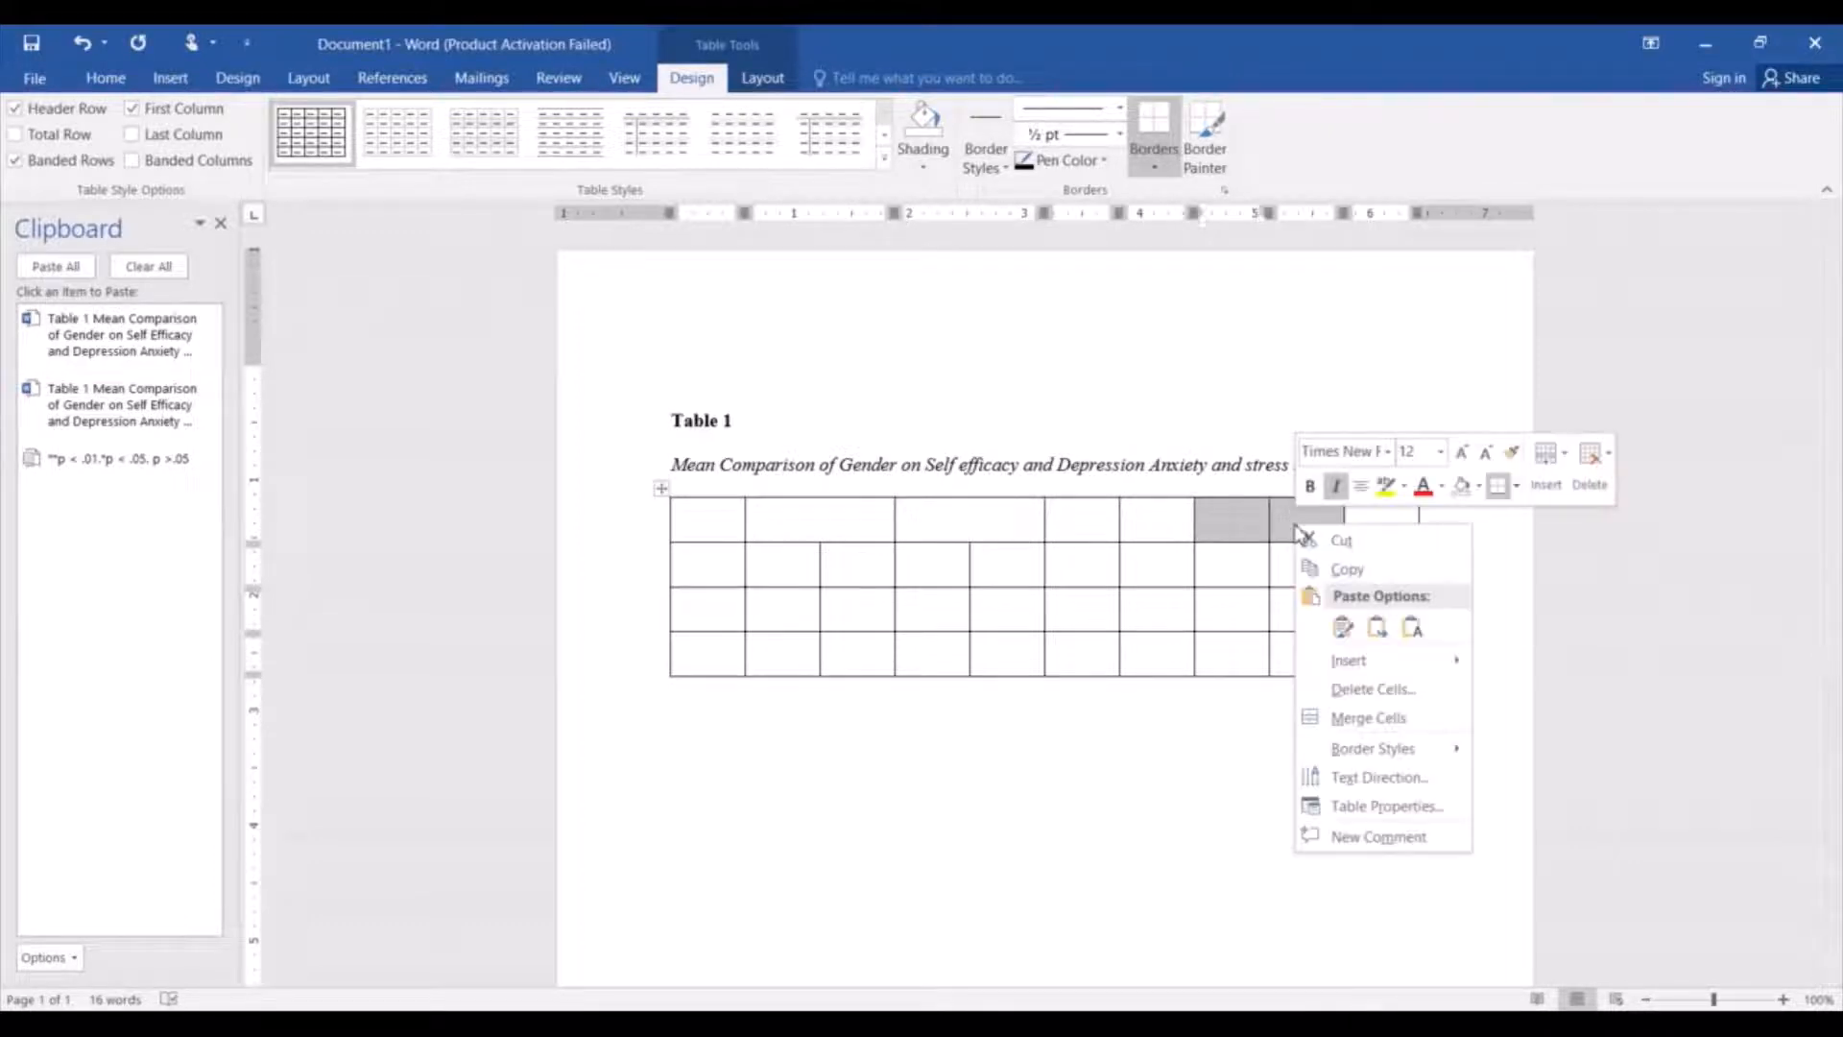
{"action": "left_click", "coordinate": [1373, 720]}
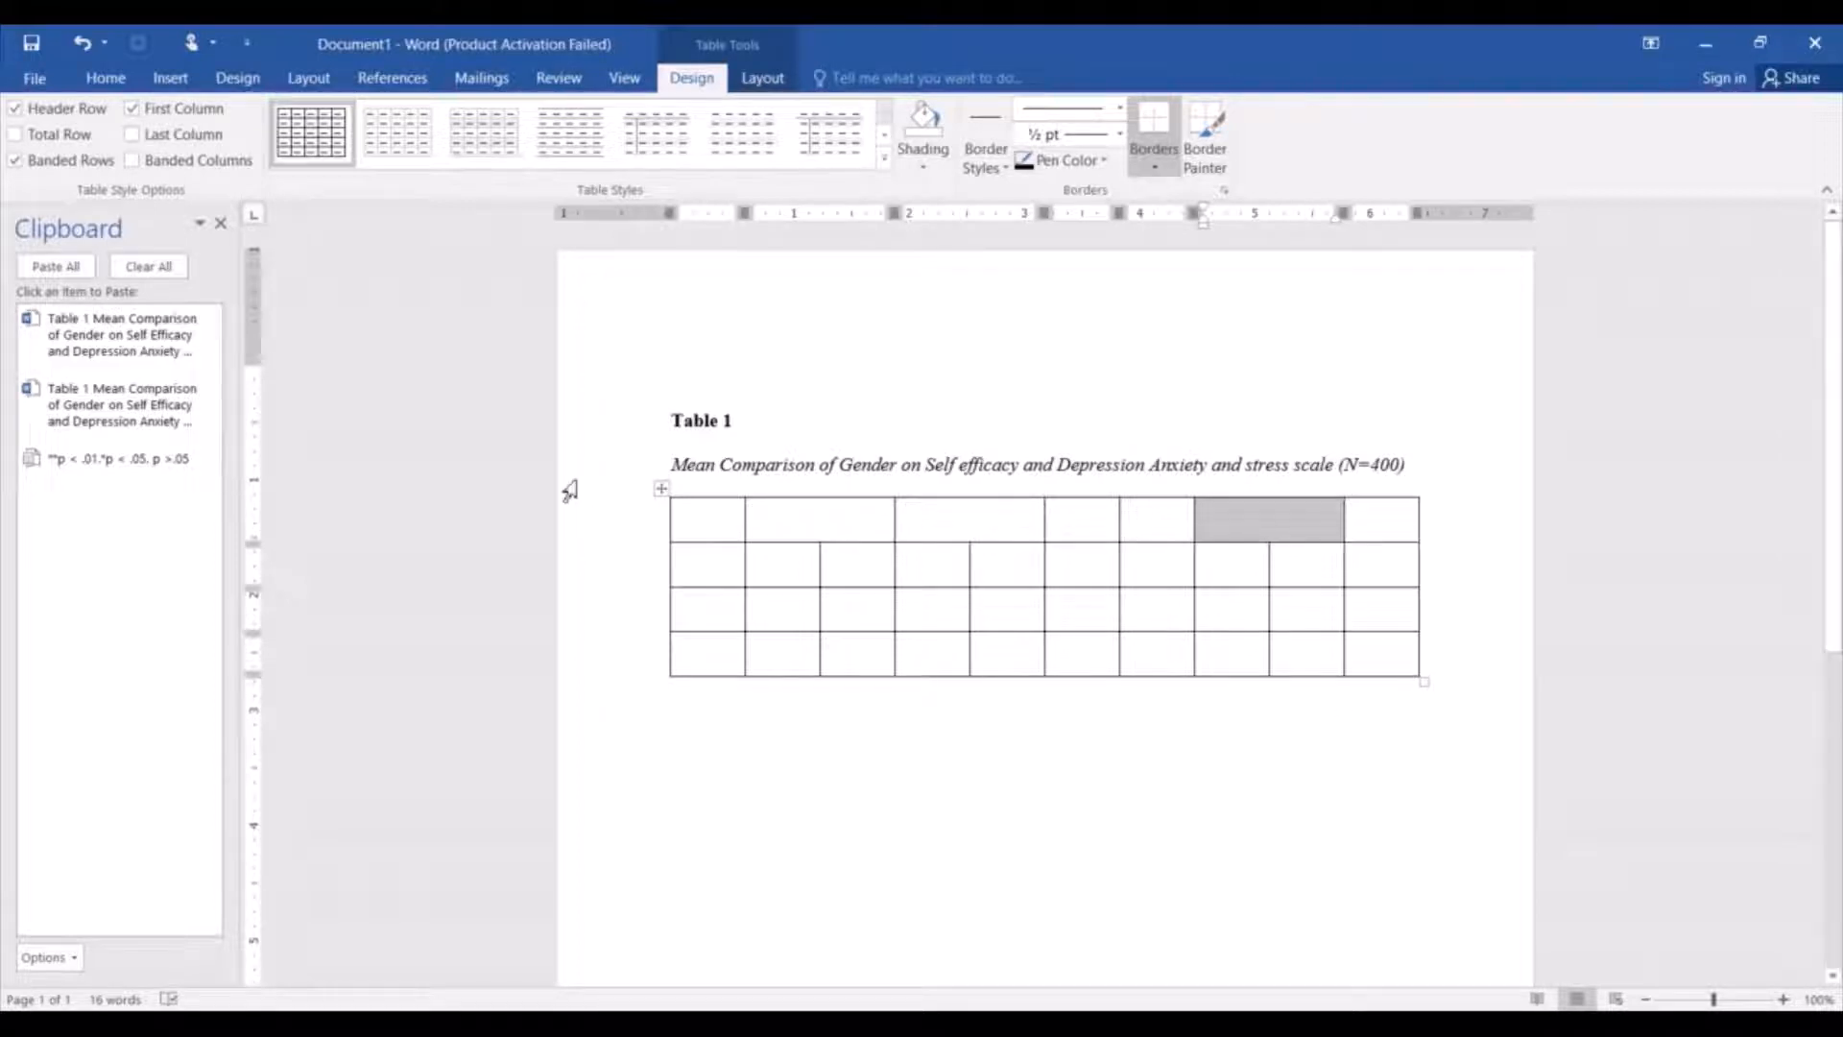
Enter the non-italic heading "Variables" in the first cell of the header row.
{"action": "left_click", "coordinate": [716, 524]}
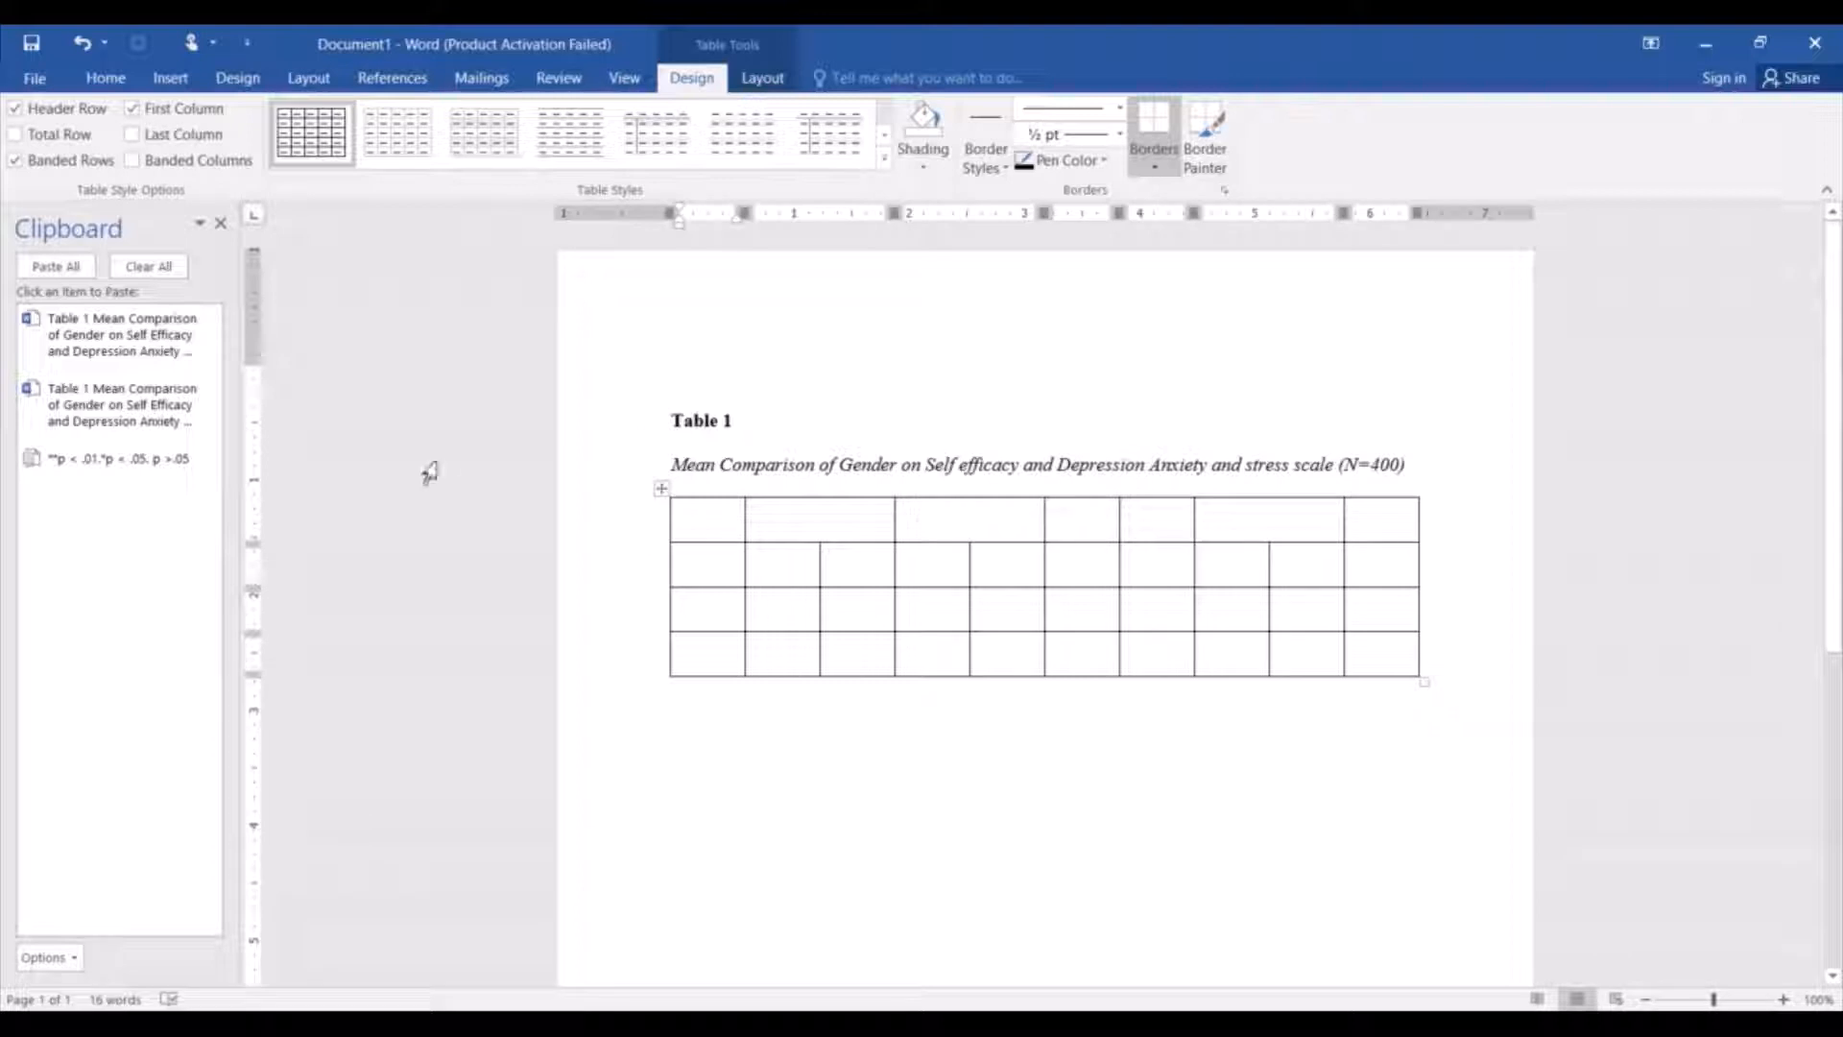
{"action": "key", "text": "ctrl+i"}
{"action": "type", "text": "Variable "}
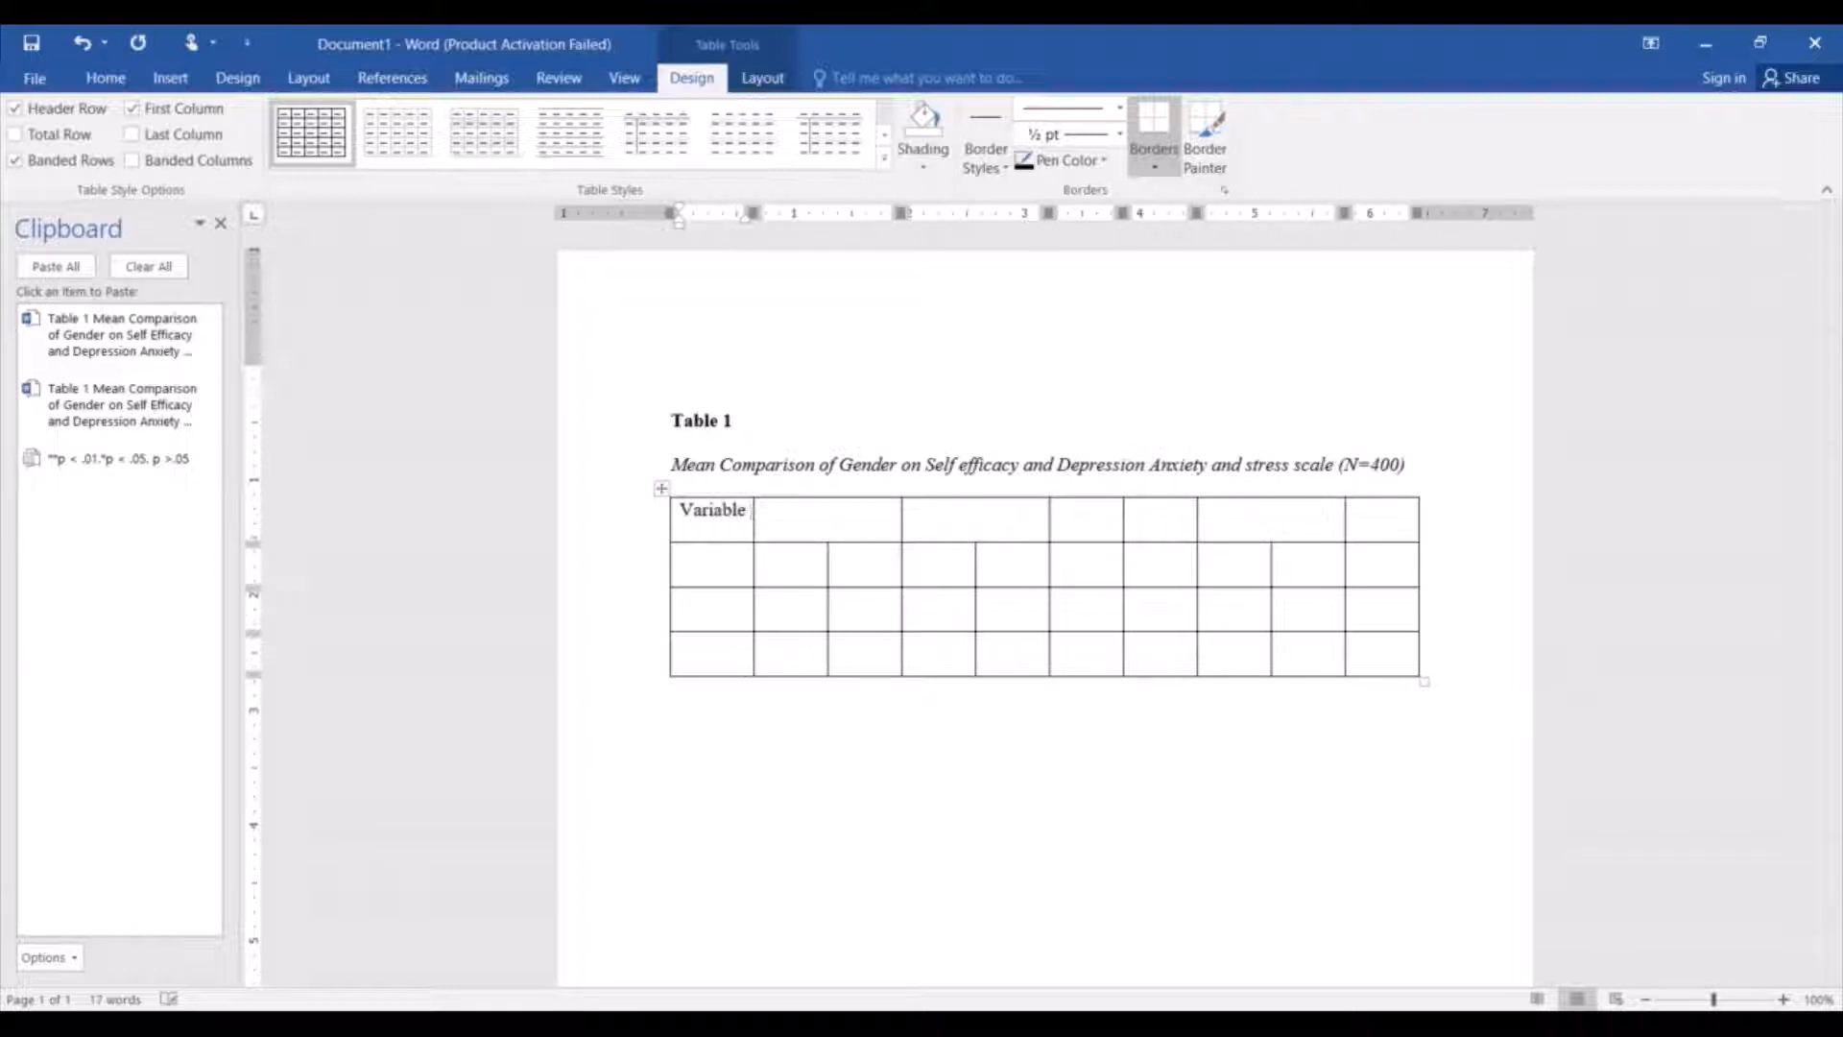
{"action": "type", "text": "s"}
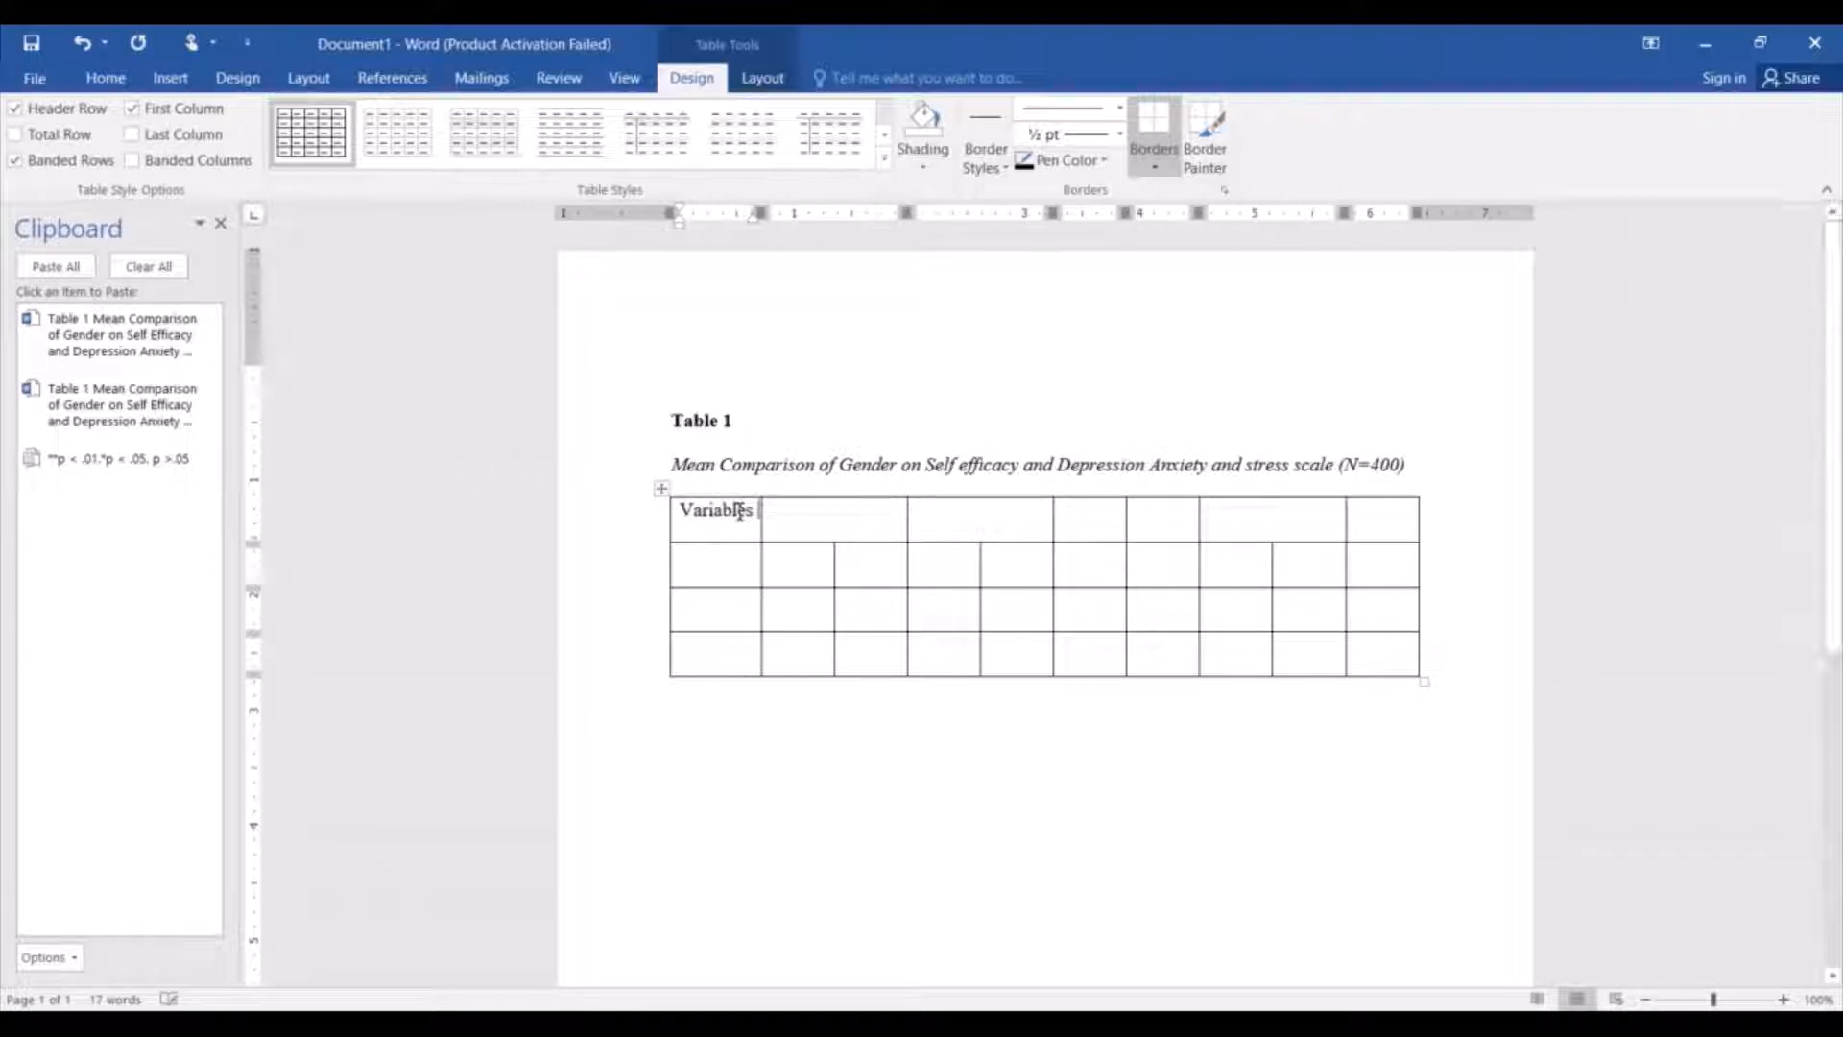
{"action": "left_click_drag", "start_coordinate": [758, 516], "coordinate": [684, 519]}
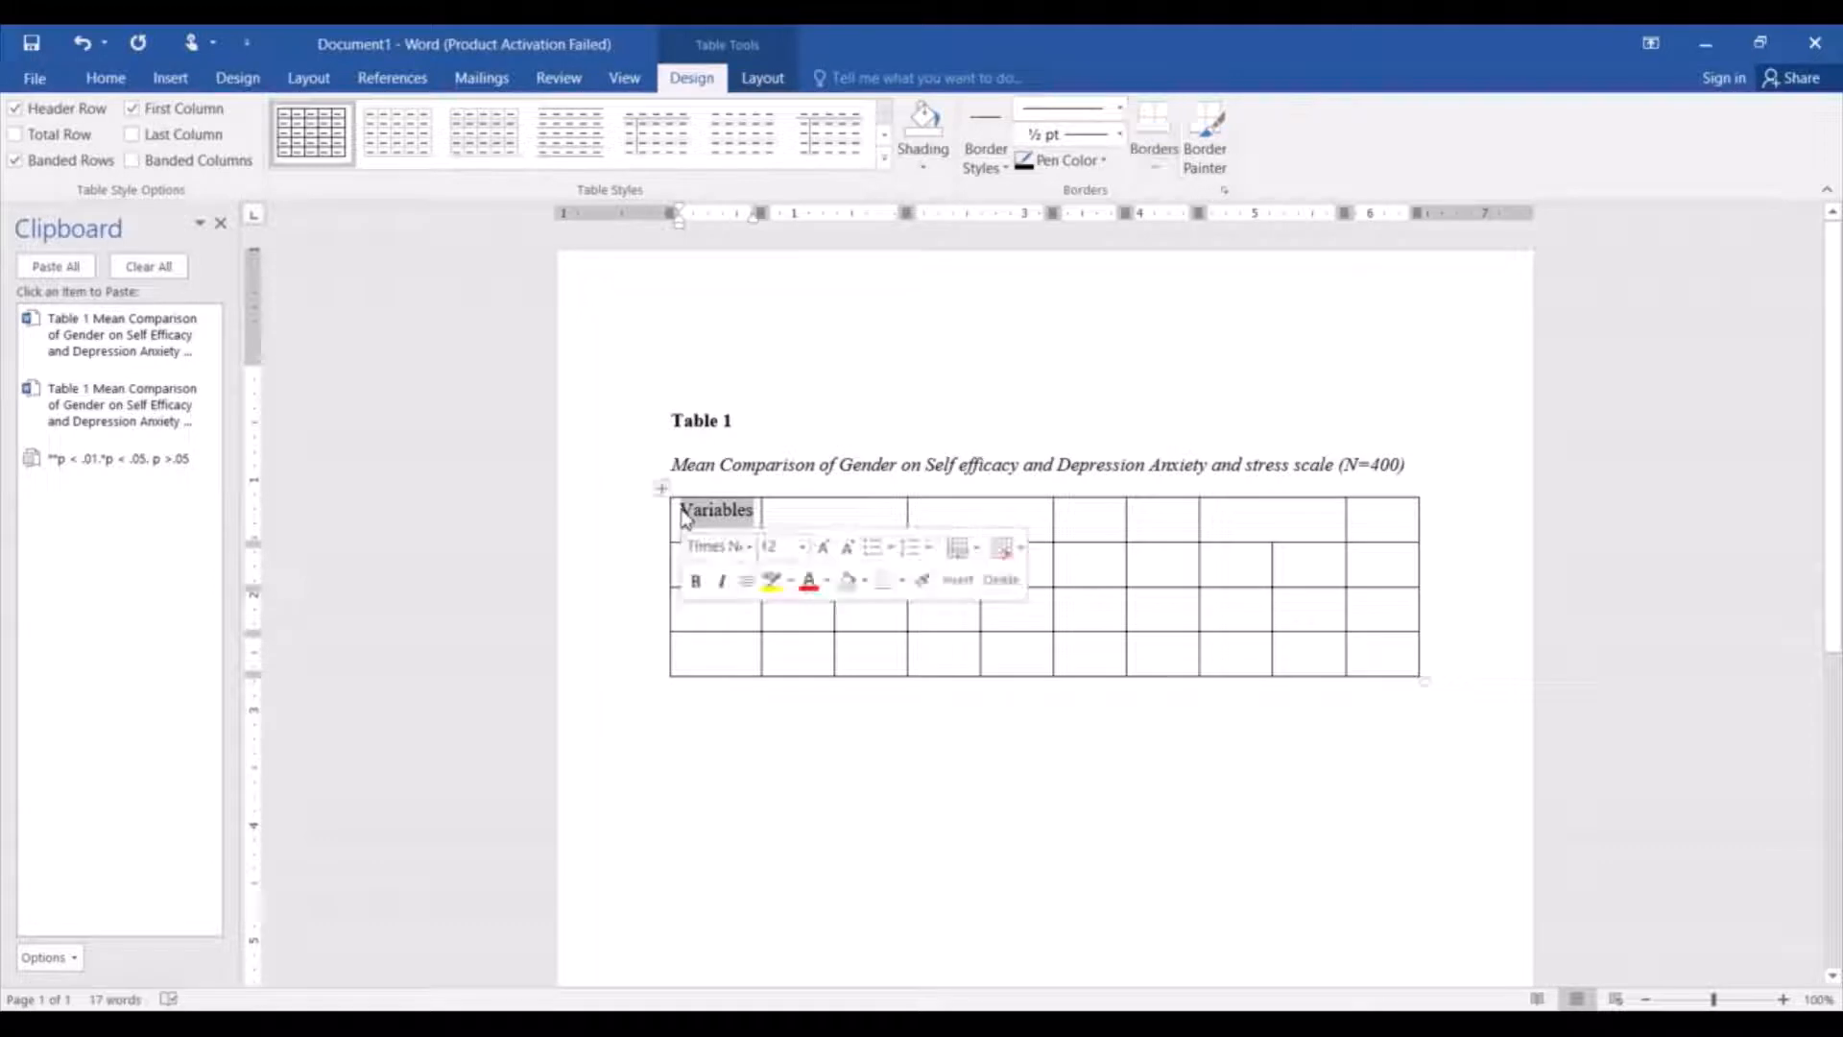
{"action": "left_click", "coordinate": [755, 530]}
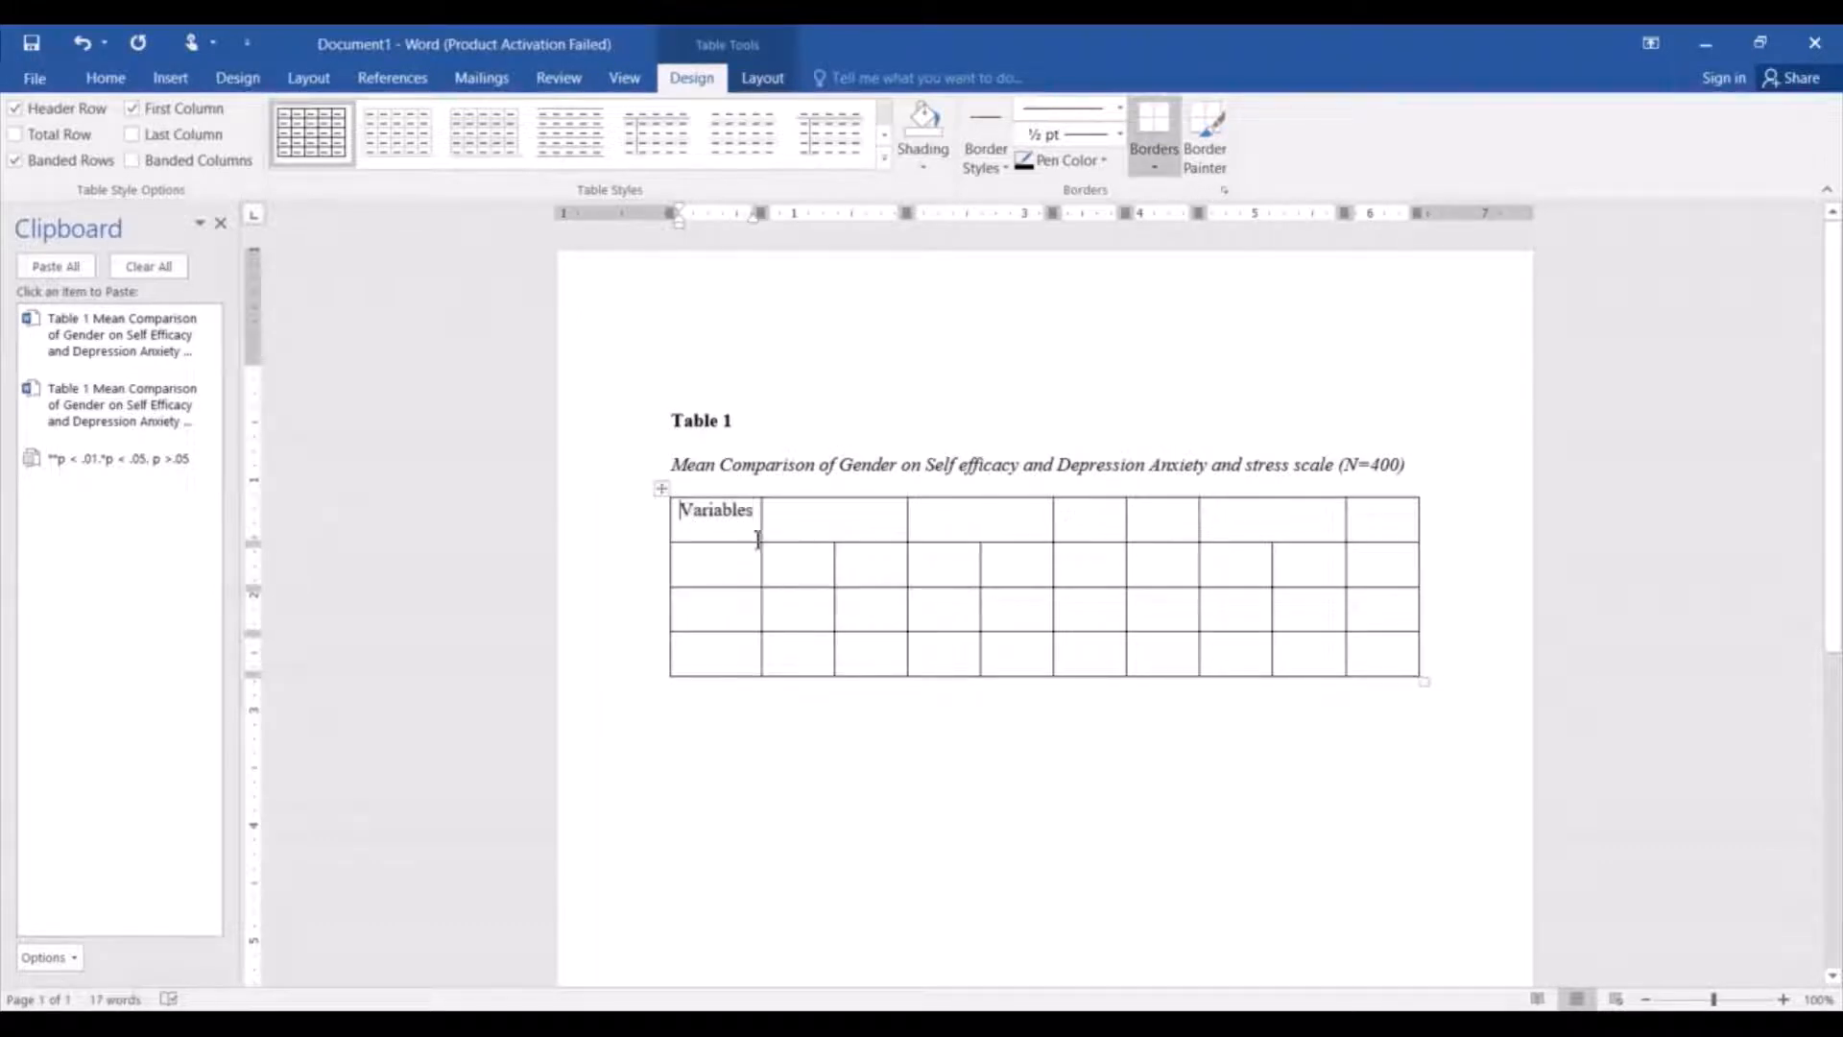
Enter "Male" in the first merged header cell and "Female" in the second merged one.
{"action": "left_click", "coordinate": [804, 531]}
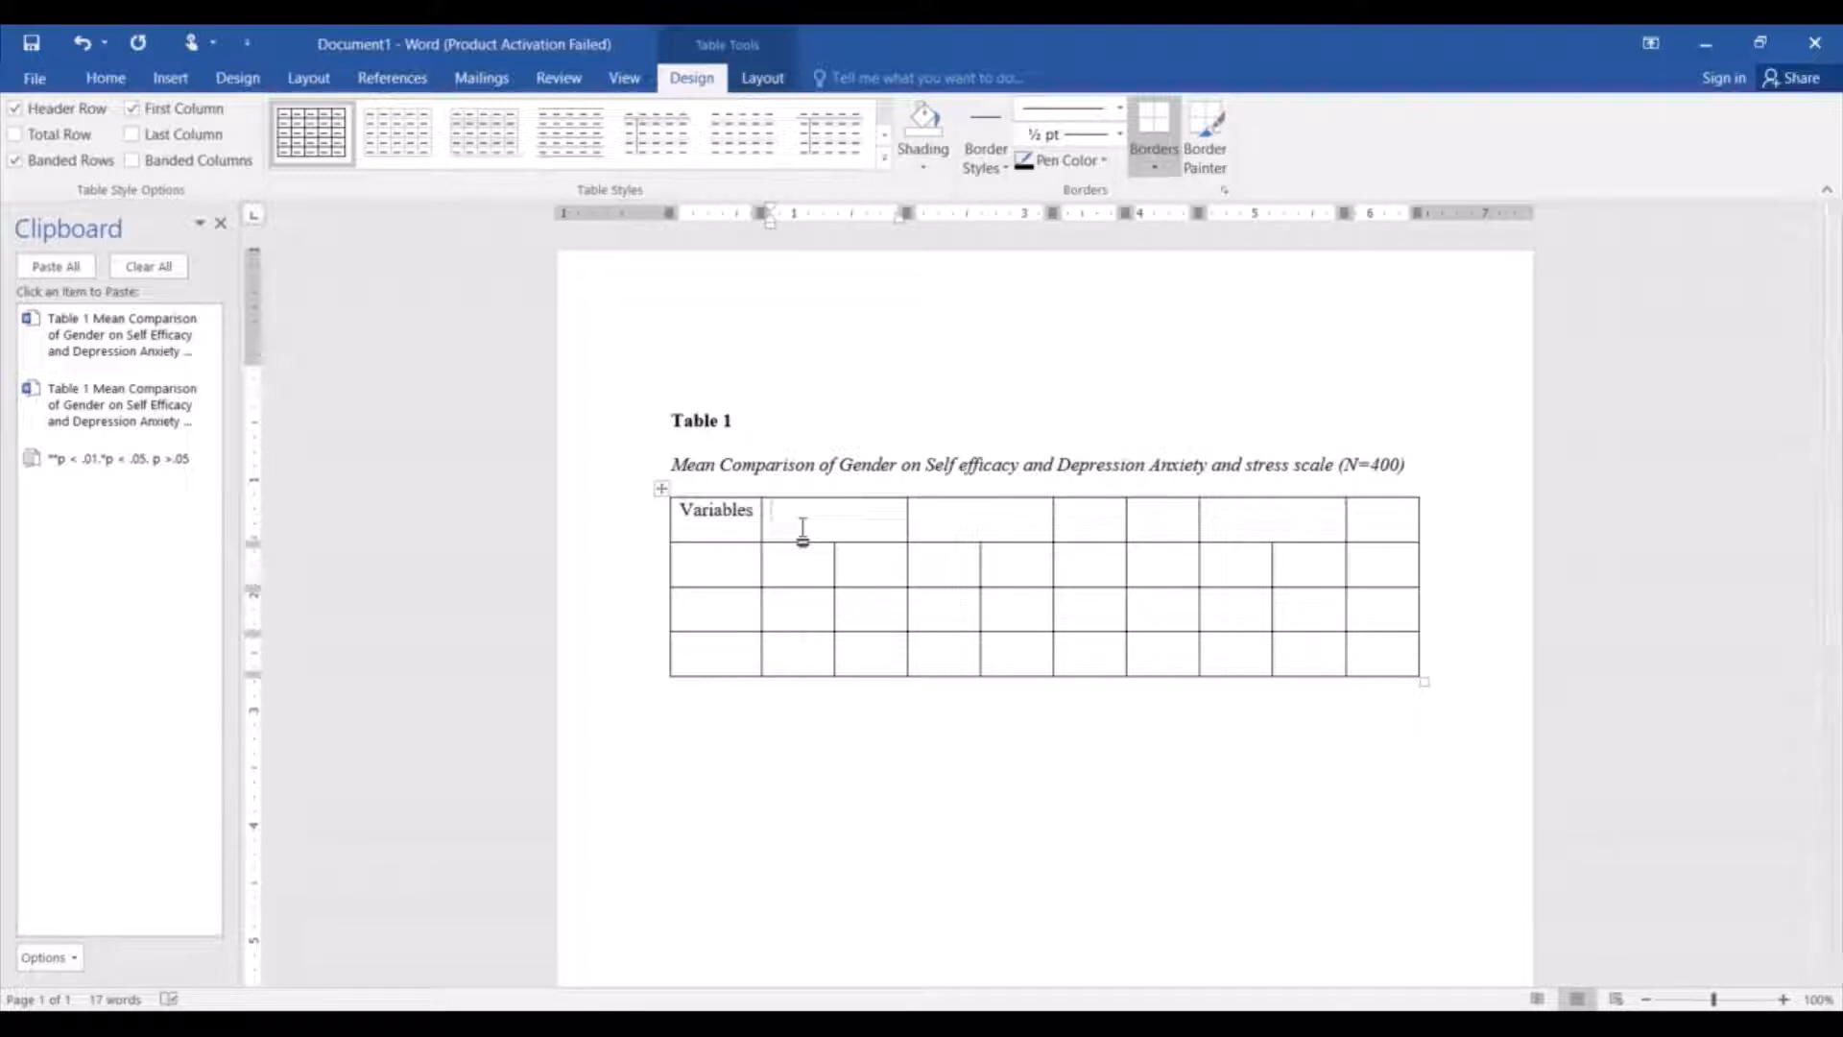
{"action": "type", "text": "Male"}
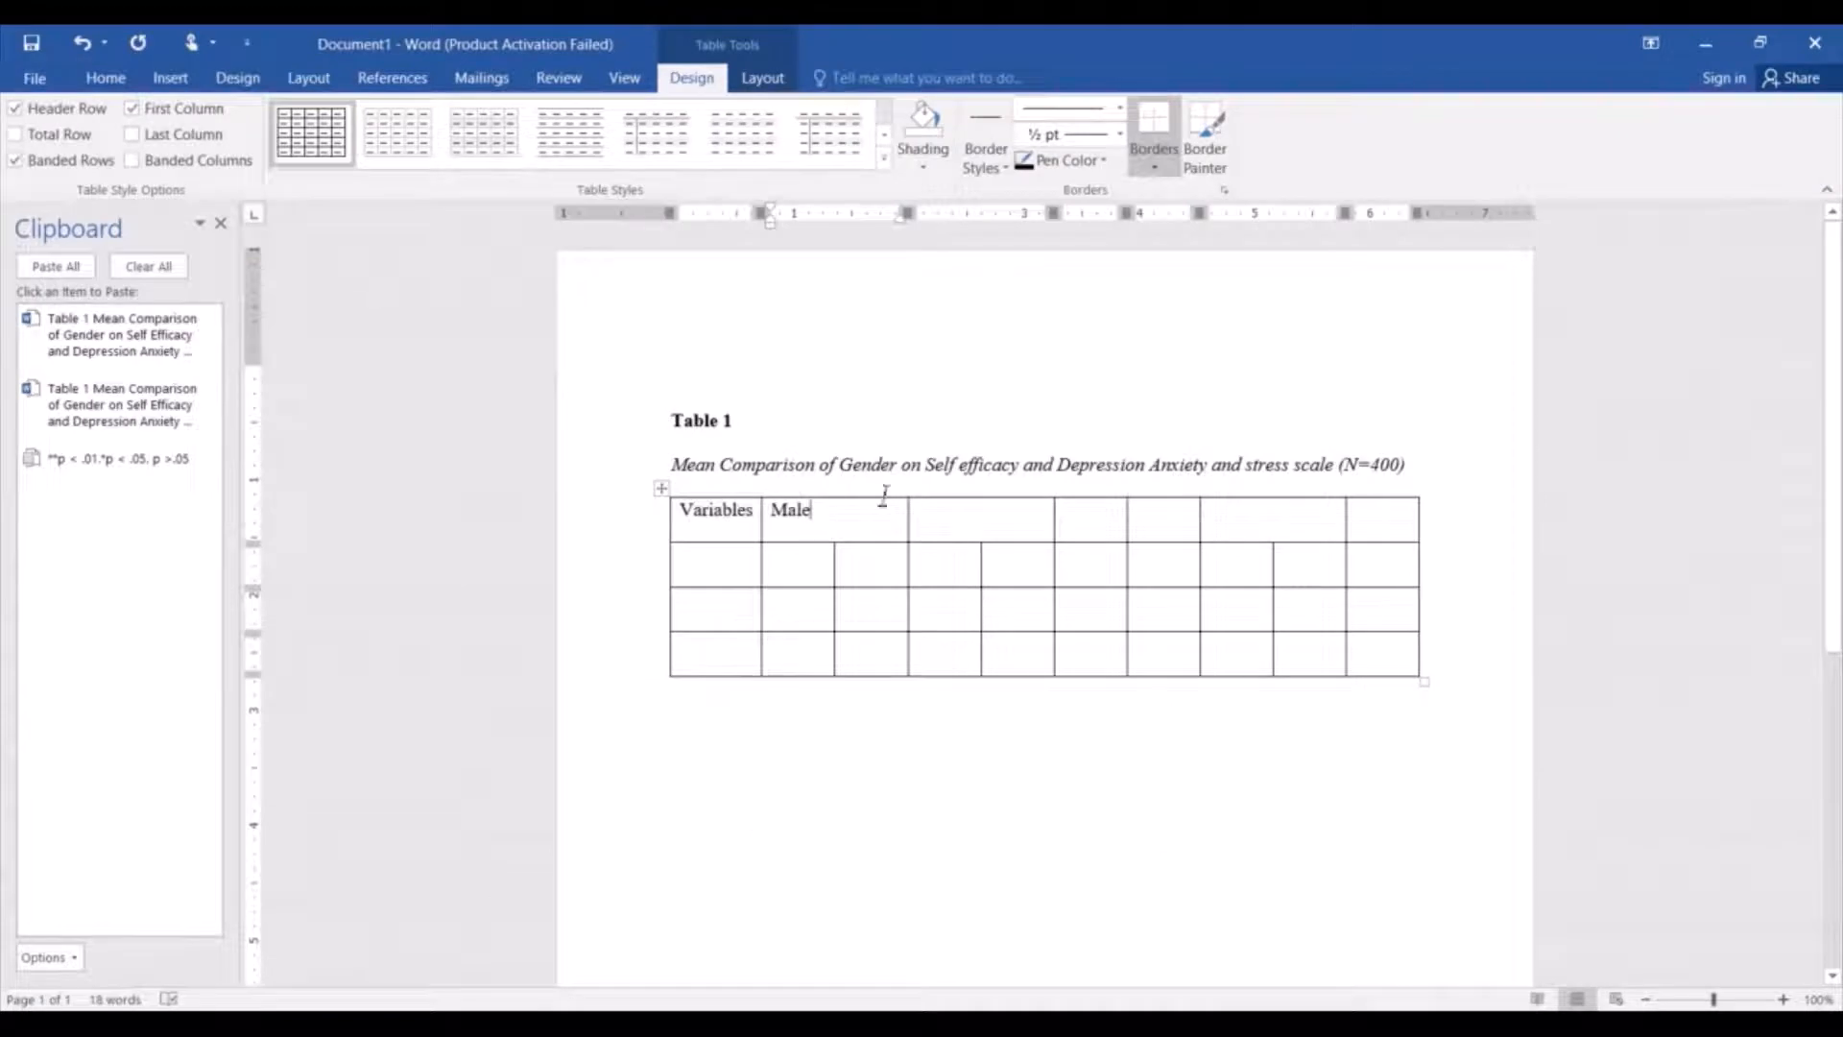
{"action": "left_click_drag", "start_coordinate": [830, 519], "coordinate": [771, 513]}
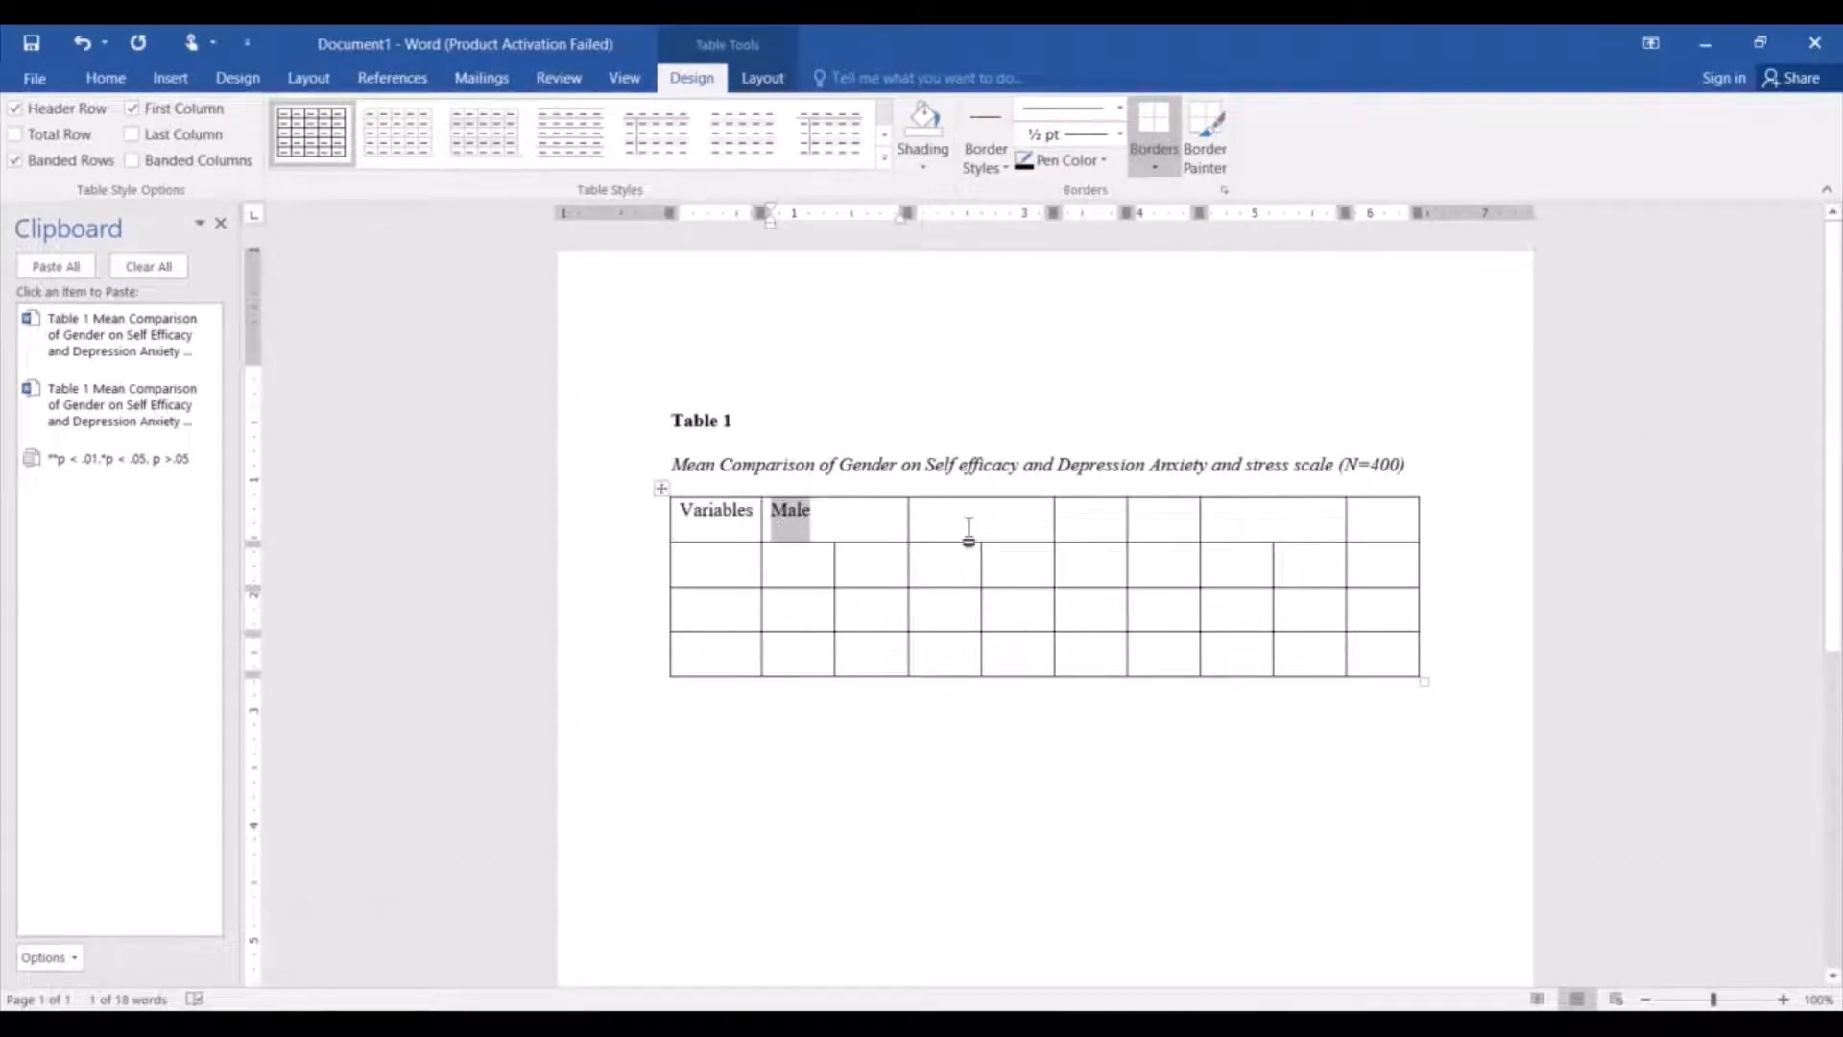
{"action": "left_click", "coordinate": [970, 528]}
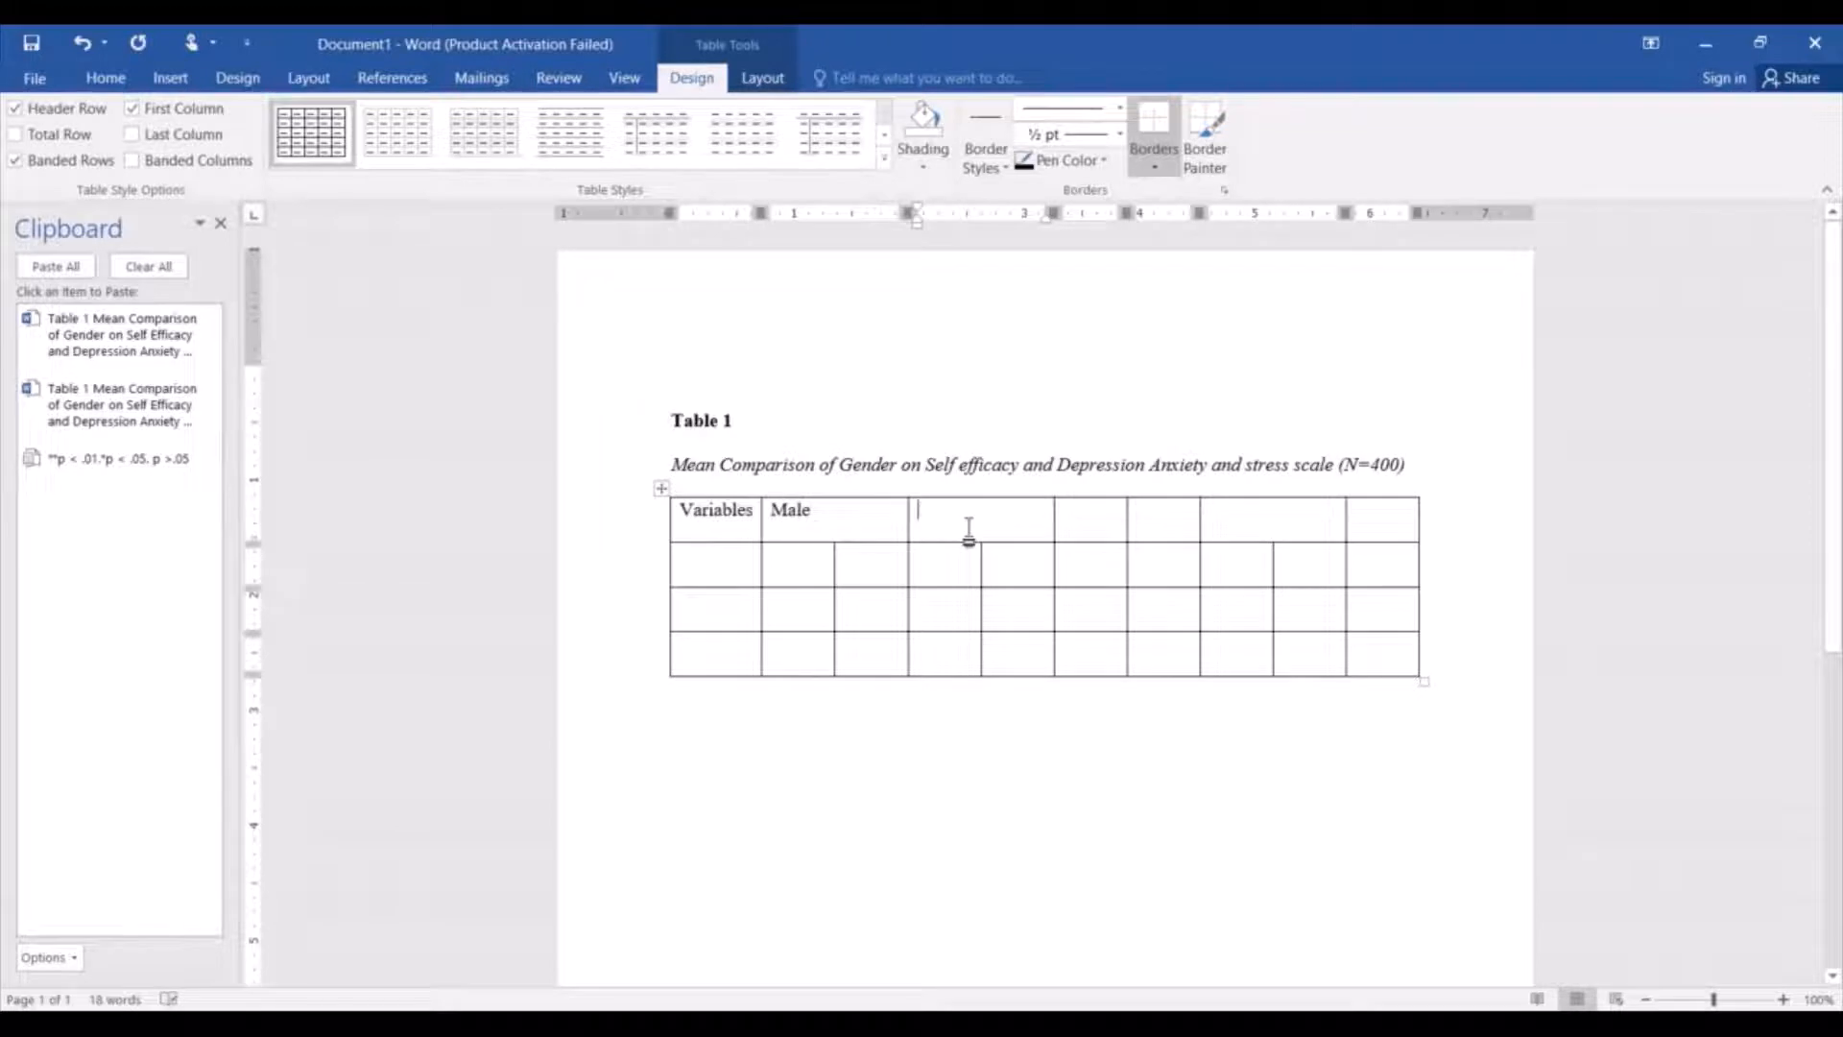
{"action": "type", "text": "Female"}
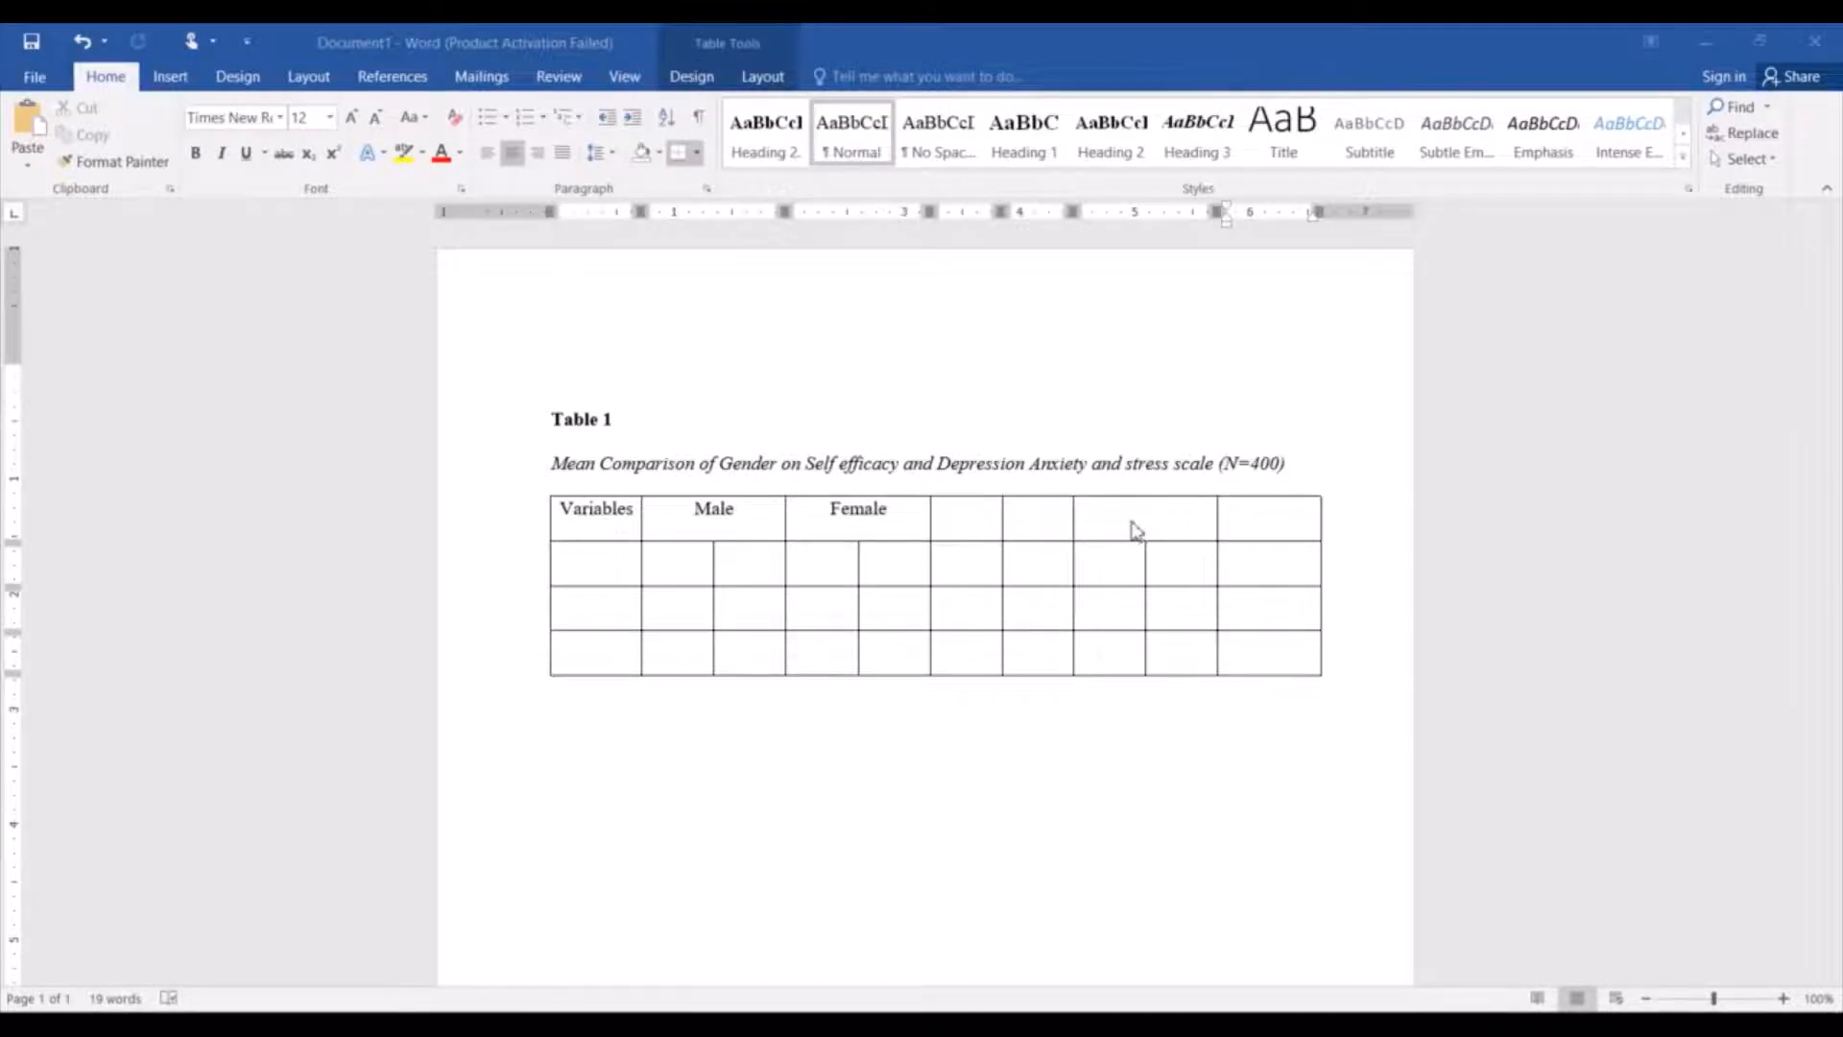
Enter "95% CI" in the last merged header cell and remove its italics.
{"action": "left_click", "coordinate": [1089, 515]}
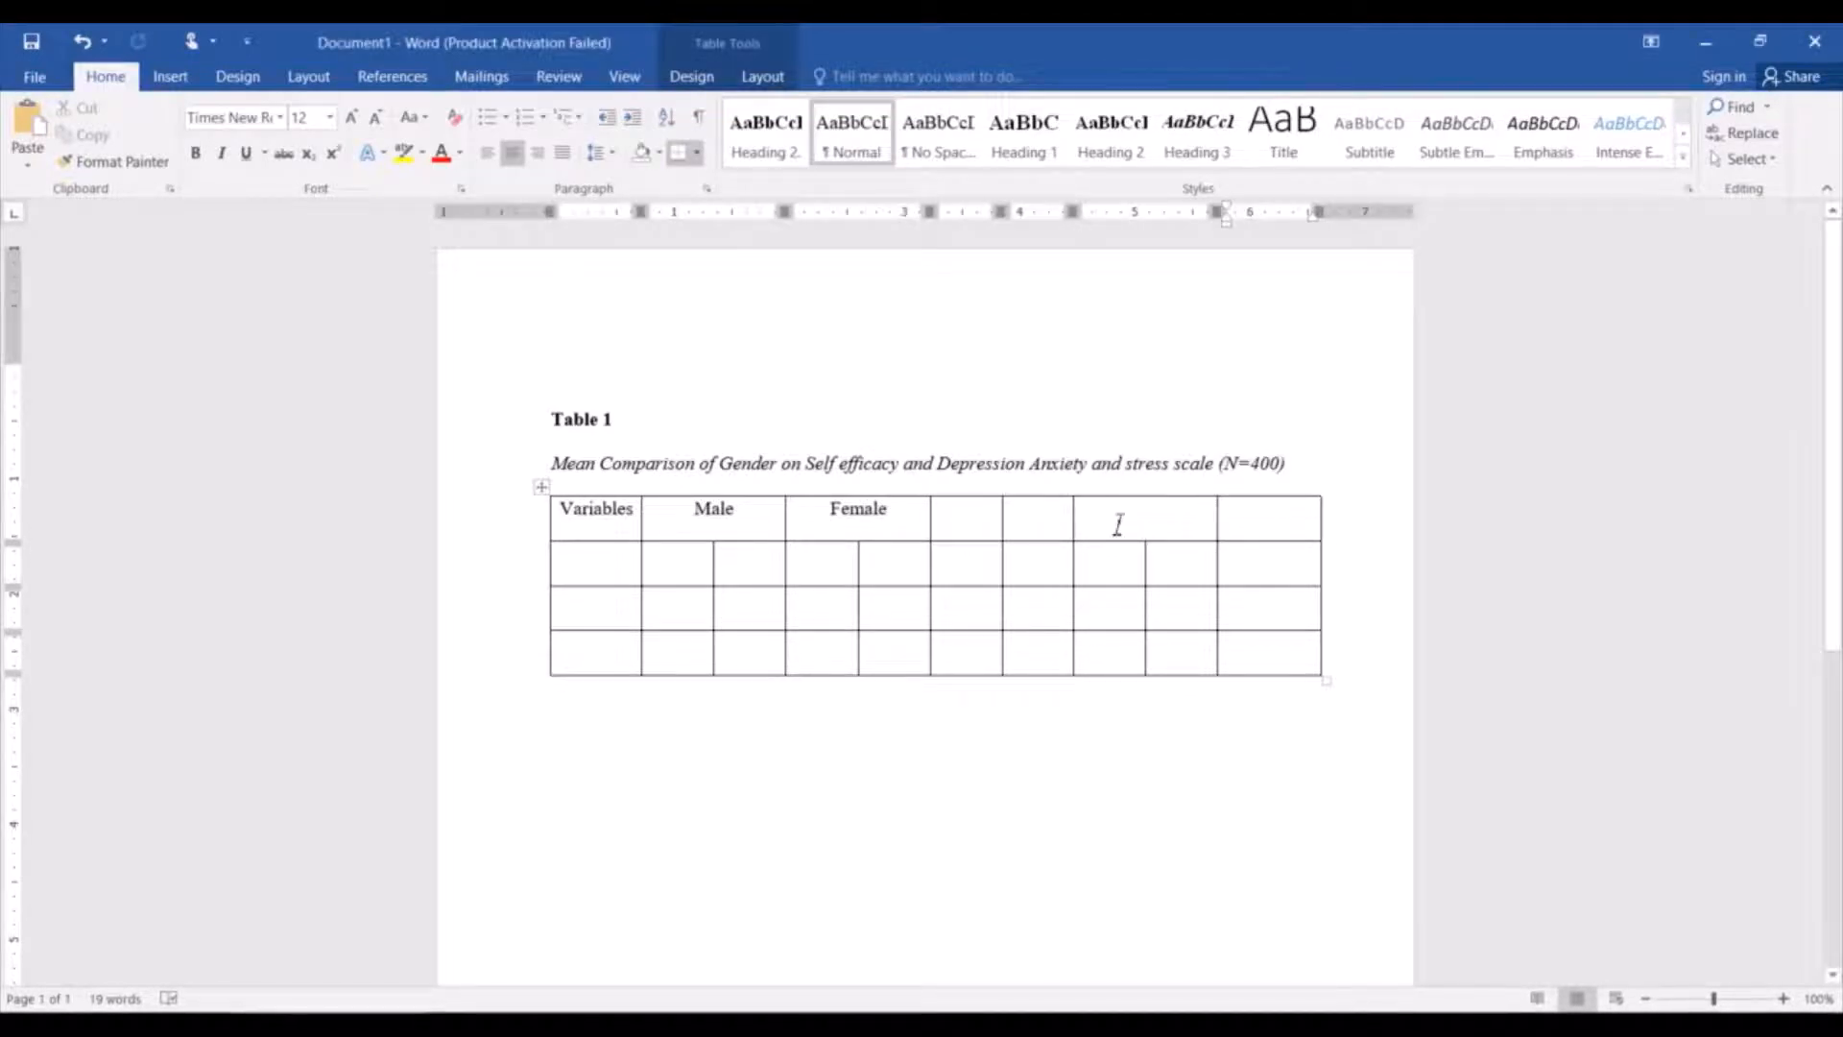
{"action": "left_click", "coordinate": [1121, 527]}
{"action": "type", "text": "95"}
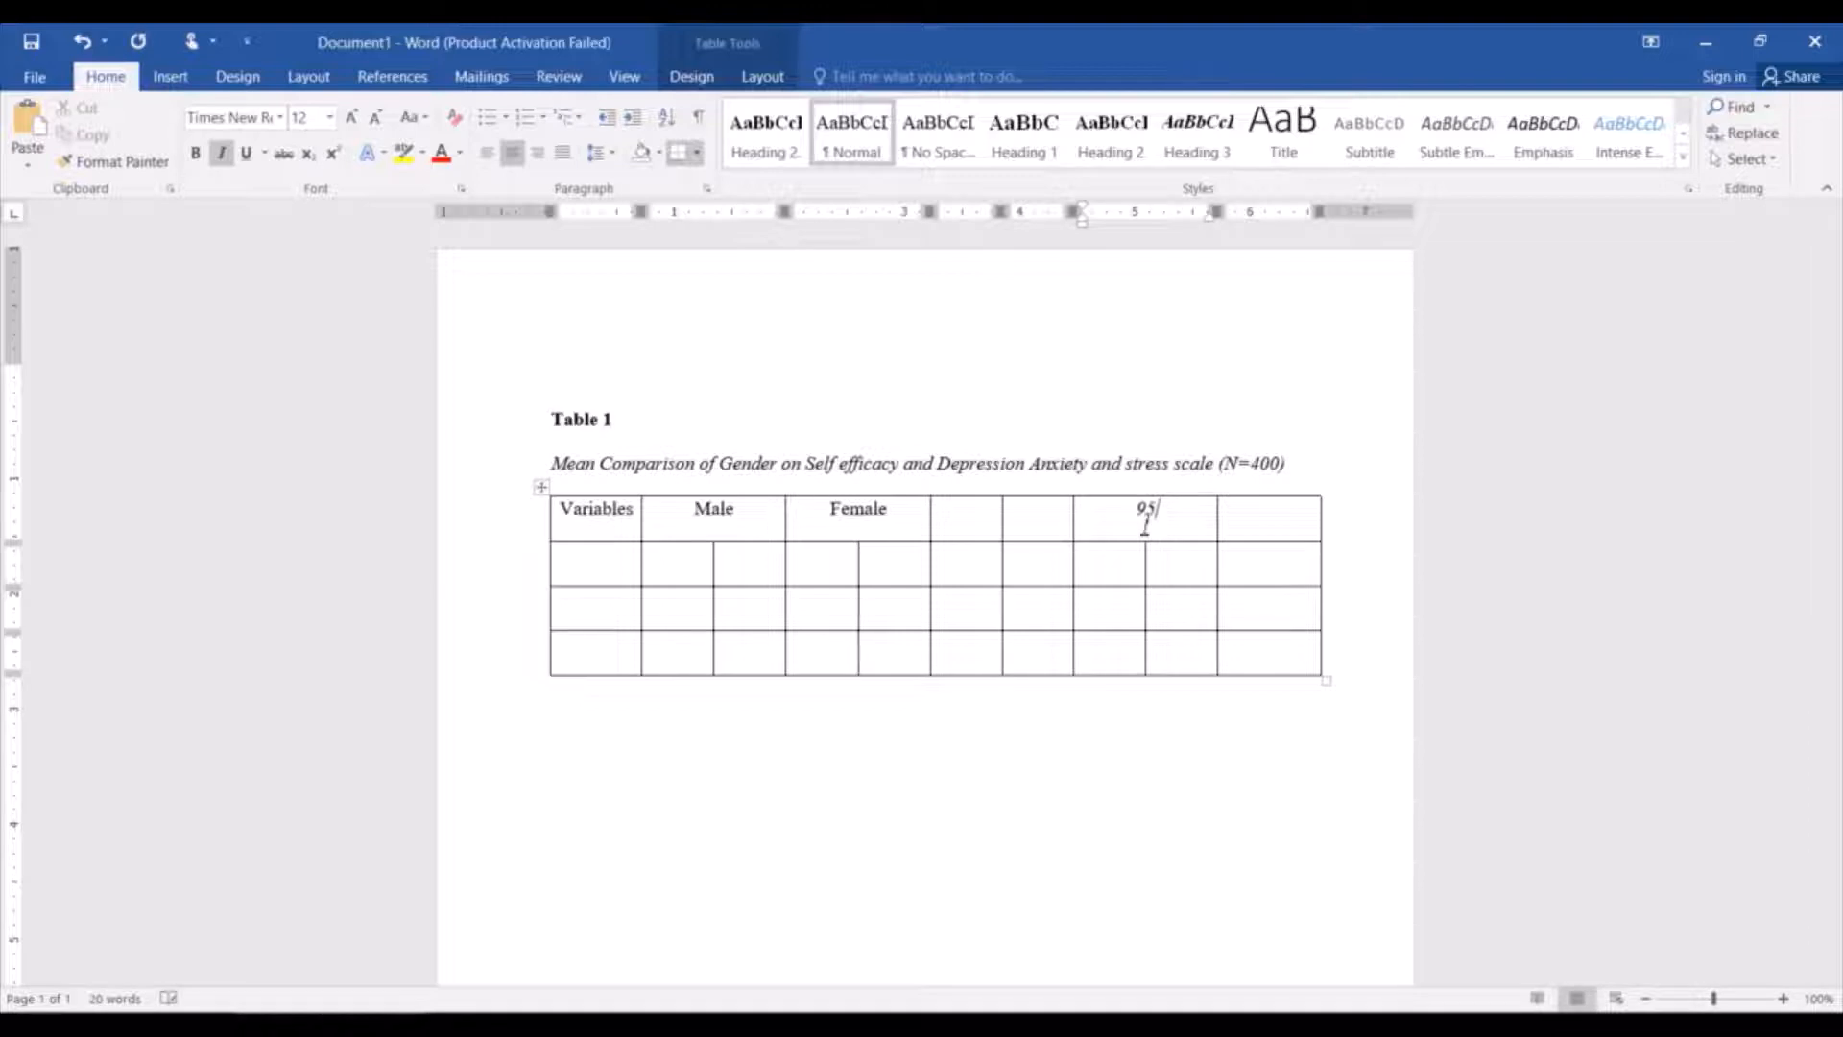
{"action": "type", "text": "% CI"}
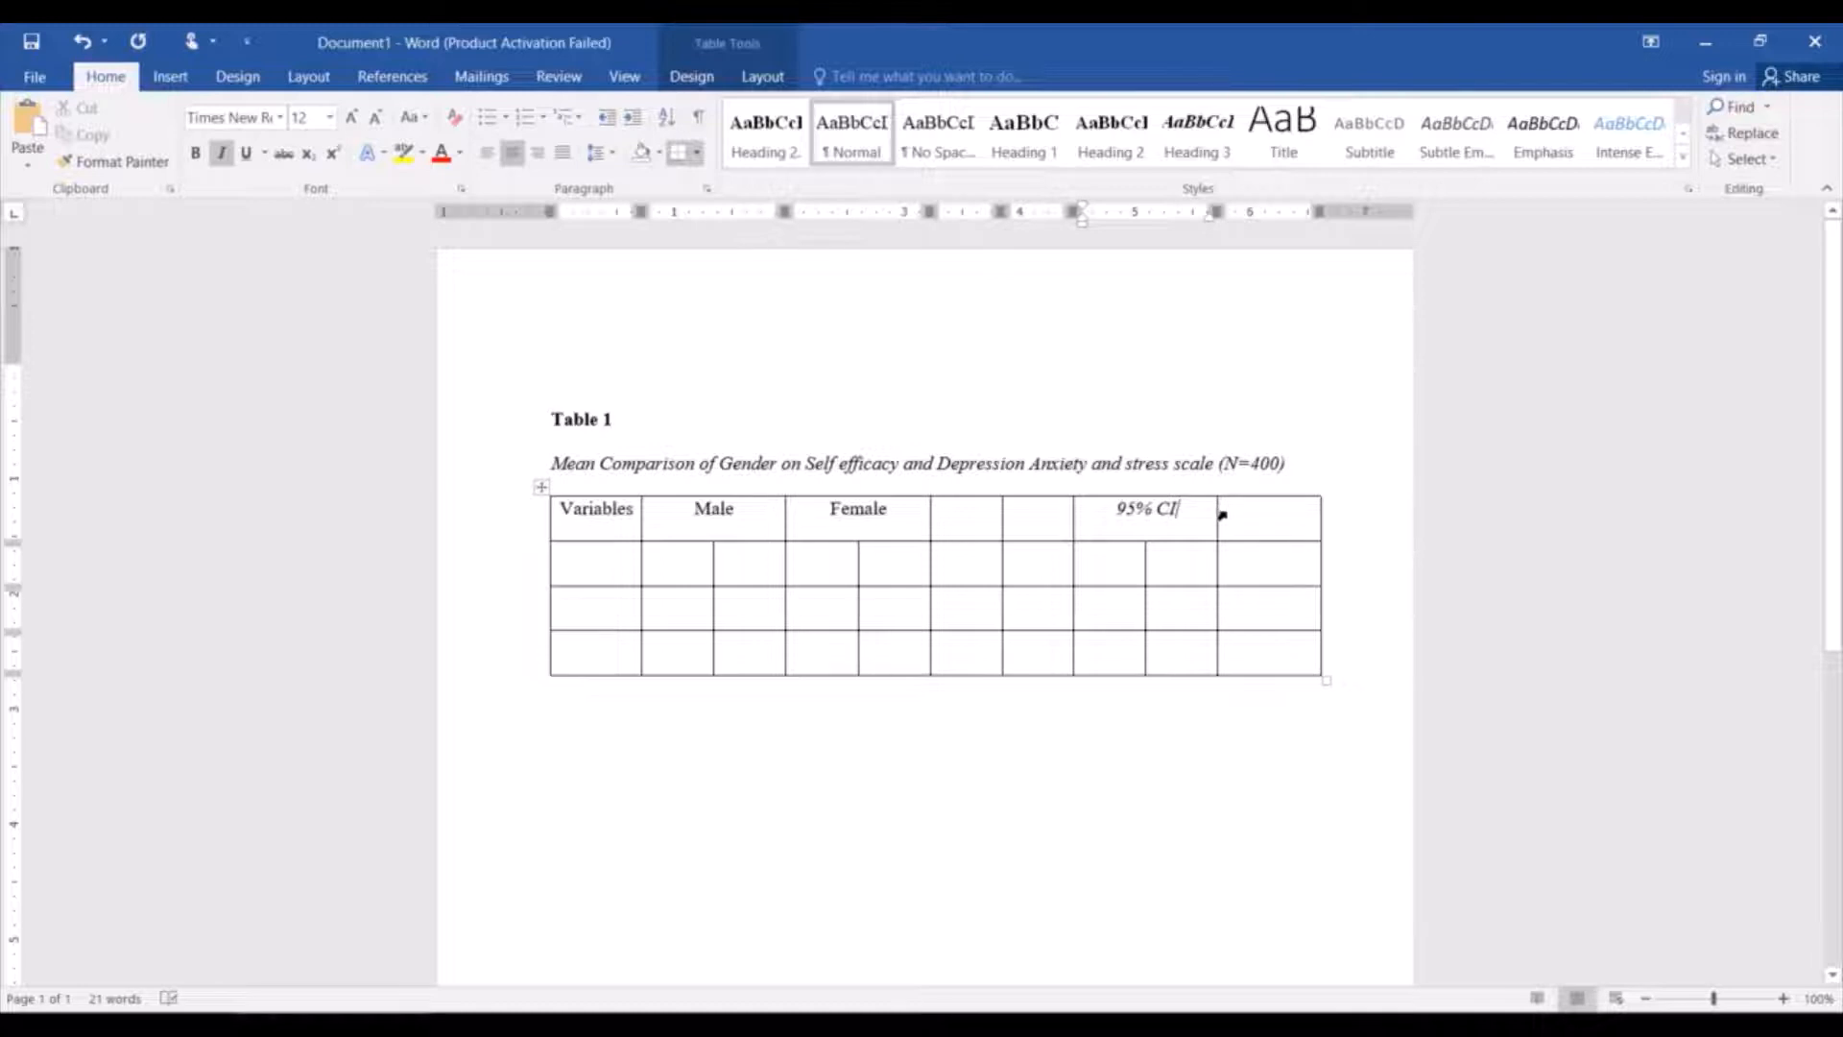
{"action": "left_click_drag", "start_coordinate": [1199, 514], "coordinate": [1120, 519]}
{"action": "key", "text": "ctrl+i"}
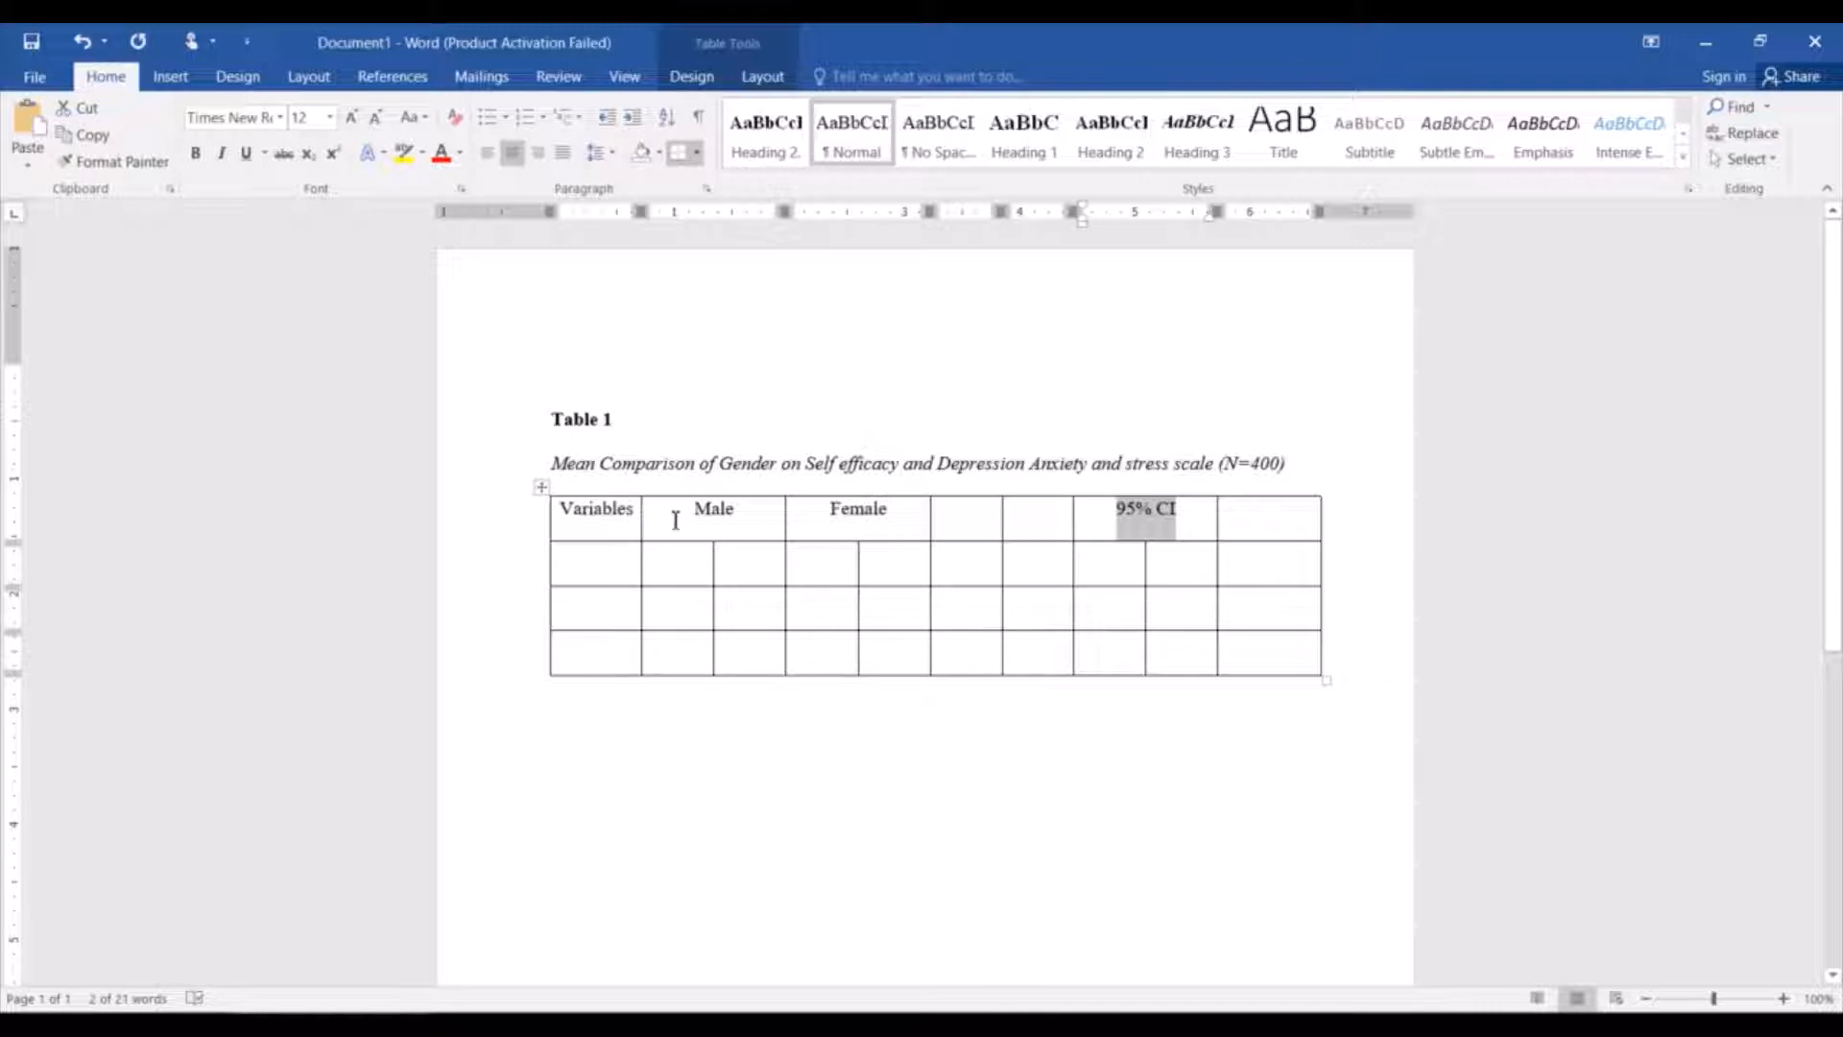
{"action": "left_click", "coordinate": [675, 581]}
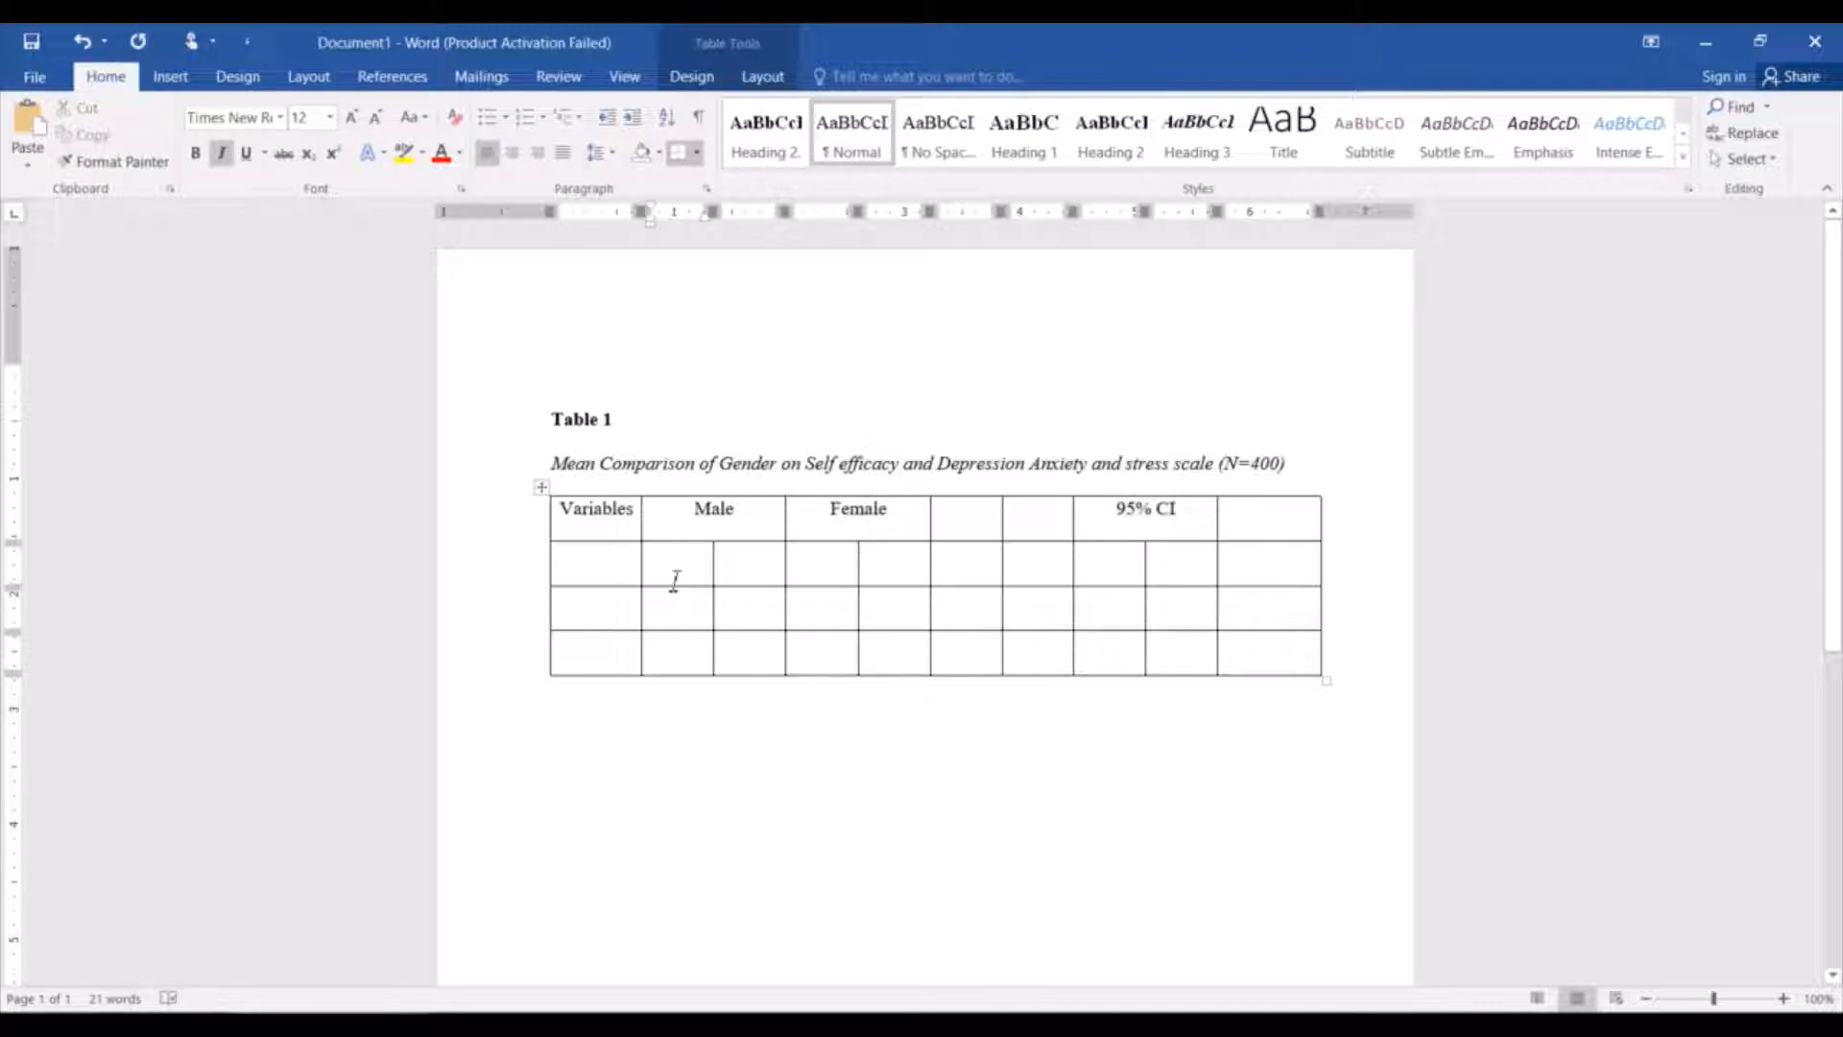
Enter italic subheadings "M" and "SD" in the second-row cells beneath both Male and Female.
{"action": "key", "text": "ctrl+i"}
{"action": "type", "text": "M"}
{"action": "left_click", "coordinate": [753, 565]}
{"action": "type", "text": "SD"}
{"action": "left_click", "coordinate": [838, 568]}
{"action": "type", "text": "M"}
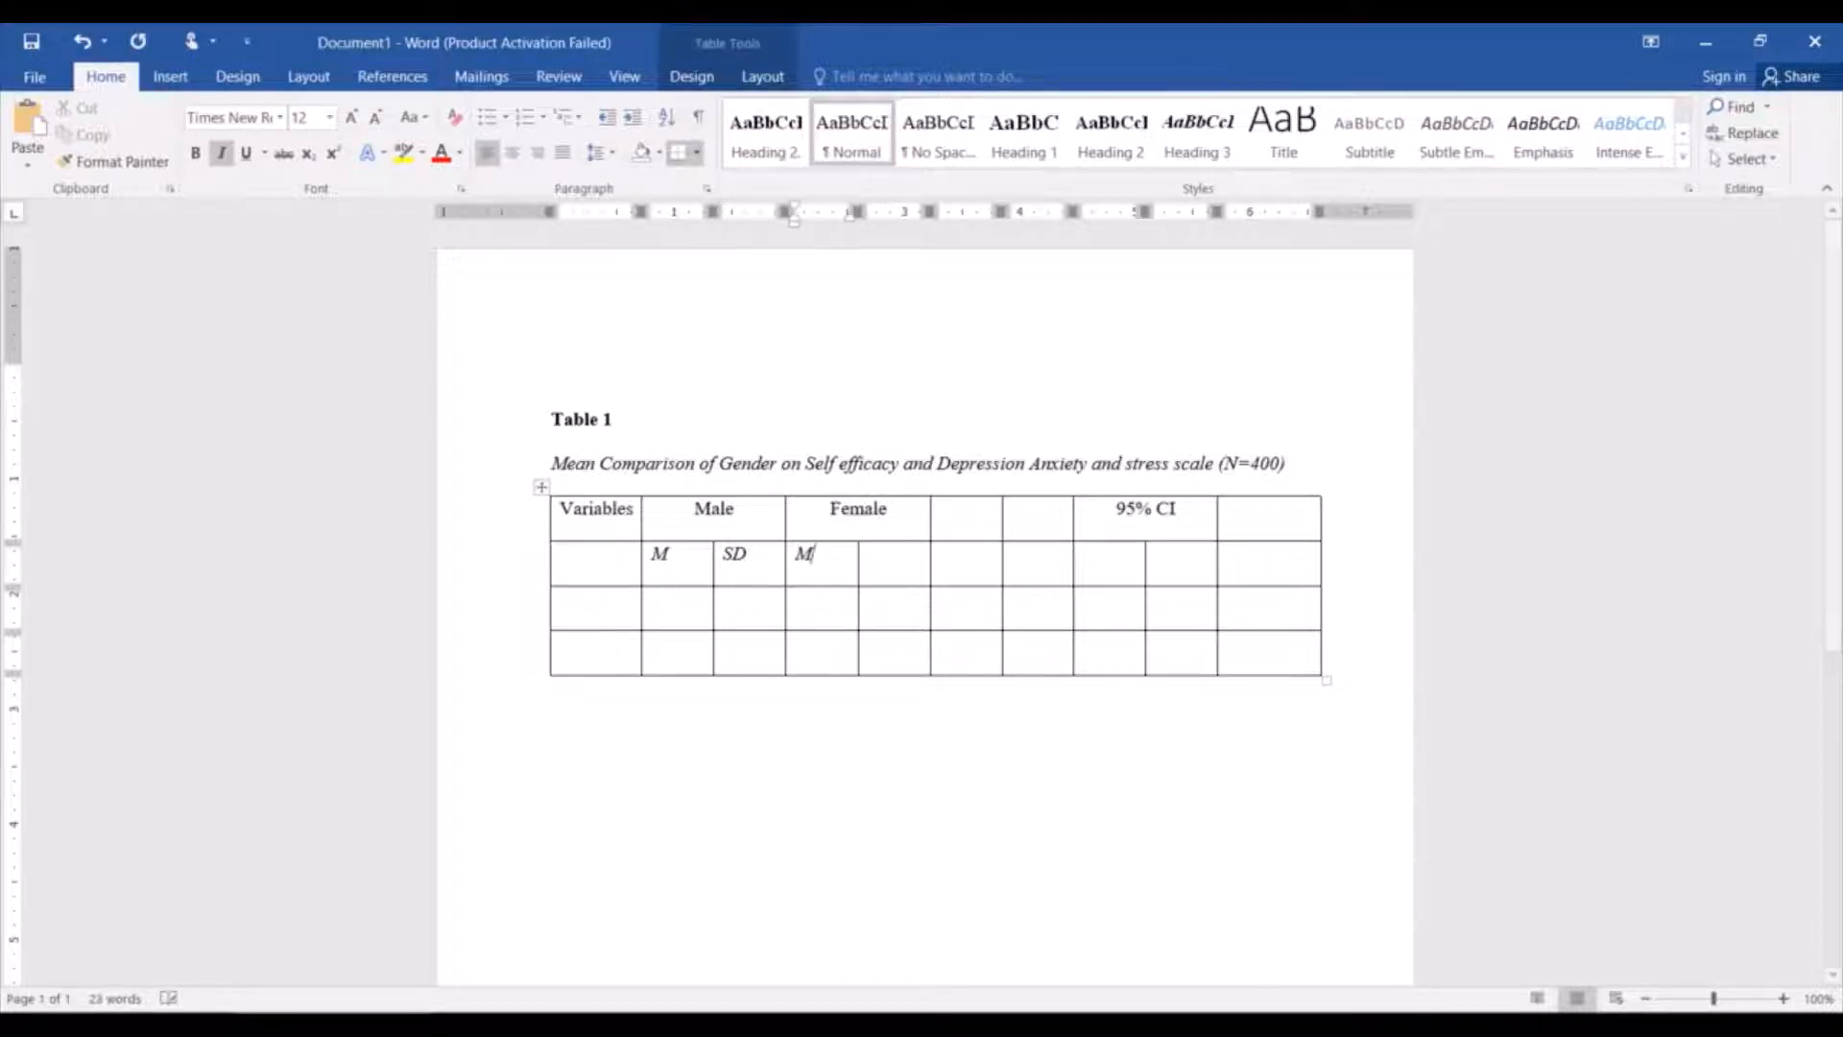
{"action": "left_click", "coordinate": [926, 567]}
{"action": "type", "text": "SD"}
Enter the italic subheadings "t(df)" and "p" in the sixth and seventh cells of the second row.
{"action": "left_click", "coordinate": [976, 566]}
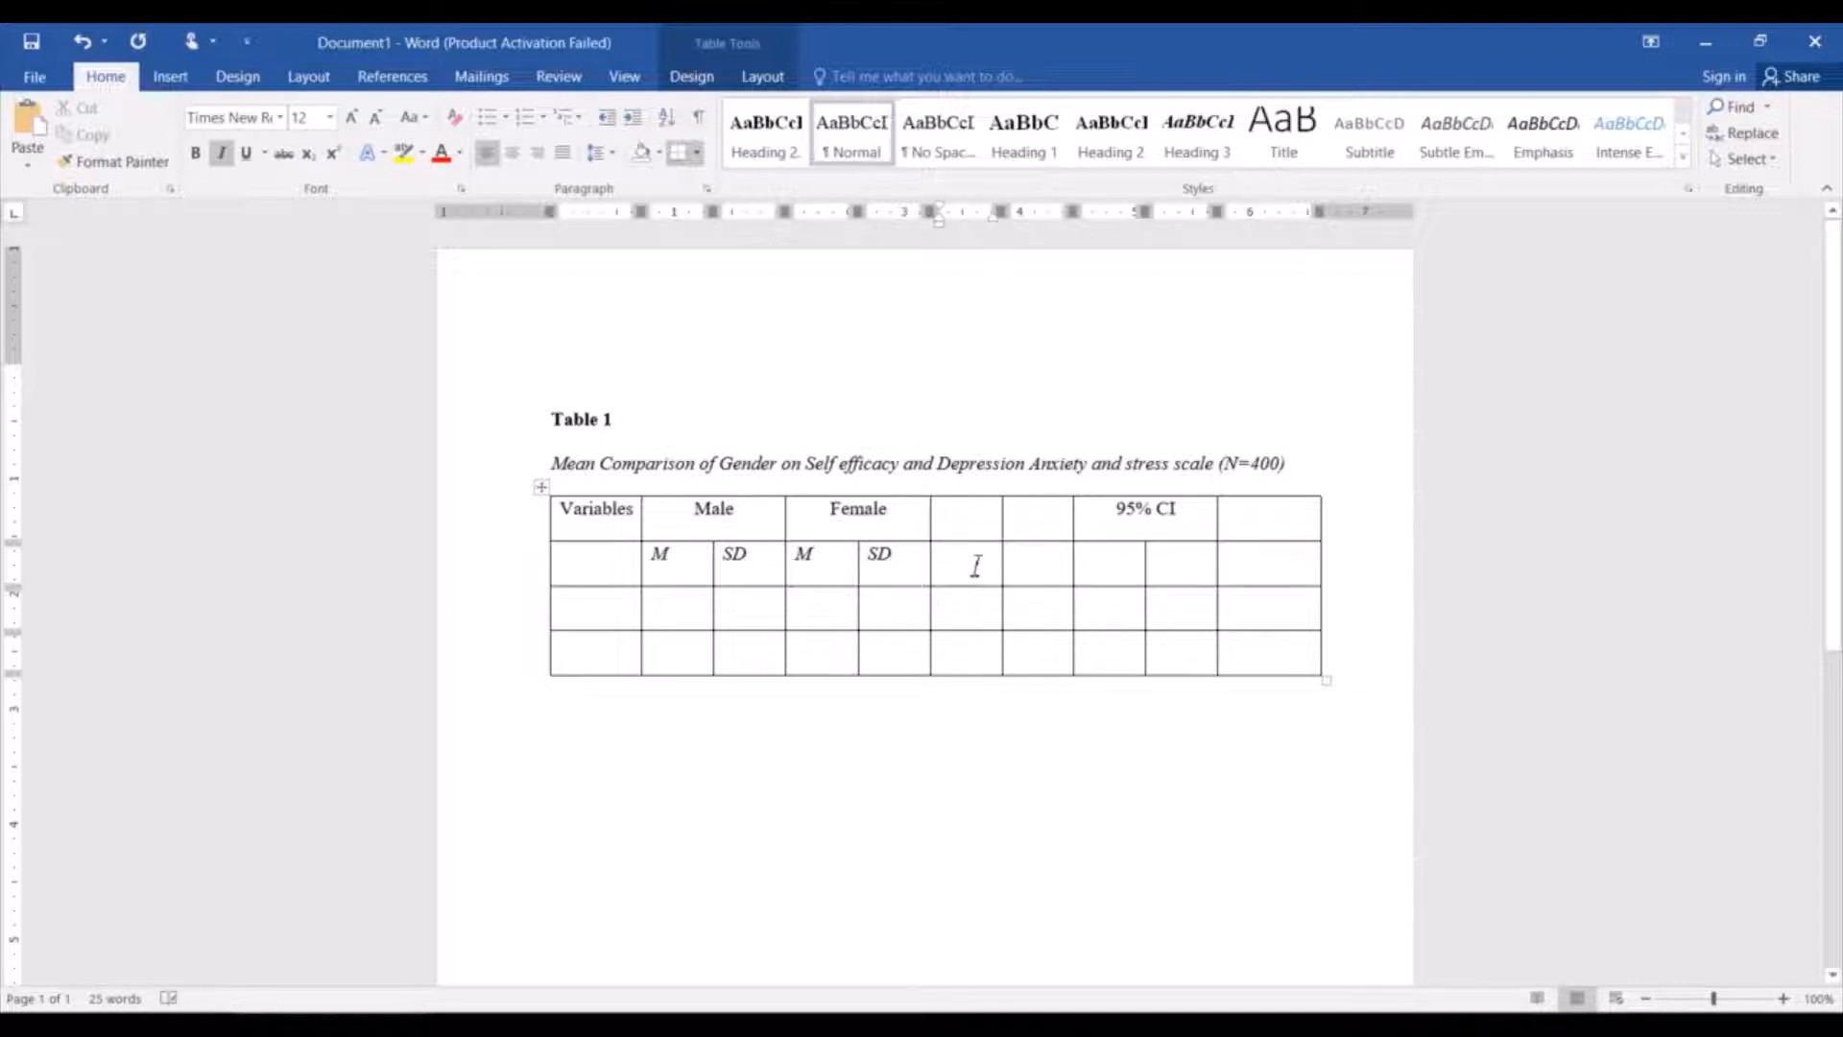
{"action": "type", "text": "T"}
{"action": "key", "text": "BackSpace"}
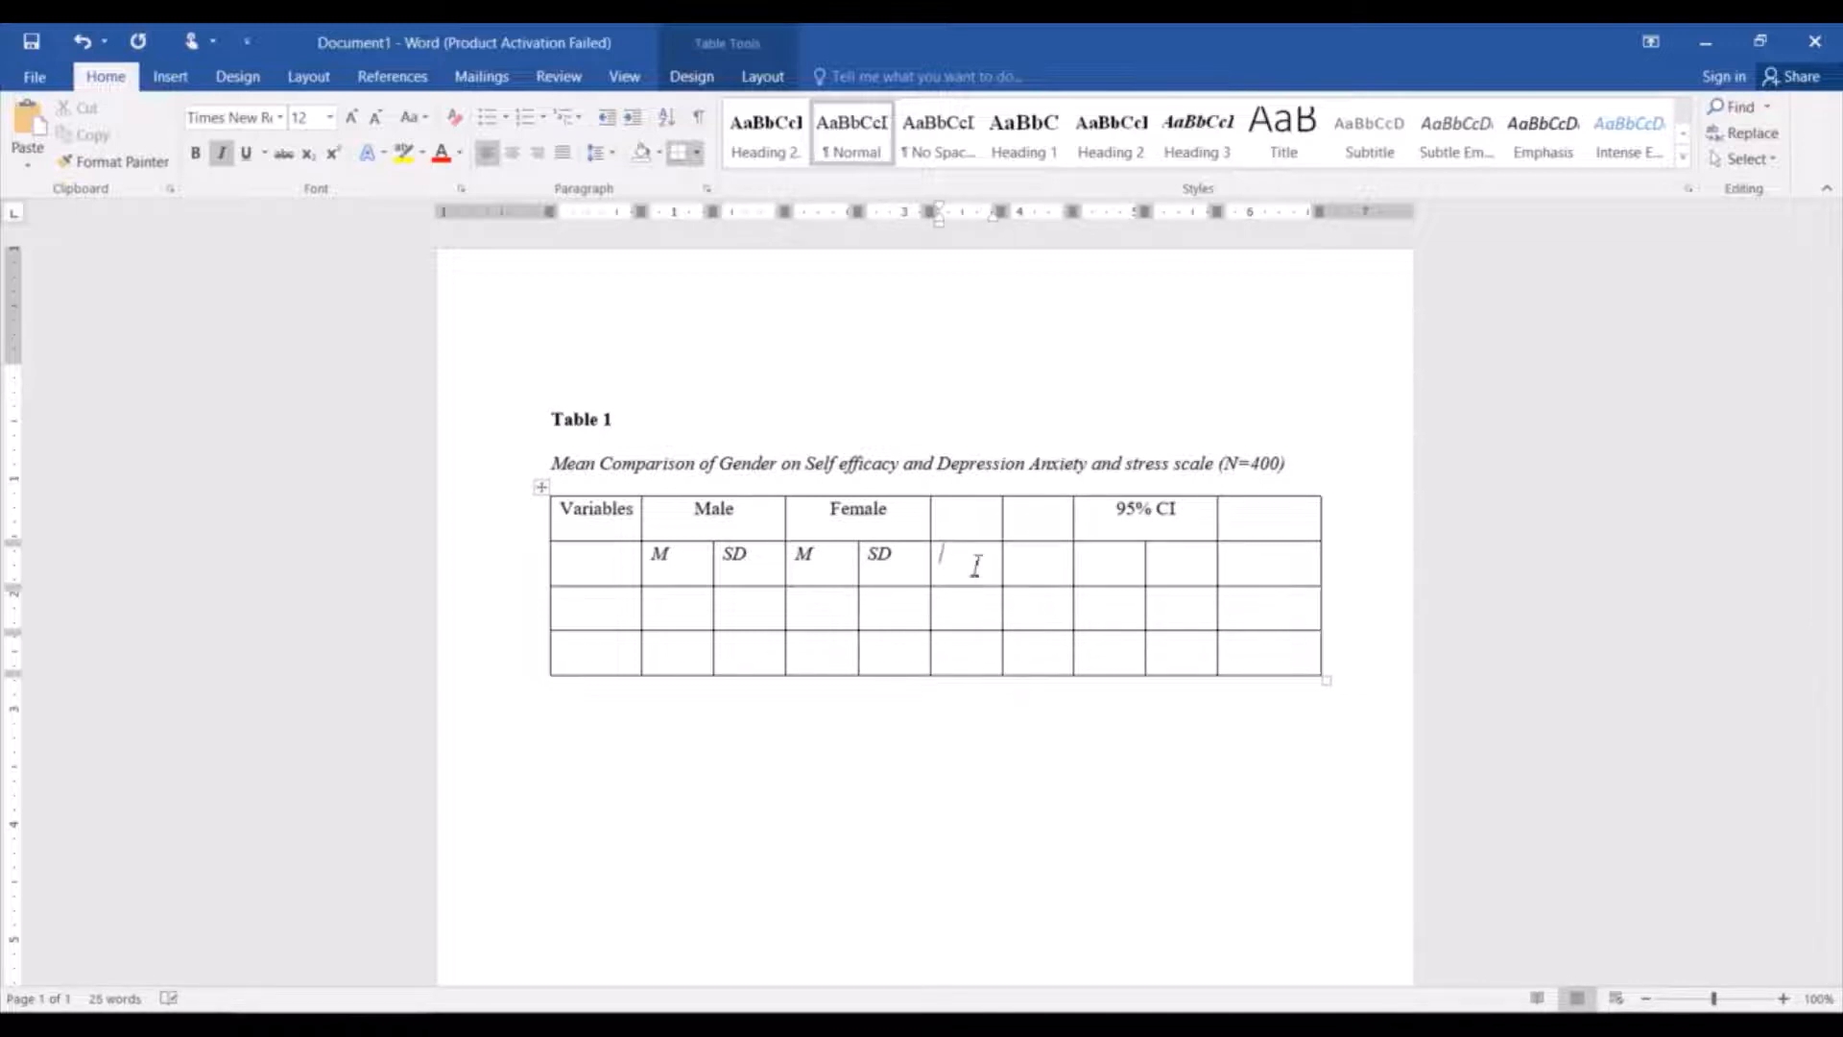
{"action": "type", "text": "t"}
{"action": "left_click", "coordinate": [1042, 563]}
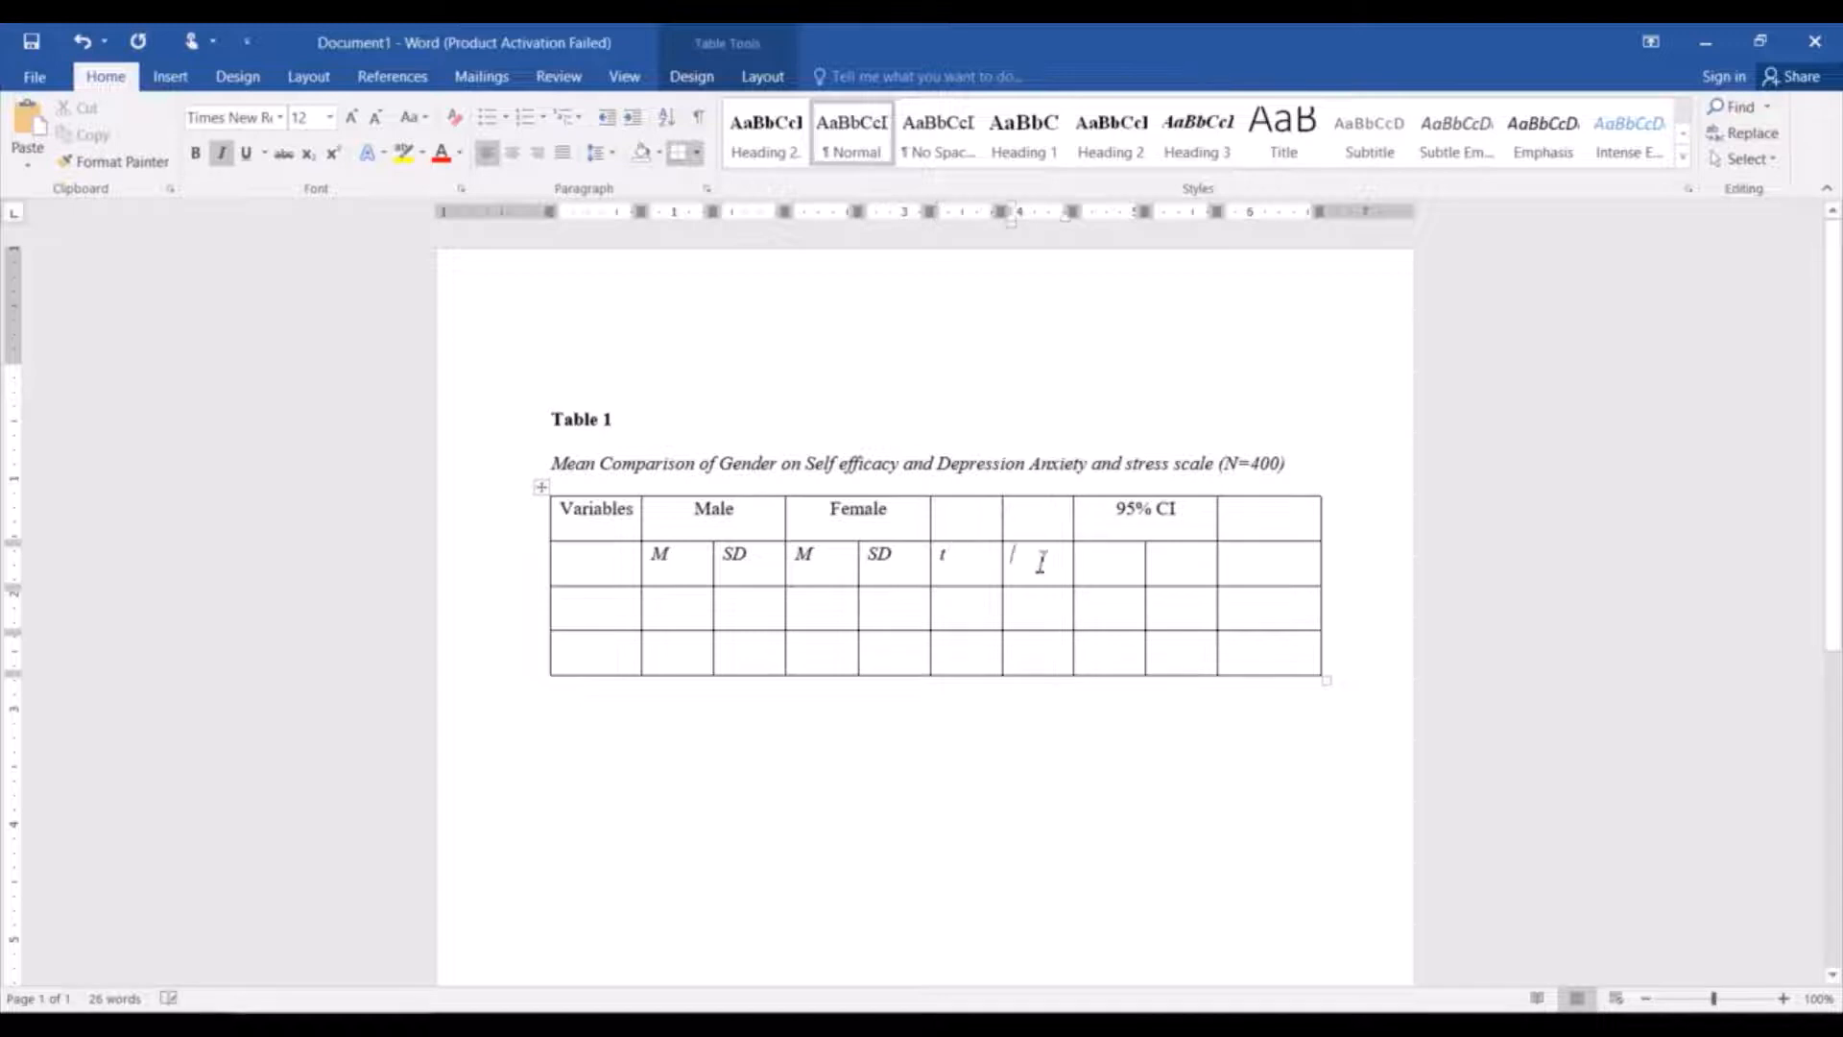
{"action": "type", "text": "p"}
{"action": "left_click", "coordinate": [981, 567]}
{"action": "key", "text": "BackSpace"}
{"action": "type", "text": "T(df)"}
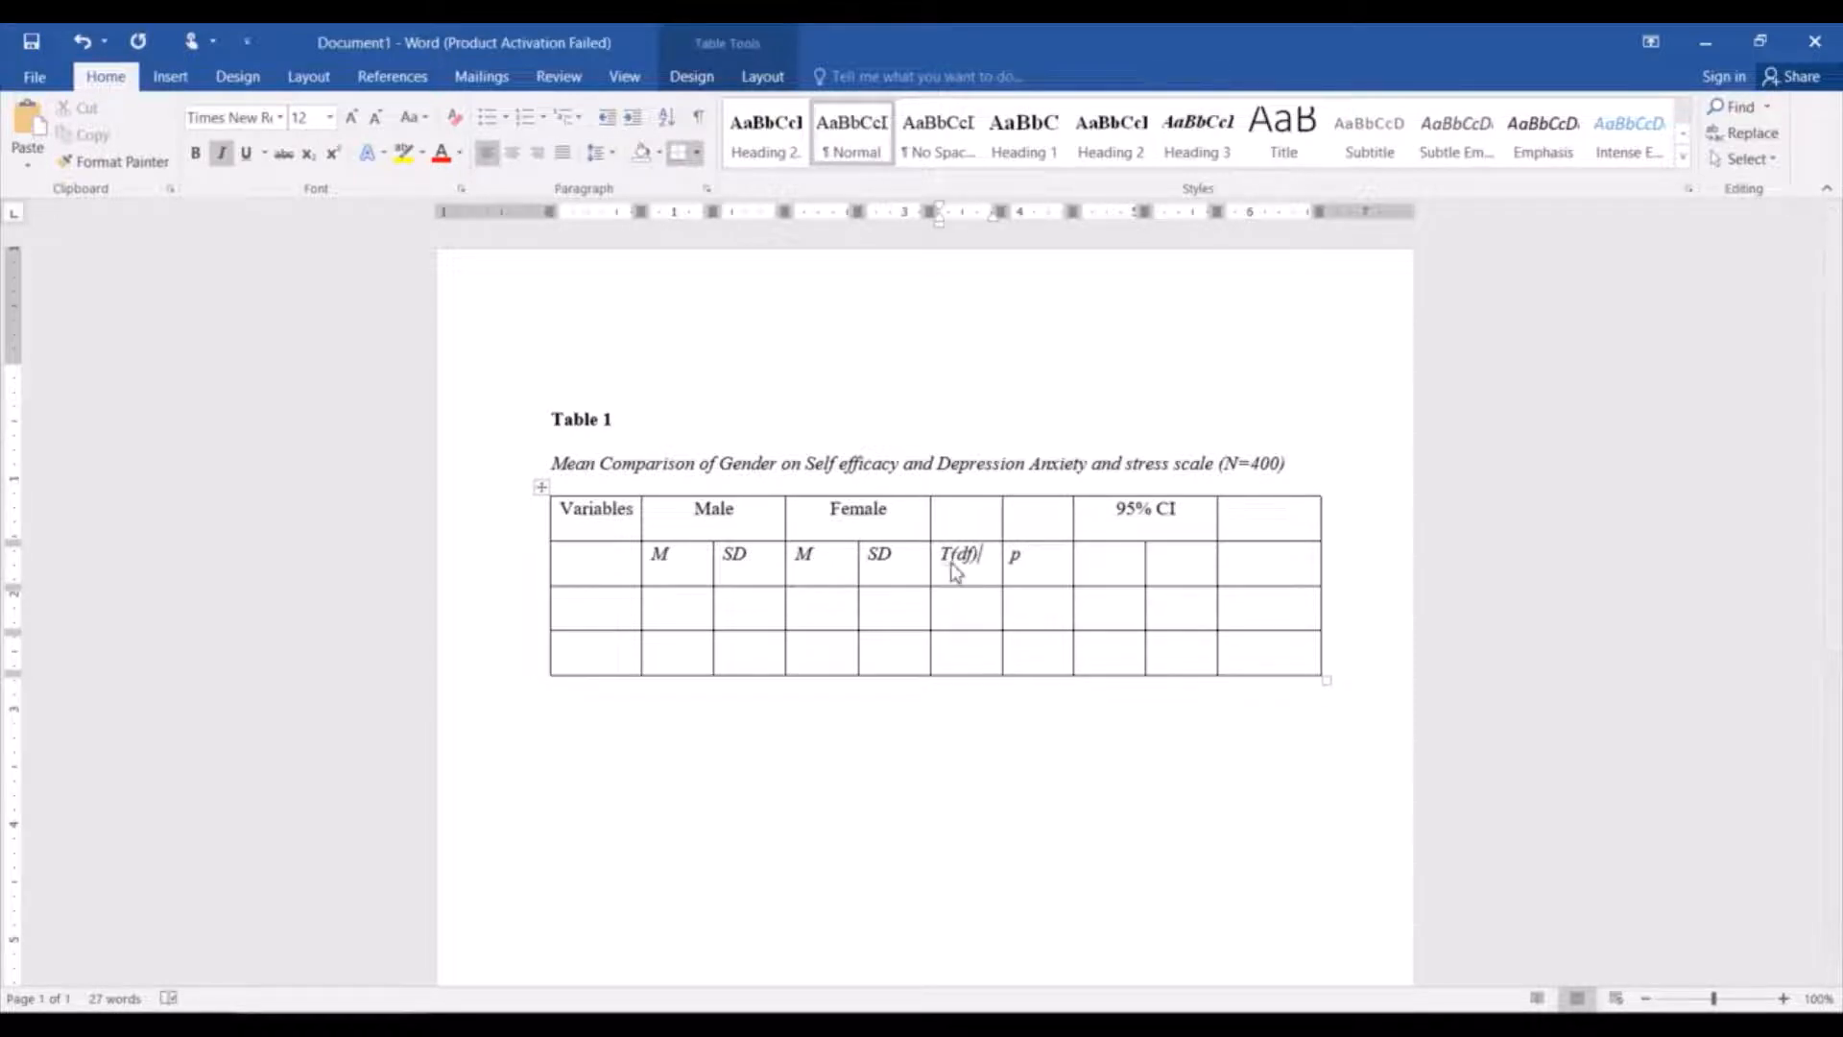
{"action": "left_click", "coordinate": [950, 557]}
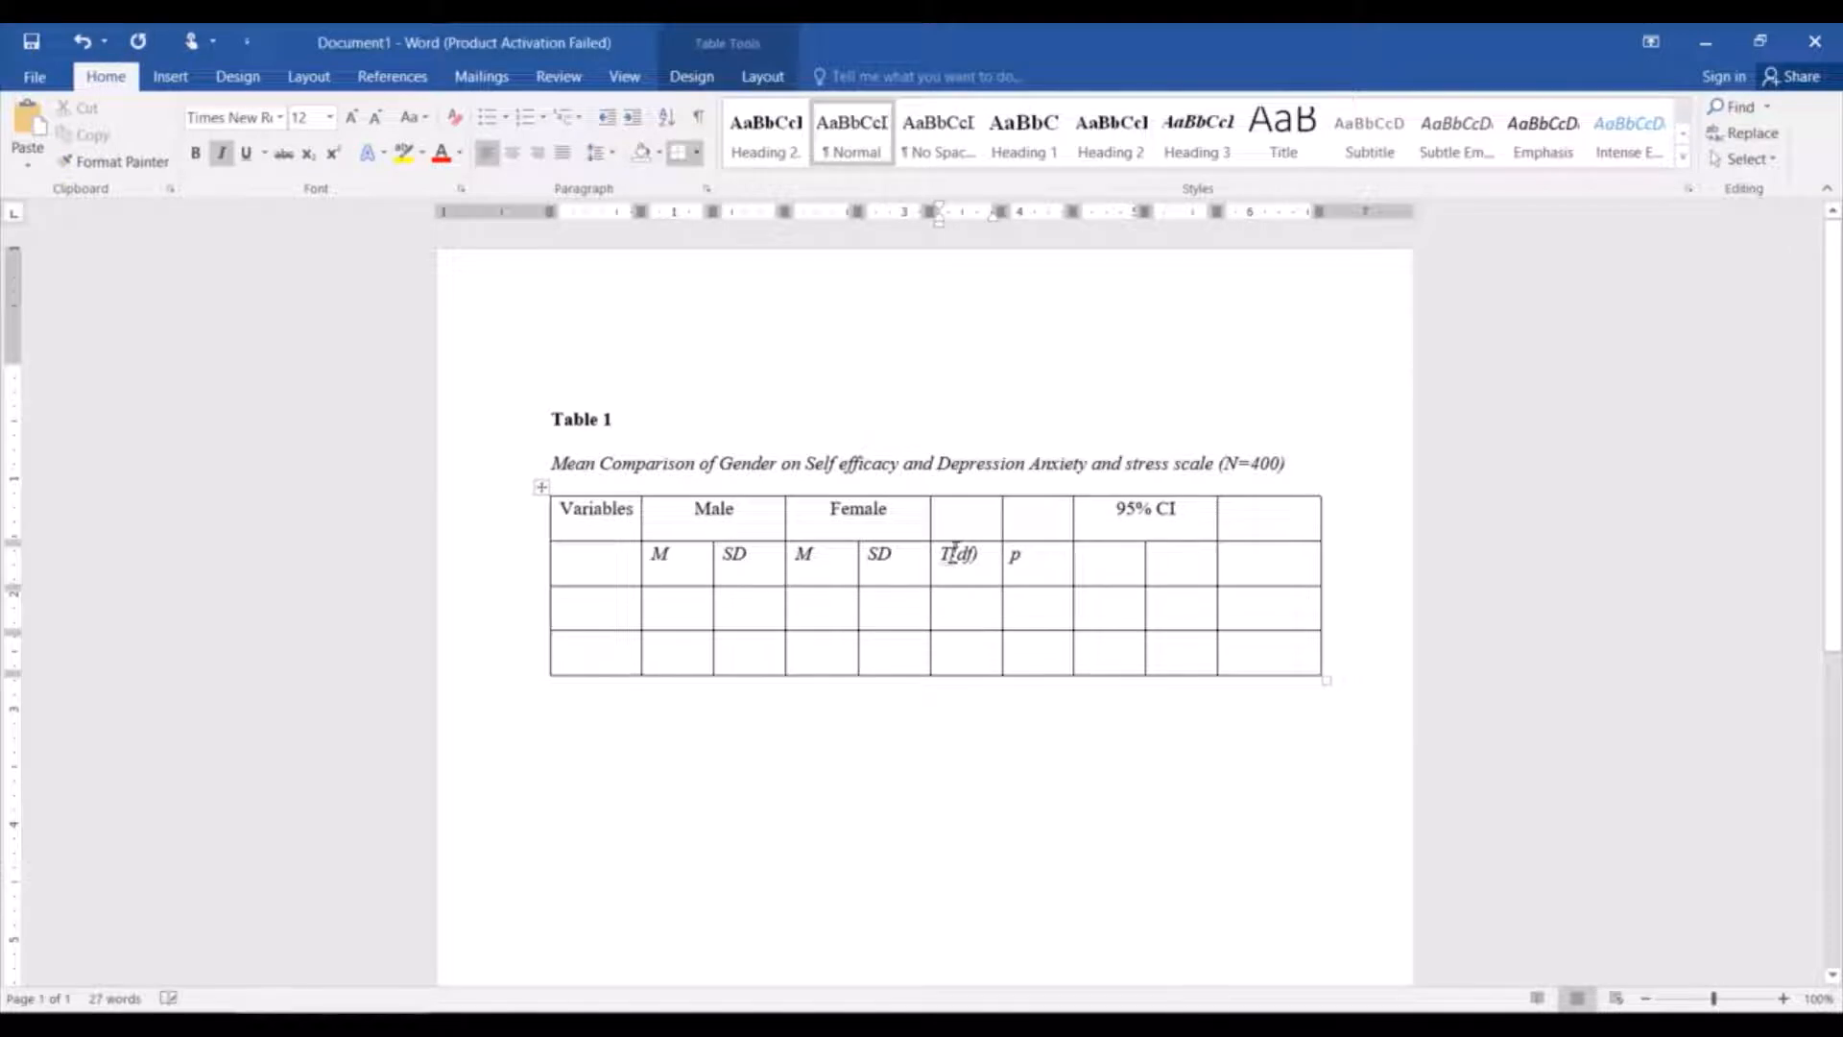
{"action": "key", "text": "BackSpace"}
{"action": "type", "text": "t"}
Enter the subheadings "LL" and "UL" in the two cells beneath 95% CI.
{"action": "left_click", "coordinate": [1124, 565]}
{"action": "type", "text": "LL"}
{"action": "left_click", "coordinate": [1174, 573]}
{"action": "type", "text": "UL"}
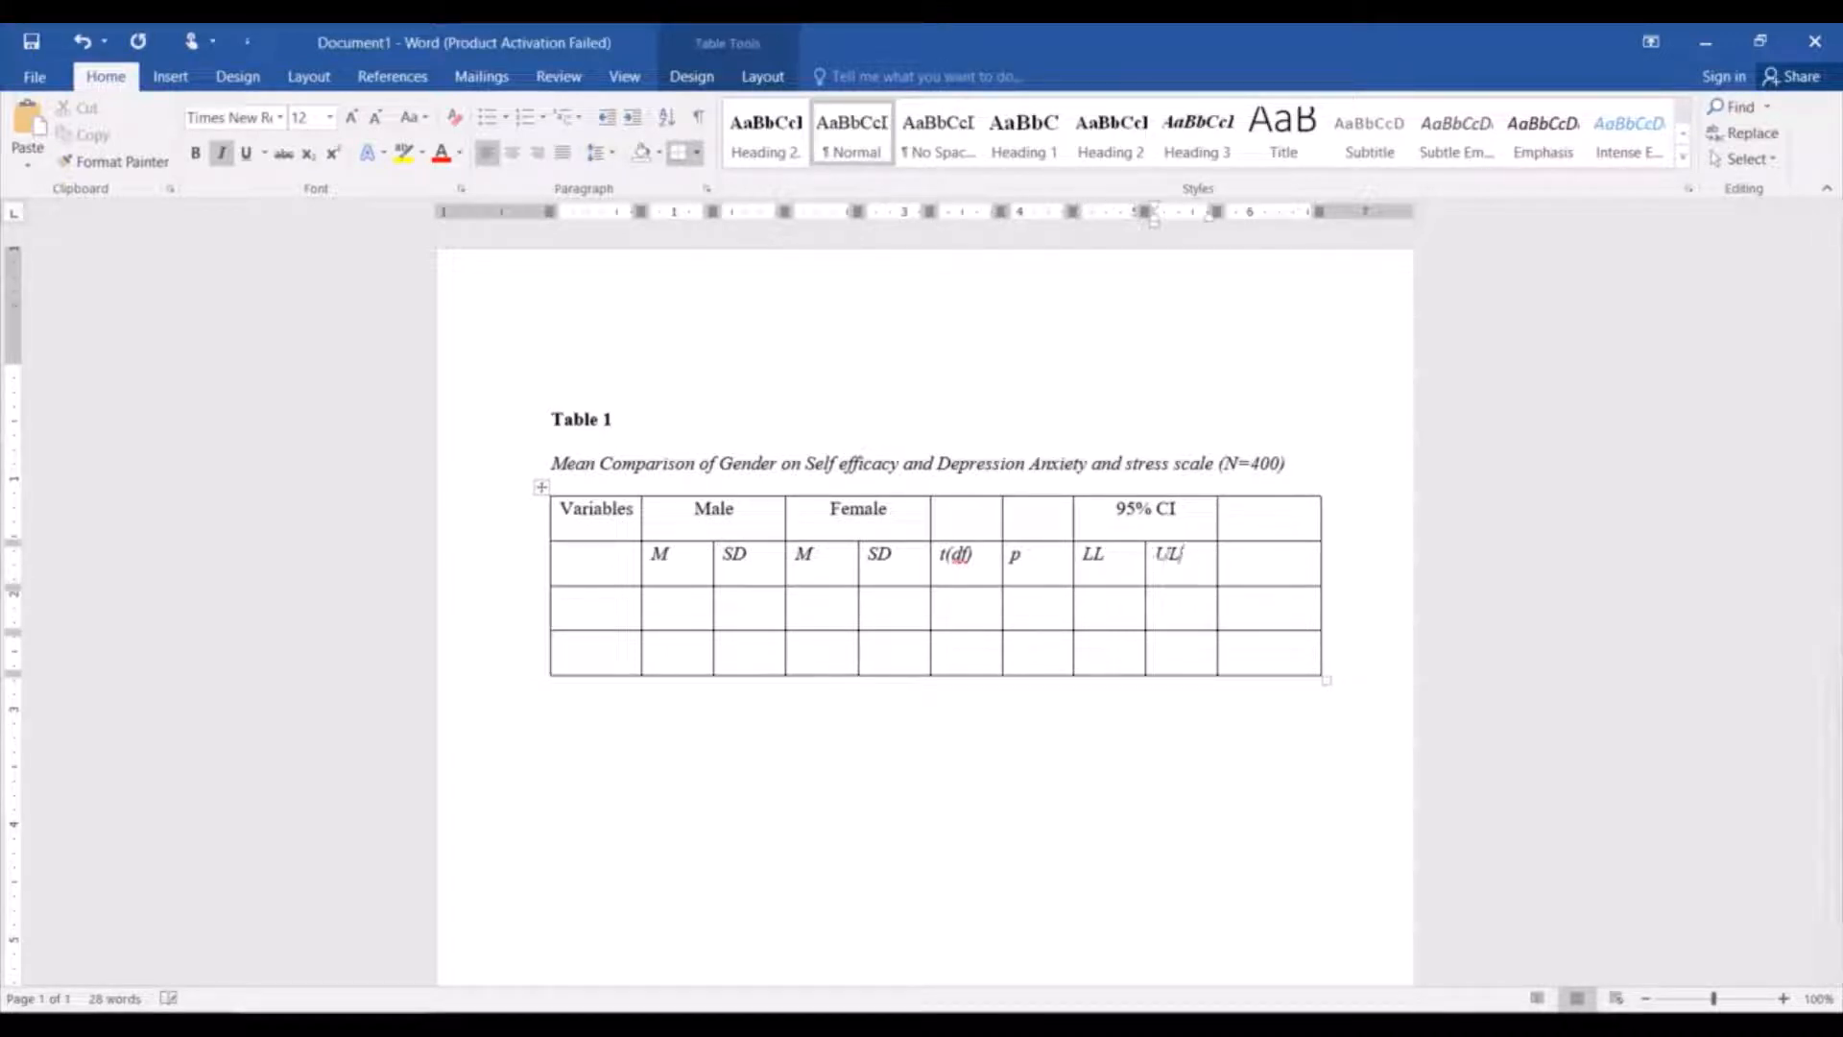
Enter "Cohen's d" in the last cell of the second row and remove its italics.
{"action": "left_click", "coordinate": [1281, 573]}
{"action": "type", "text": "C"}
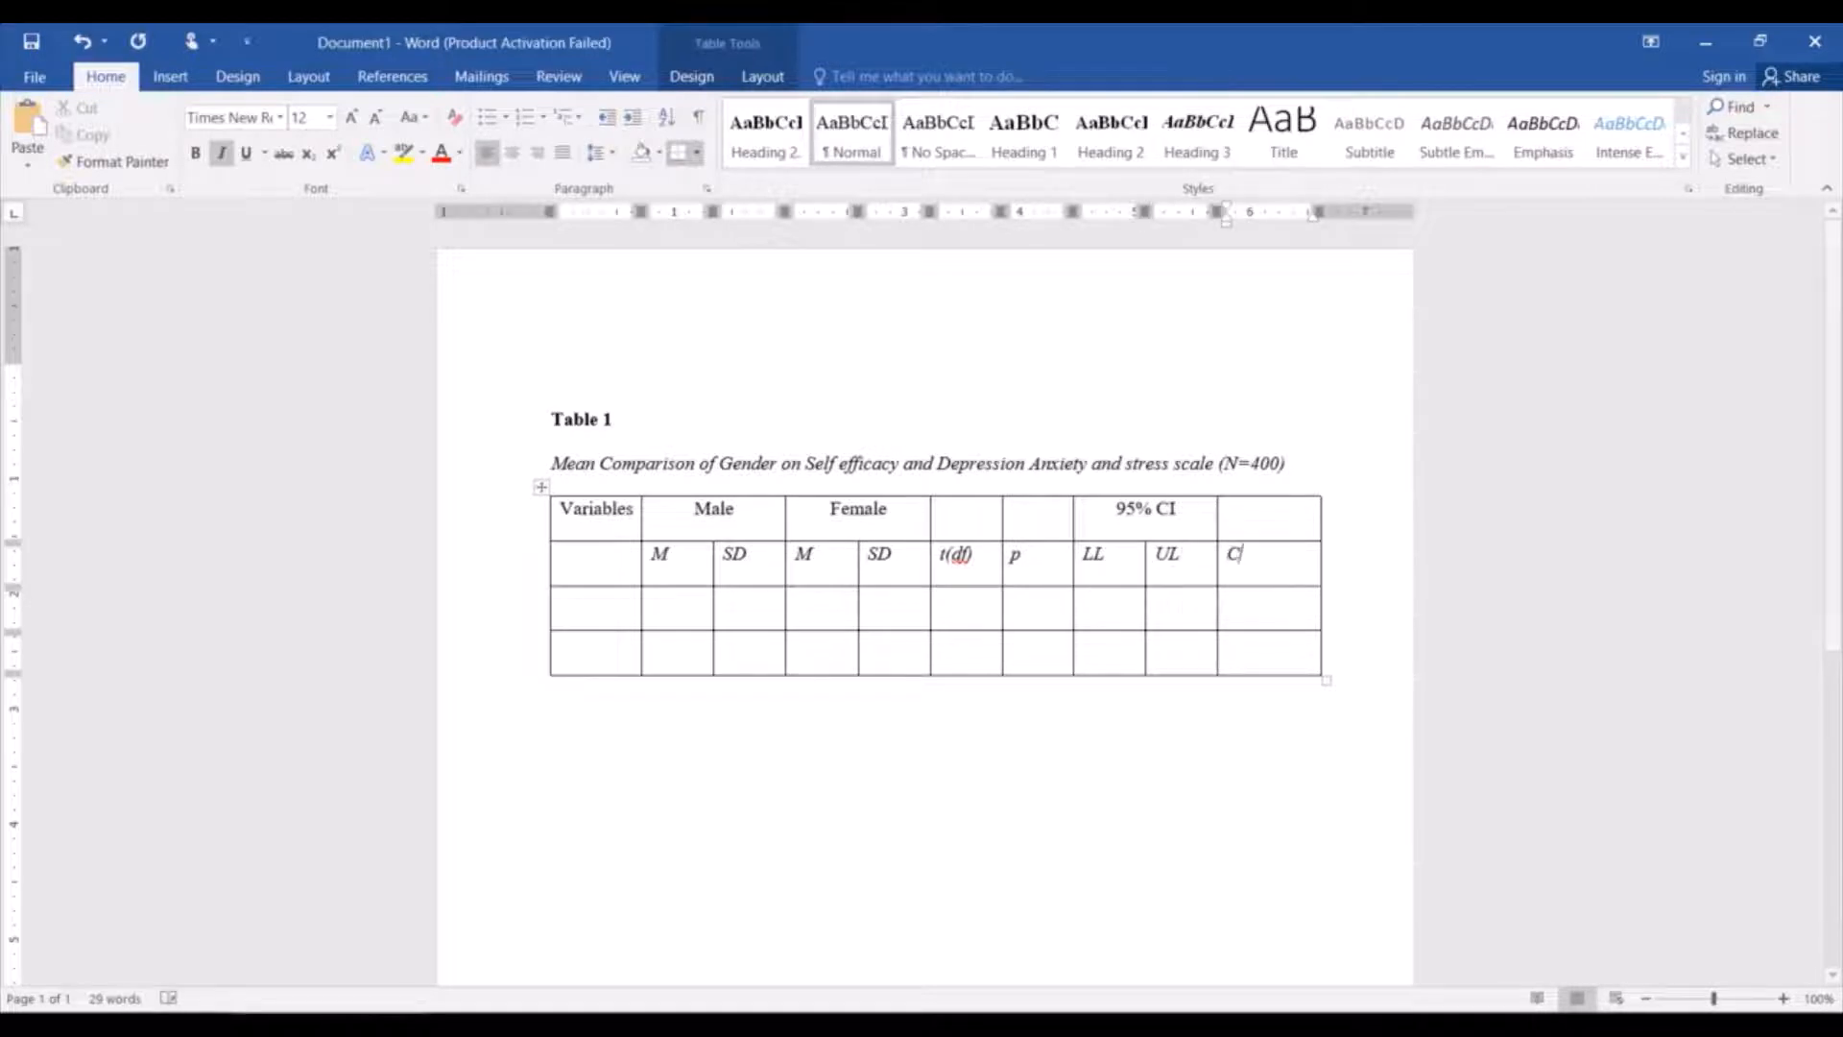
{"action": "type", "text": "ohen's d"}
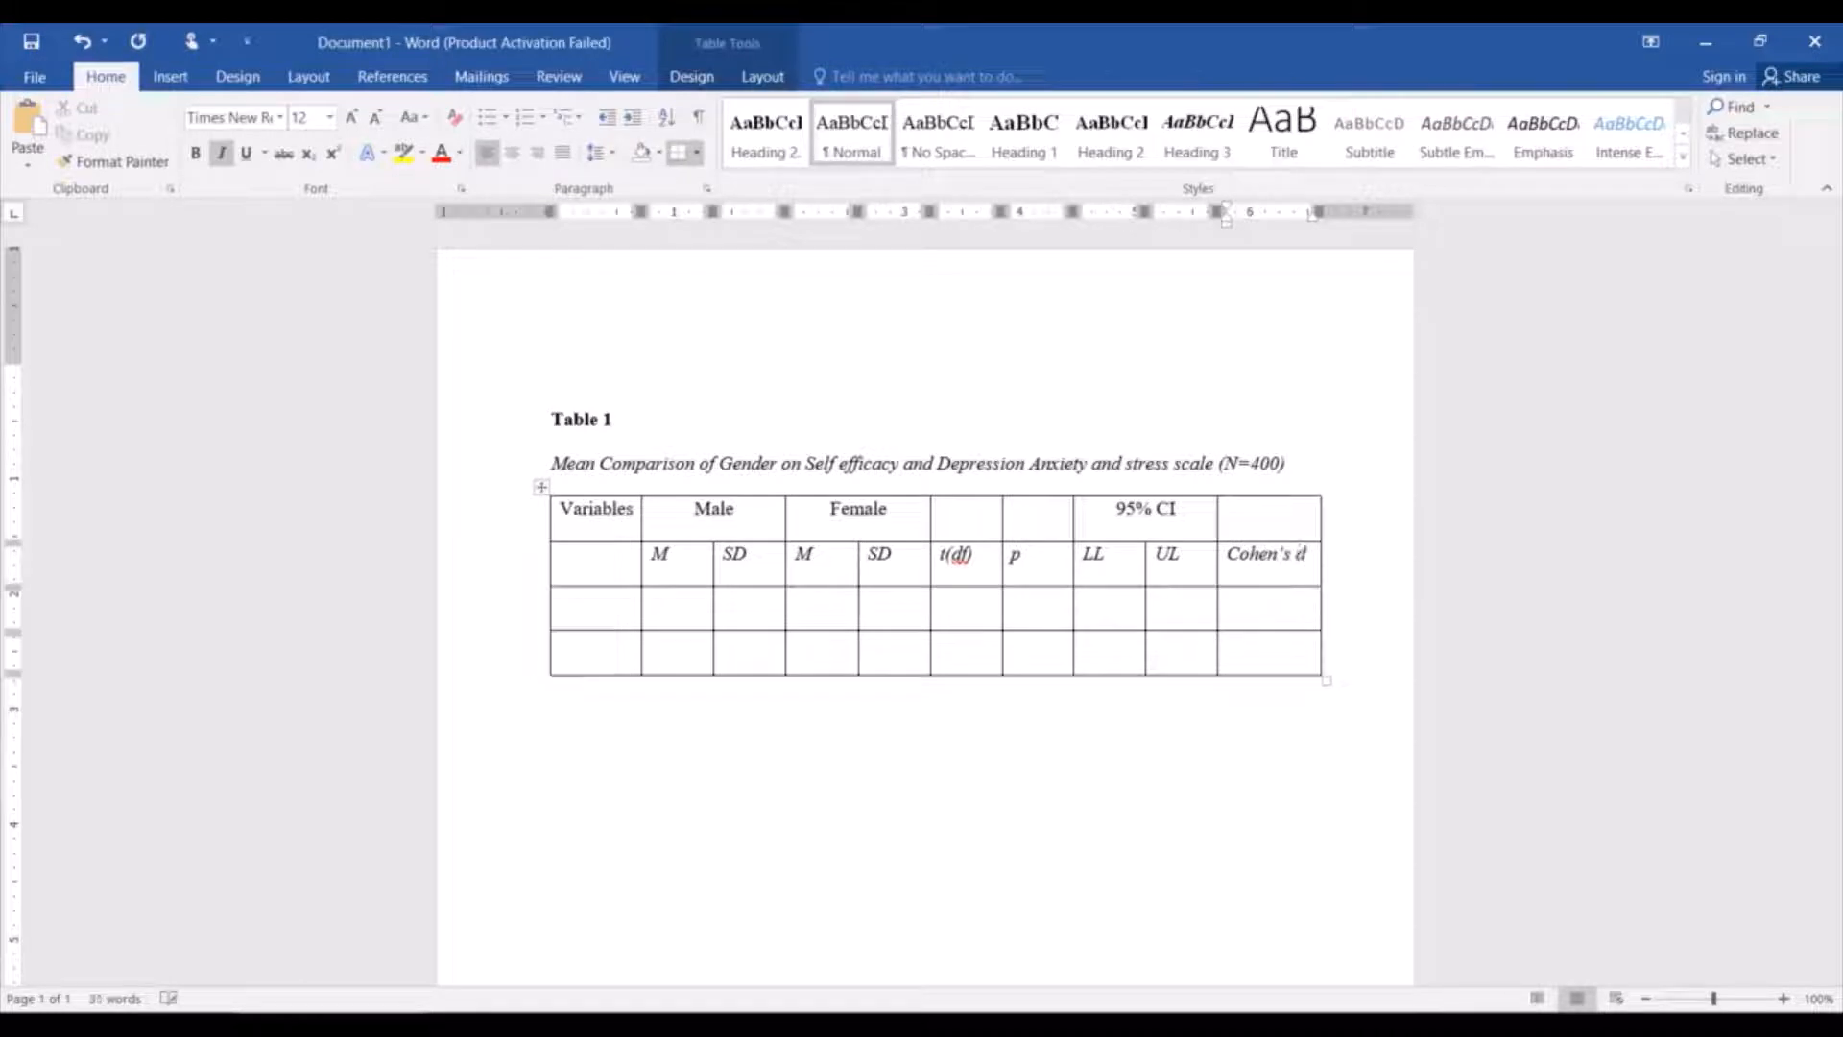
{"action": "left_click_drag", "start_coordinate": [1314, 555], "coordinate": [1233, 560]}
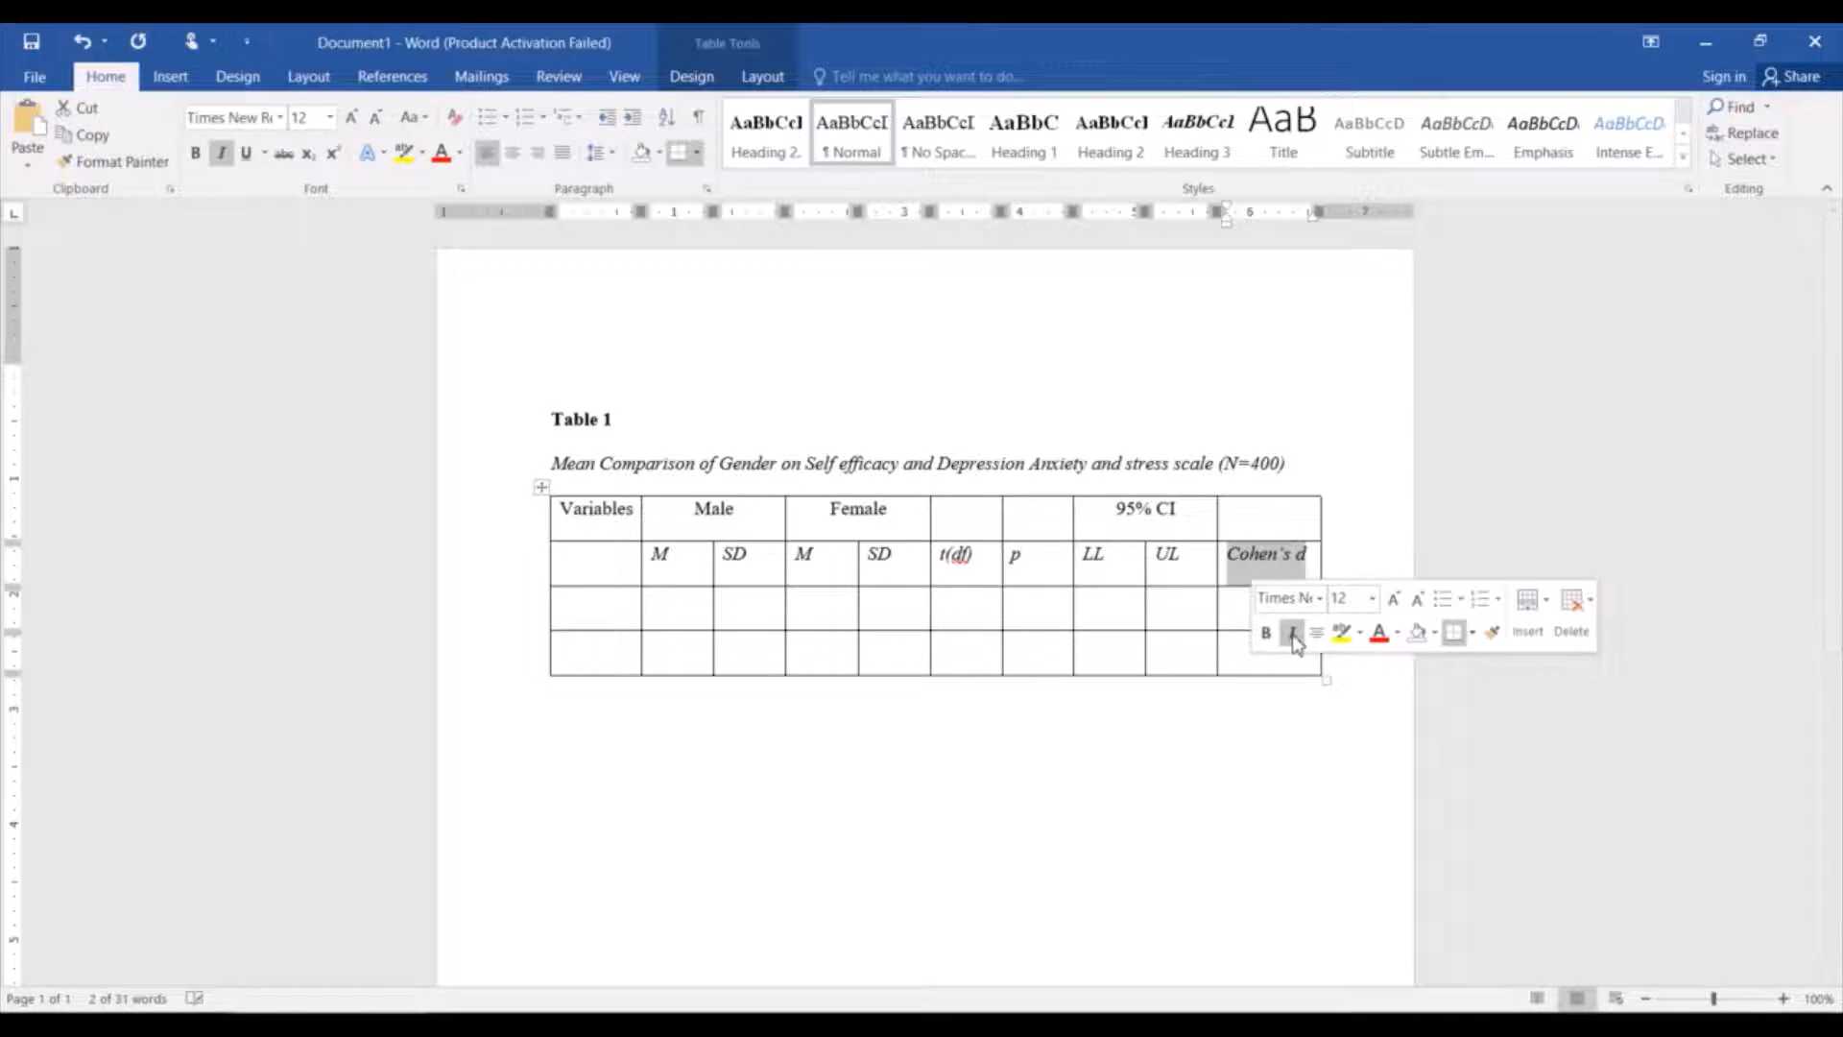
{"action": "left_click", "coordinate": [1293, 634]}
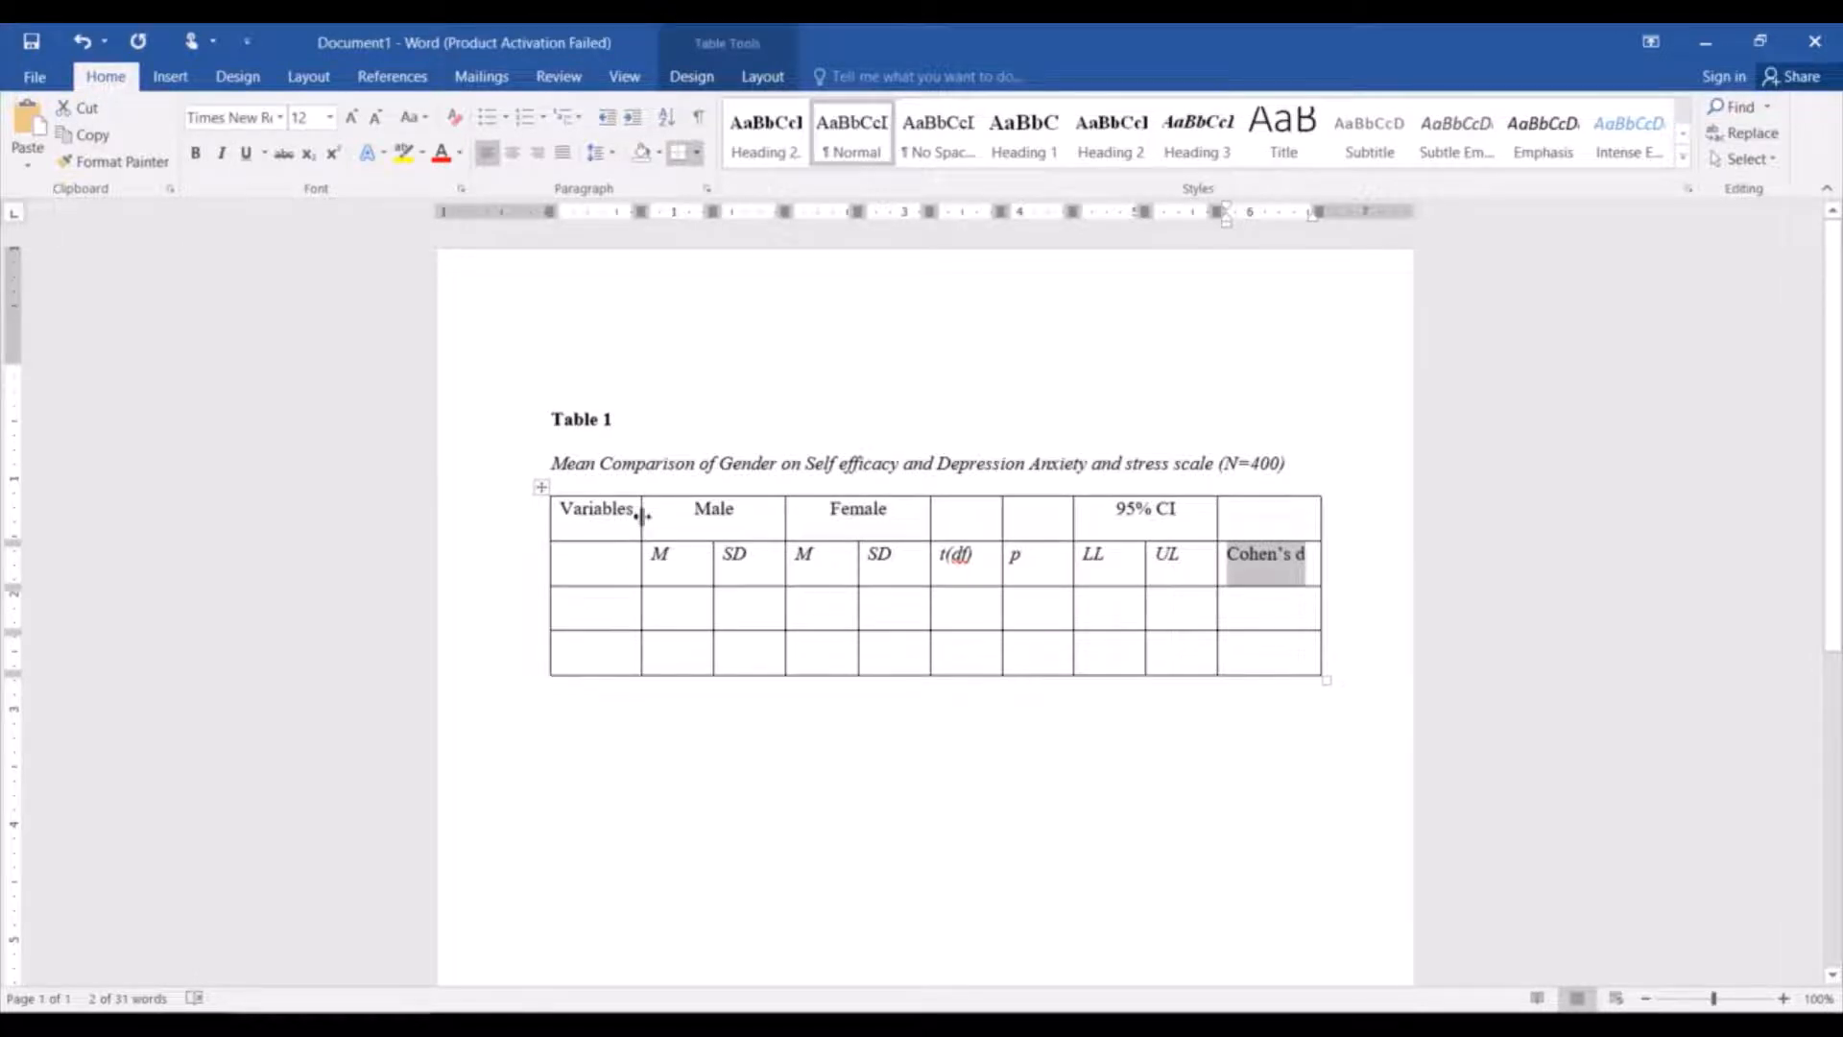
Move the "Variables" heading from the first row to the cell below it and remove its italics.
{"action": "left_click_drag", "start_coordinate": [643, 515], "coordinate": [557, 509]}
{"action": "key", "text": "ctrl+c"}
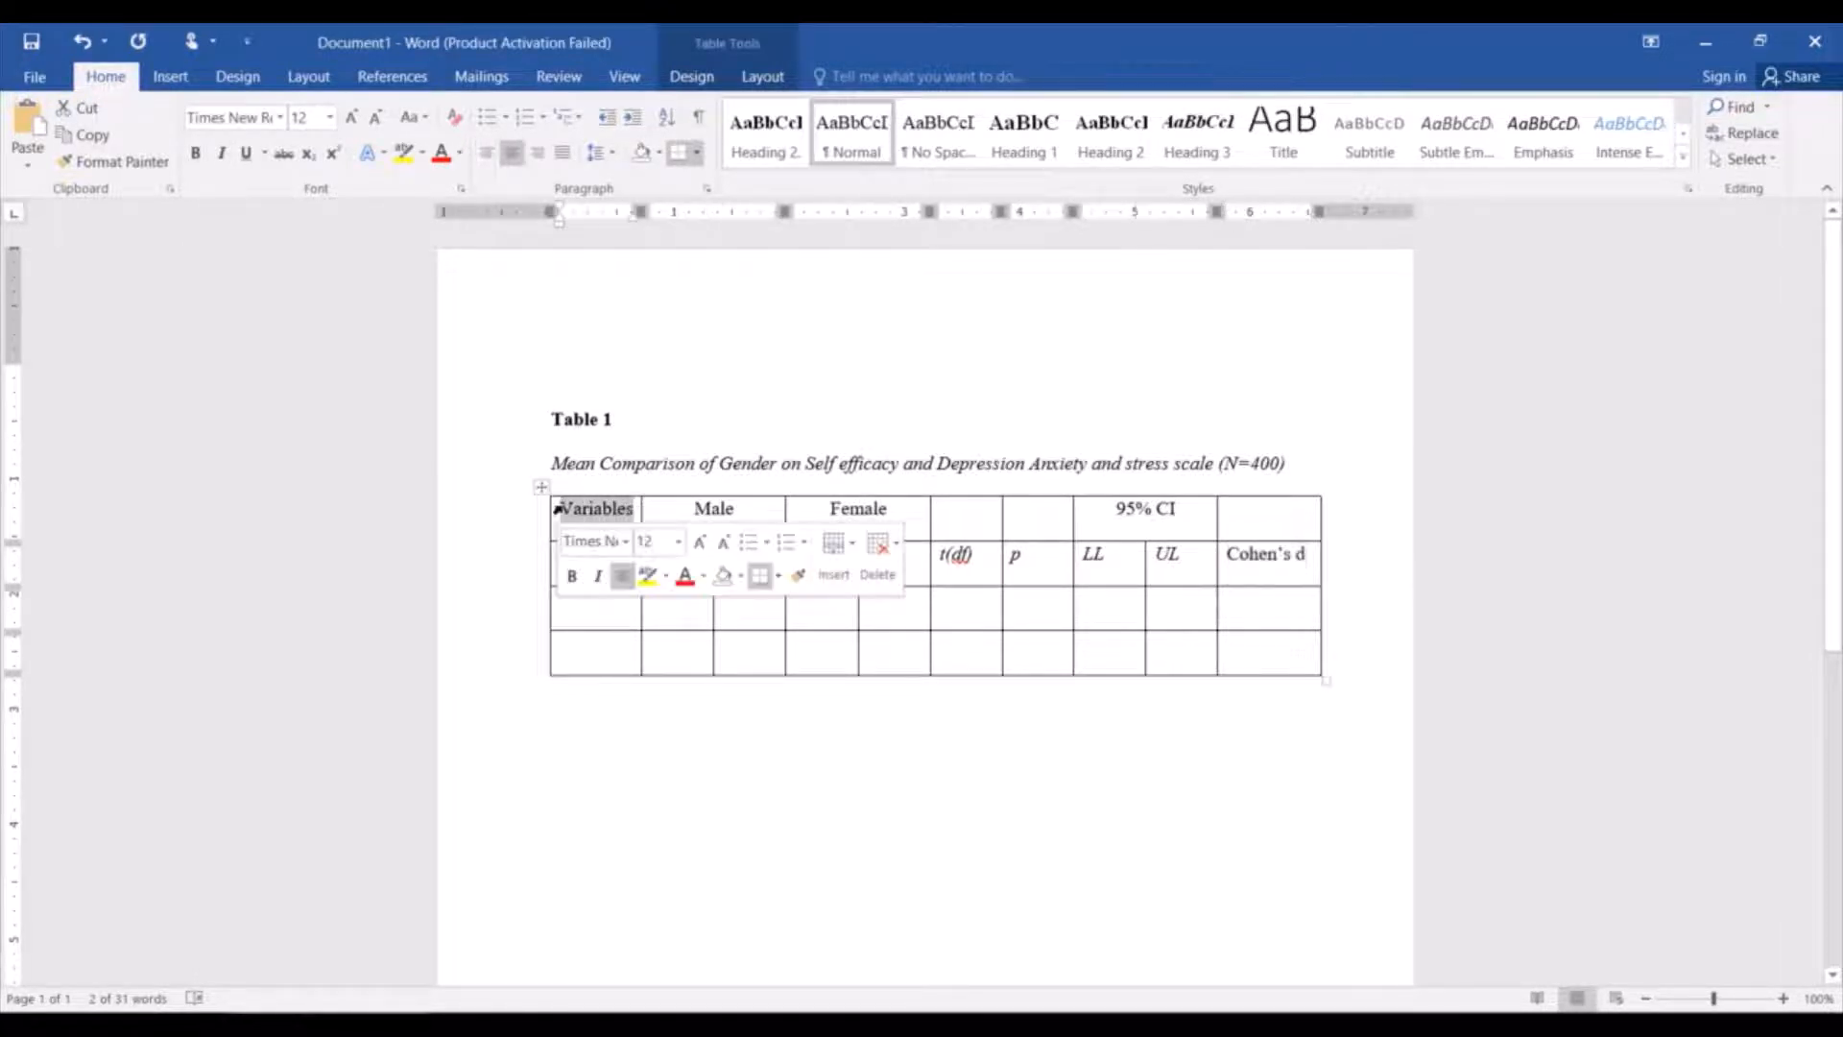
{"action": "key", "text": "BackSpace"}
{"action": "left_click", "coordinate": [580, 557]}
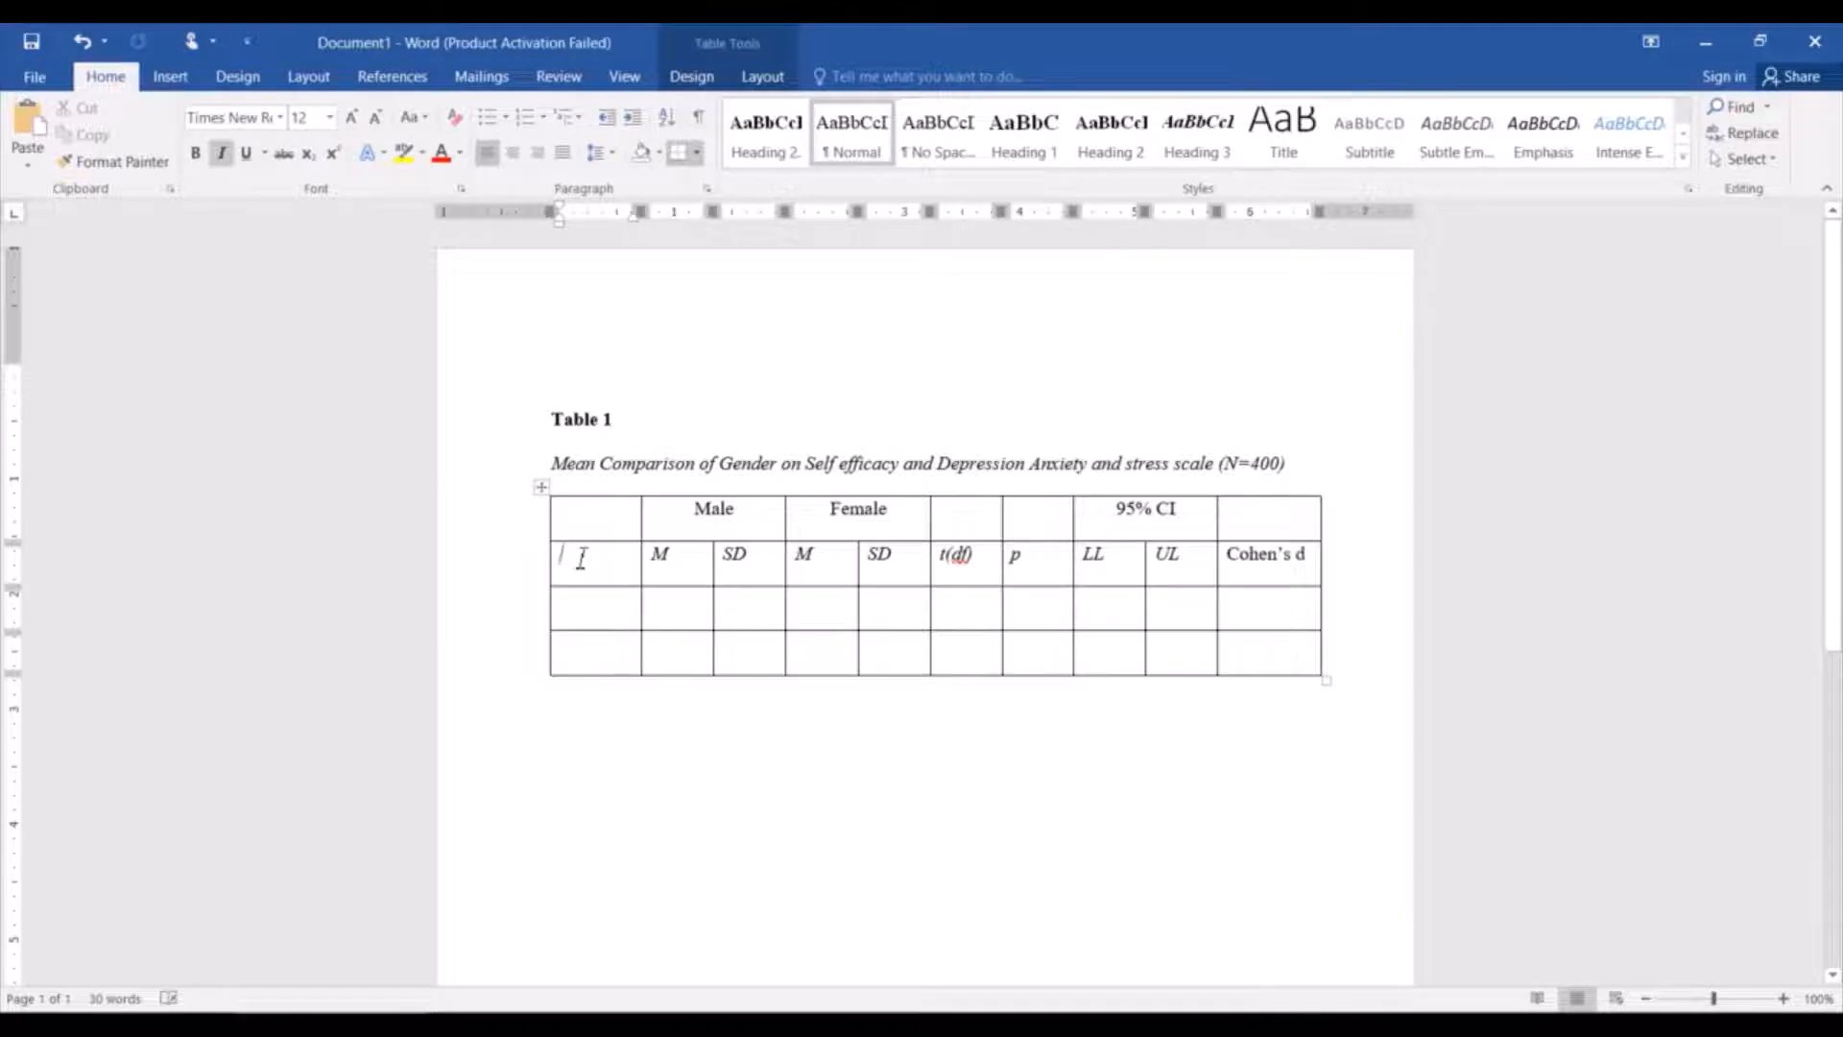
{"action": "key", "text": "ctrl+v"}
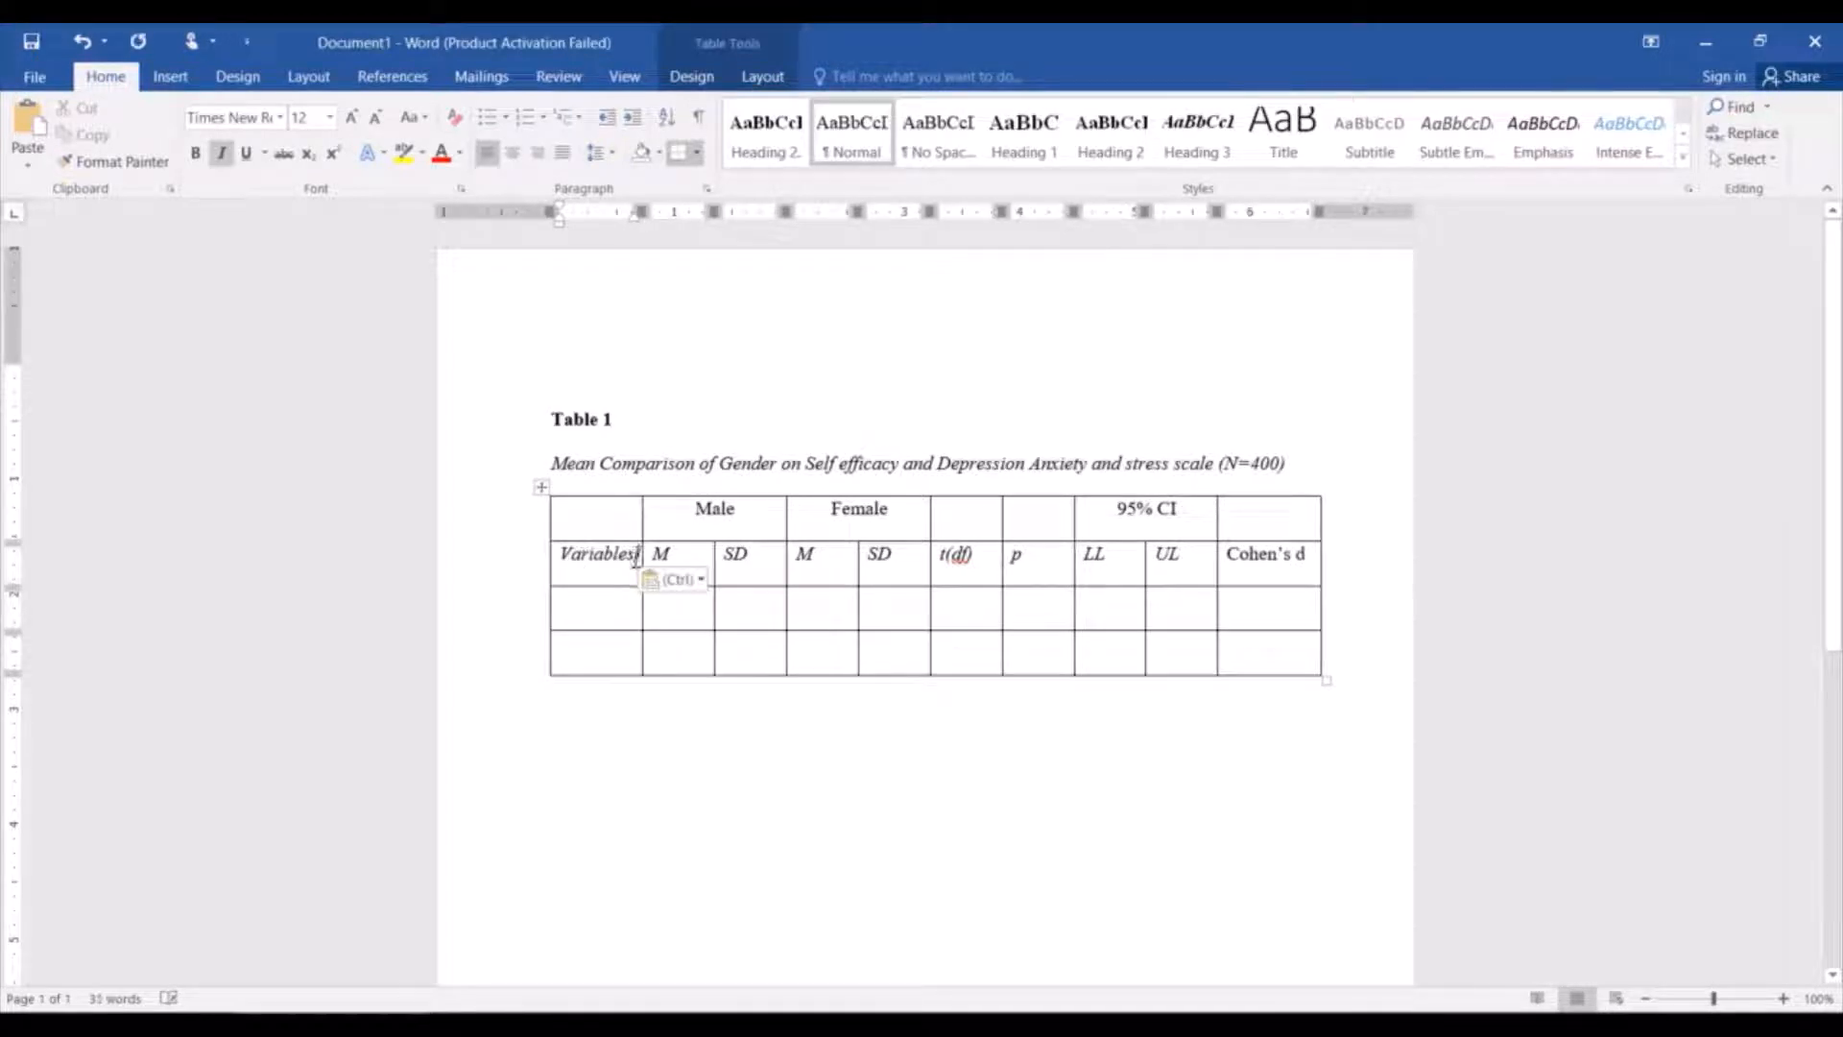
{"action": "left_click_drag", "start_coordinate": [640, 567], "coordinate": [568, 566]}
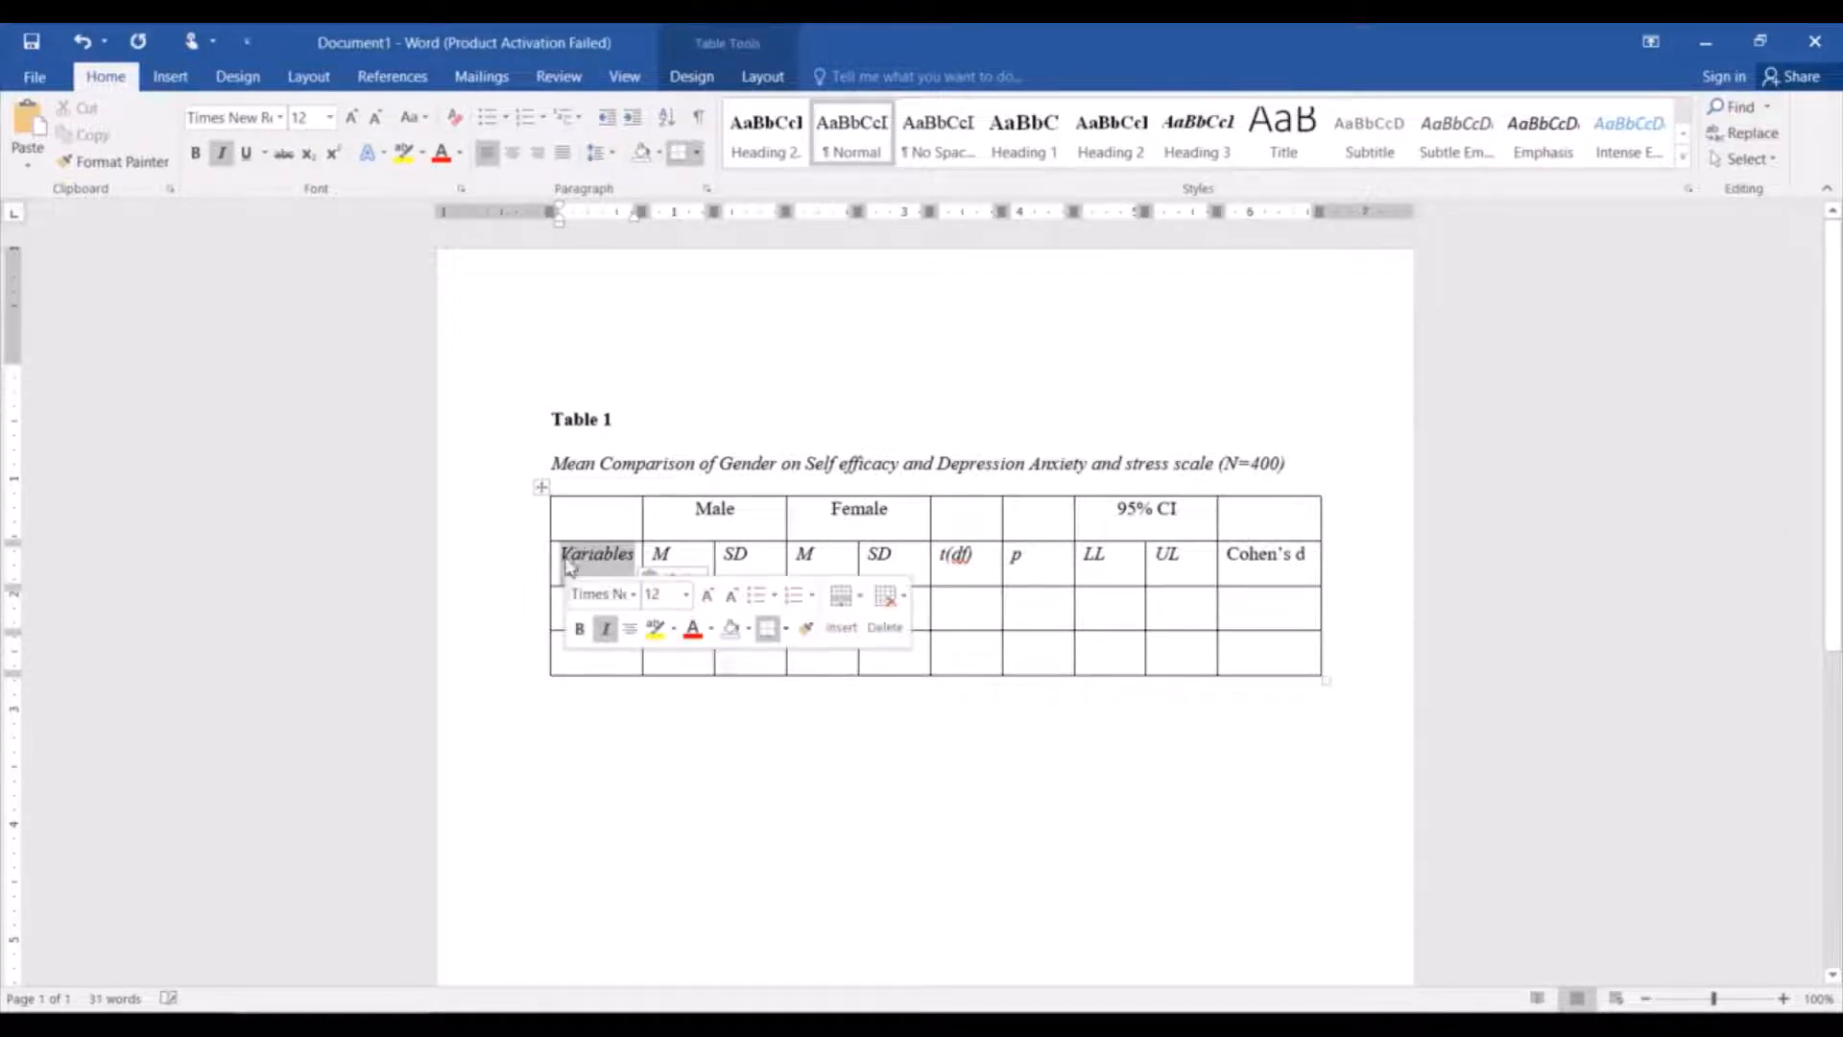
{"action": "left_click", "coordinate": [604, 630]}
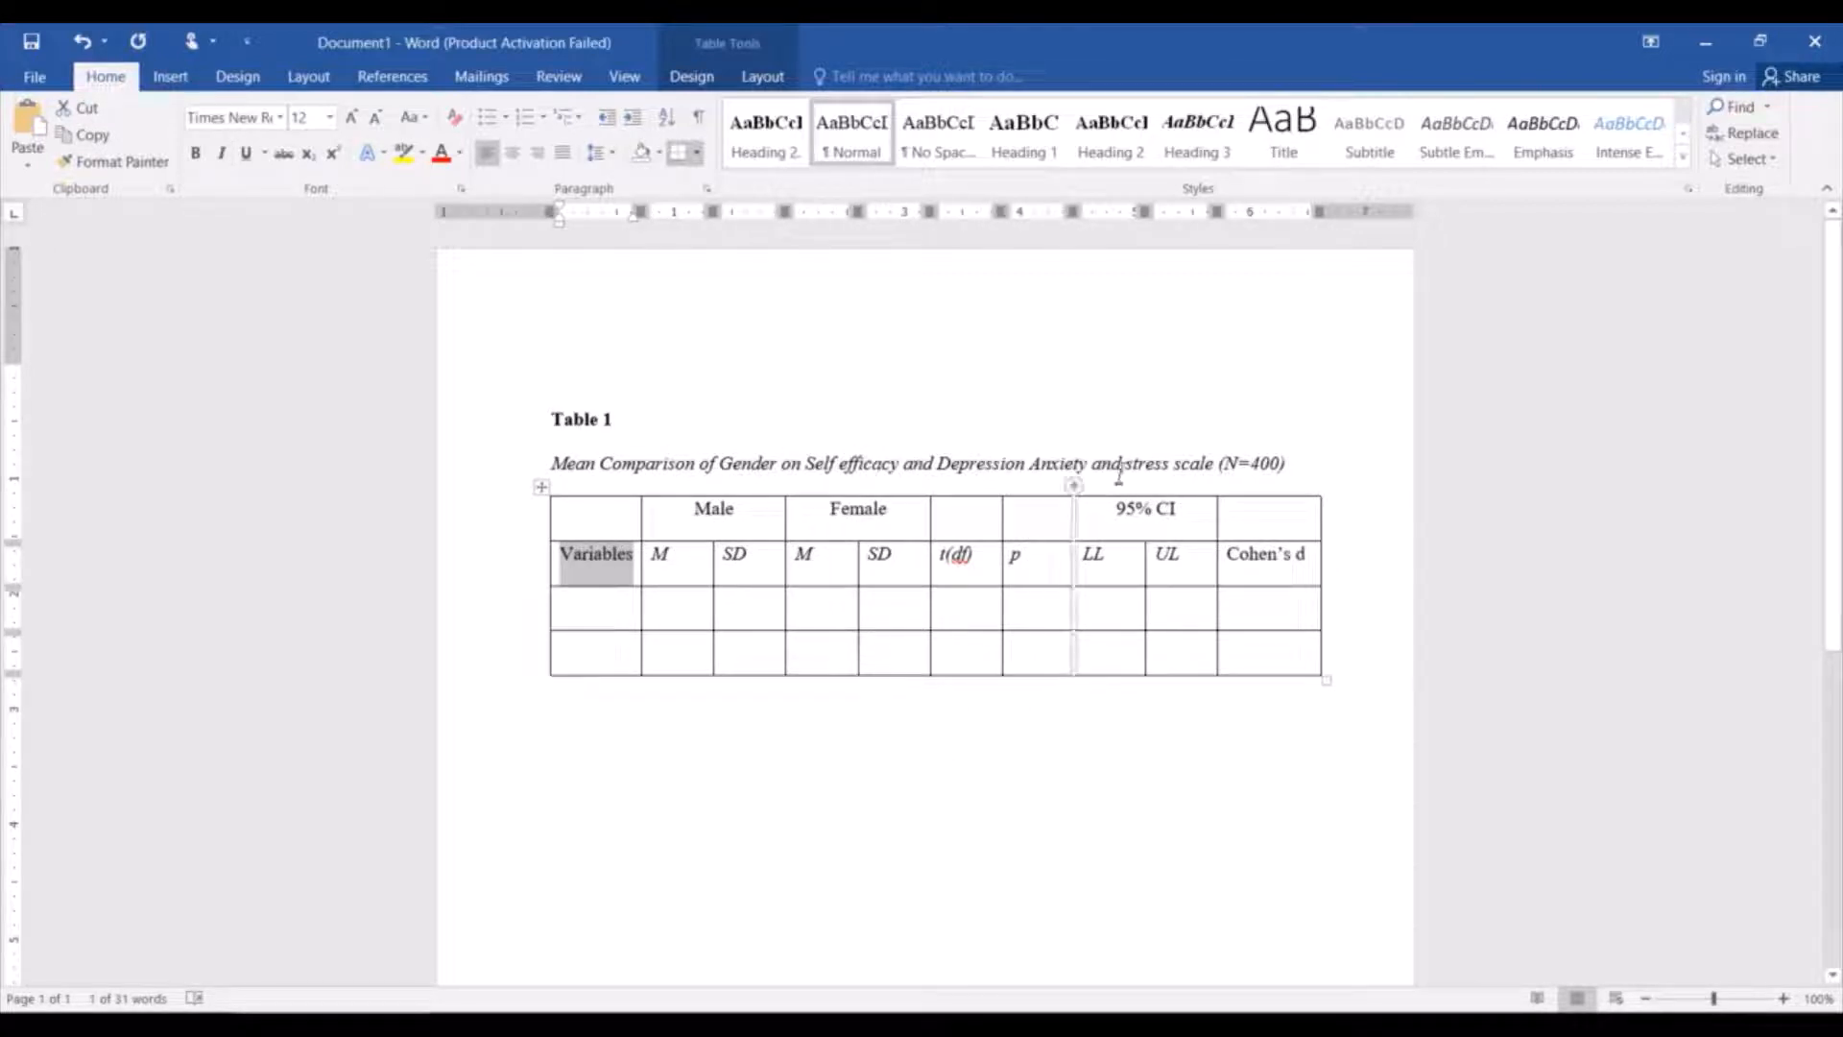
Enter the non-italic row labels "SE" and "DASS" in the first column beneath Variables.
{"action": "left_click", "coordinate": [608, 617]}
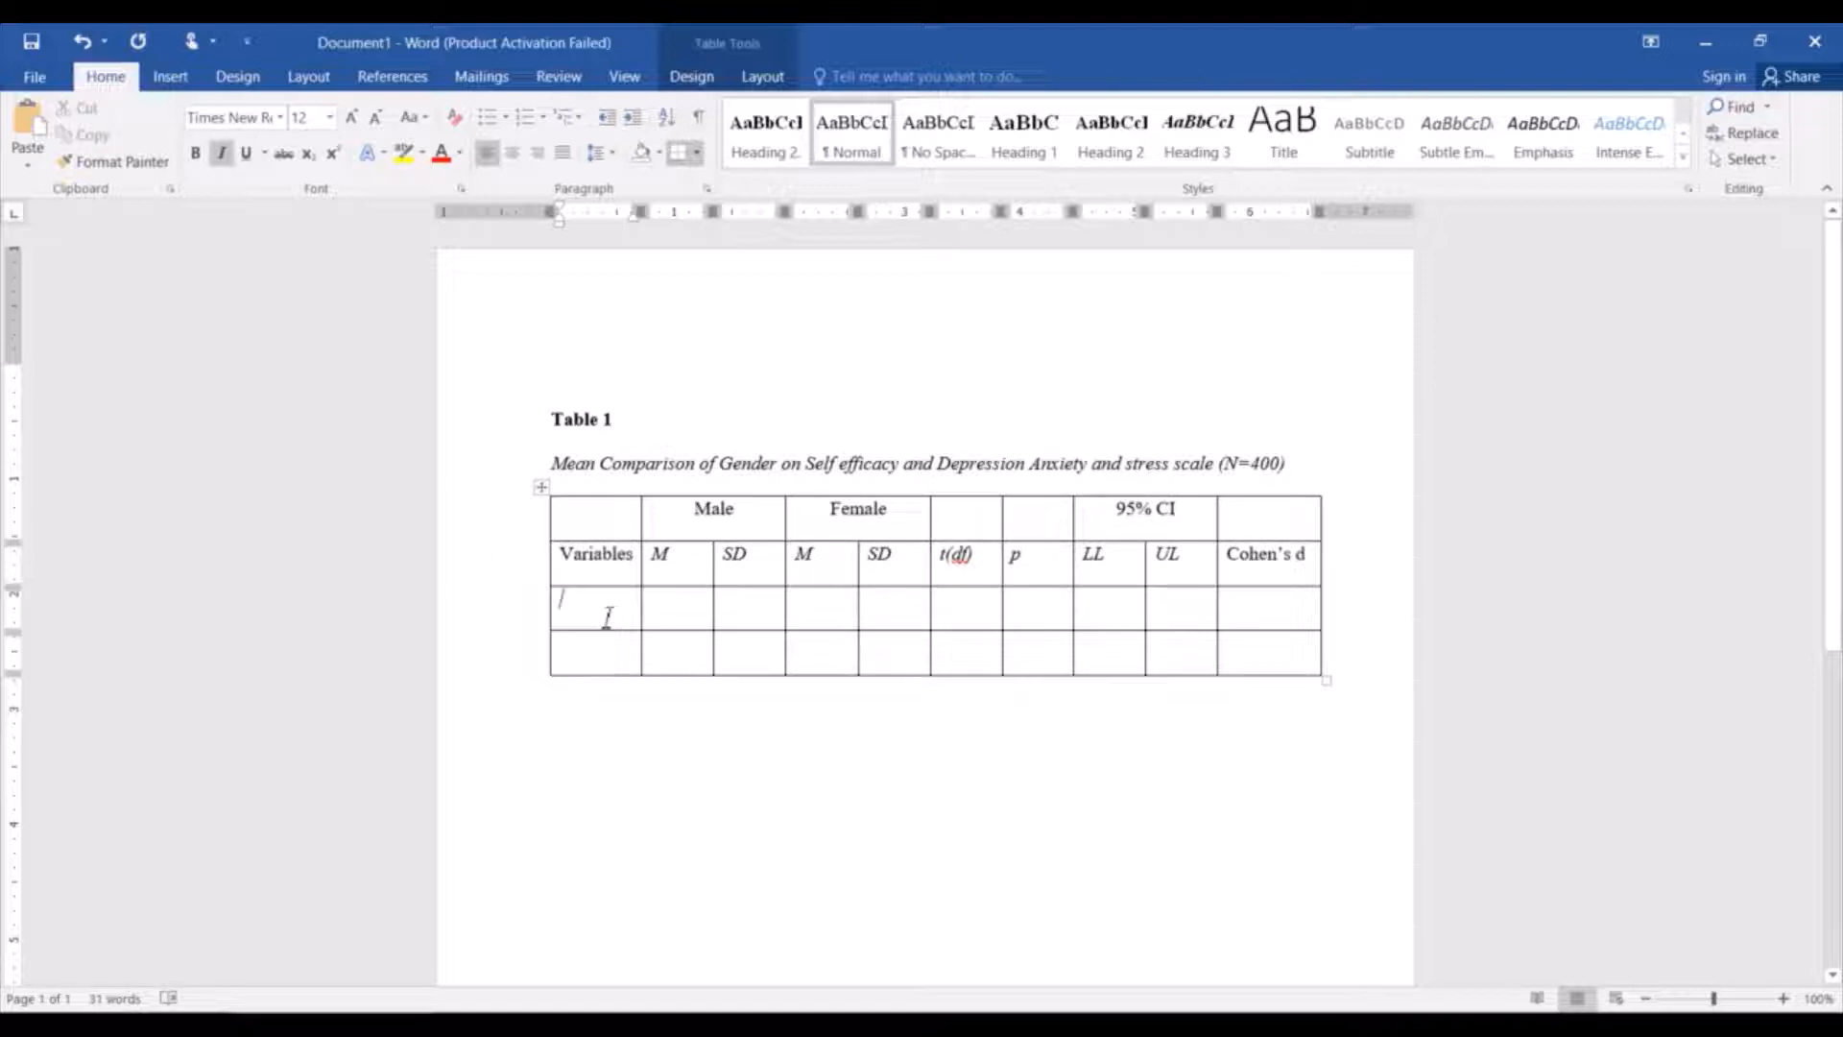
{"action": "key", "text": "ctrl+i"}
{"action": "type", "text": "SE"}
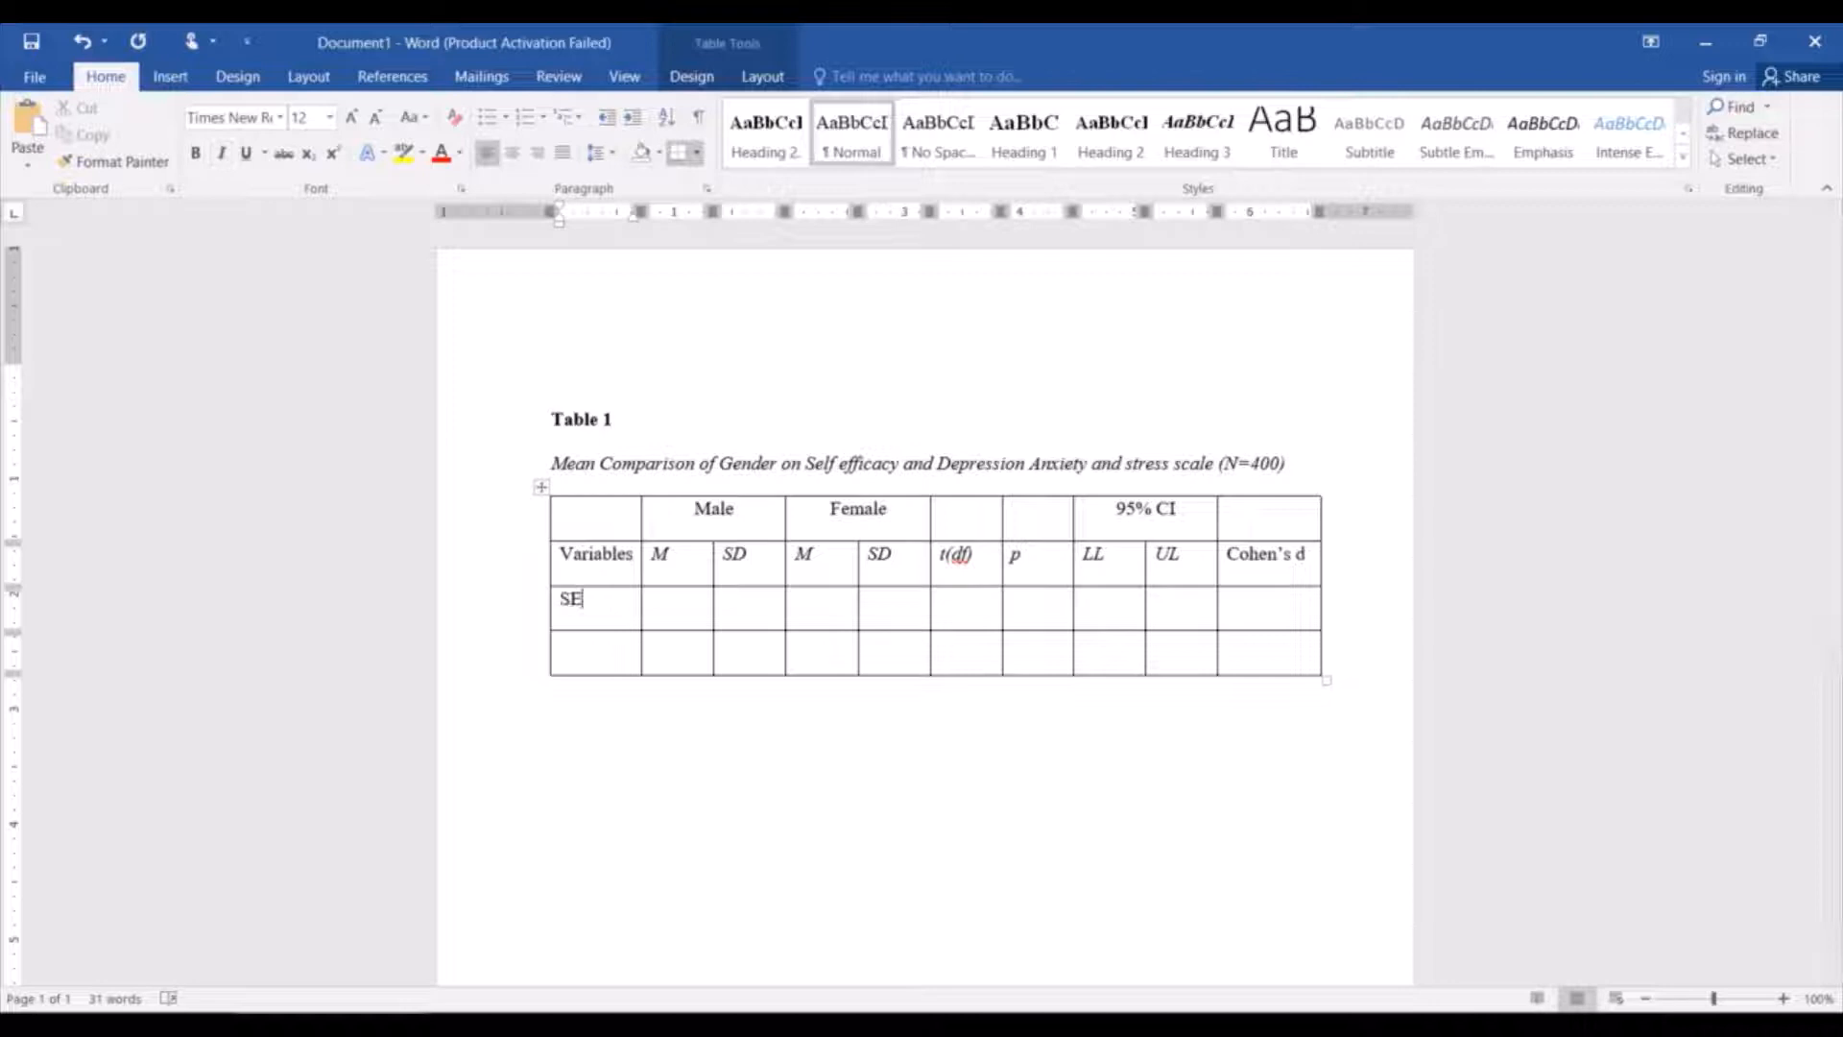
{"action": "left_click", "coordinate": [609, 660]}
{"action": "key", "text": "ctrl+i"}
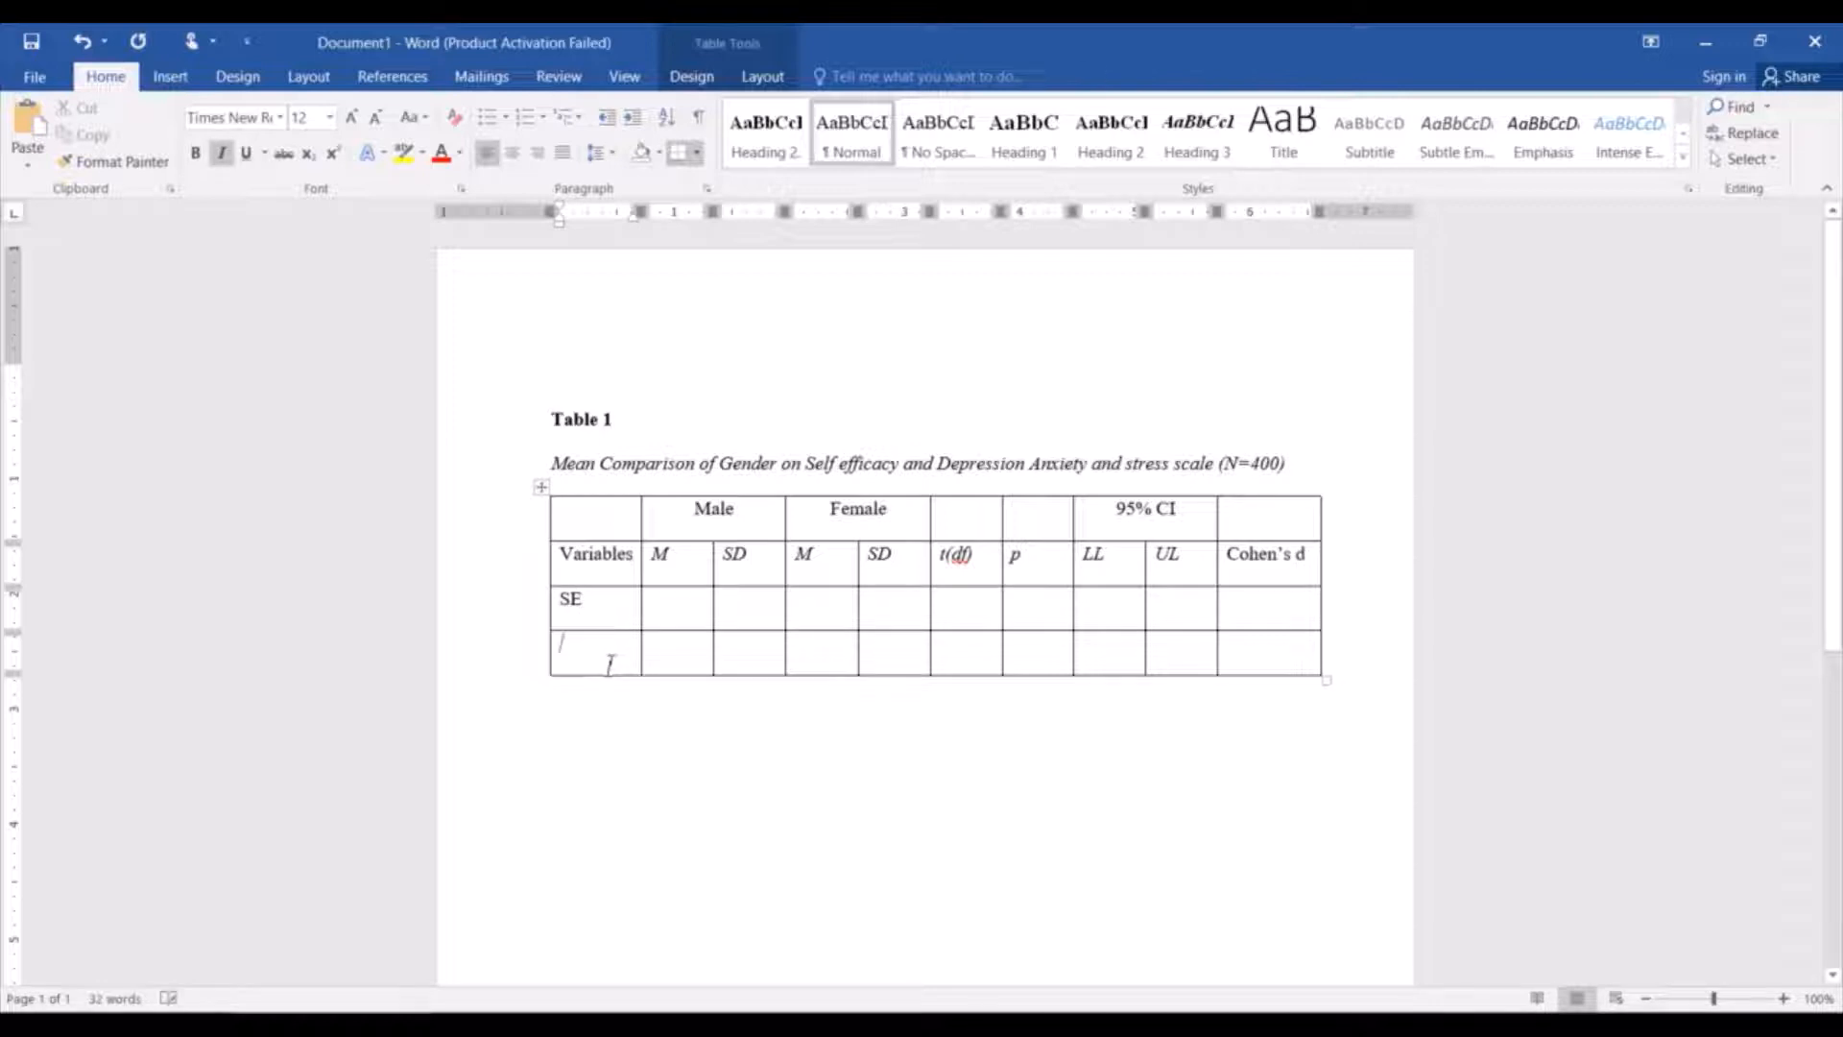
{"action": "key", "text": "ctrl+i"}
{"action": "type", "text": "DASS"}
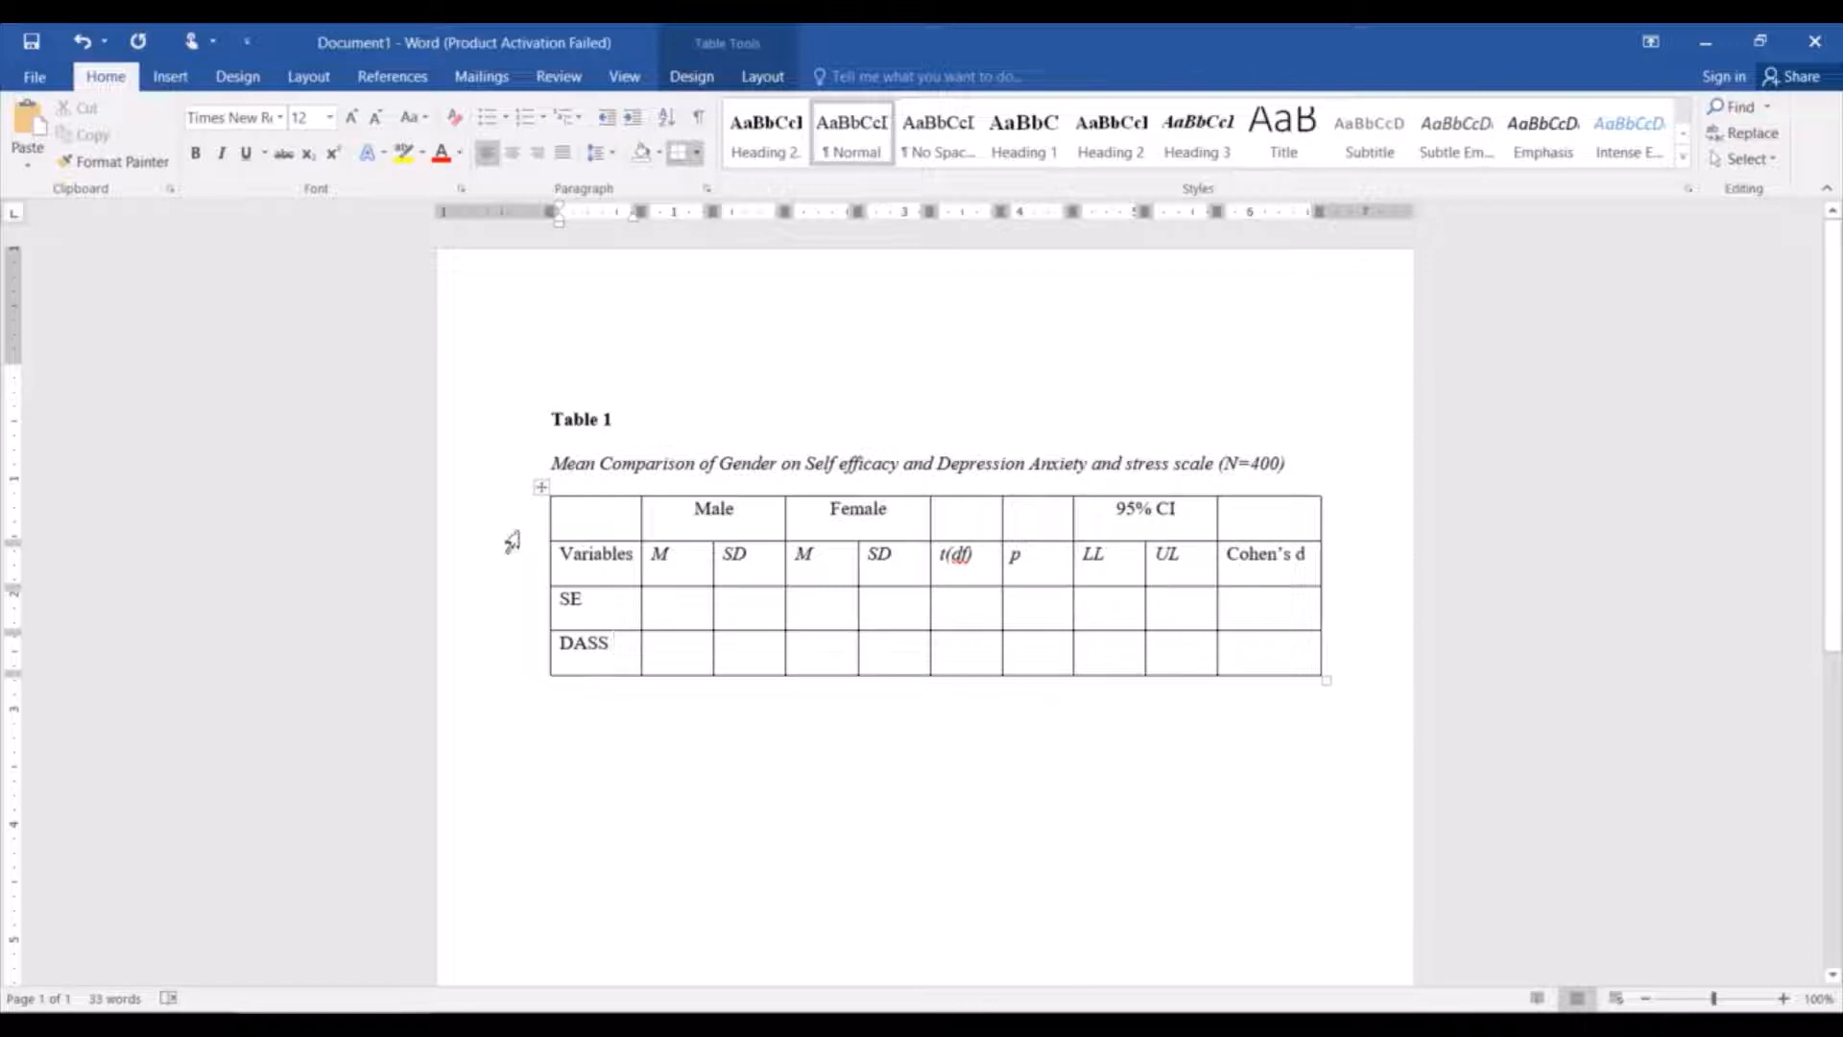
Remove all borders from the entire table.
{"action": "left_click", "coordinate": [543, 489]}
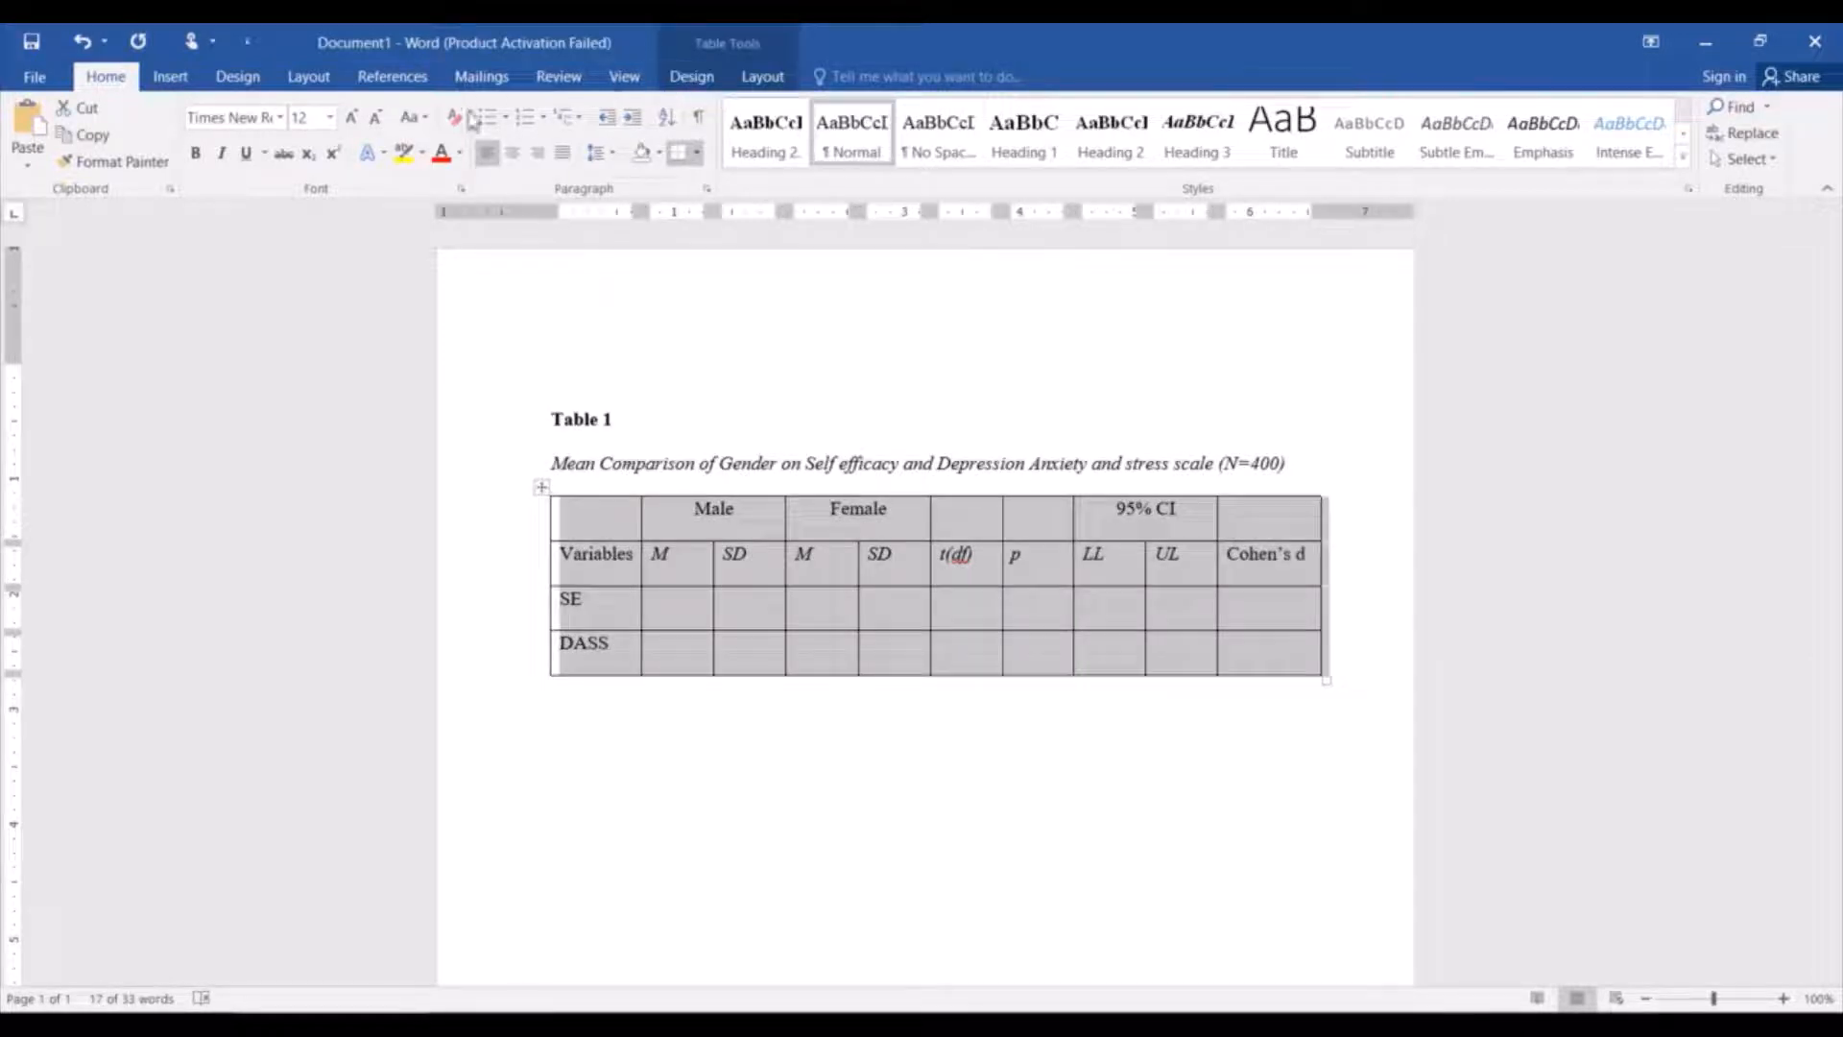
{"action": "left_click", "coordinate": [759, 76]}
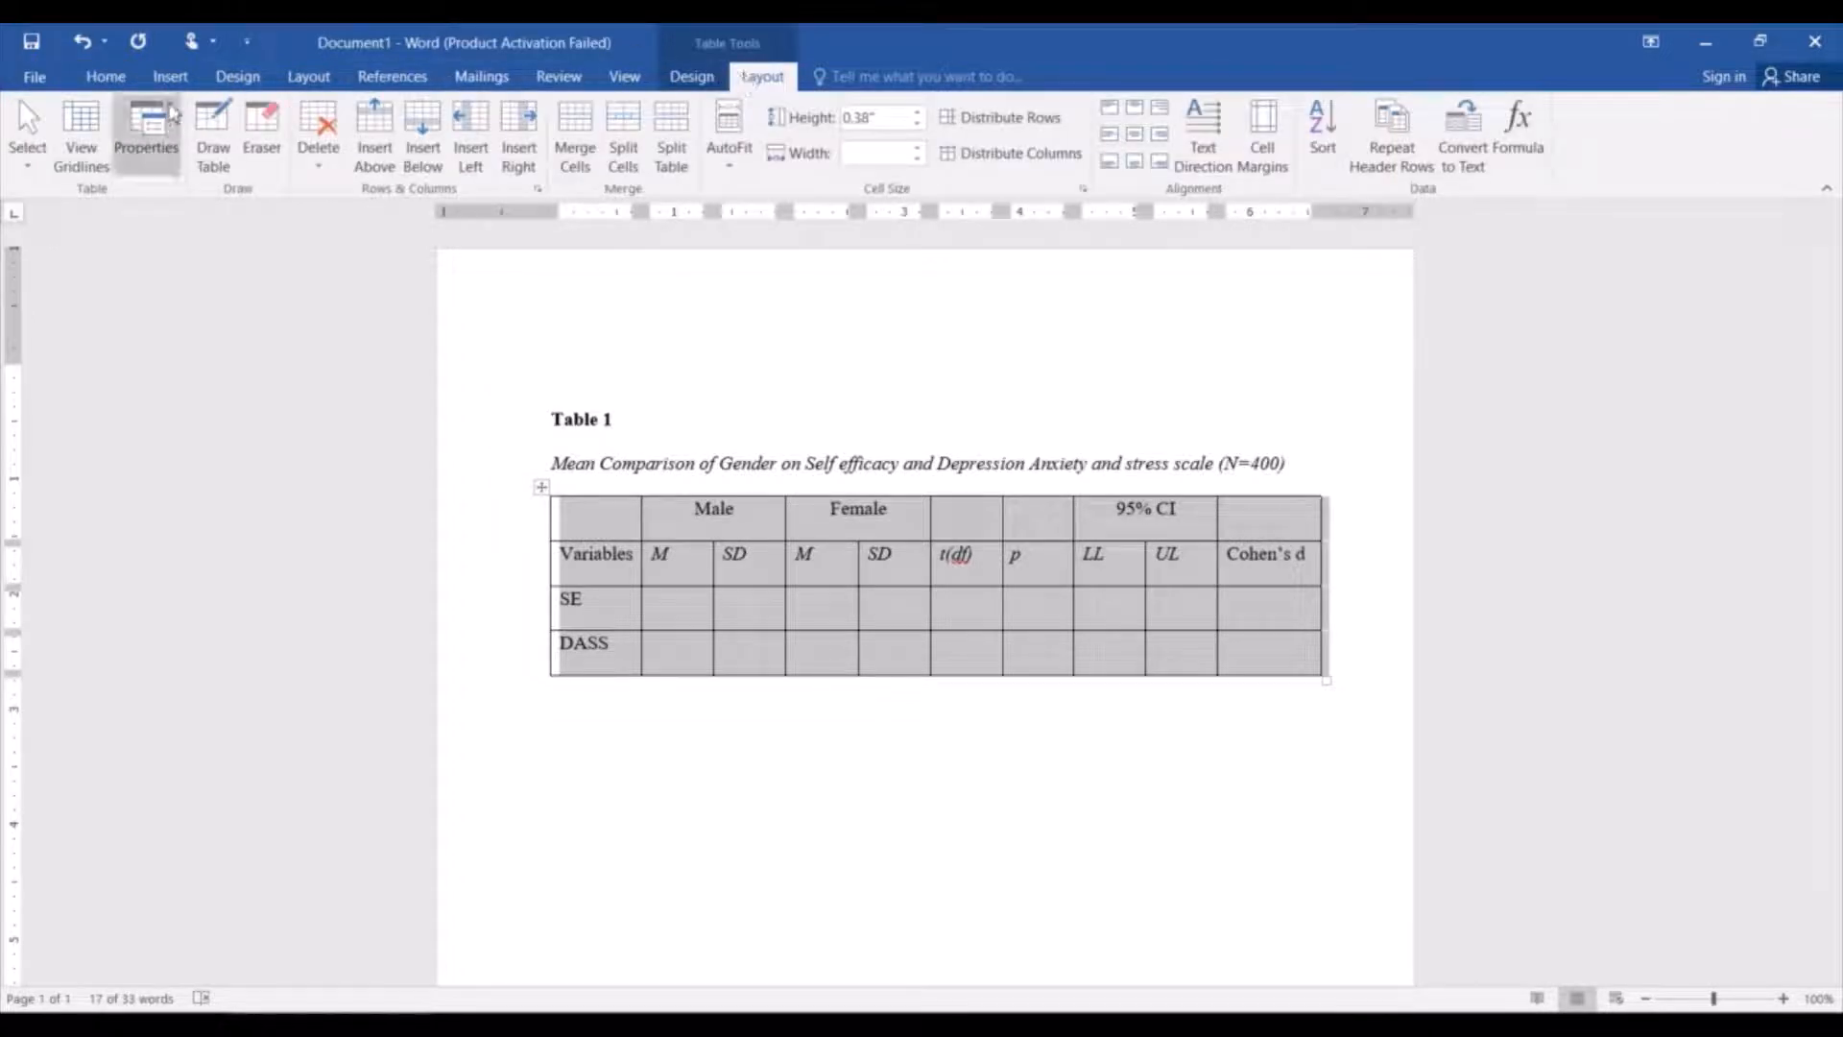
{"action": "left_click", "coordinate": [104, 82]}
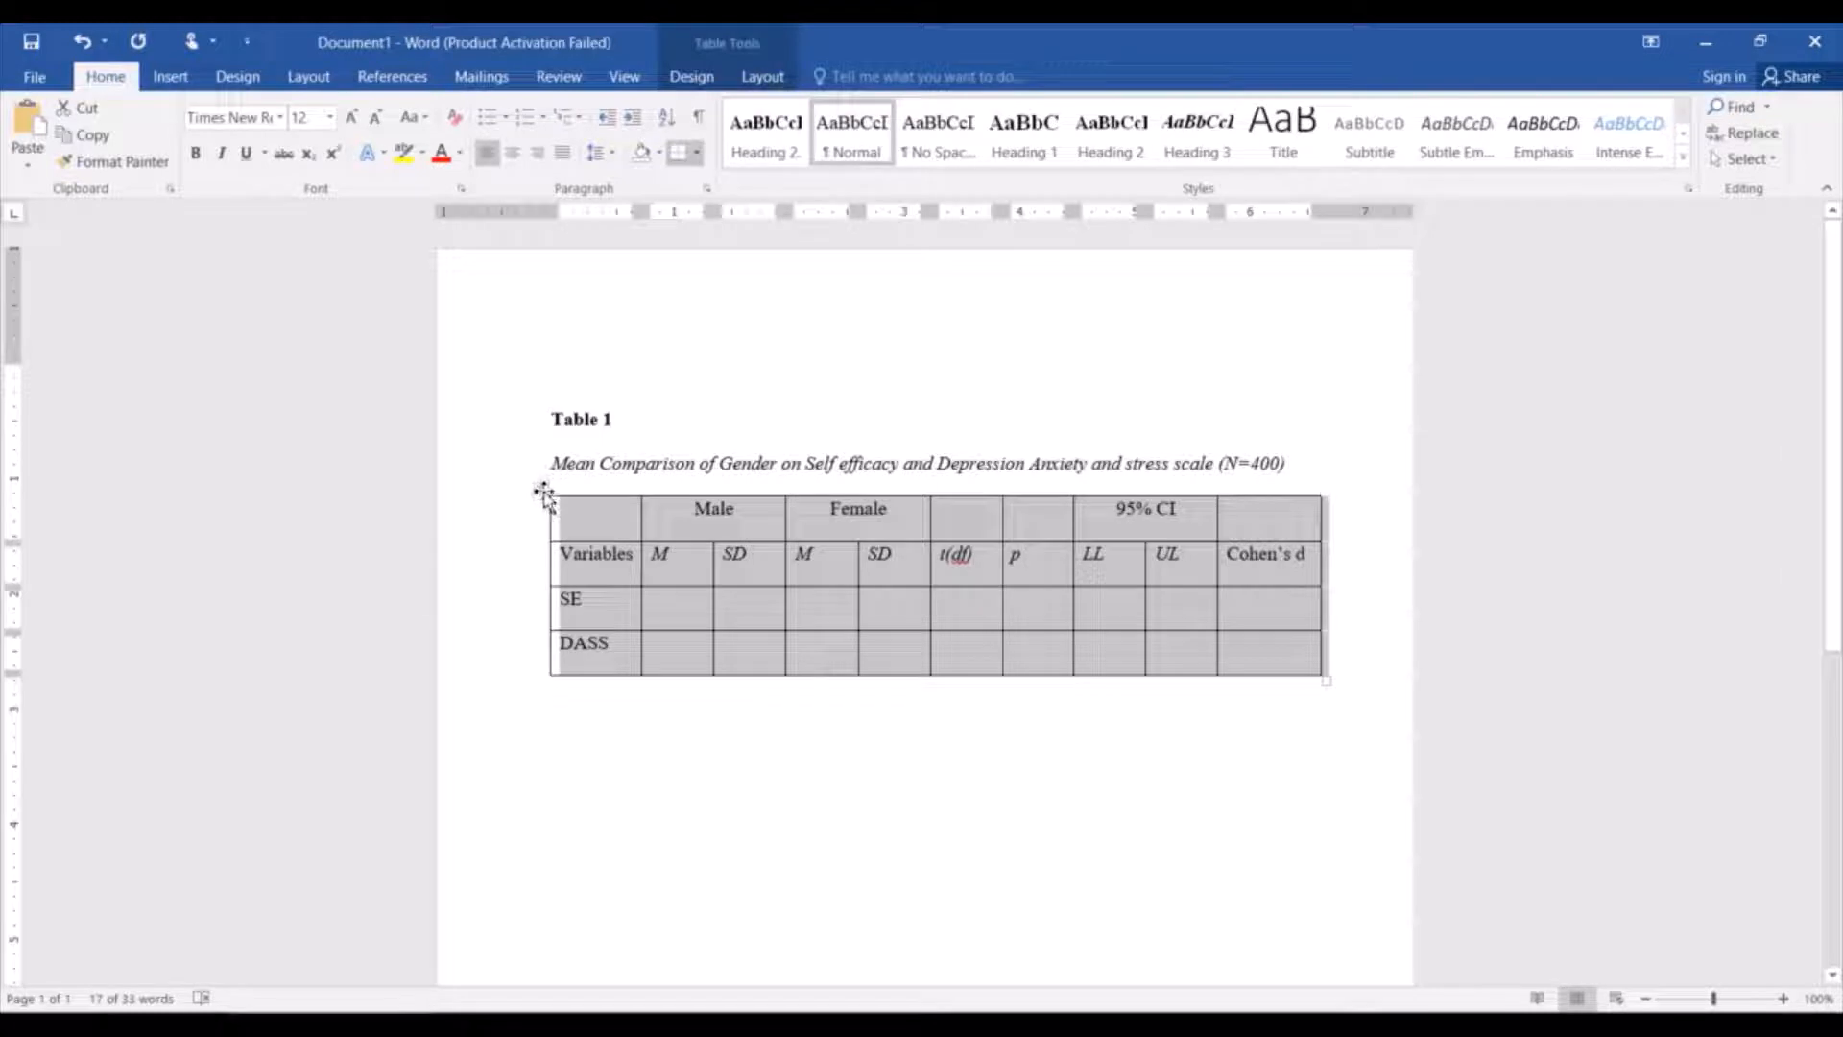
{"action": "left_click", "coordinate": [698, 153]}
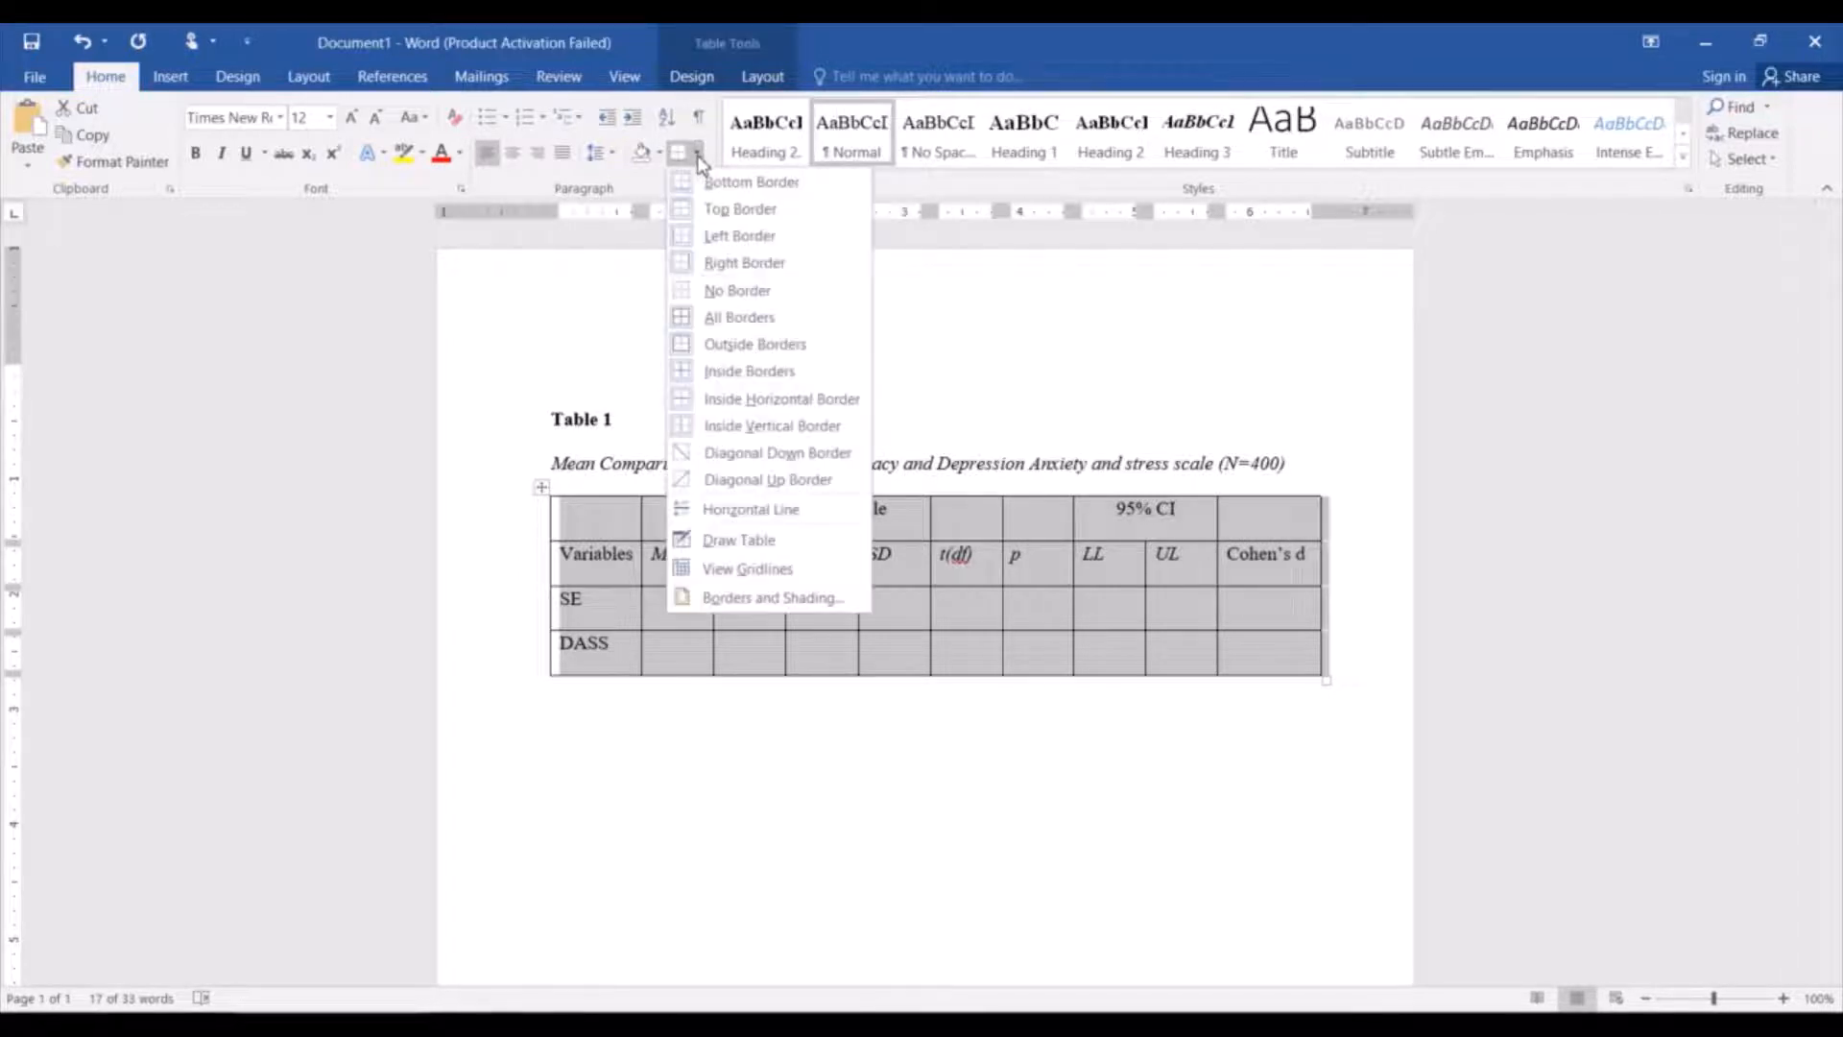
{"action": "left_click", "coordinate": [714, 291]}
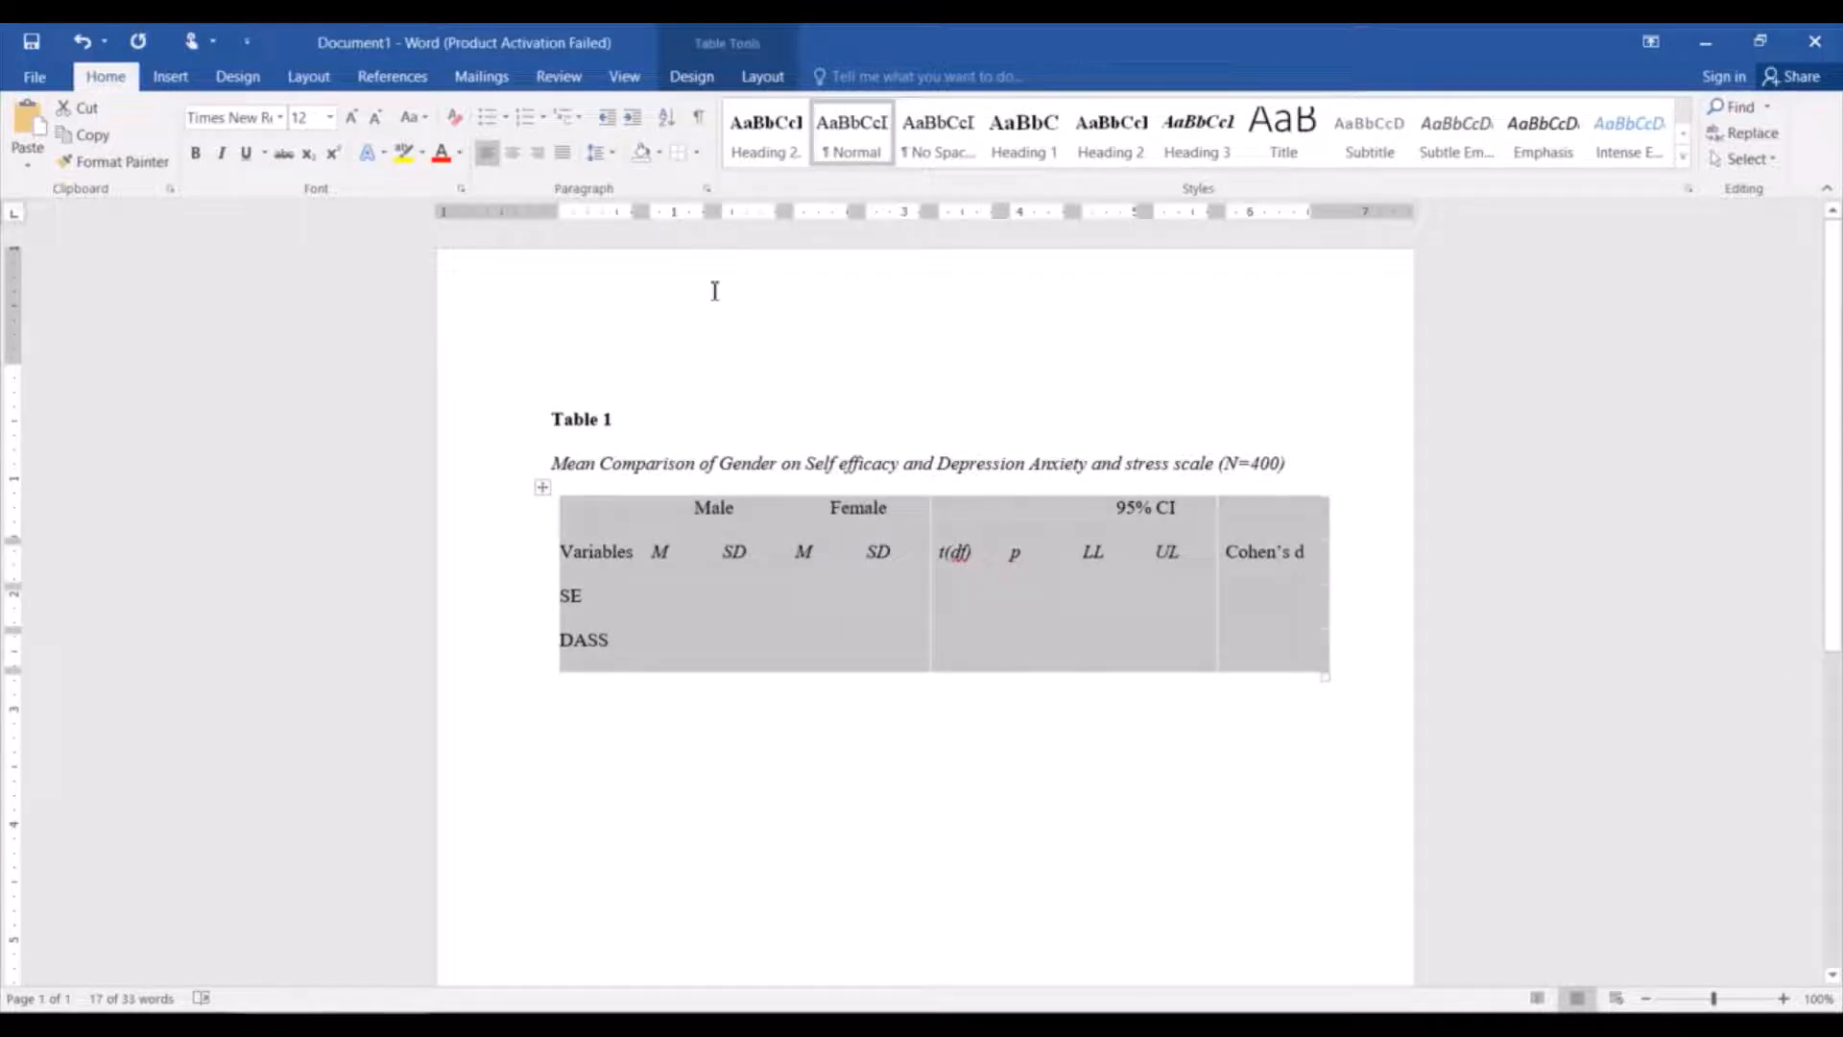
Add a bottom border and a top border to the whole table.
{"action": "left_click", "coordinate": [699, 153]}
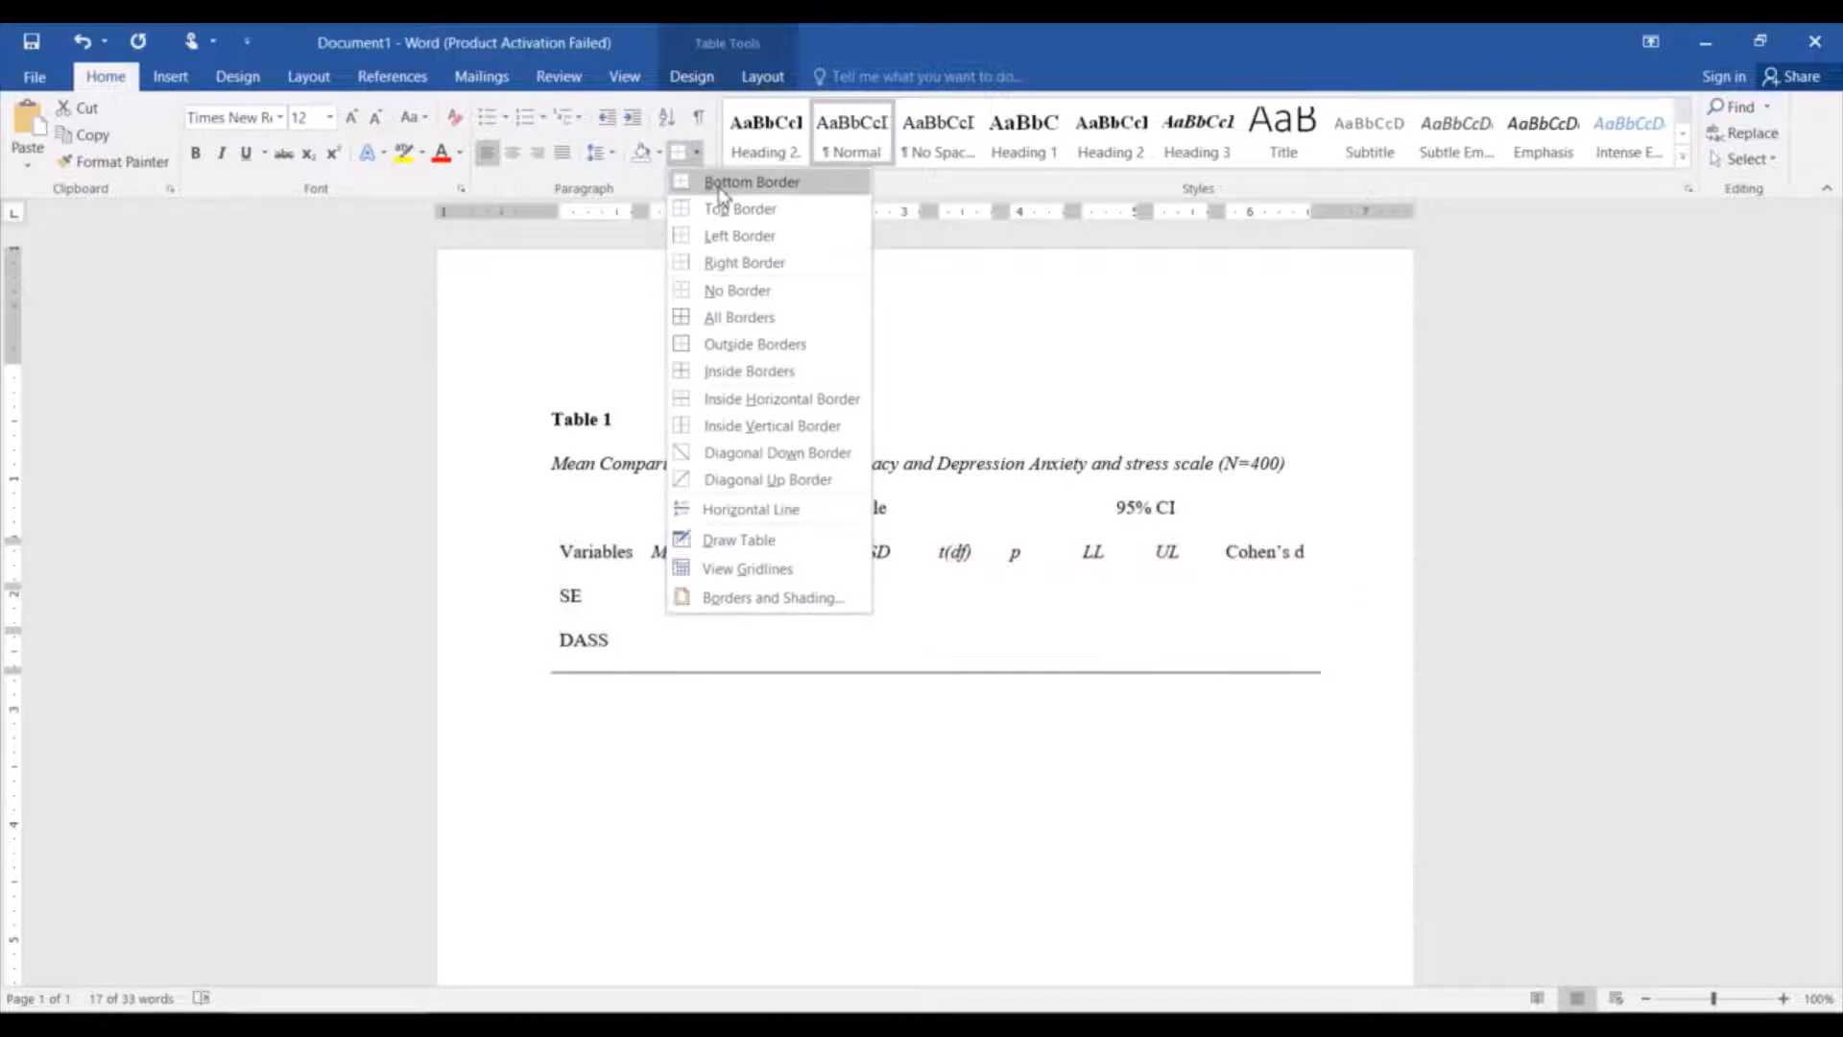
{"action": "left_click", "coordinate": [722, 194]}
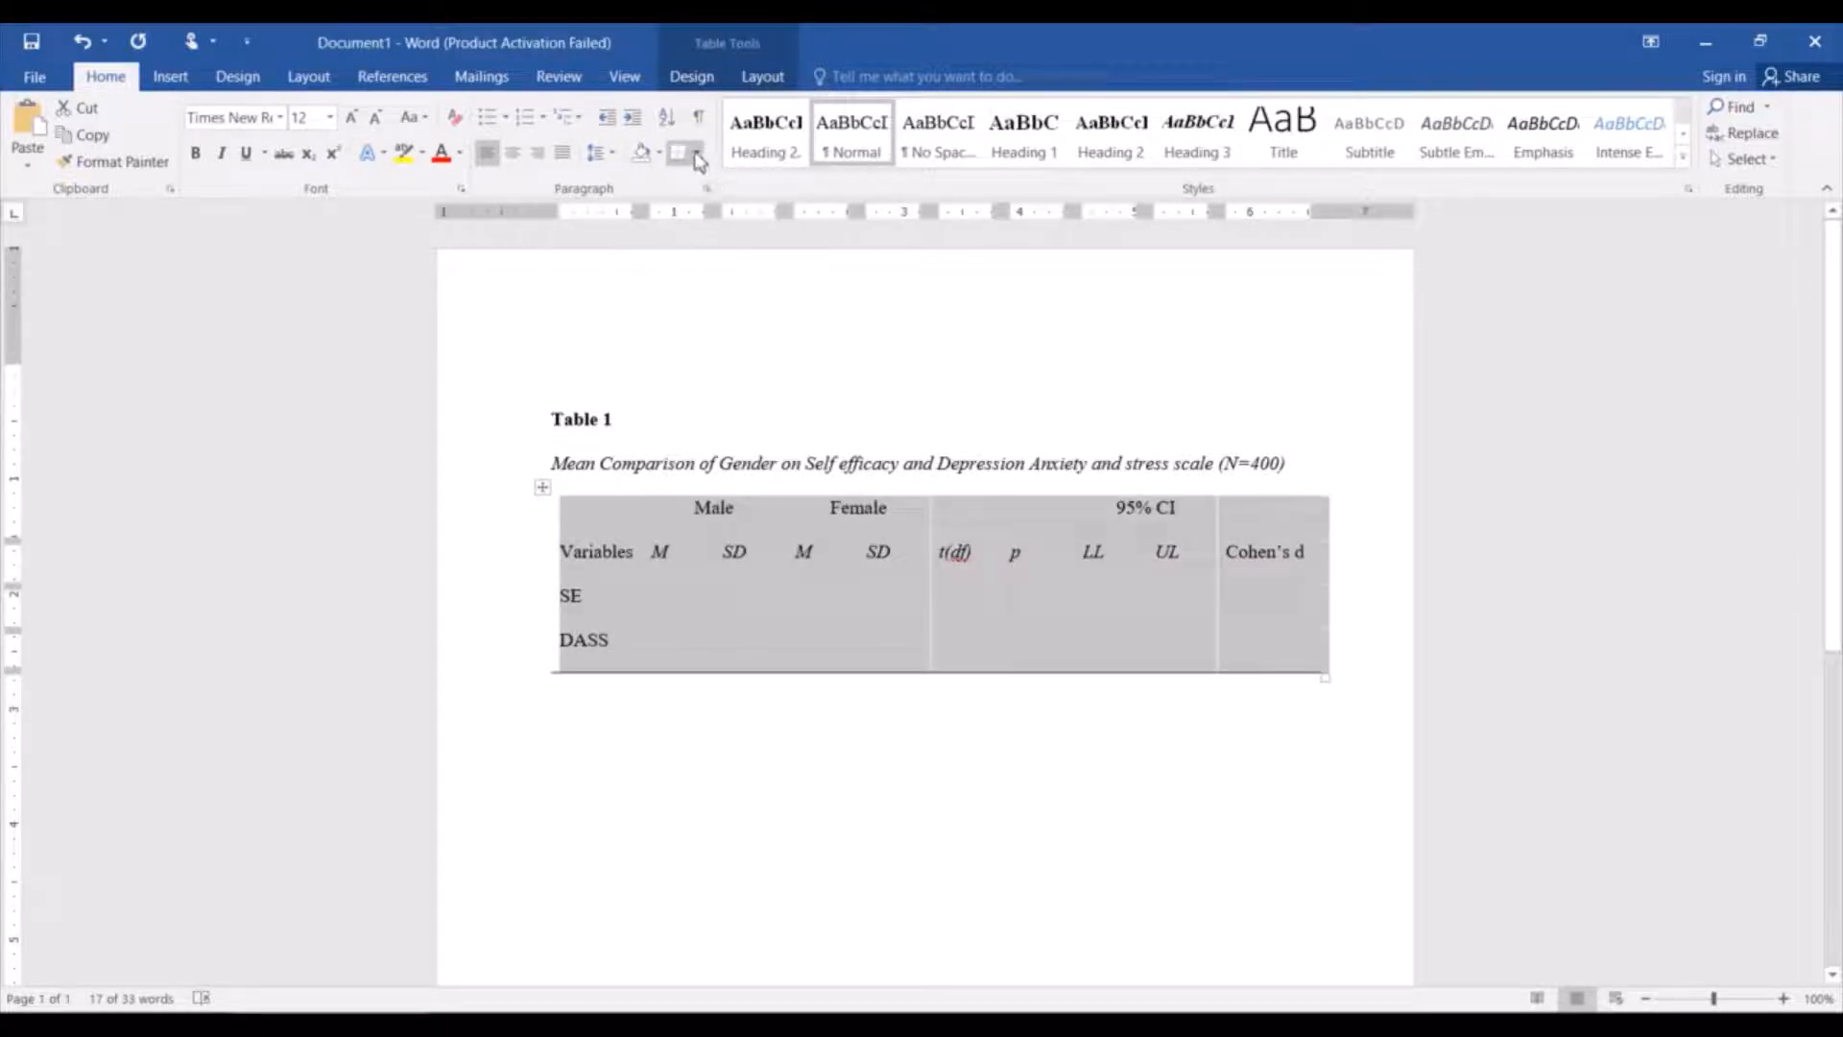
{"action": "left_click", "coordinate": [697, 152]}
{"action": "left_click", "coordinate": [719, 210]}
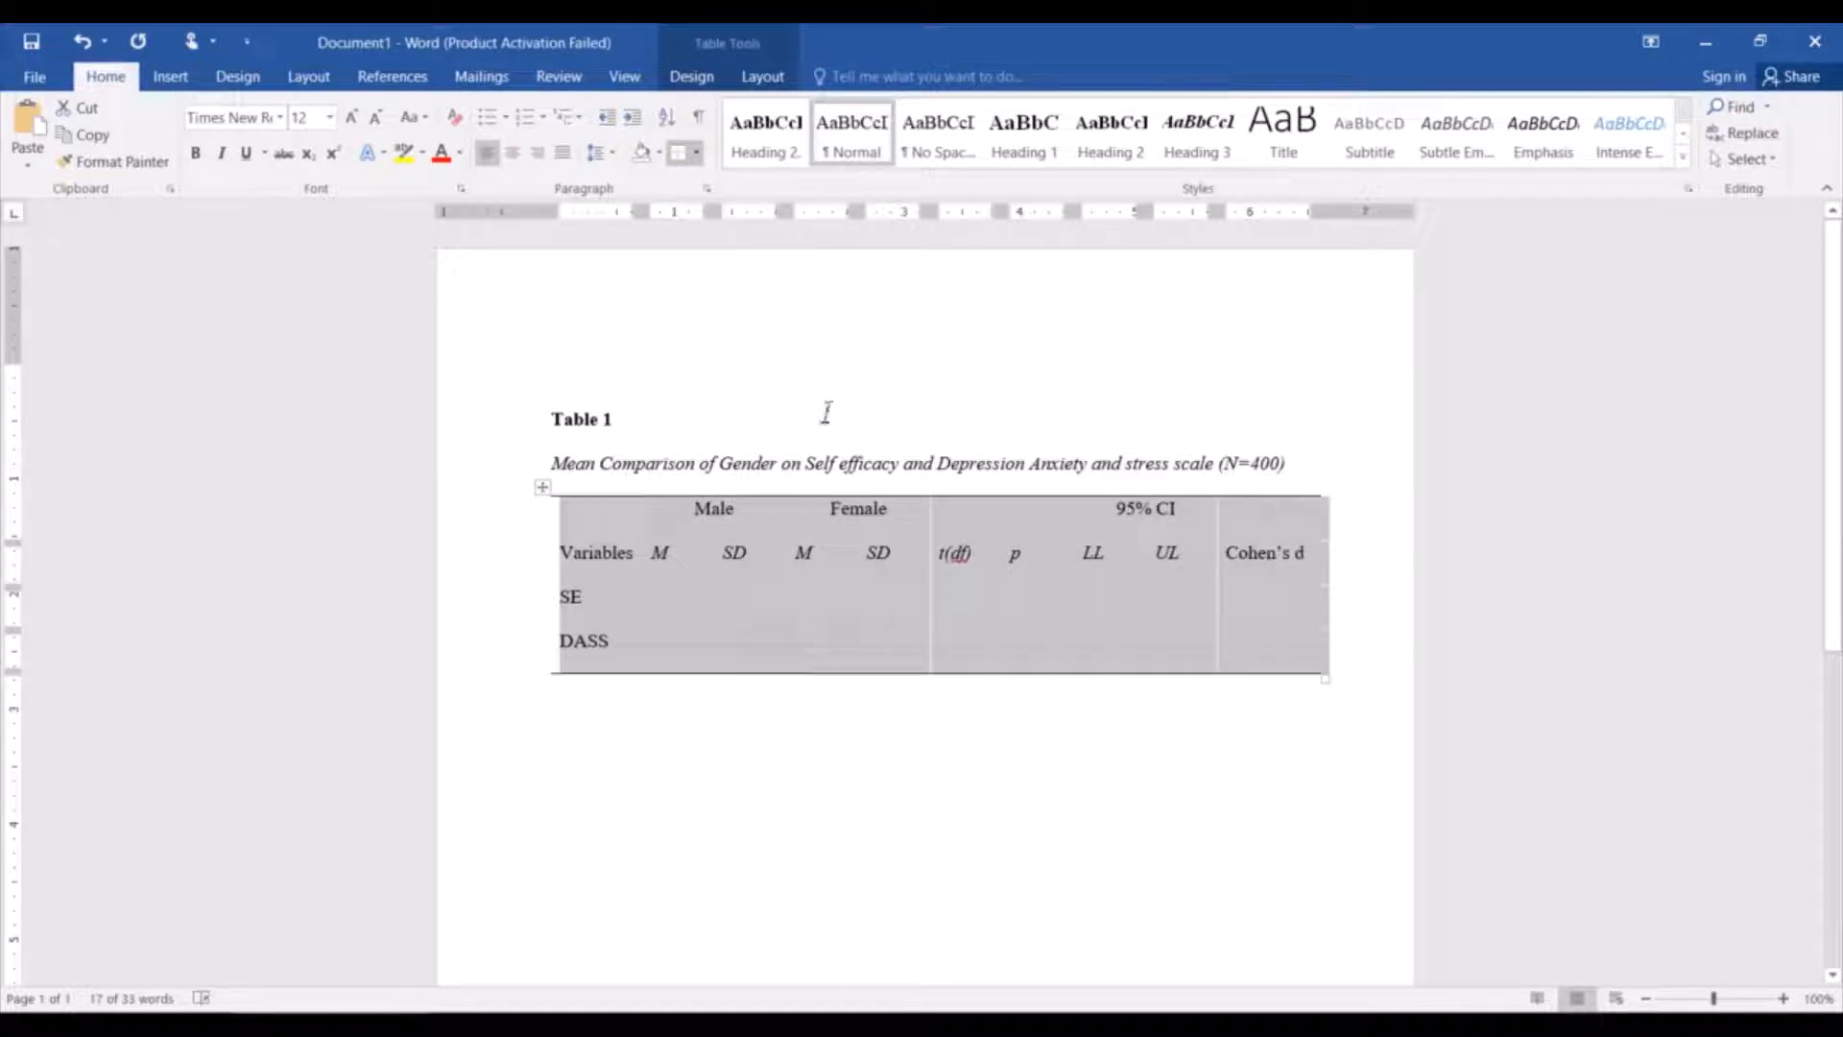
{"action": "left_click", "coordinate": [822, 595]}
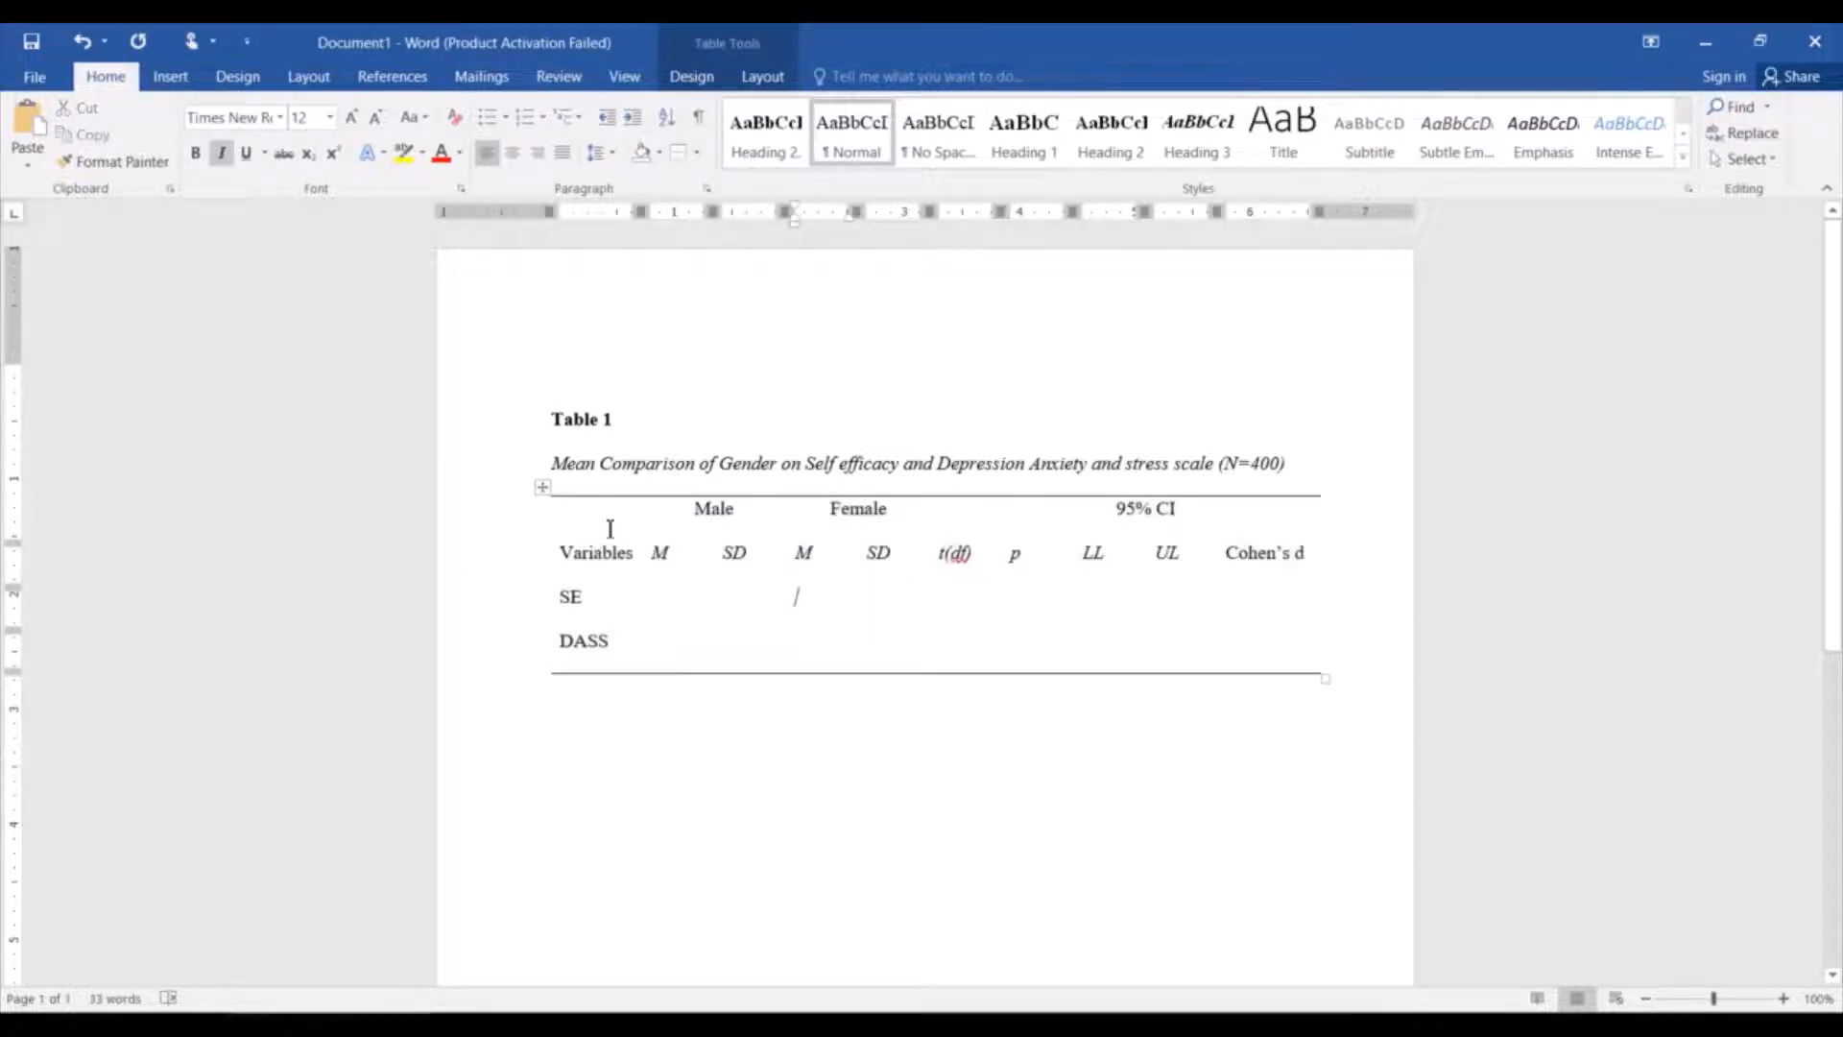
Add a bottom border beneath the Male and Female header cells.
{"action": "left_click_drag", "start_coordinate": [595, 514], "coordinate": [1283, 521]}
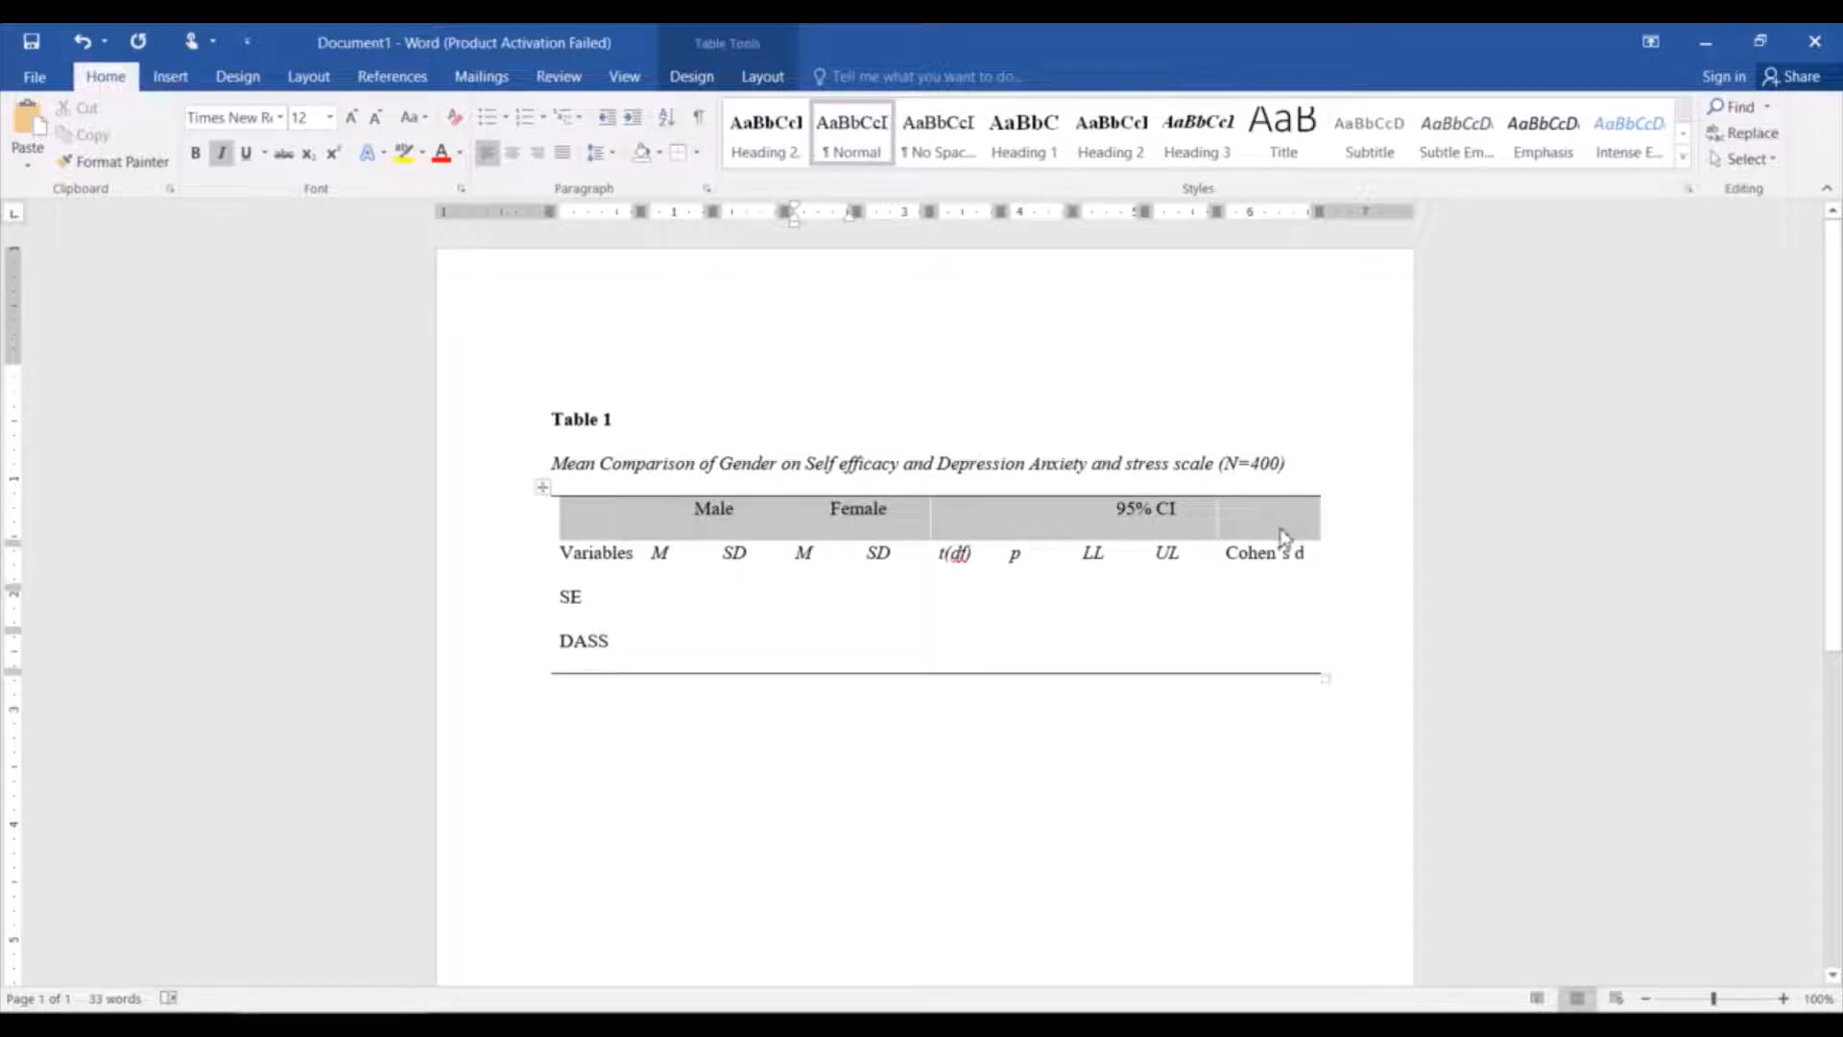
{"action": "left_click", "coordinate": [1284, 536]}
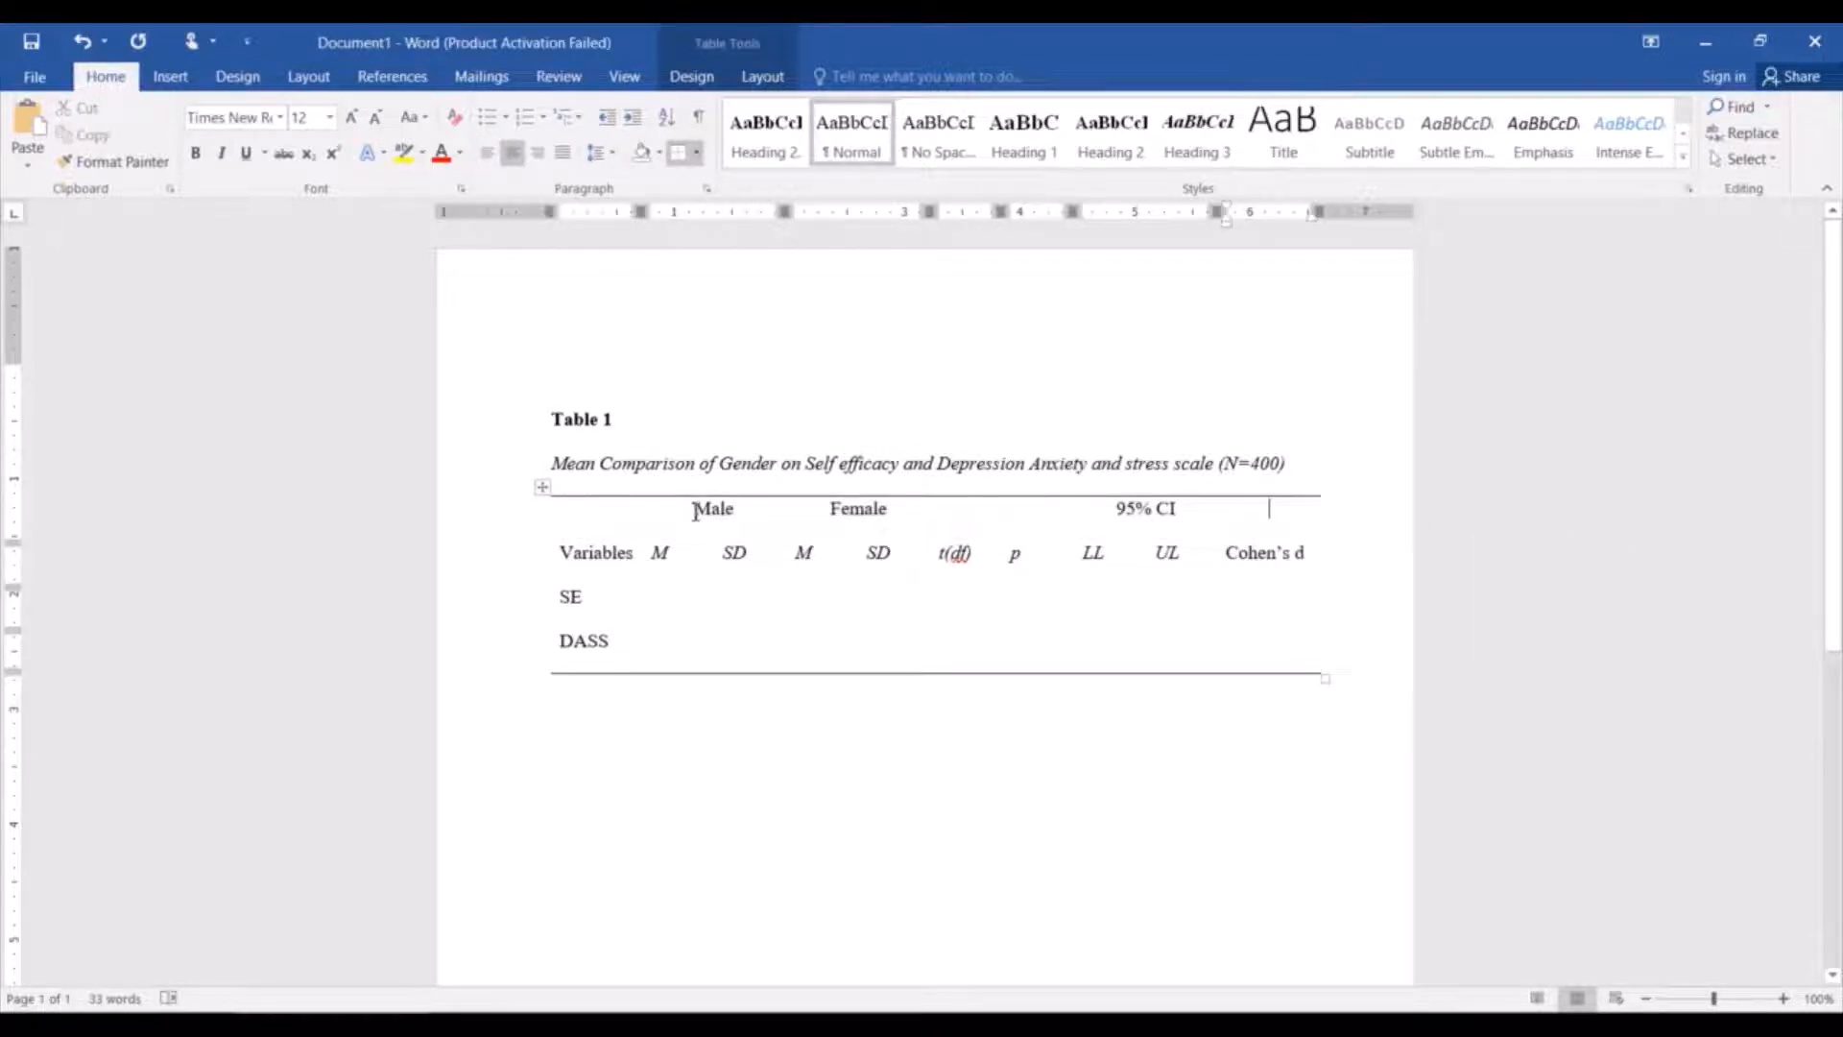
{"action": "left_click_drag", "start_coordinate": [696, 512], "coordinate": [878, 519]}
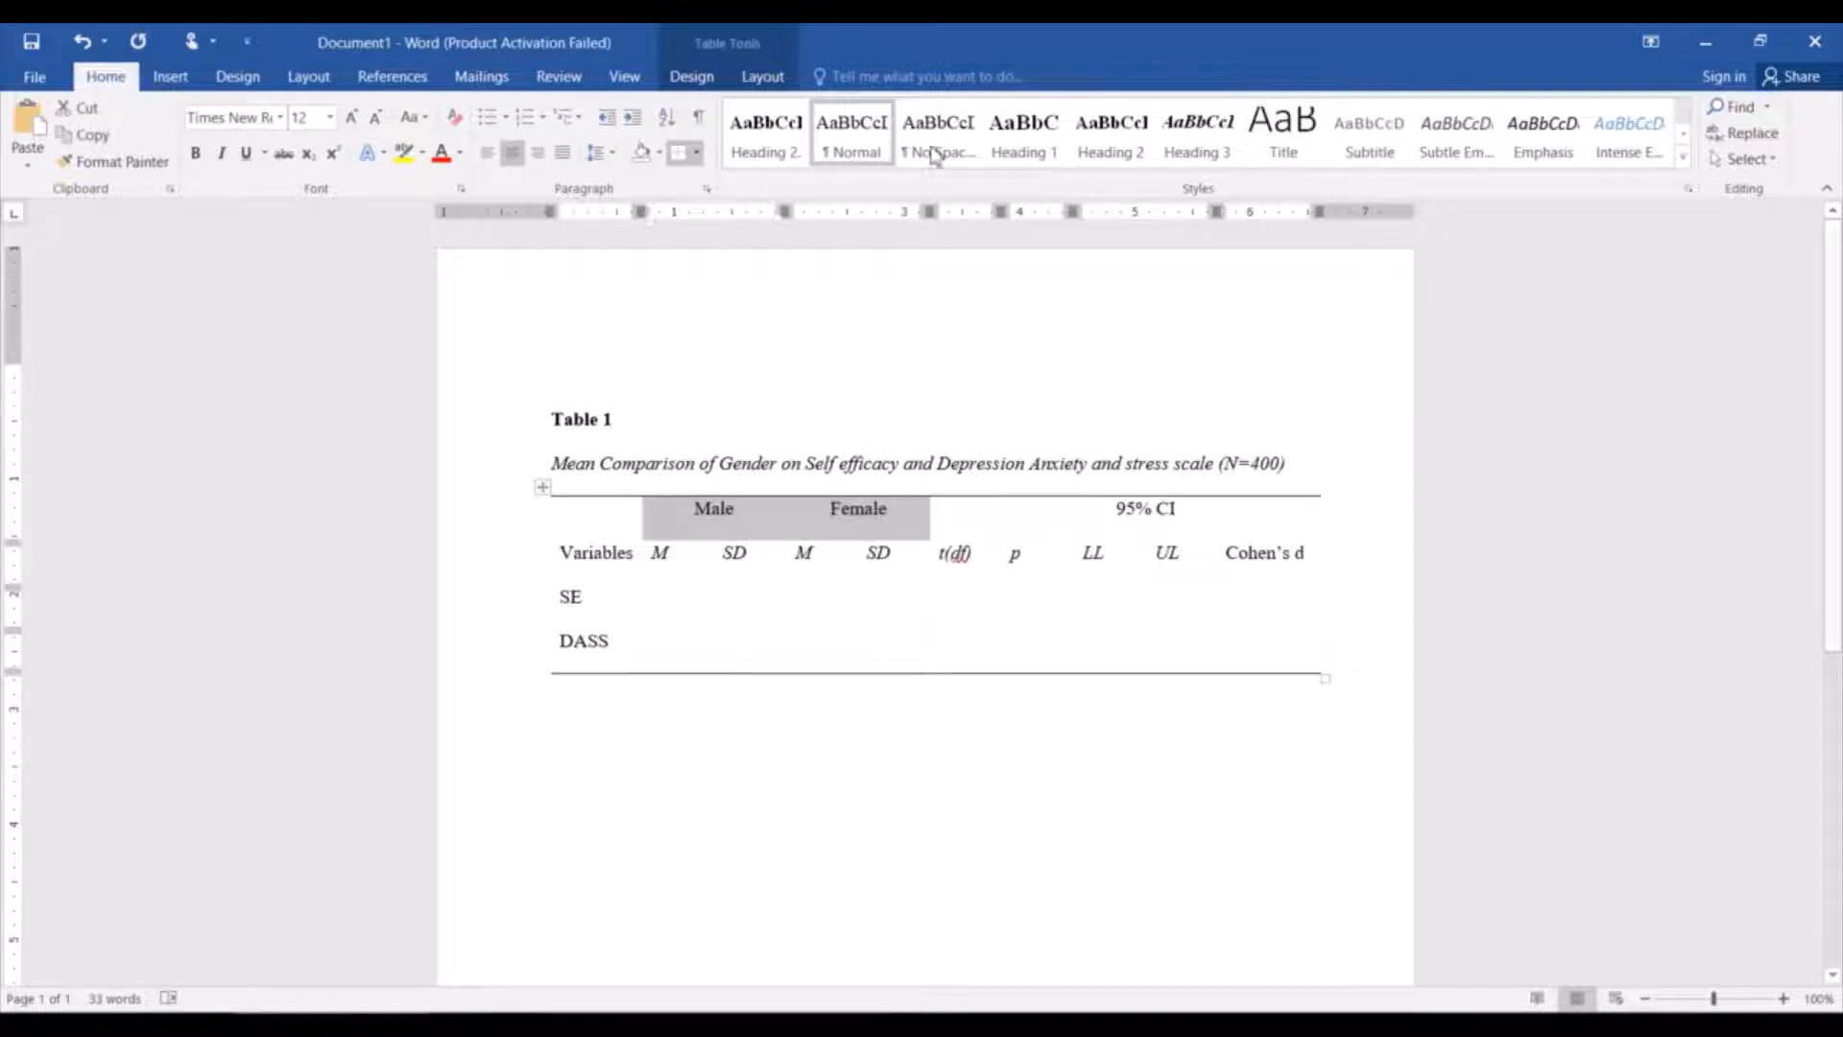
{"action": "left_click", "coordinate": [697, 153]}
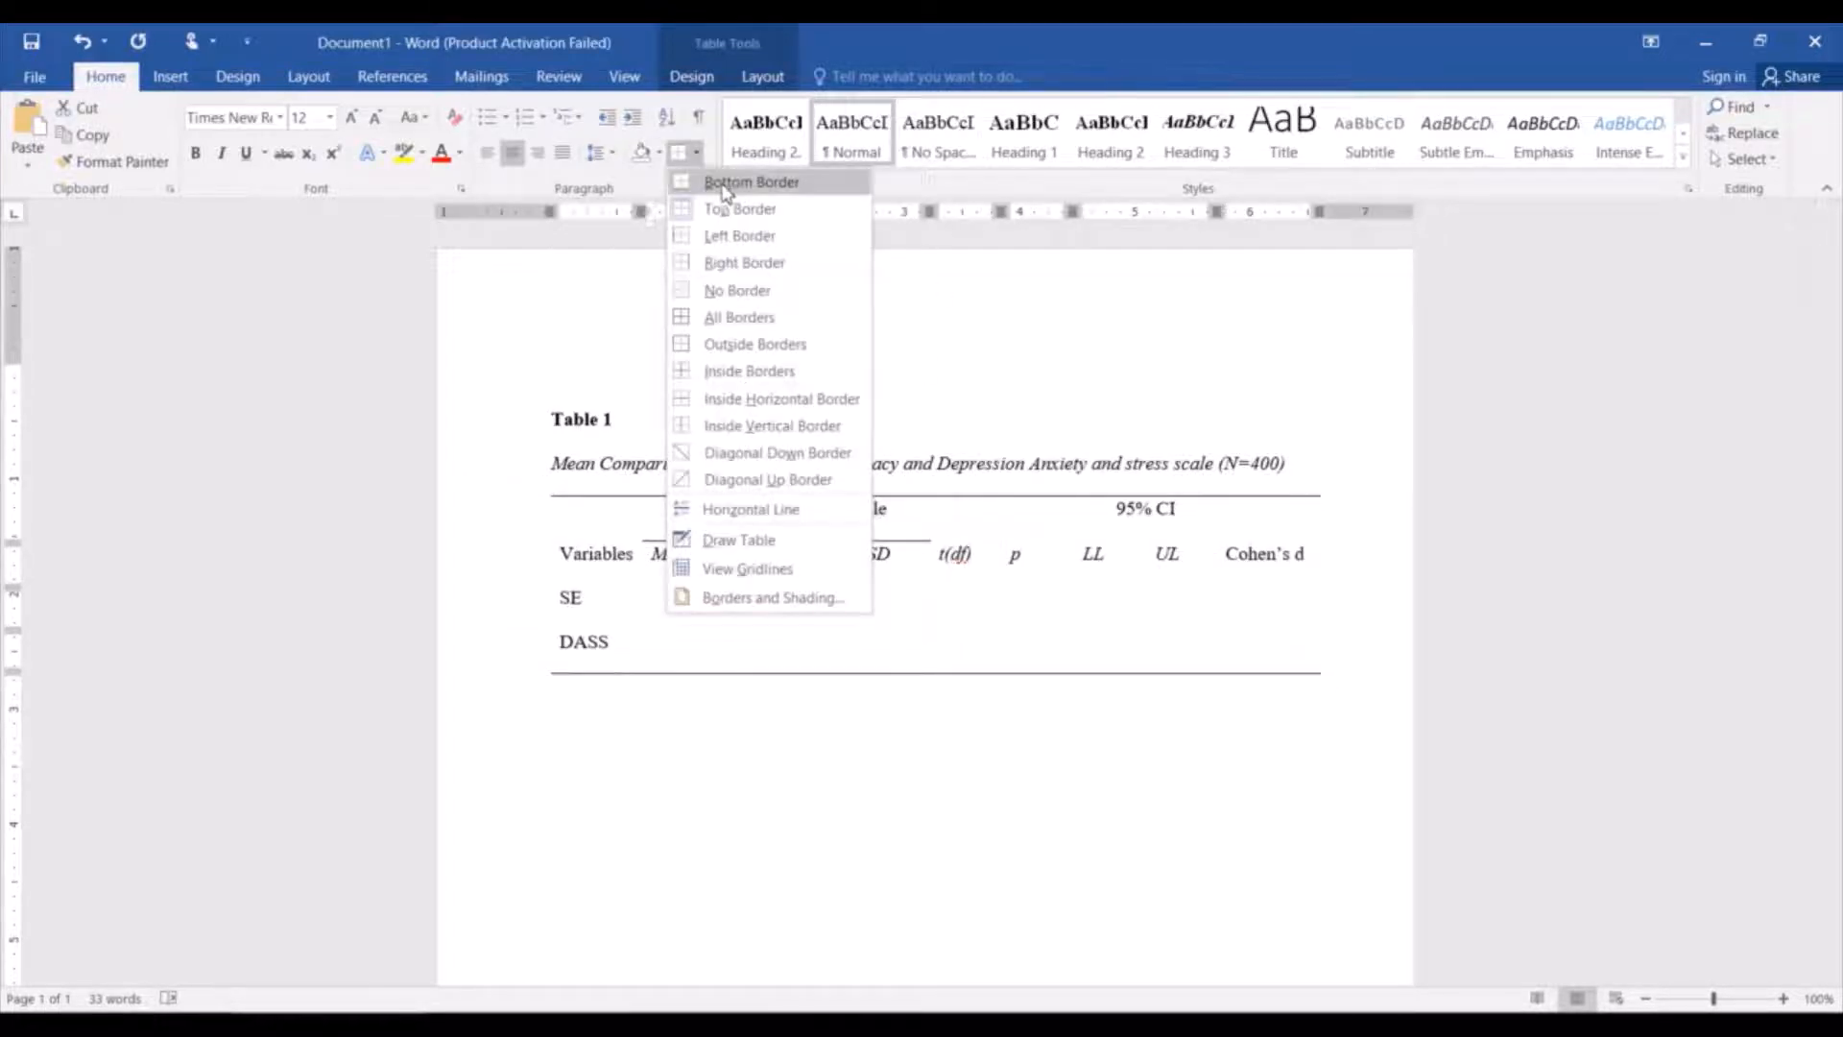
{"action": "left_click", "coordinate": [723, 184]}
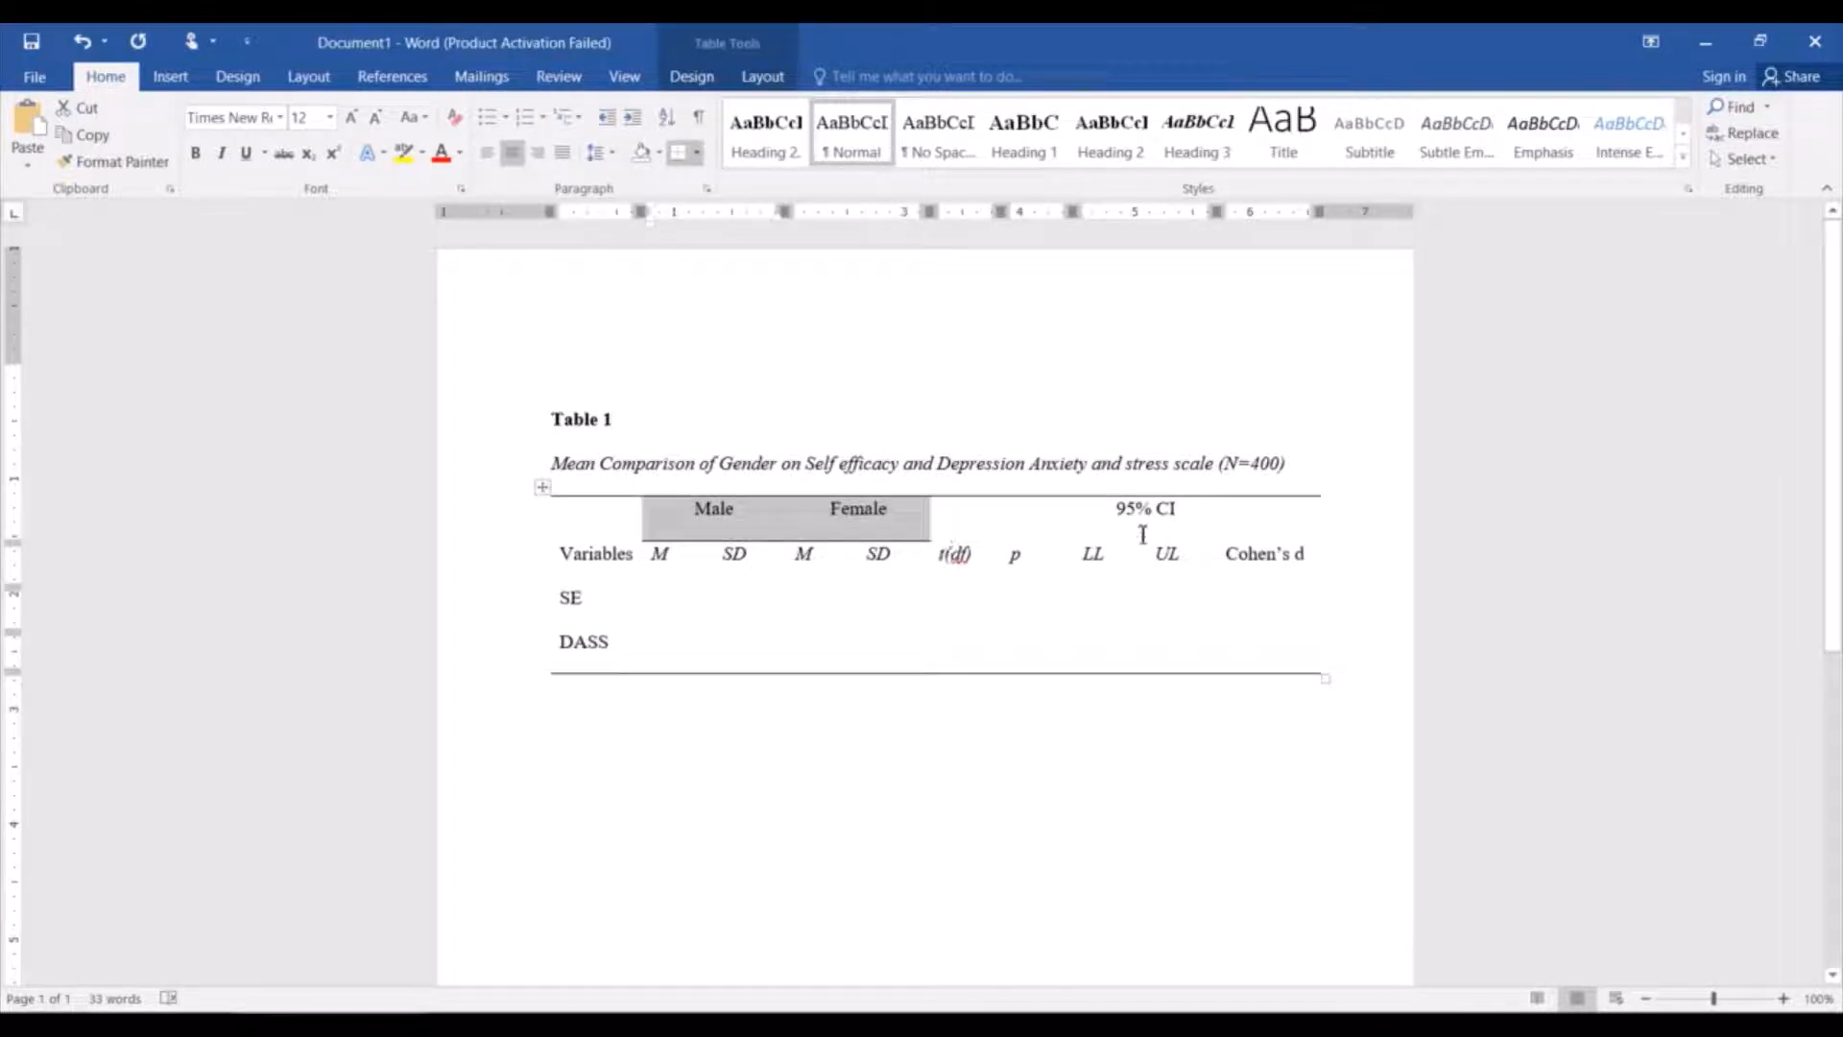
Add a bottom border beneath the 95% CI header cell.
{"action": "left_click_drag", "start_coordinate": [1142, 516], "coordinate": [1191, 514]}
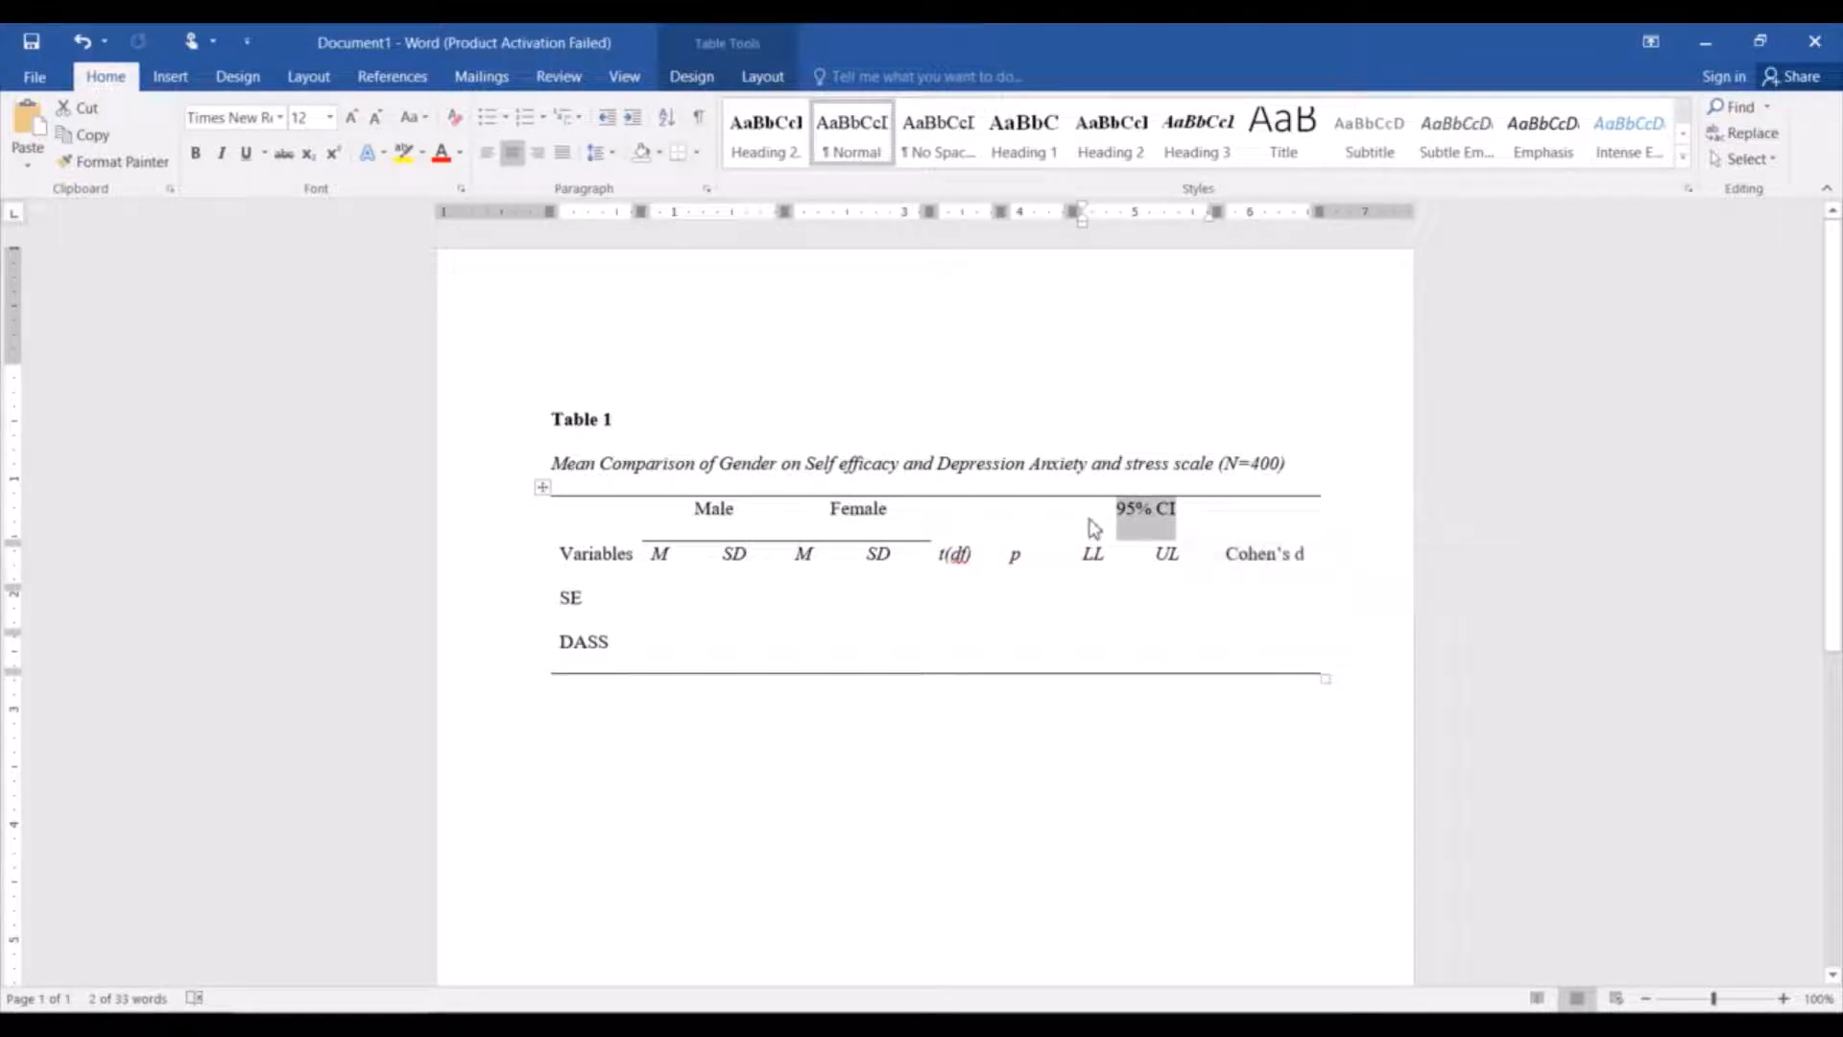
{"action": "left_click_drag", "start_coordinate": [1090, 519], "coordinate": [1212, 531]}
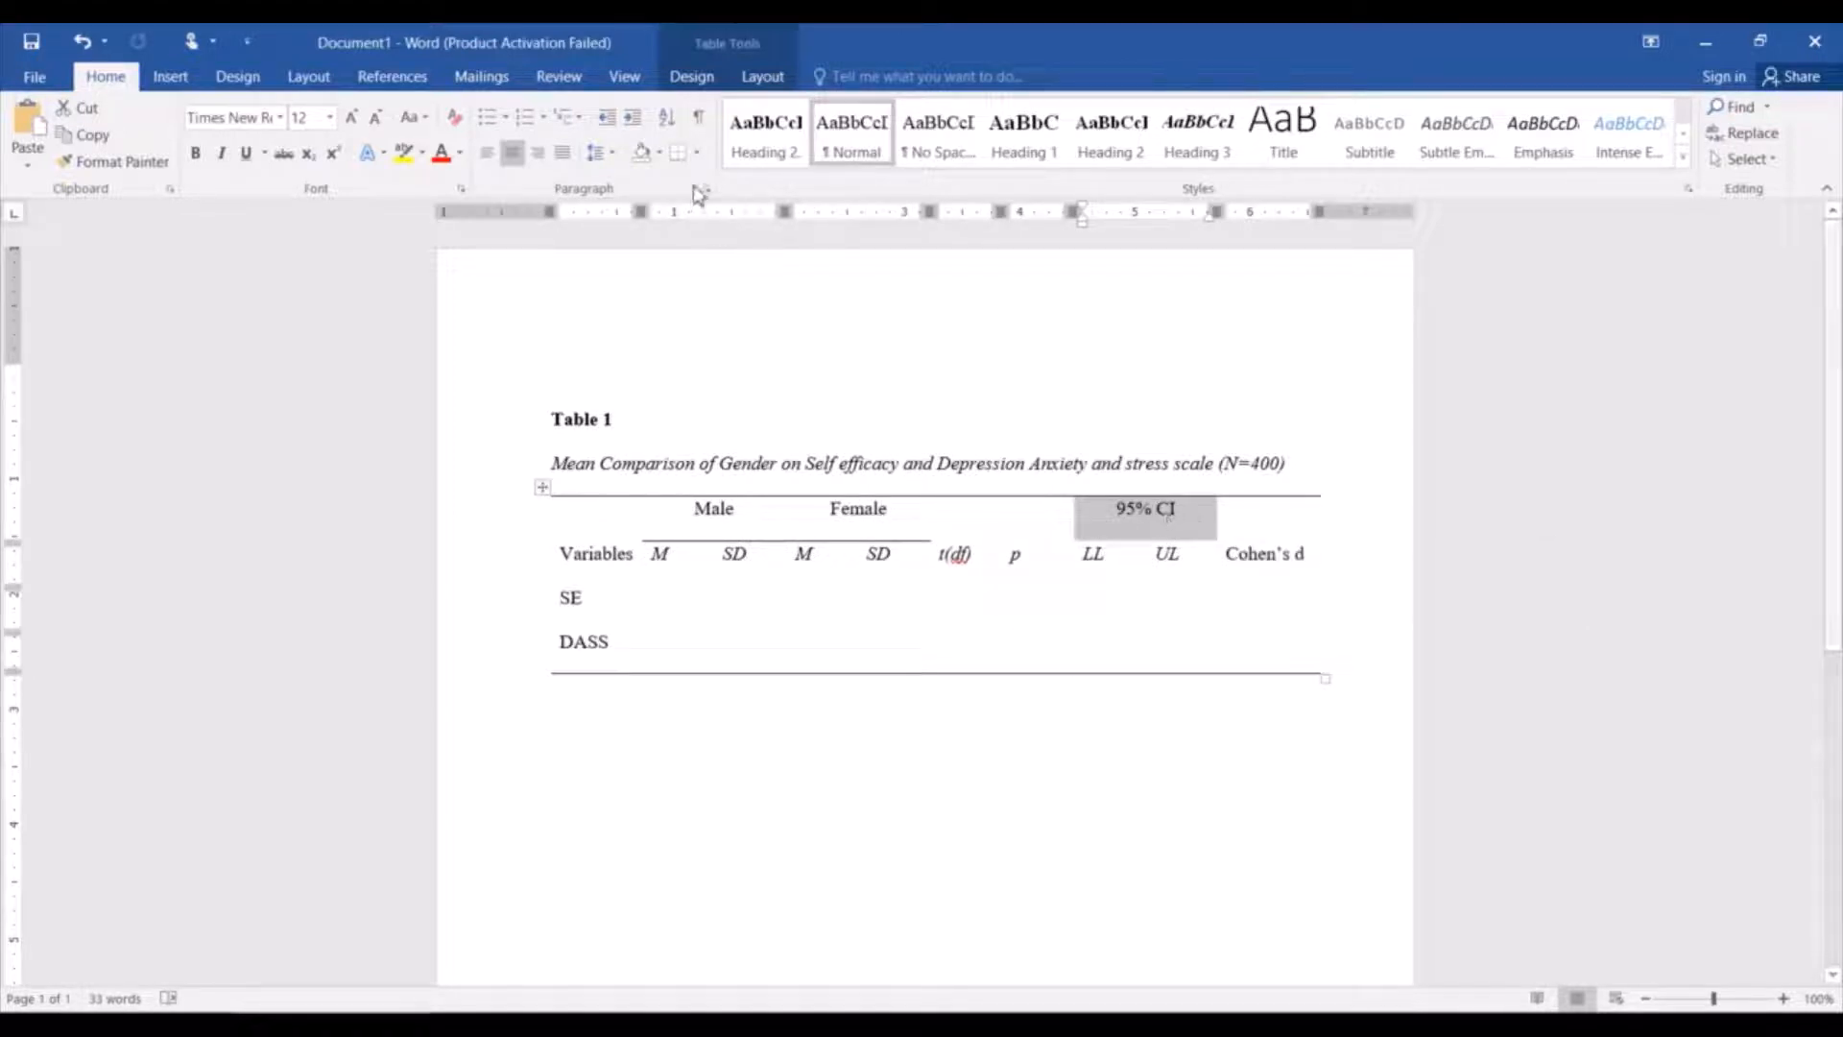
{"action": "left_click", "coordinate": [697, 152]}
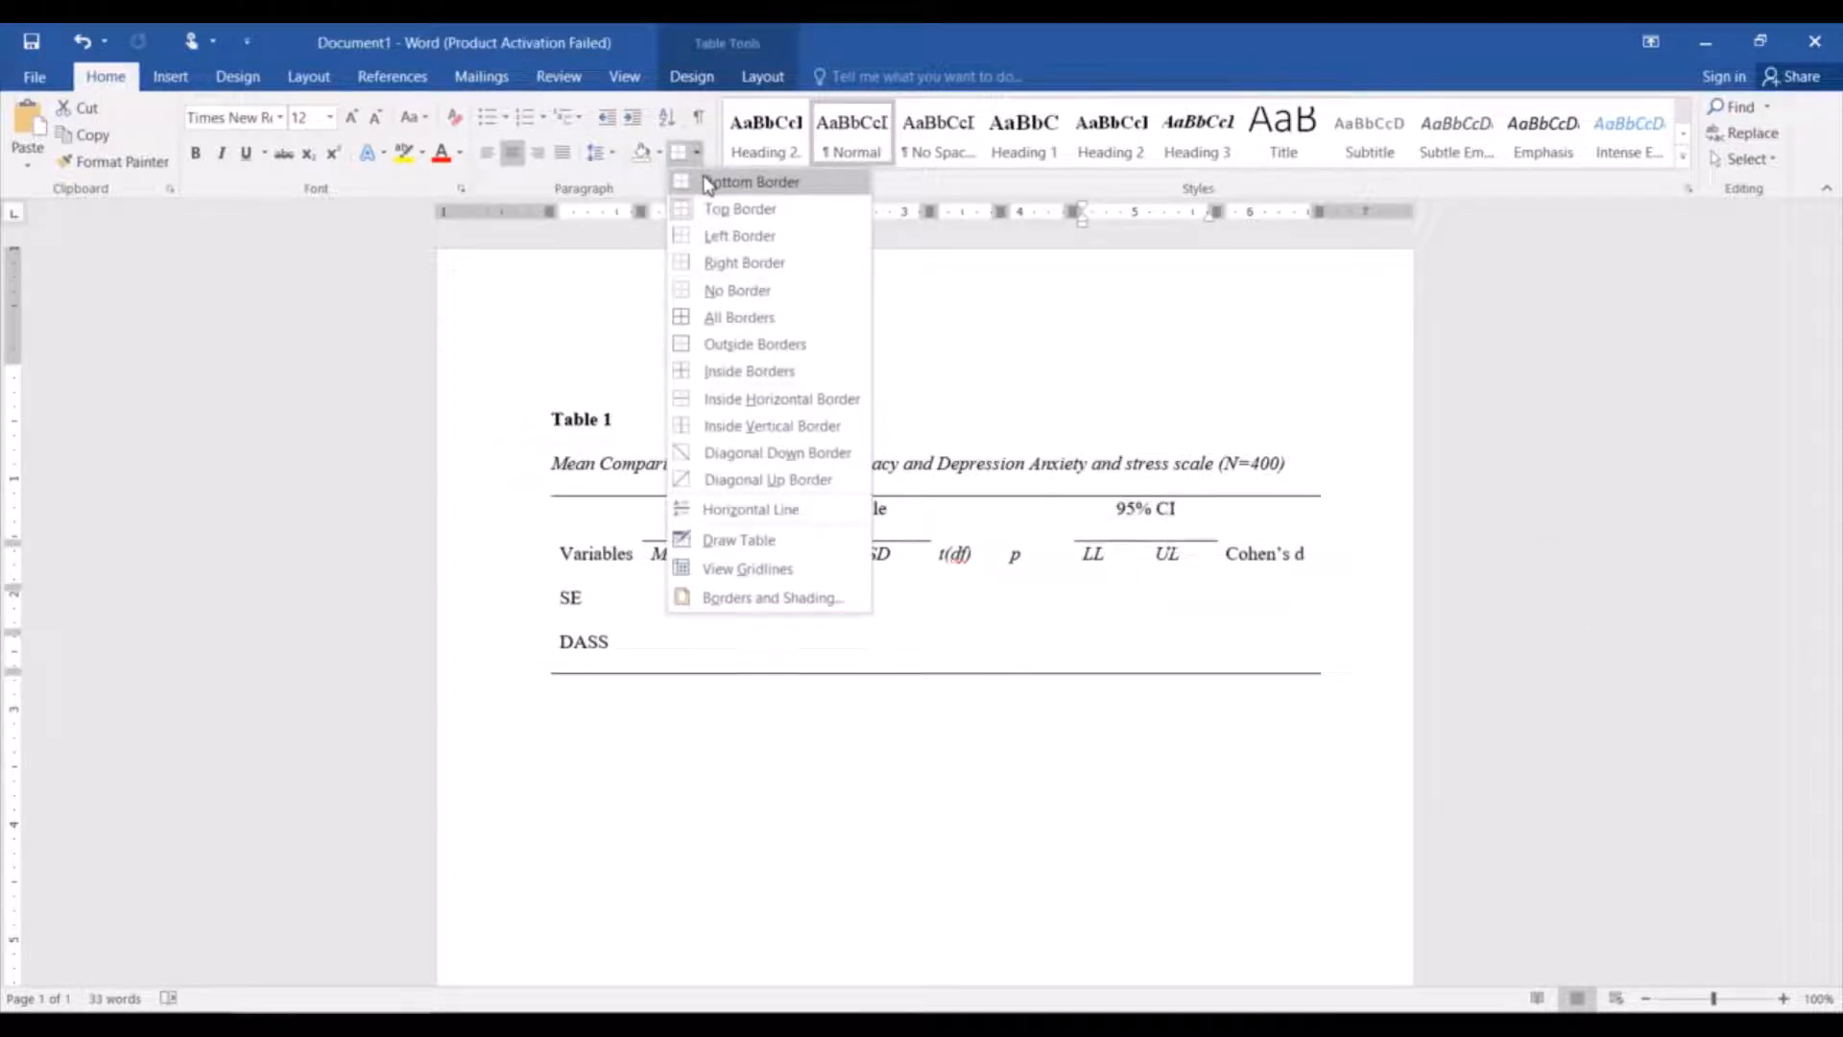
{"action": "left_click", "coordinate": [708, 182]}
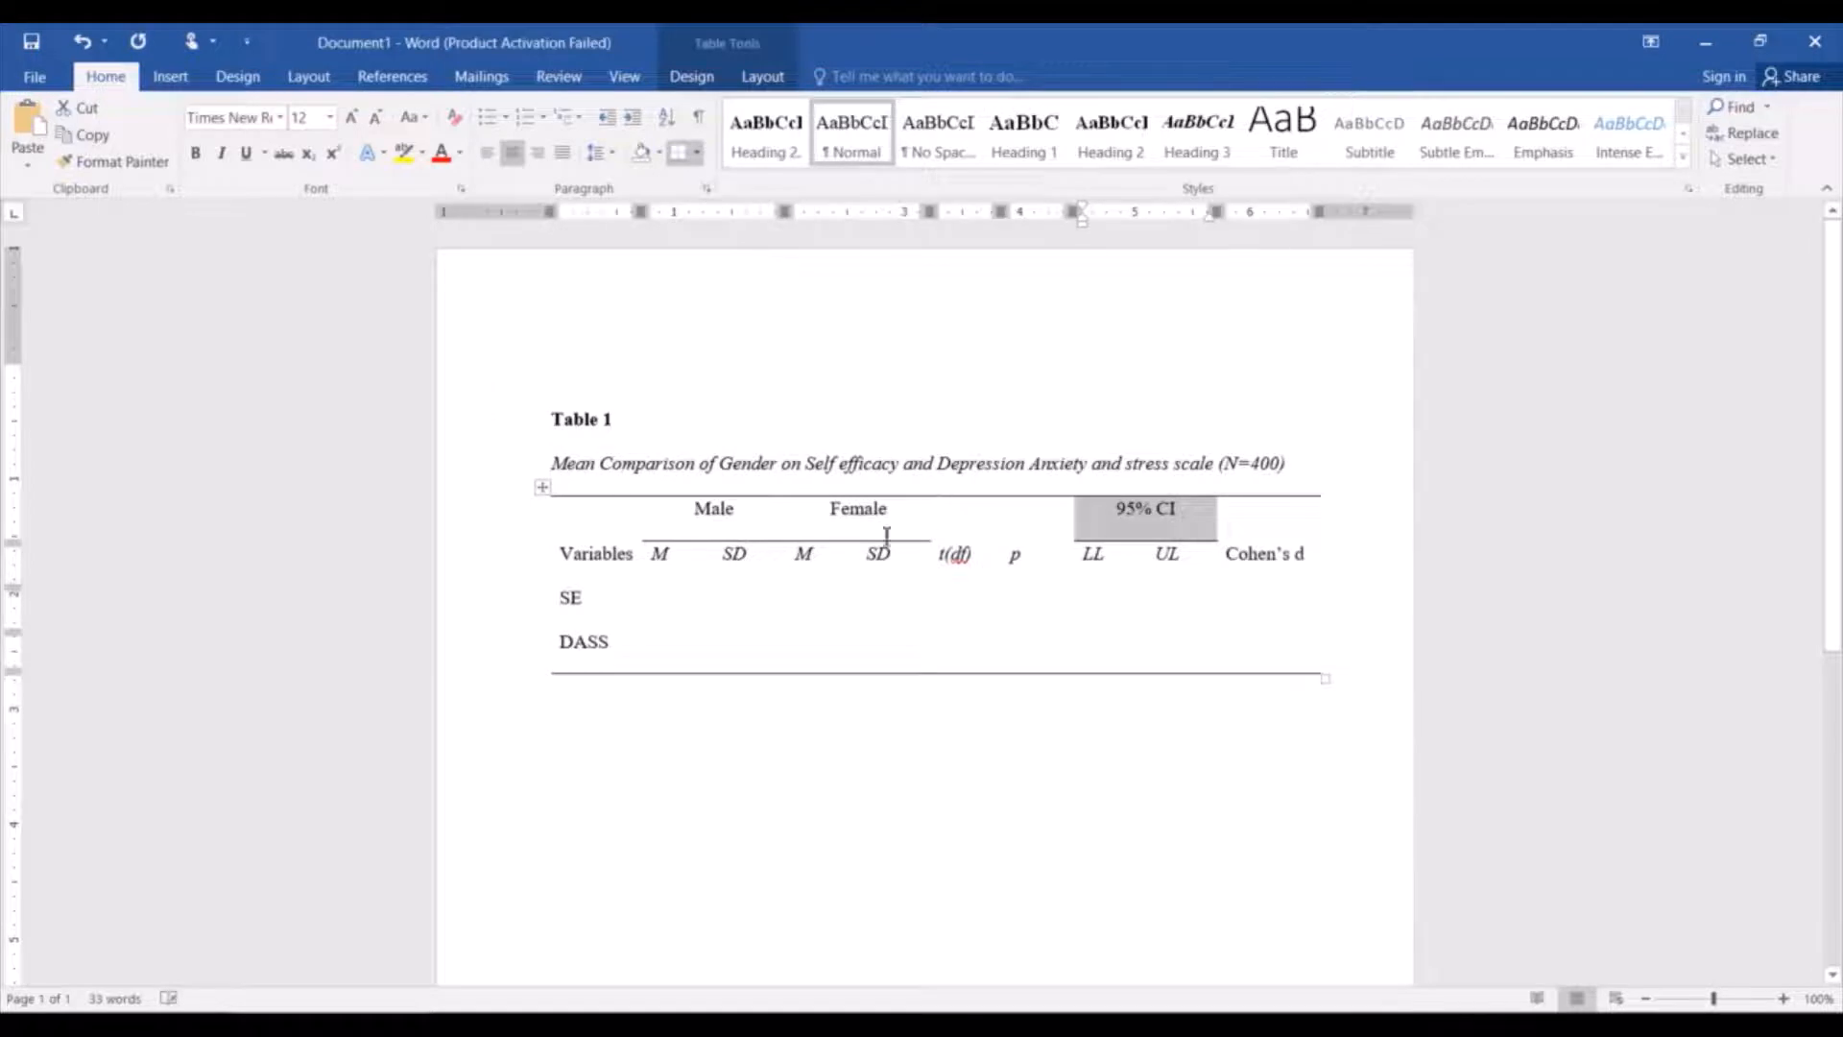
Add a bottom border beneath the header row running from Variables to Cohen's d.
{"action": "left_click_drag", "start_coordinate": [625, 557], "coordinate": [1280, 564]}
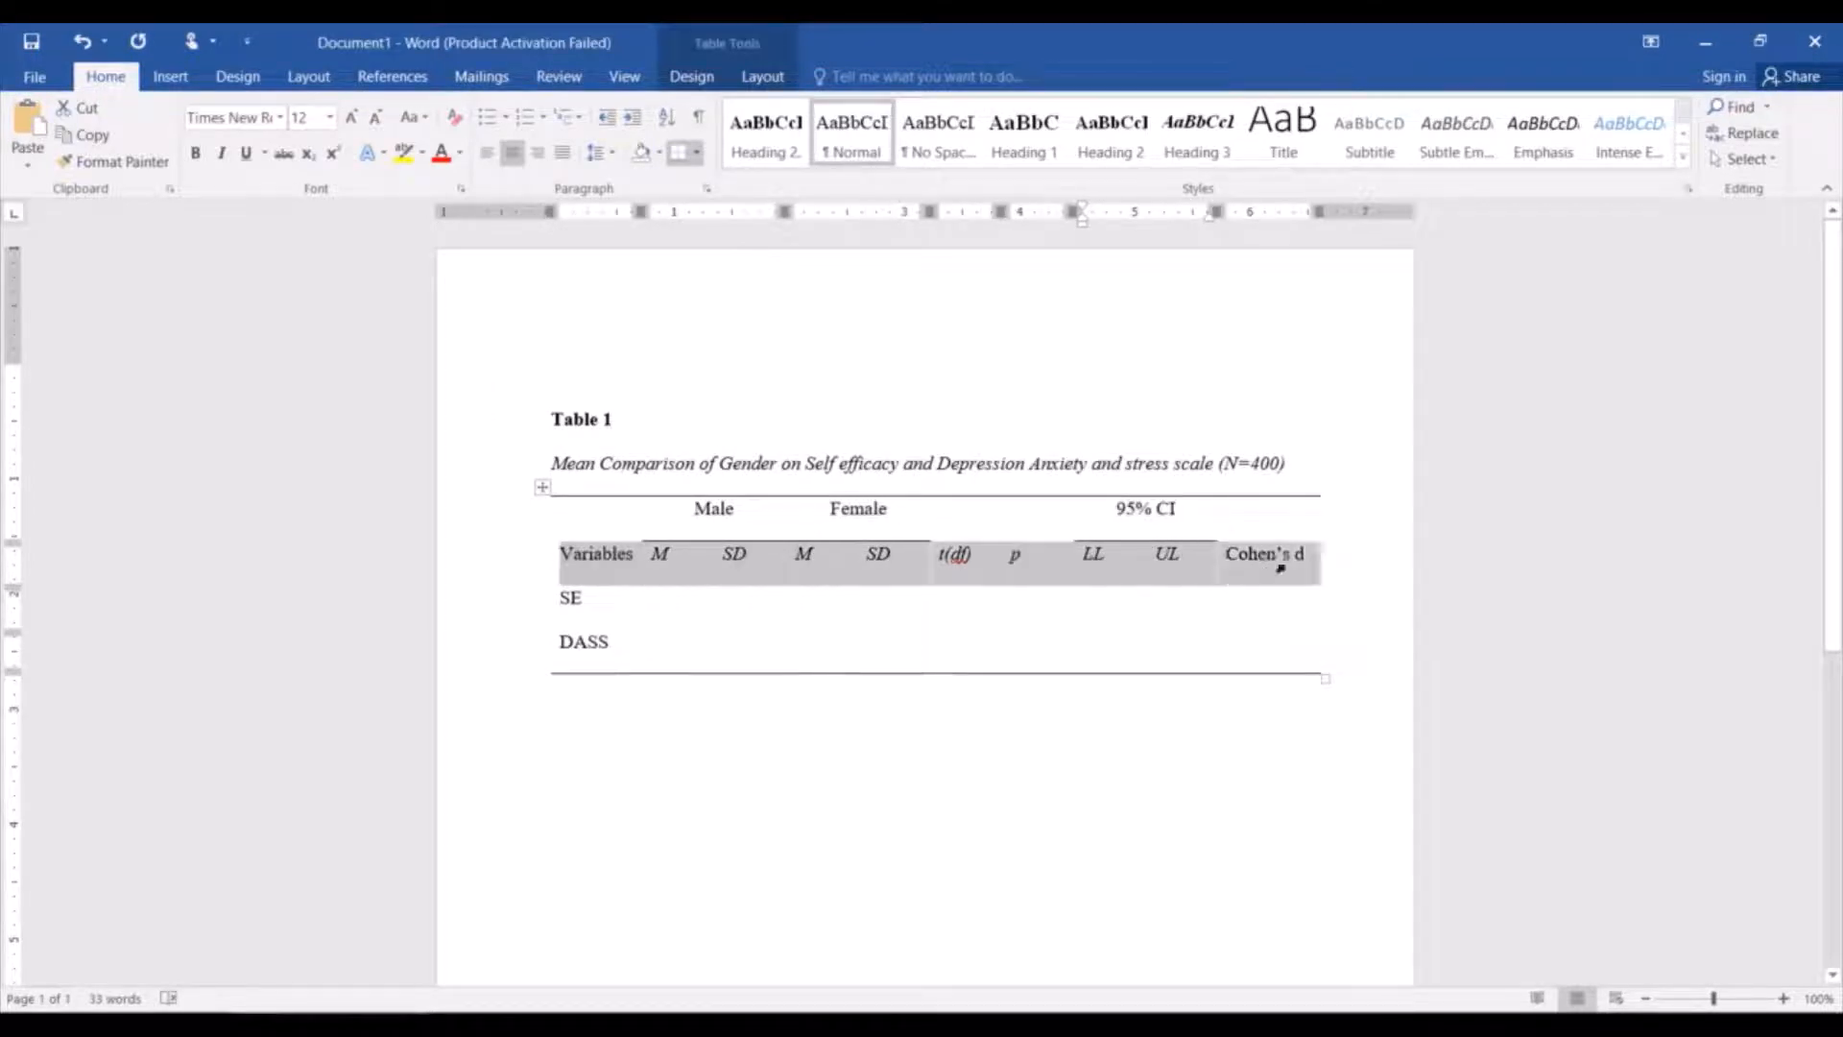
{"action": "left_click", "coordinate": [697, 151]}
{"action": "left_click", "coordinate": [710, 182]}
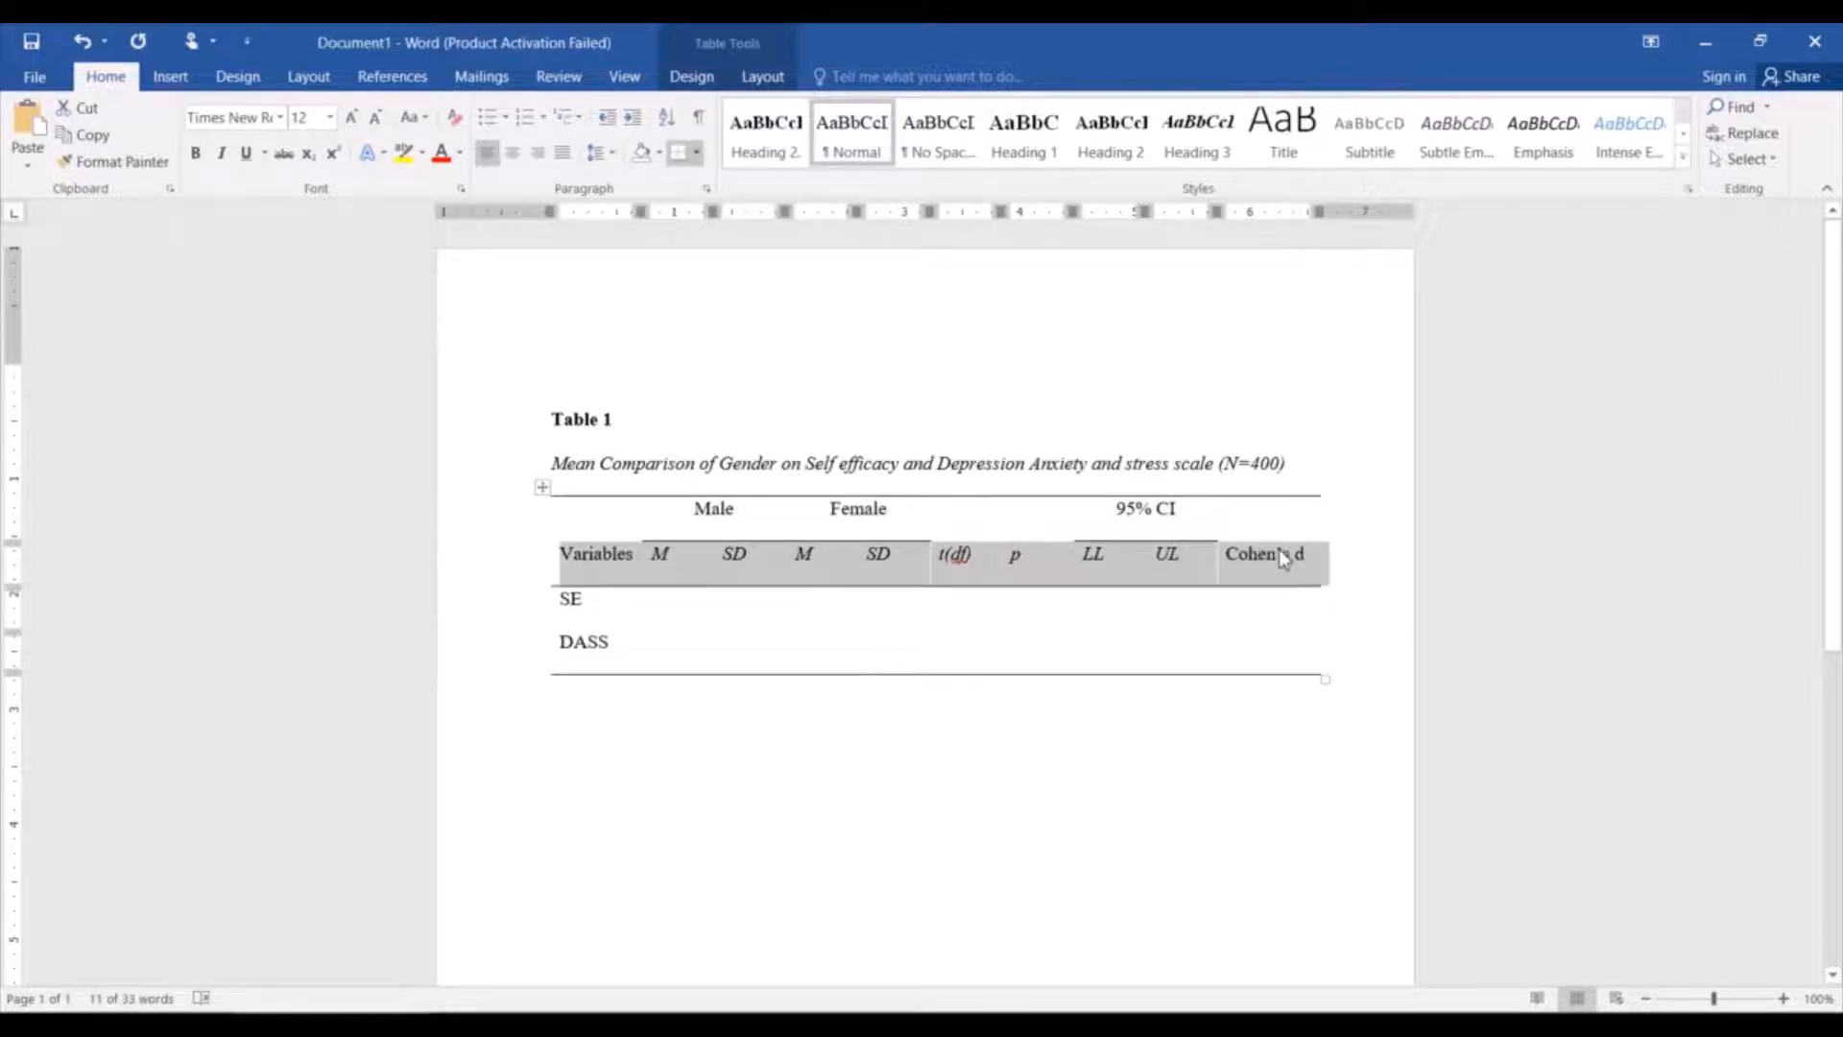
{"action": "left_click", "coordinate": [1191, 809]}
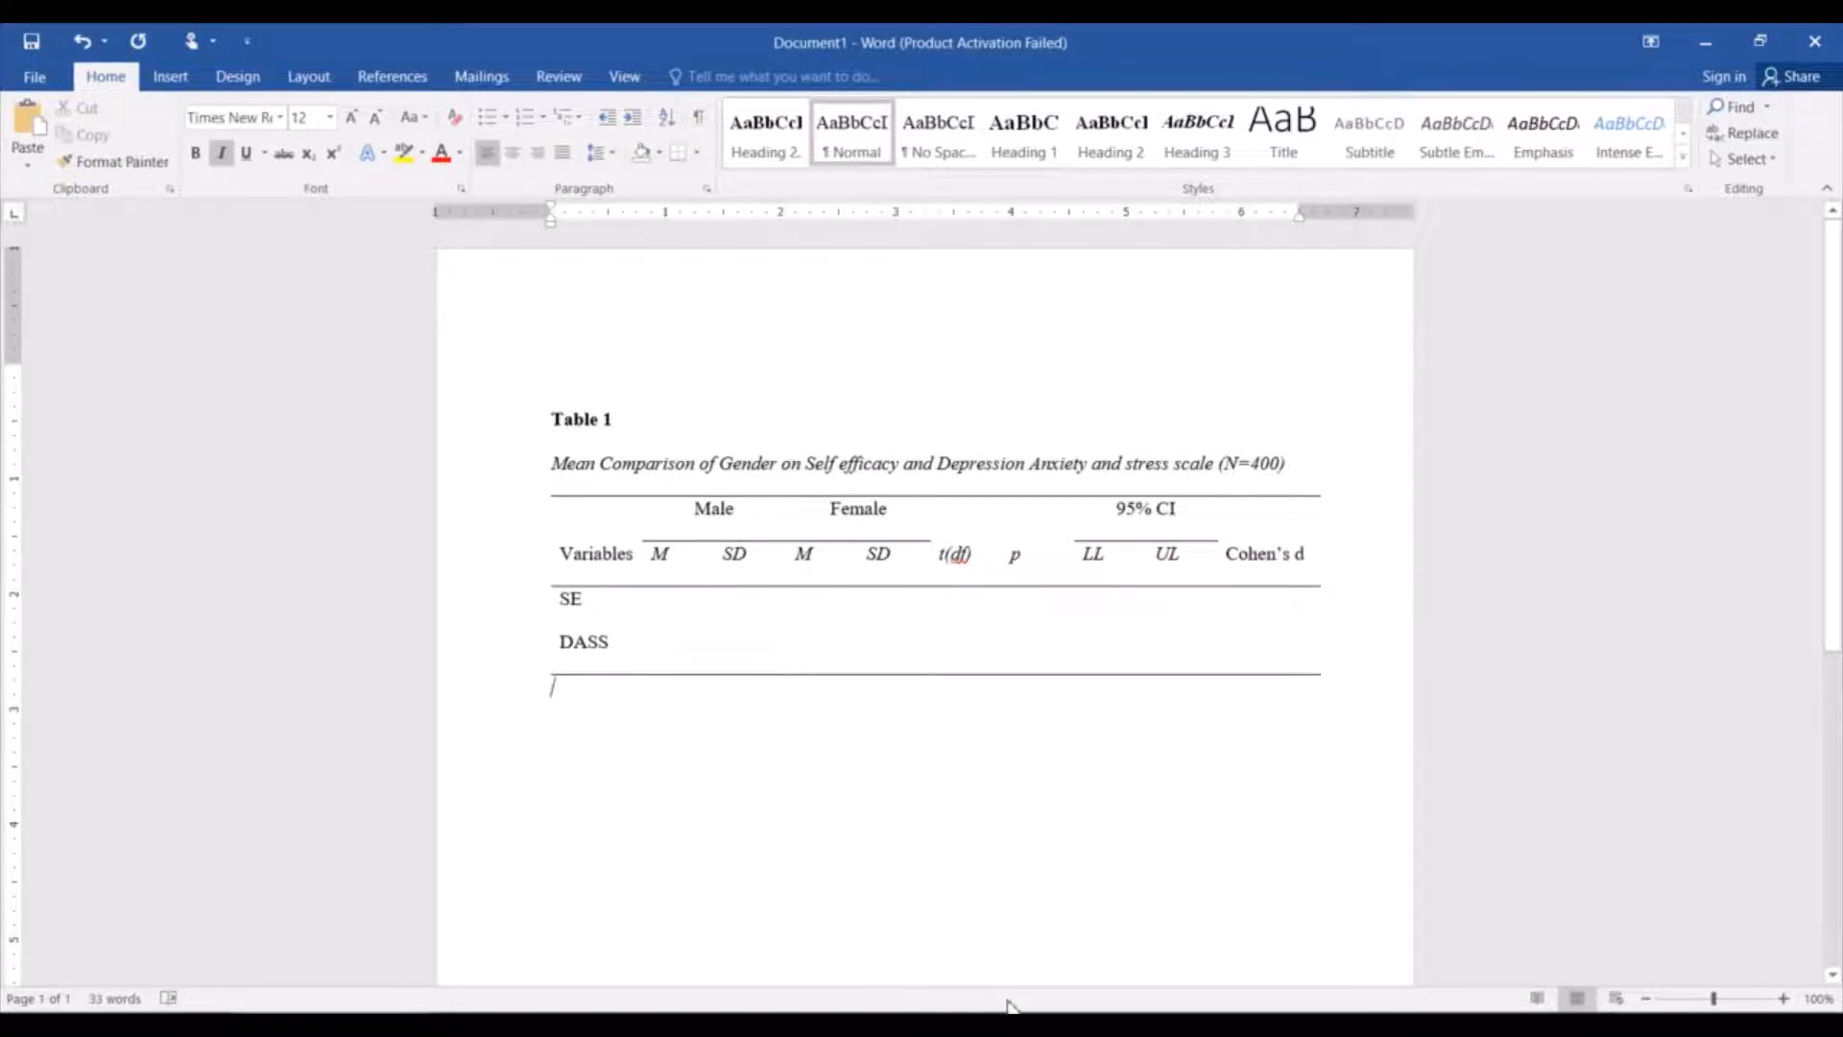
Switch to the SPSS Statistics Viewer output and take it out of full screen, sized so both t-test tables fit.
{"action": "mouse_move", "coordinate": [871, 1025]}
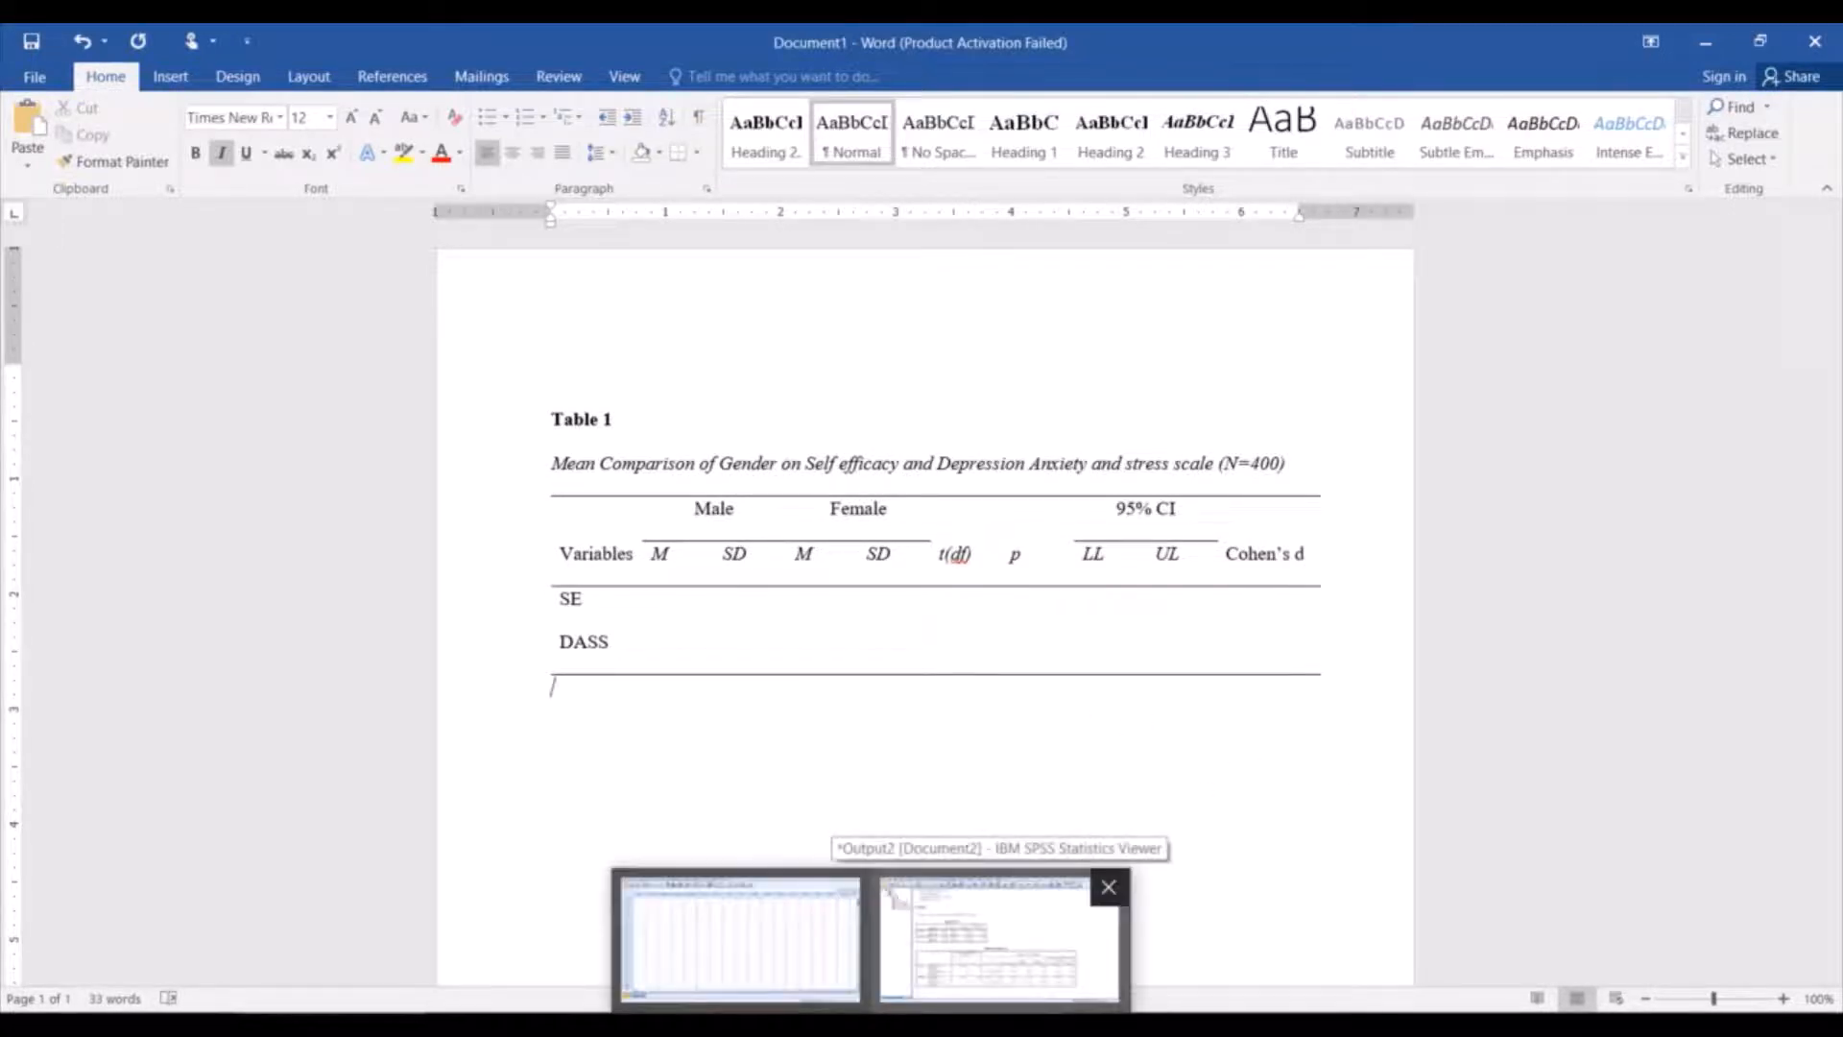
{"action": "left_click", "coordinate": [999, 936]}
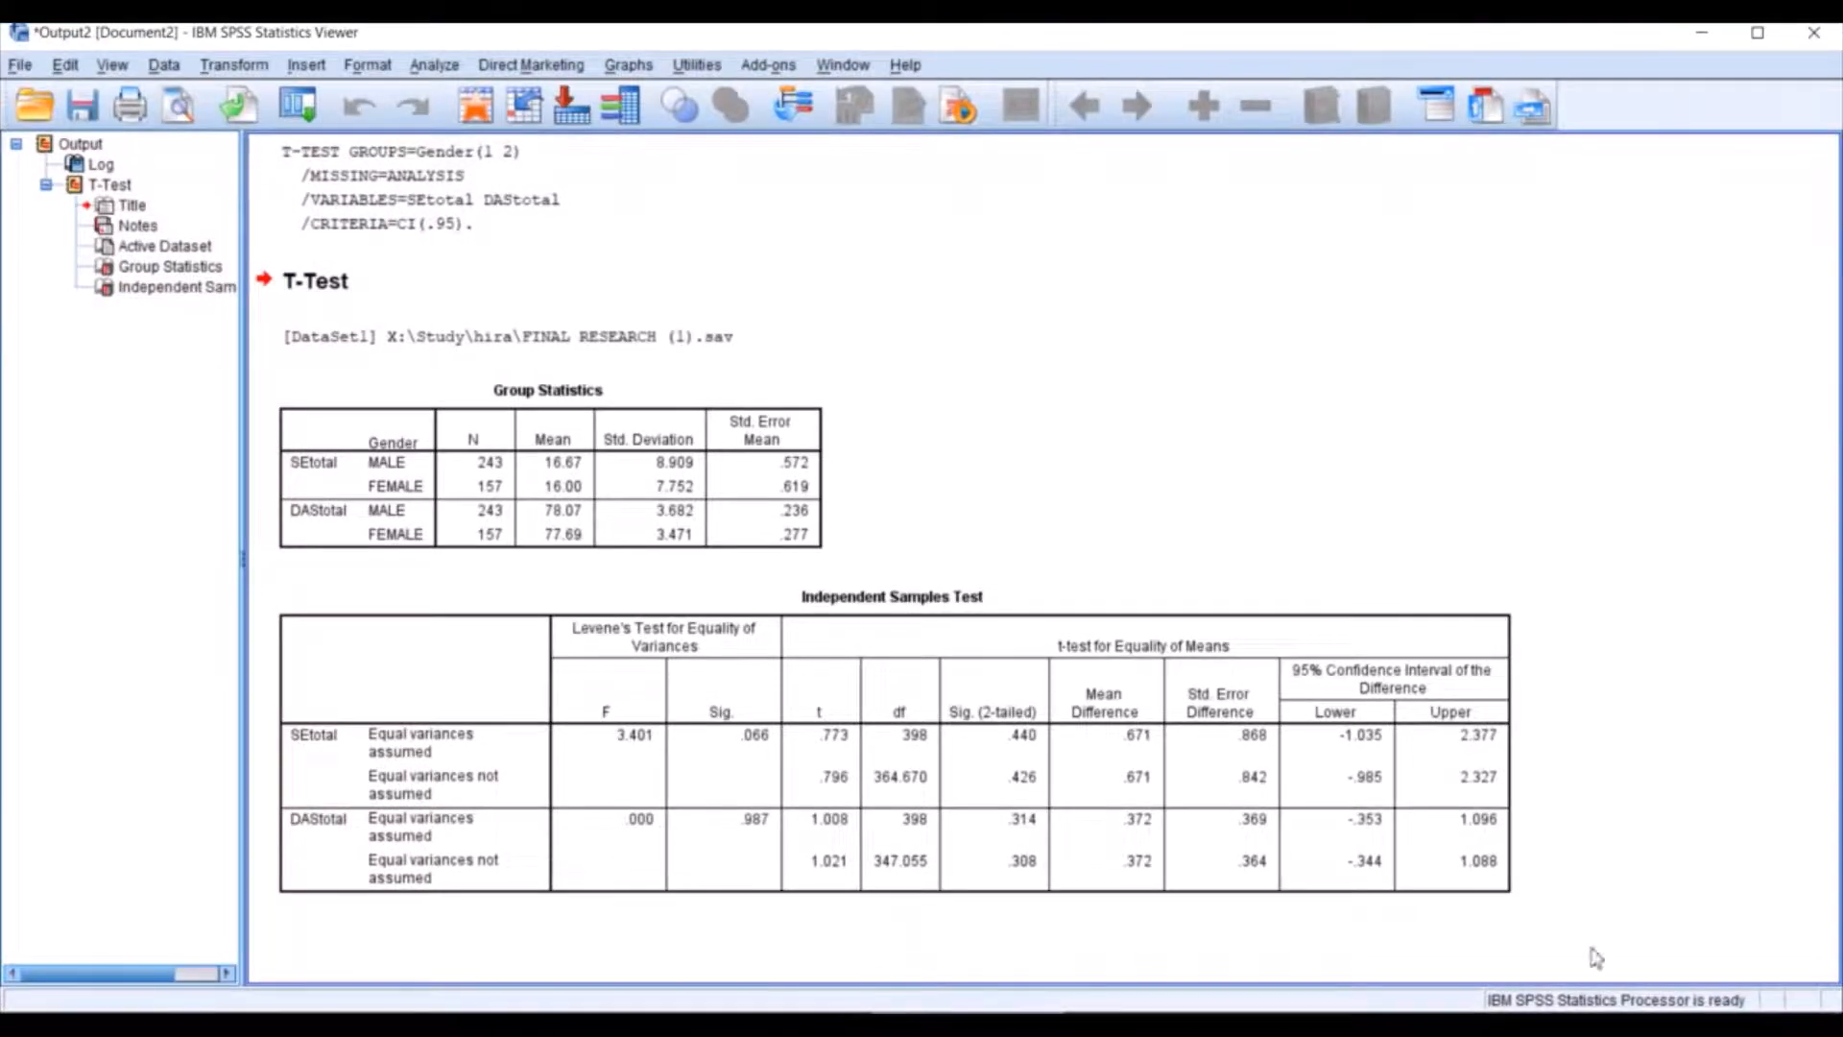
{"action": "left_click", "coordinate": [1751, 38]}
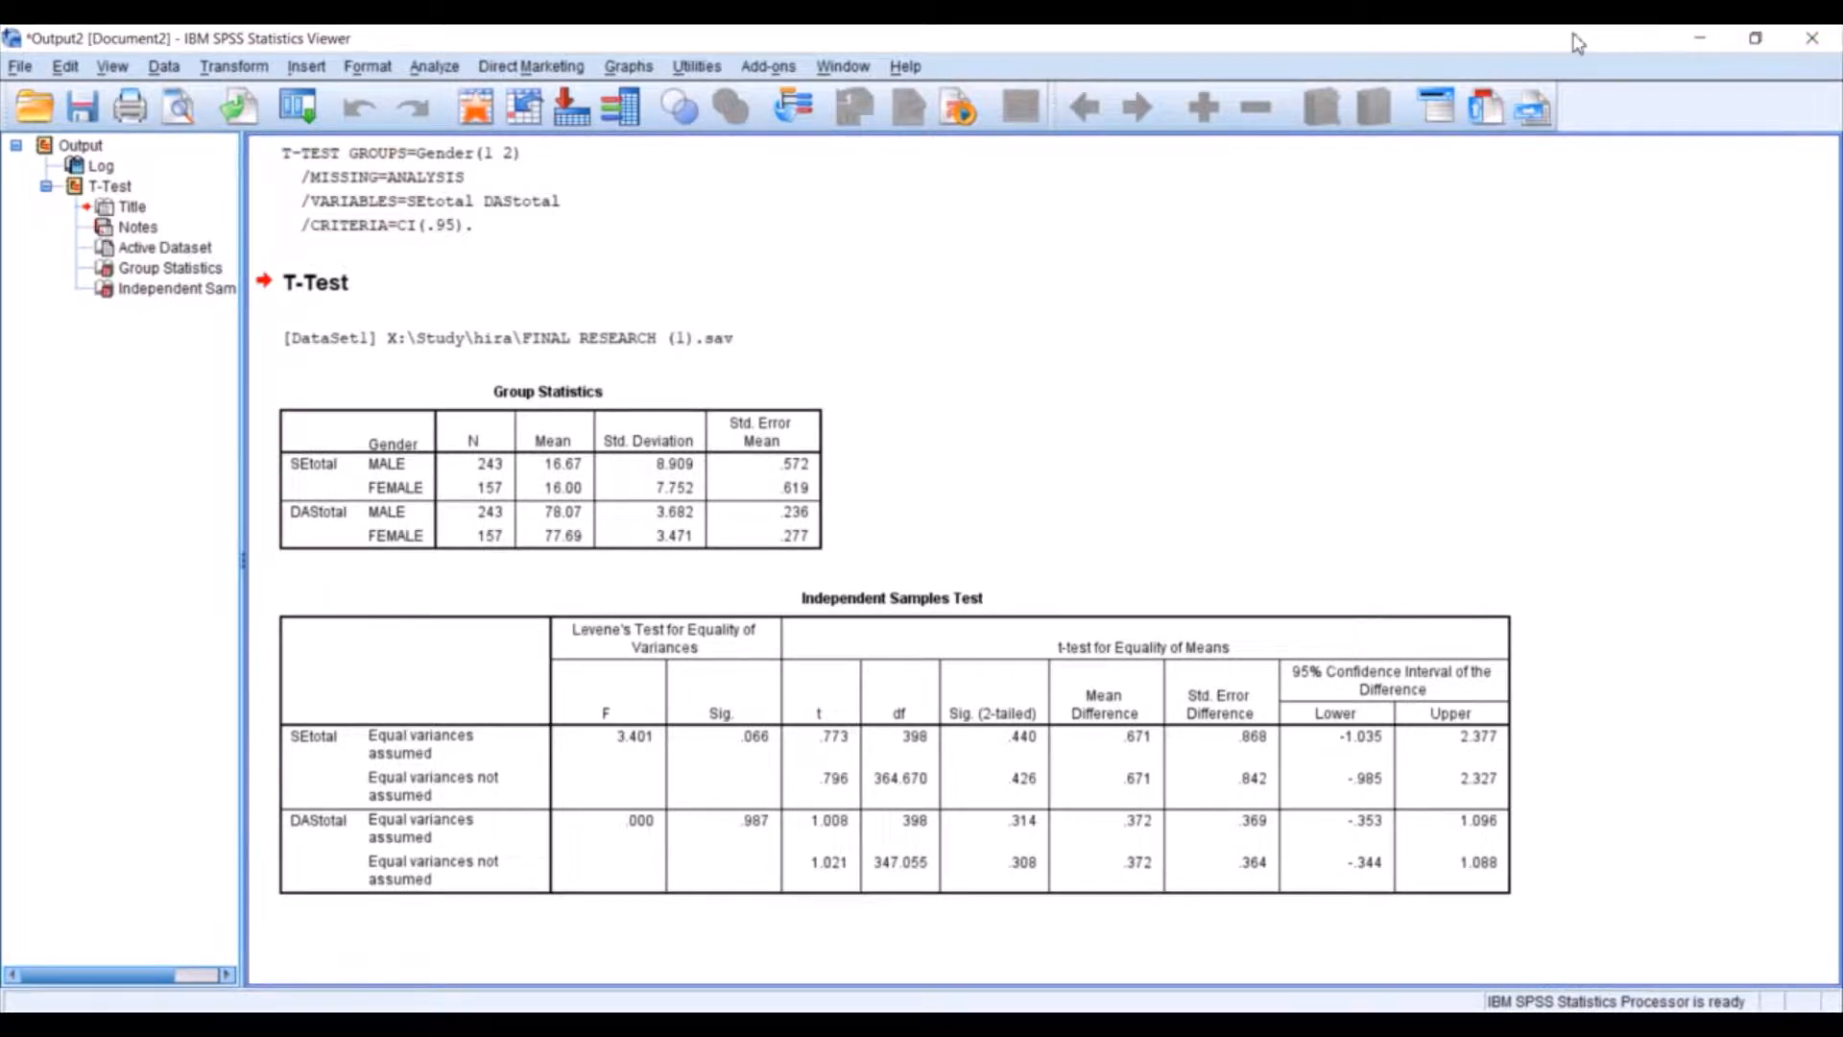
{"action": "left_click_drag", "start_coordinate": [1575, 43], "coordinate": [1355, 208]}
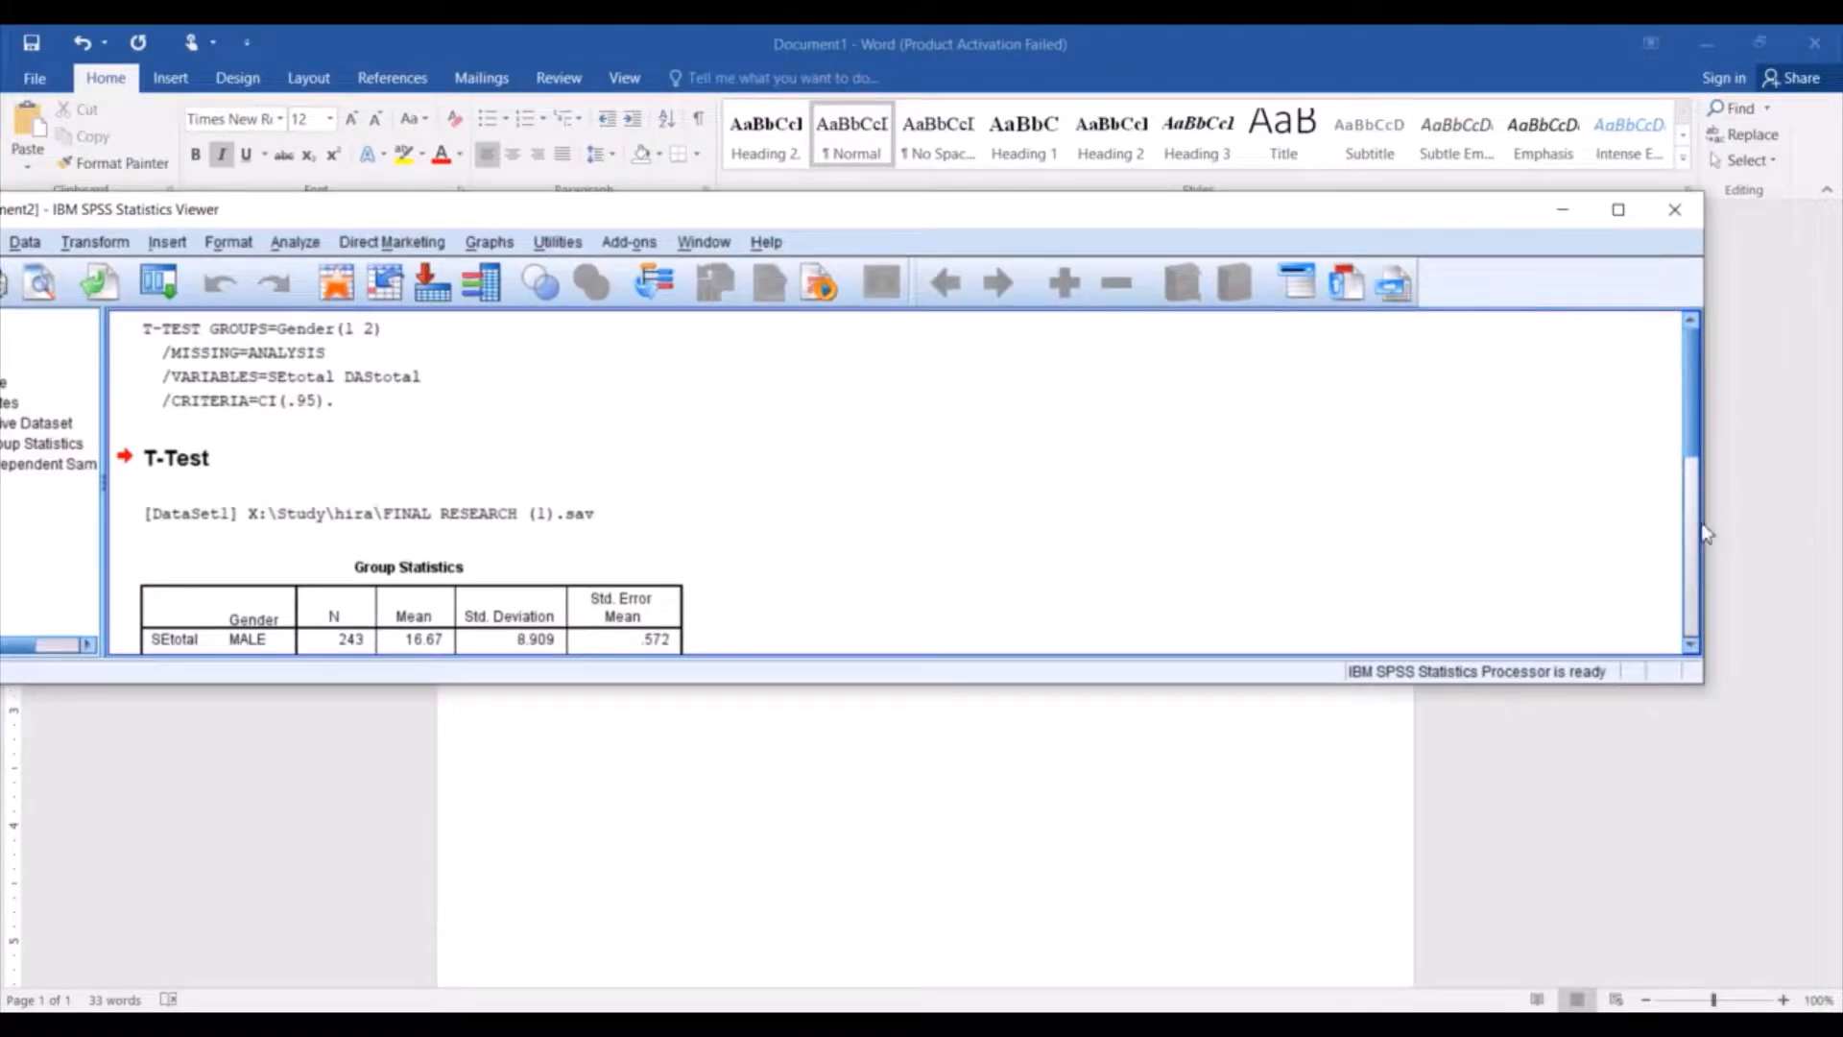
{"action": "left_click_drag", "start_coordinate": [1279, 684], "coordinate": [1320, 1006]}
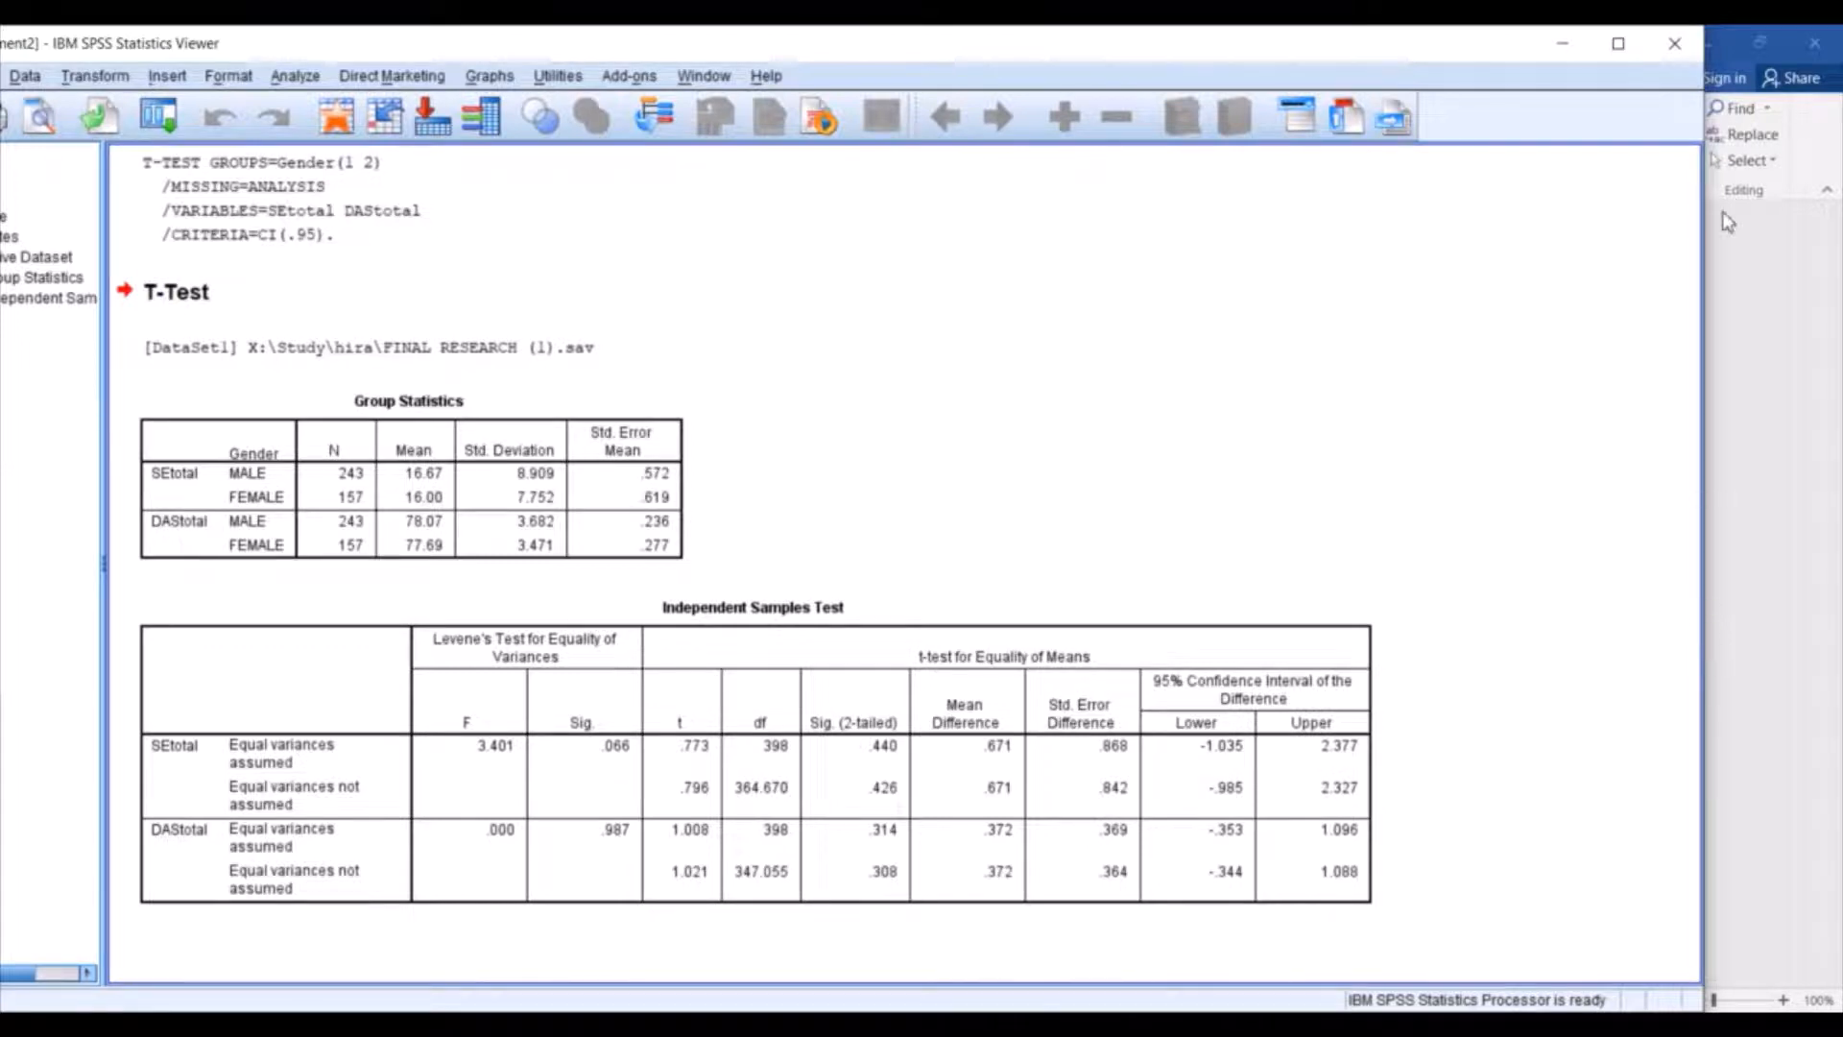
Switch to the Word document and reduce it to a smaller window wide enough for the whole table.
{"action": "left_click", "coordinate": [1766, 286]}
{"action": "left_click", "coordinate": [1760, 42]}
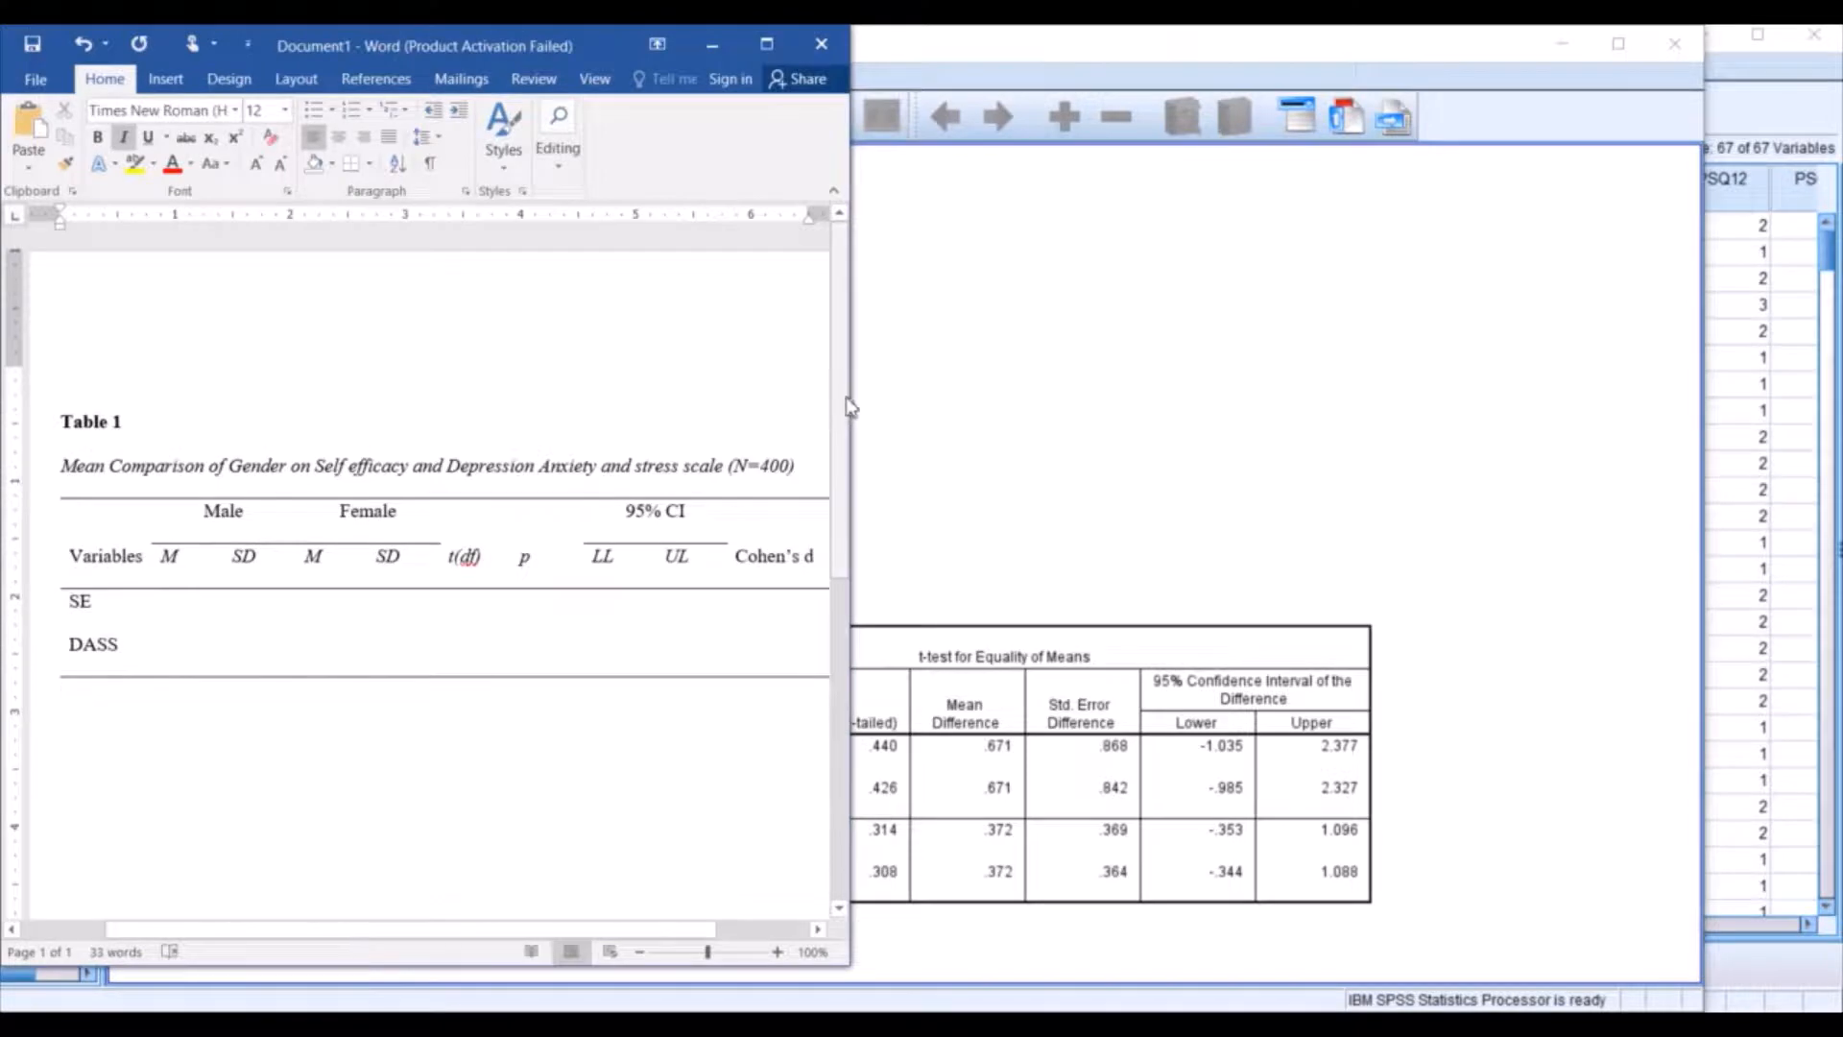
{"action": "left_click_drag", "start_coordinate": [853, 395], "coordinate": [965, 436]}
Bring the SPSS output forward, narrow its window to the width of the t-test tables and keep it tall.
{"action": "left_click", "coordinate": [1384, 53]}
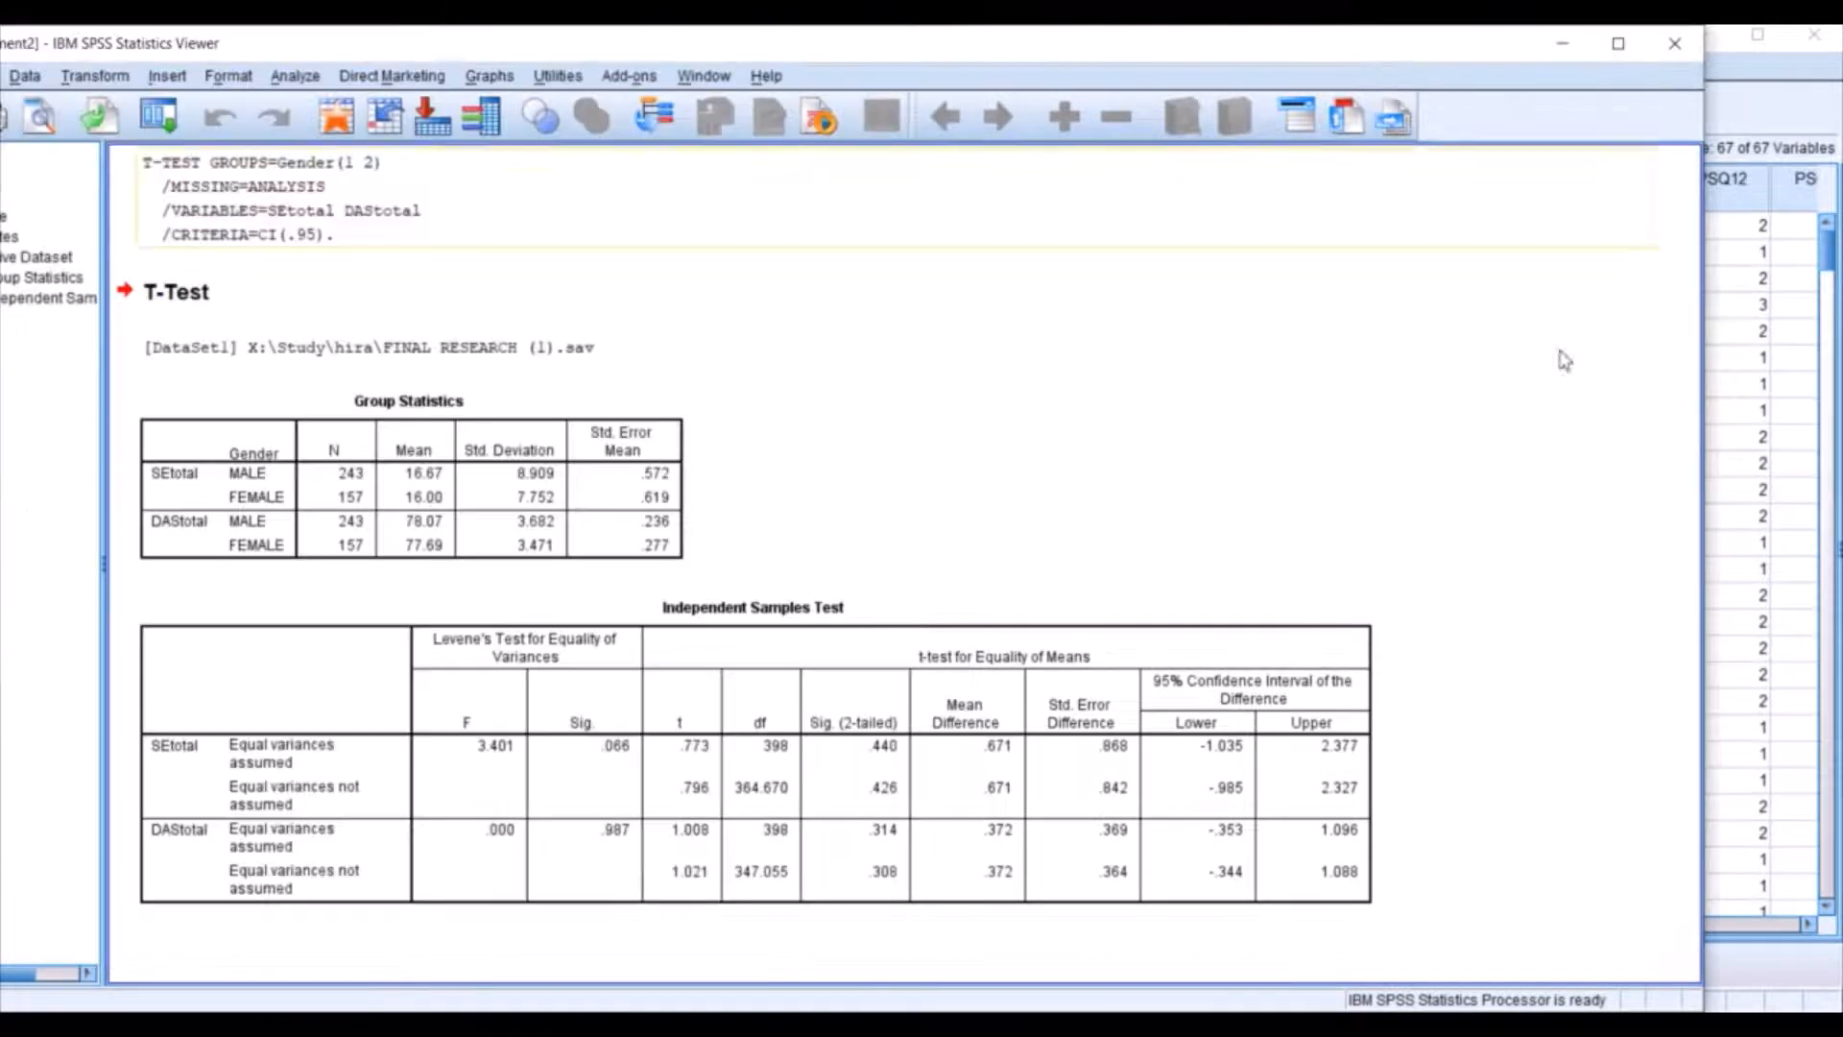
{"action": "left_click_drag", "start_coordinate": [1704, 568], "coordinate": [1411, 671]}
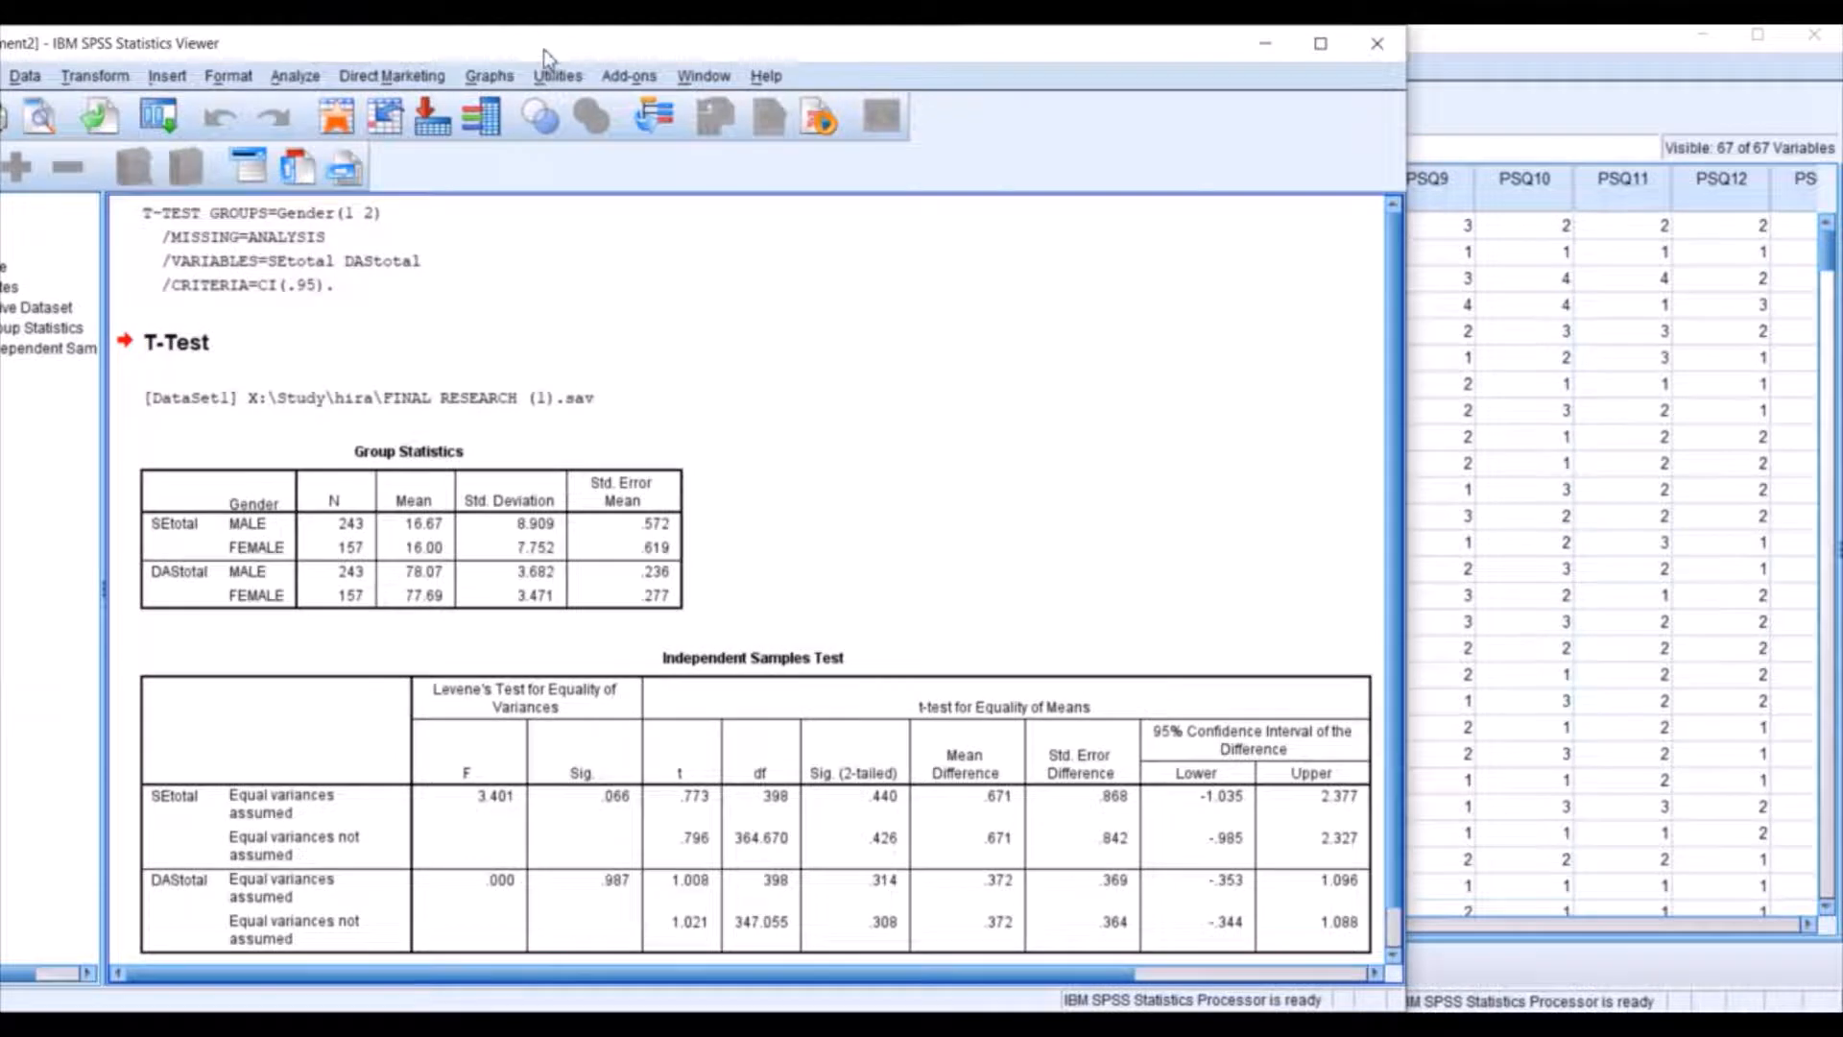
{"action": "left_click_drag", "start_coordinate": [544, 49], "coordinate": [441, 67]}
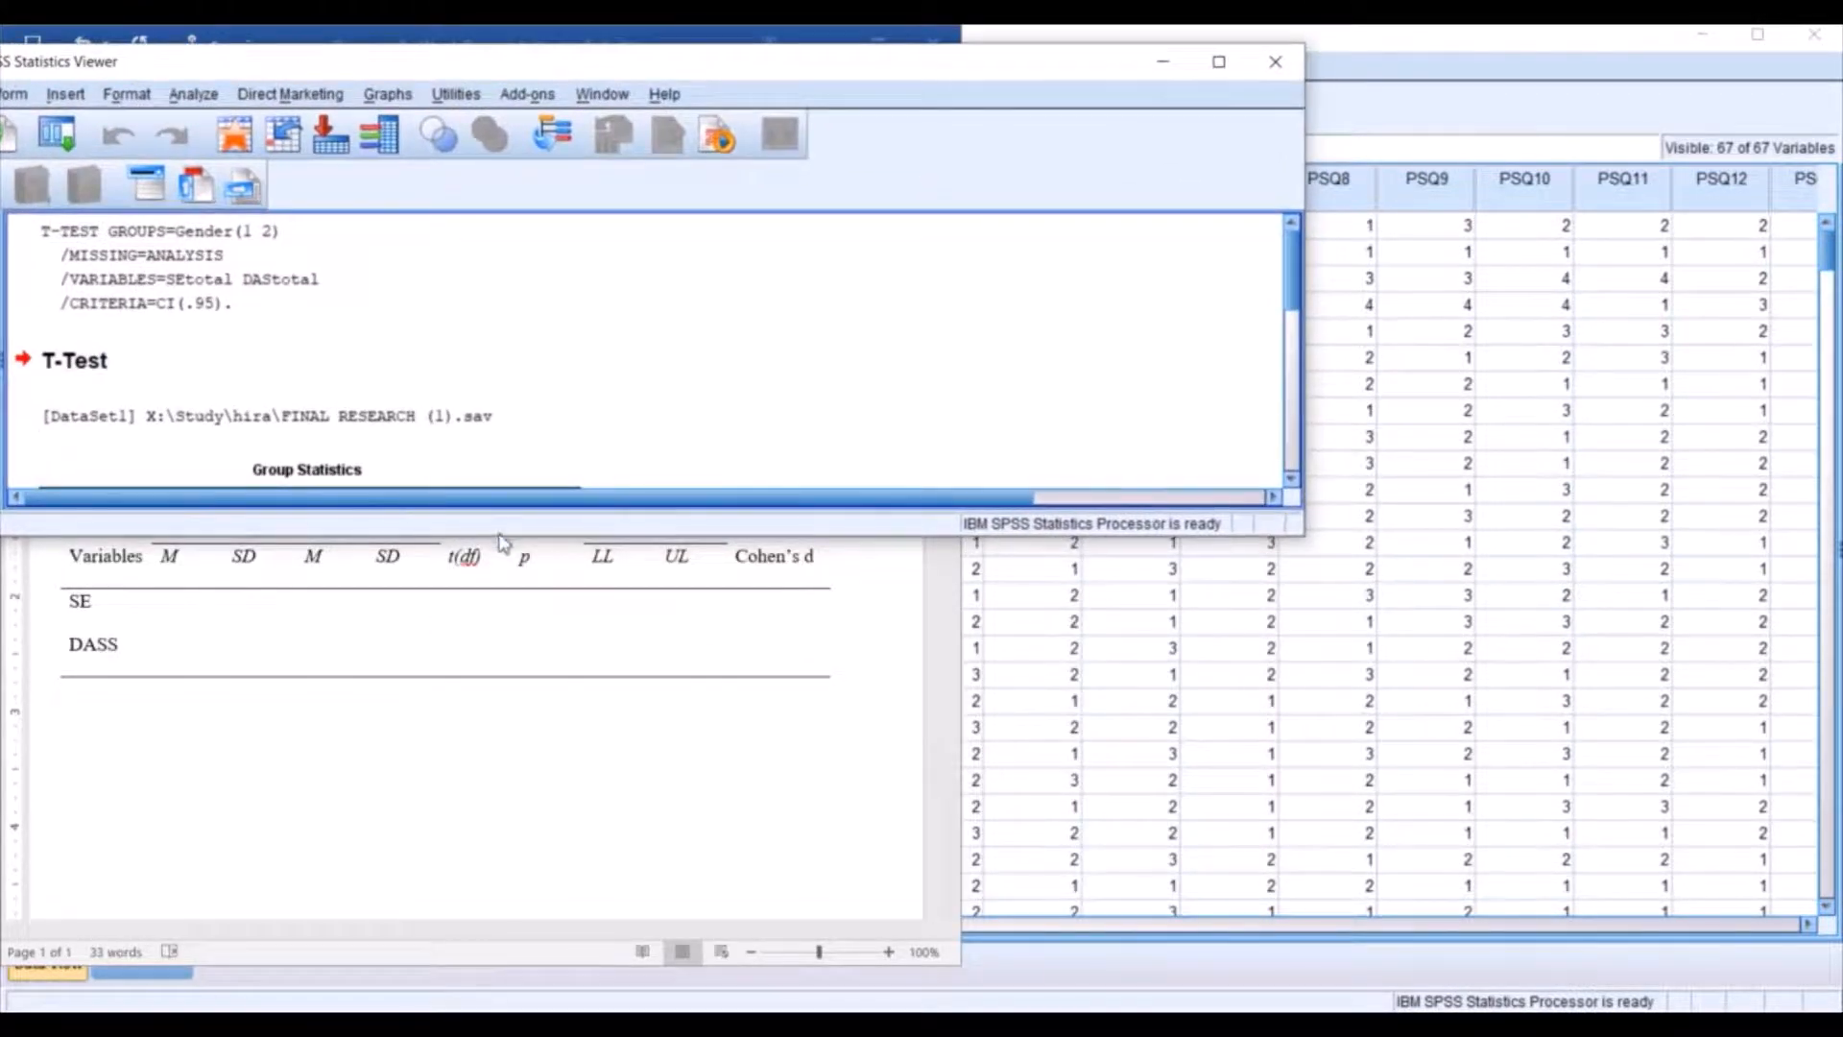
{"action": "left_click_drag", "start_coordinate": [500, 540], "coordinate": [494, 1000]}
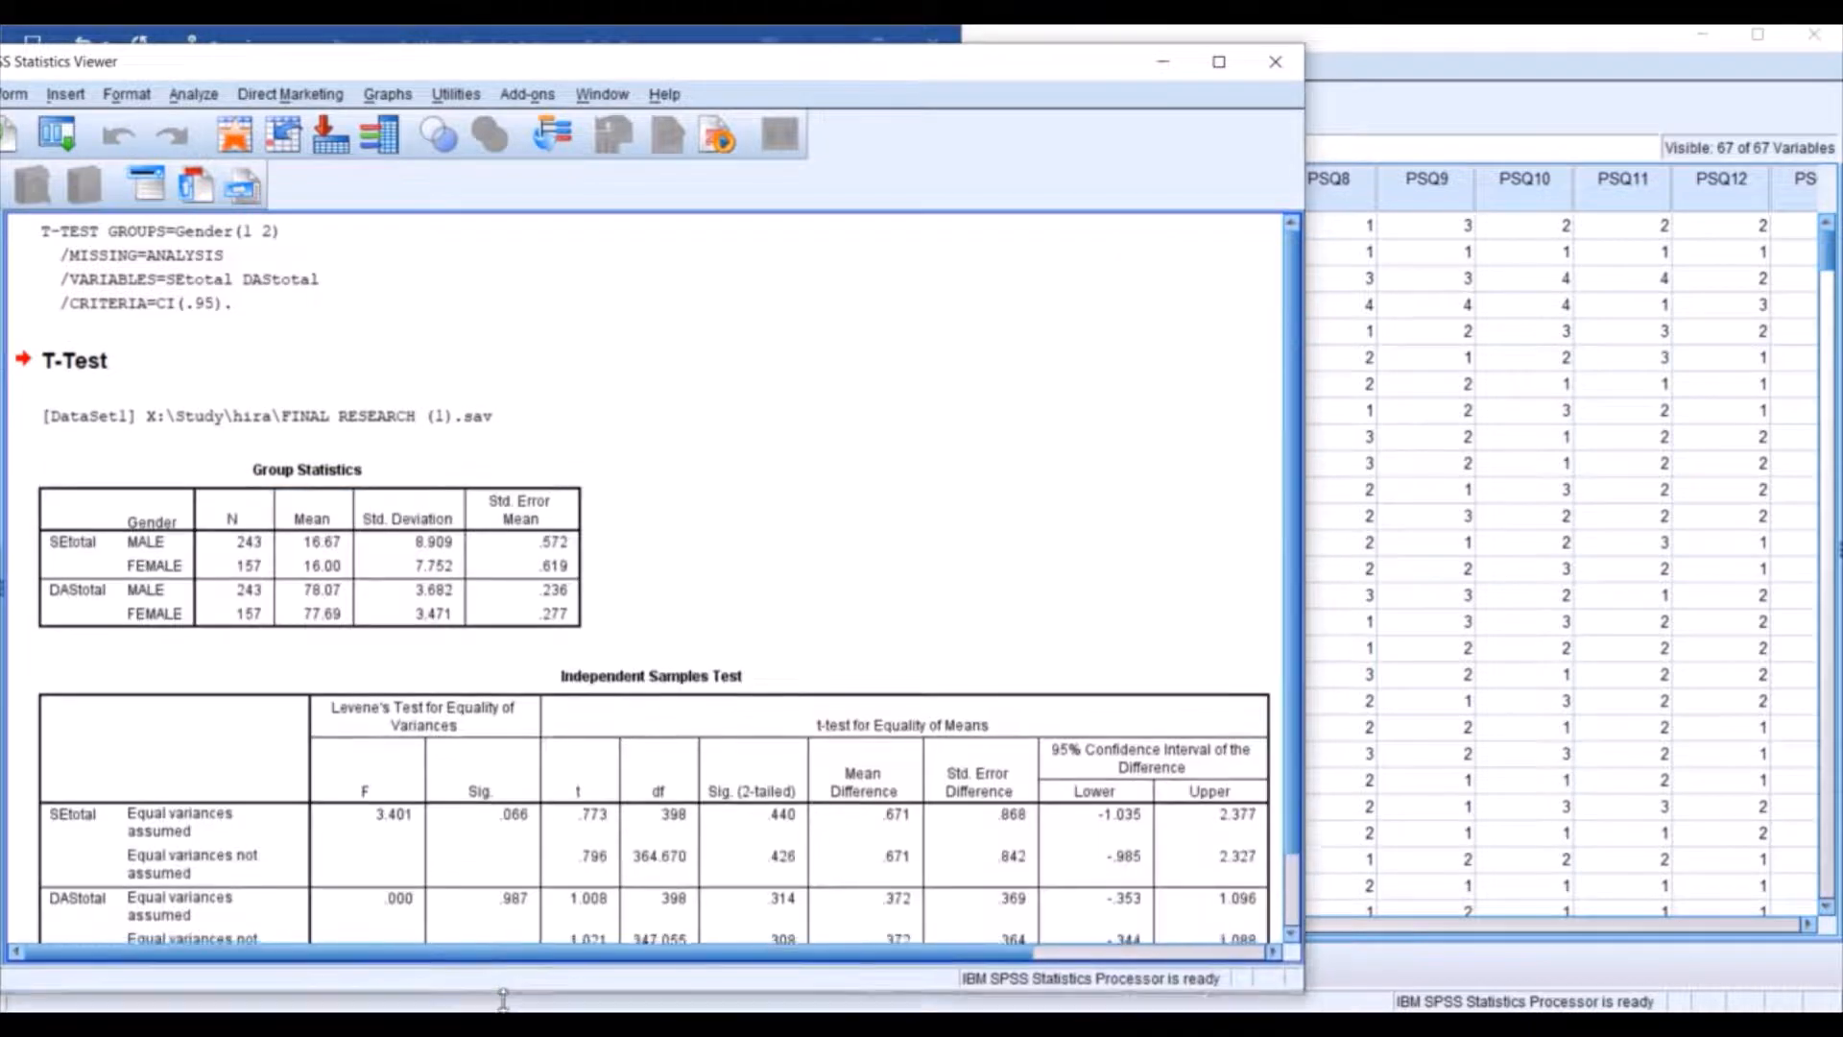
Bring the Word document forward and place it beside the Group Statistics output with the whole table in view.
{"action": "left_click", "coordinate": [331, 1023]}
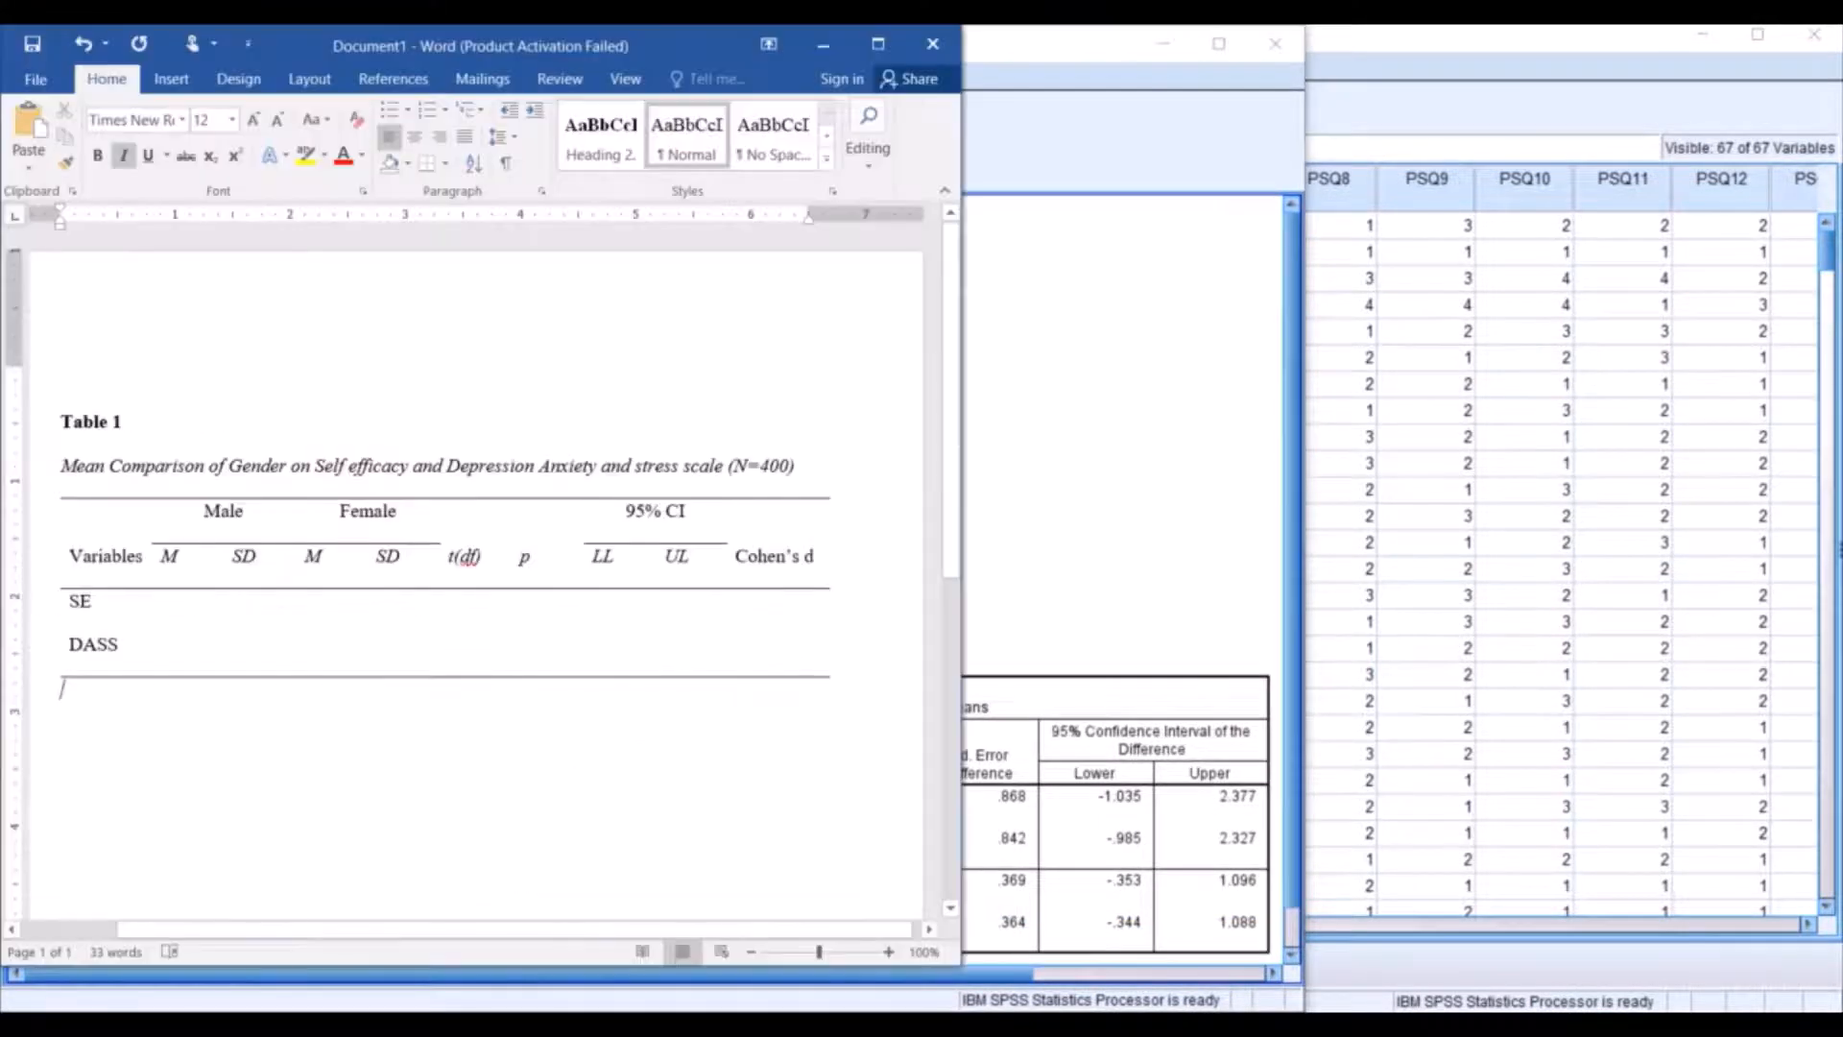
{"action": "left_click_drag", "start_coordinate": [688, 32], "coordinate": [1736, 242]}
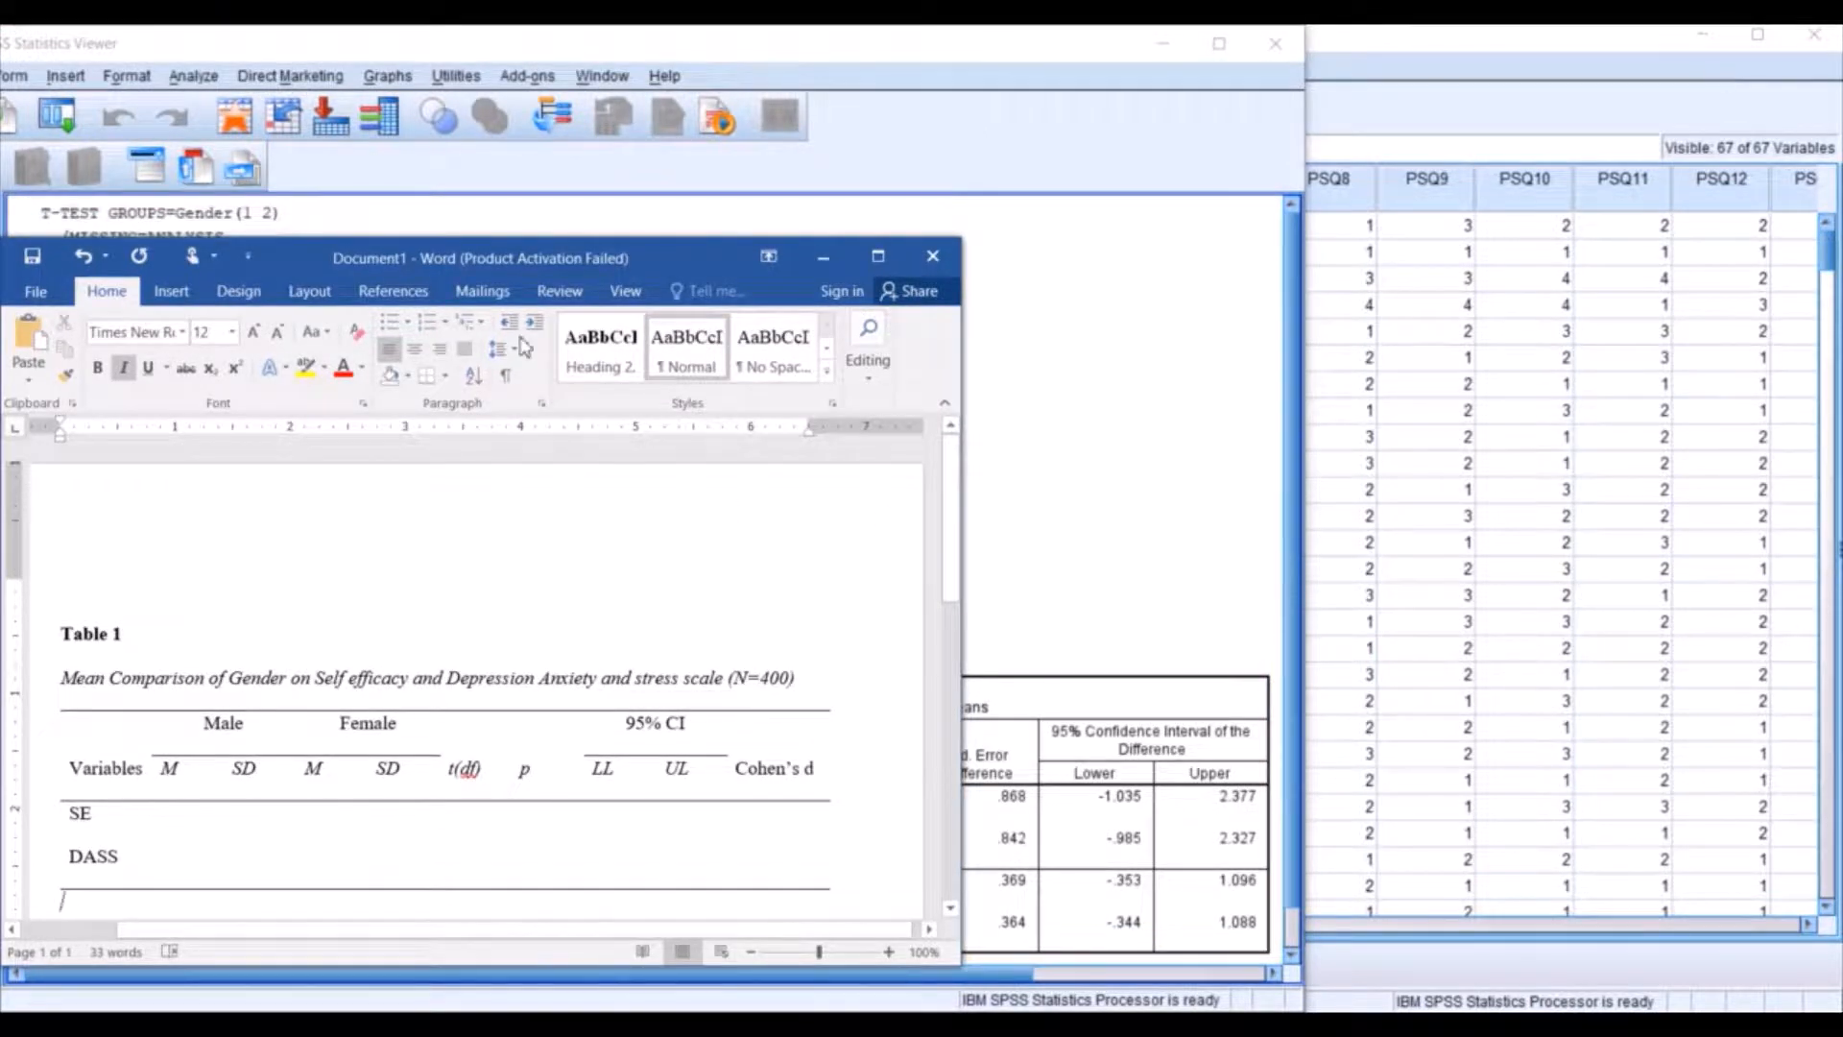
{"action": "left_click_drag", "start_coordinate": [389, 265], "coordinate": [1004, 197]}
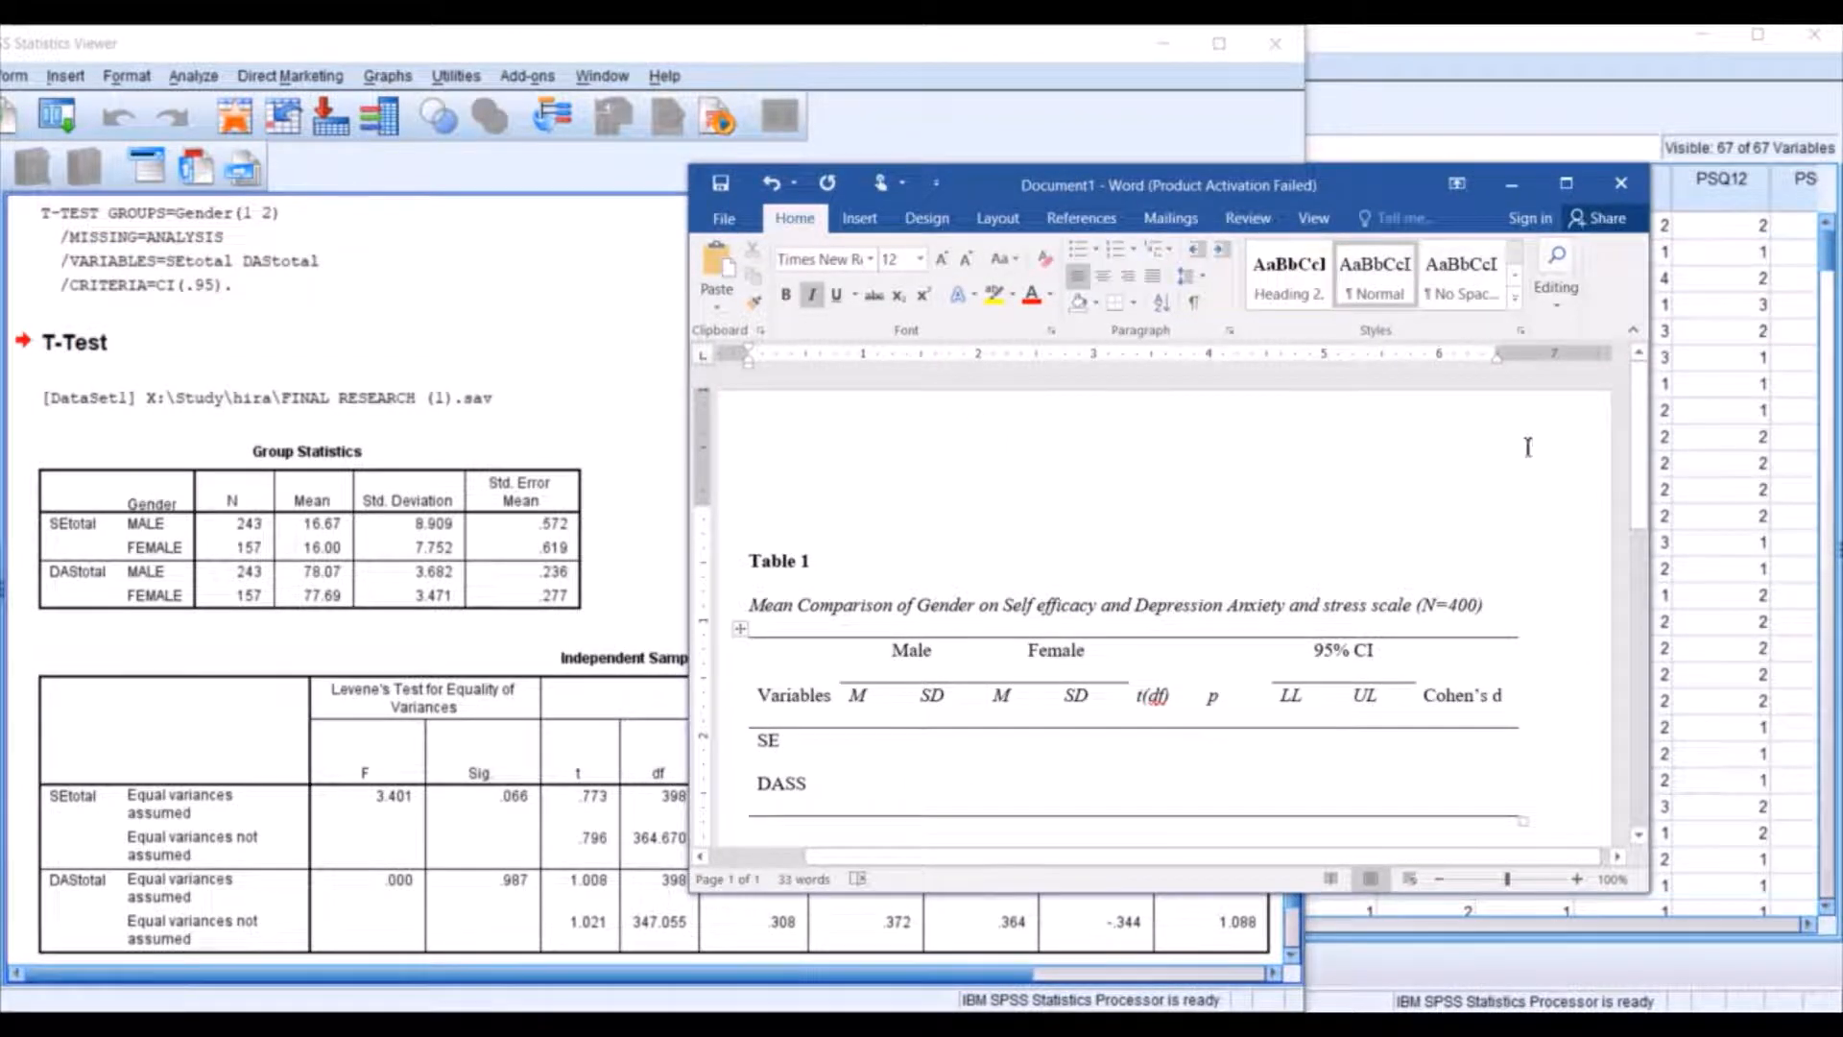
{"action": "left_click_drag", "start_coordinate": [1641, 472], "coordinate": [1643, 509]}
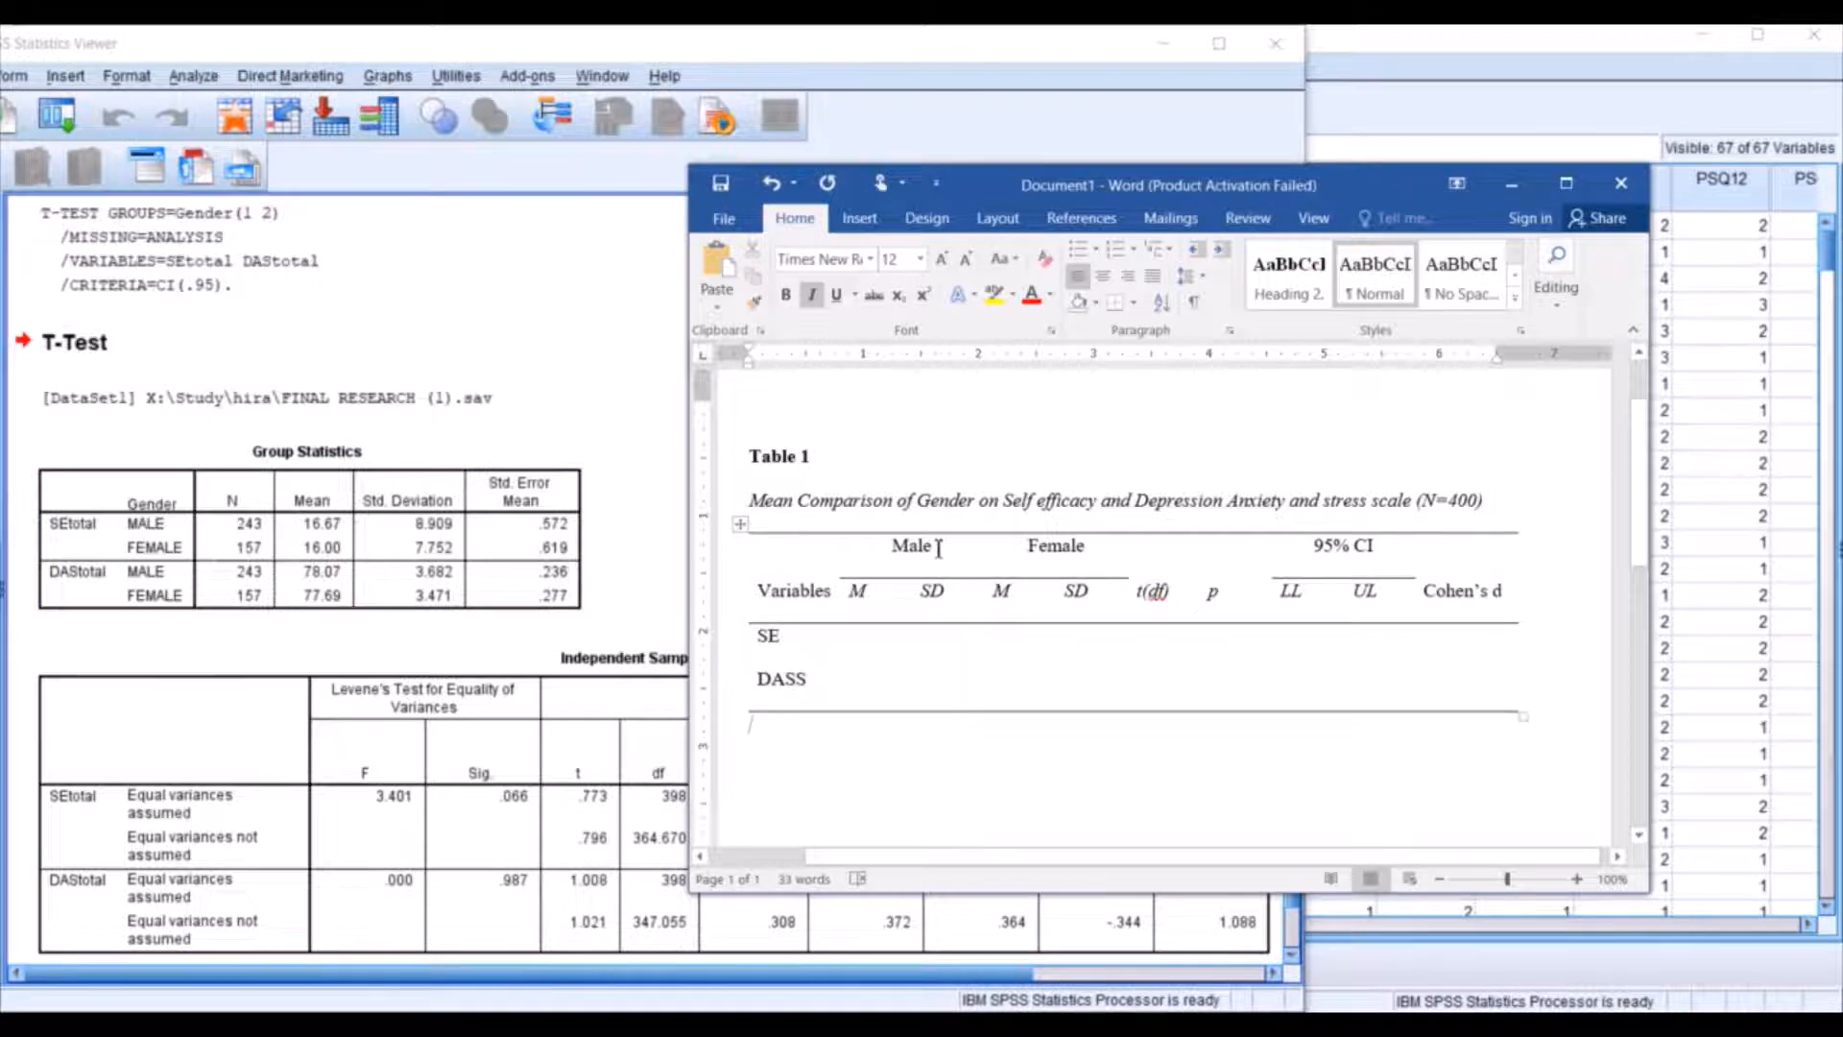
Fill the SE row with male M 16.67 and SD 8.90, and female M 16.00 and SD 7.75.
{"action": "left_click", "coordinate": [866, 639]}
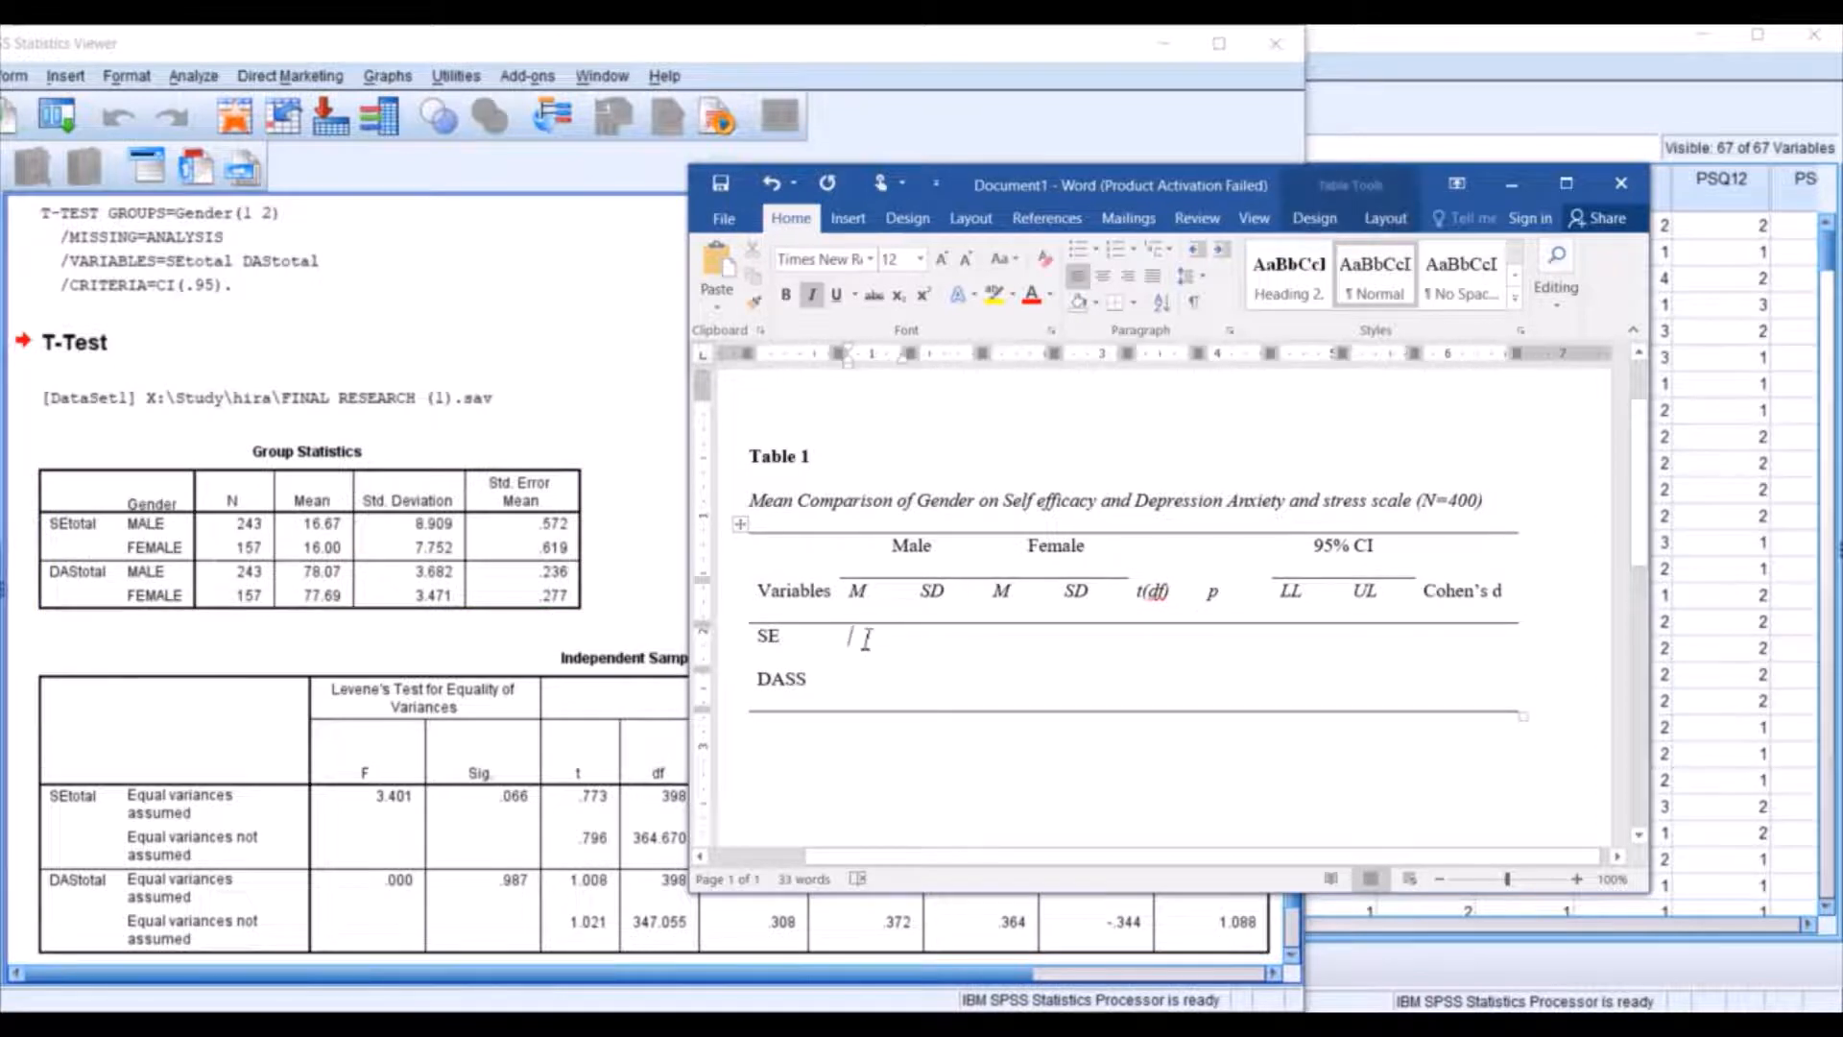
{"action": "type", "text": "16.67"}
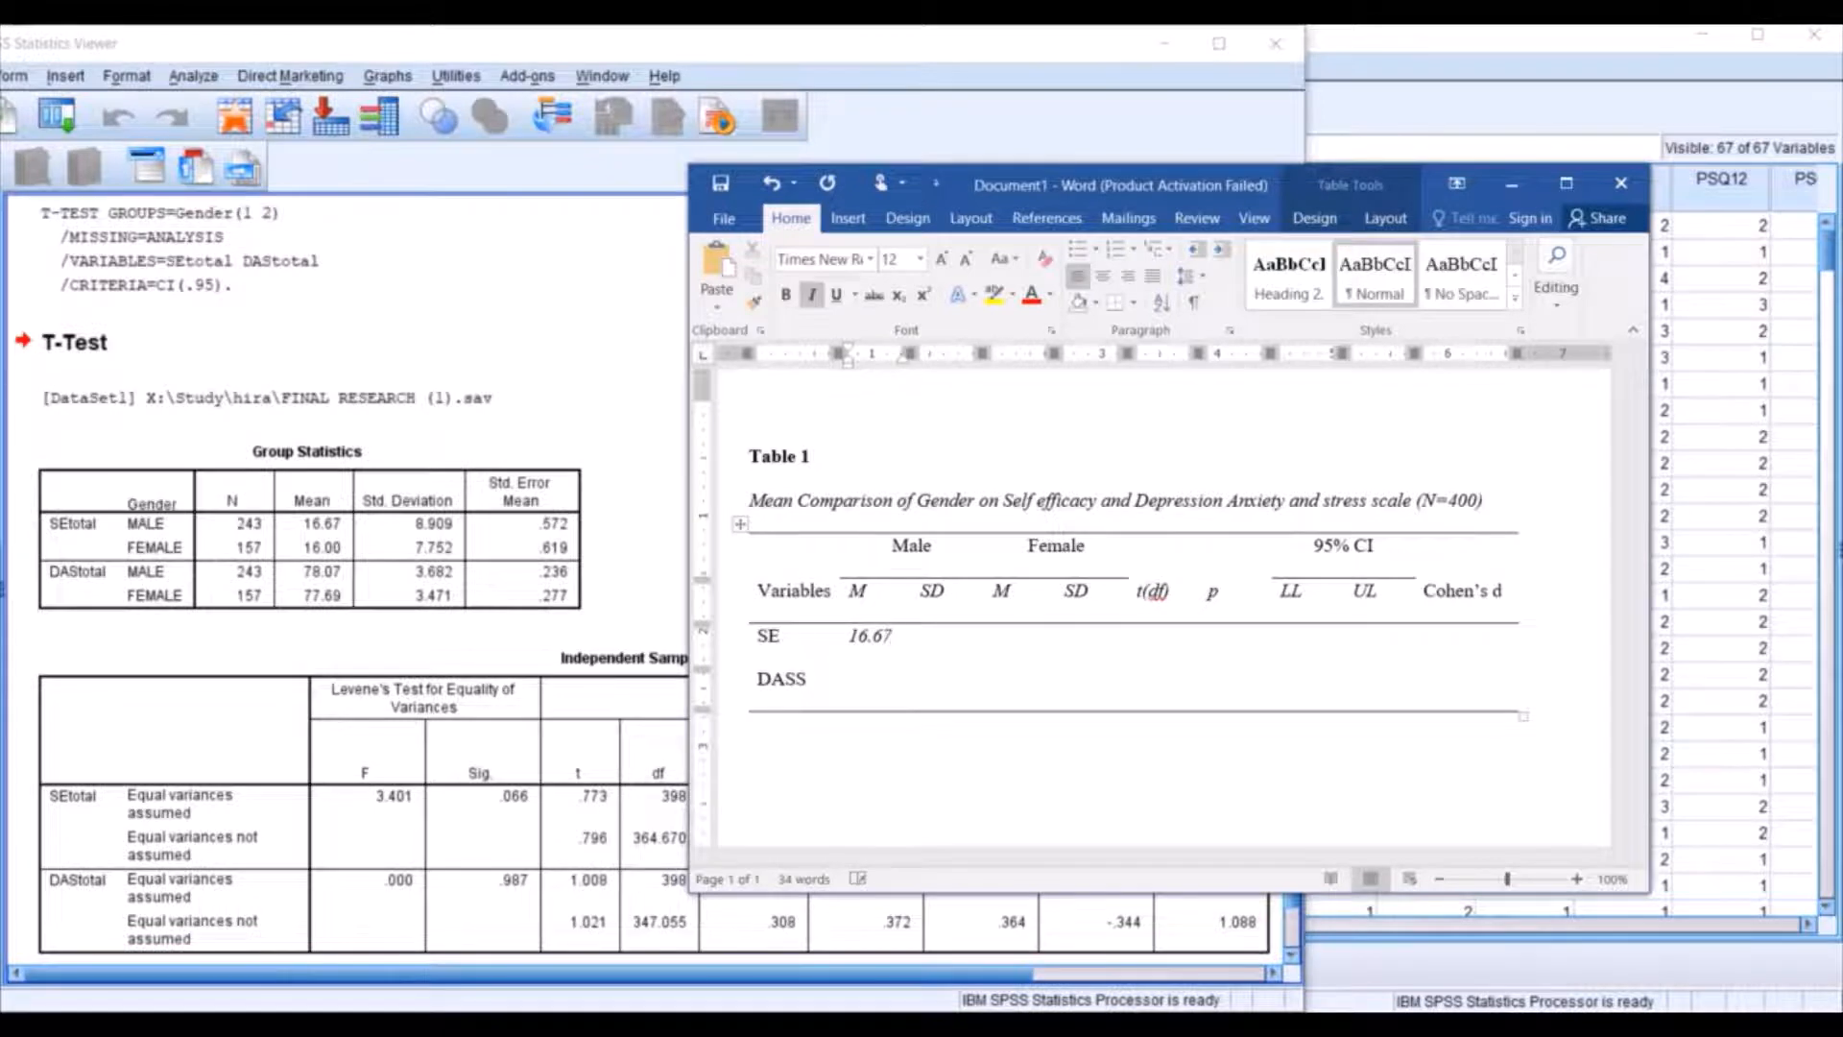
{"action": "key", "text": "Tab"}
{"action": "type", "text": "8"}
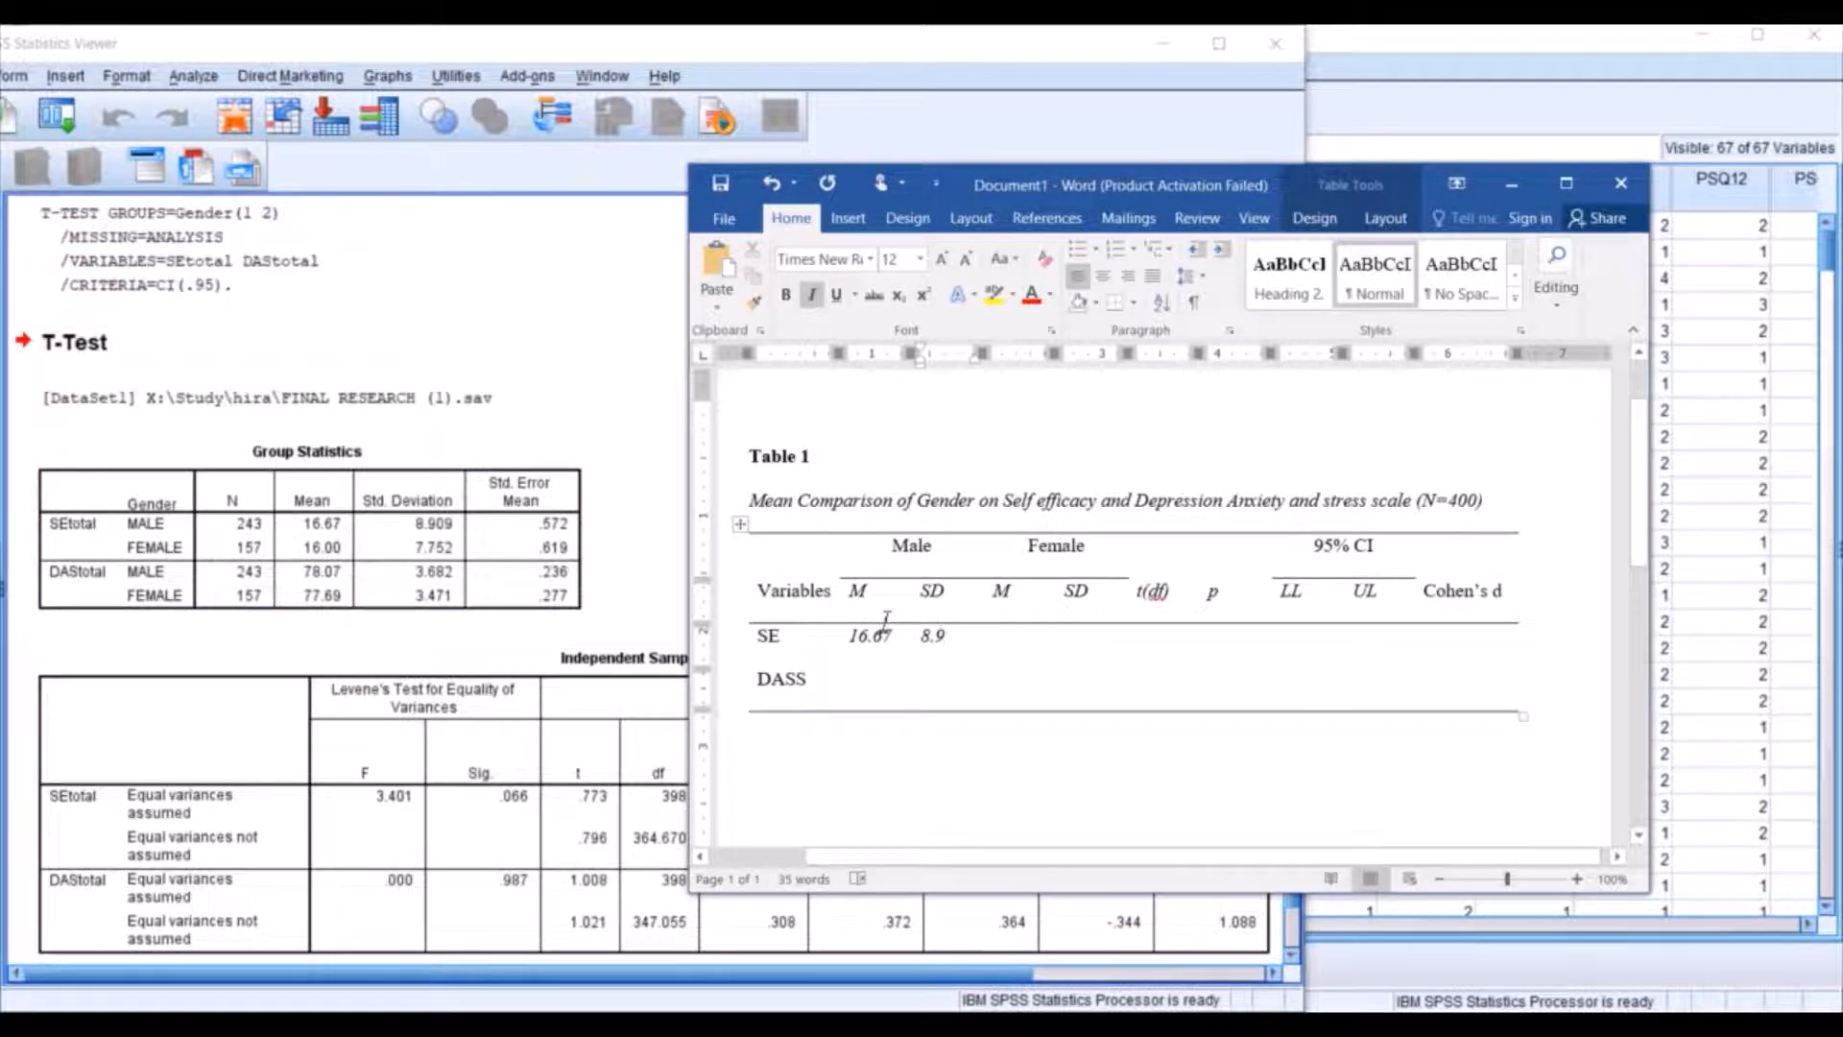
{"action": "type", "text": "0"}
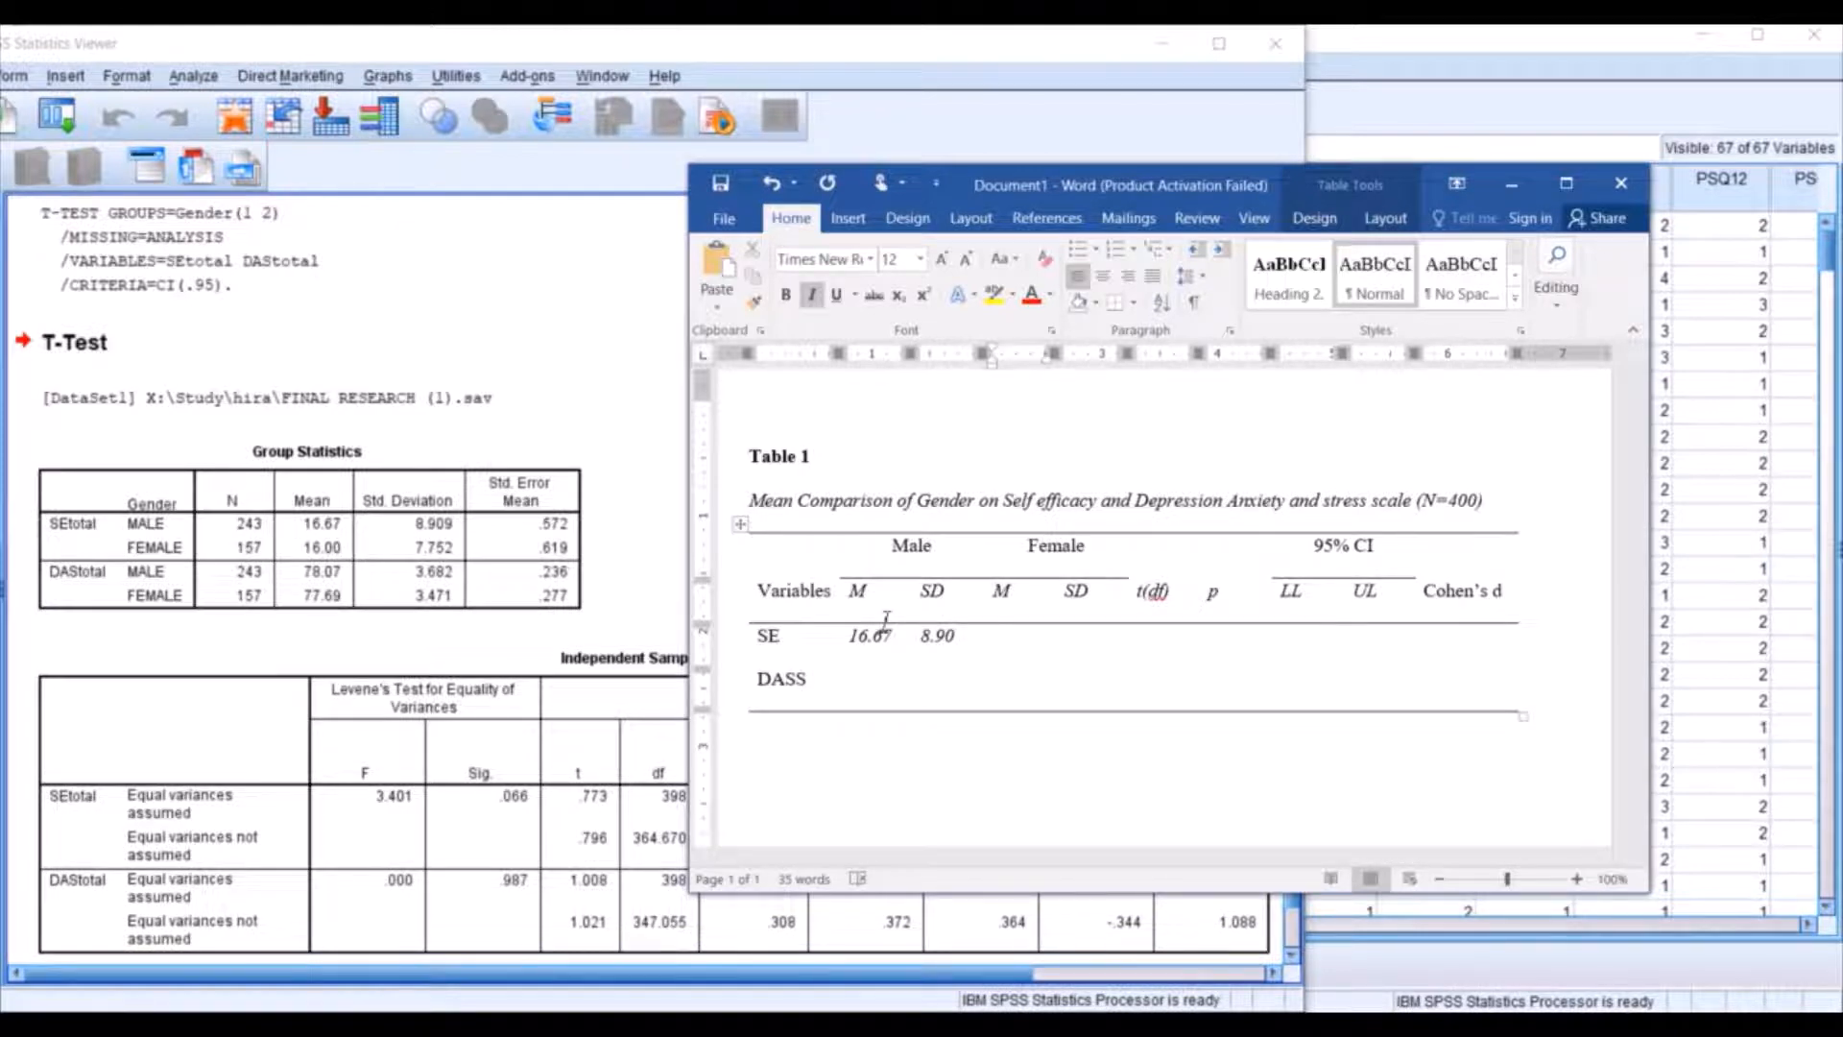
{"action": "type", "text": "16"}
{"action": "key", "text": "Tab"}
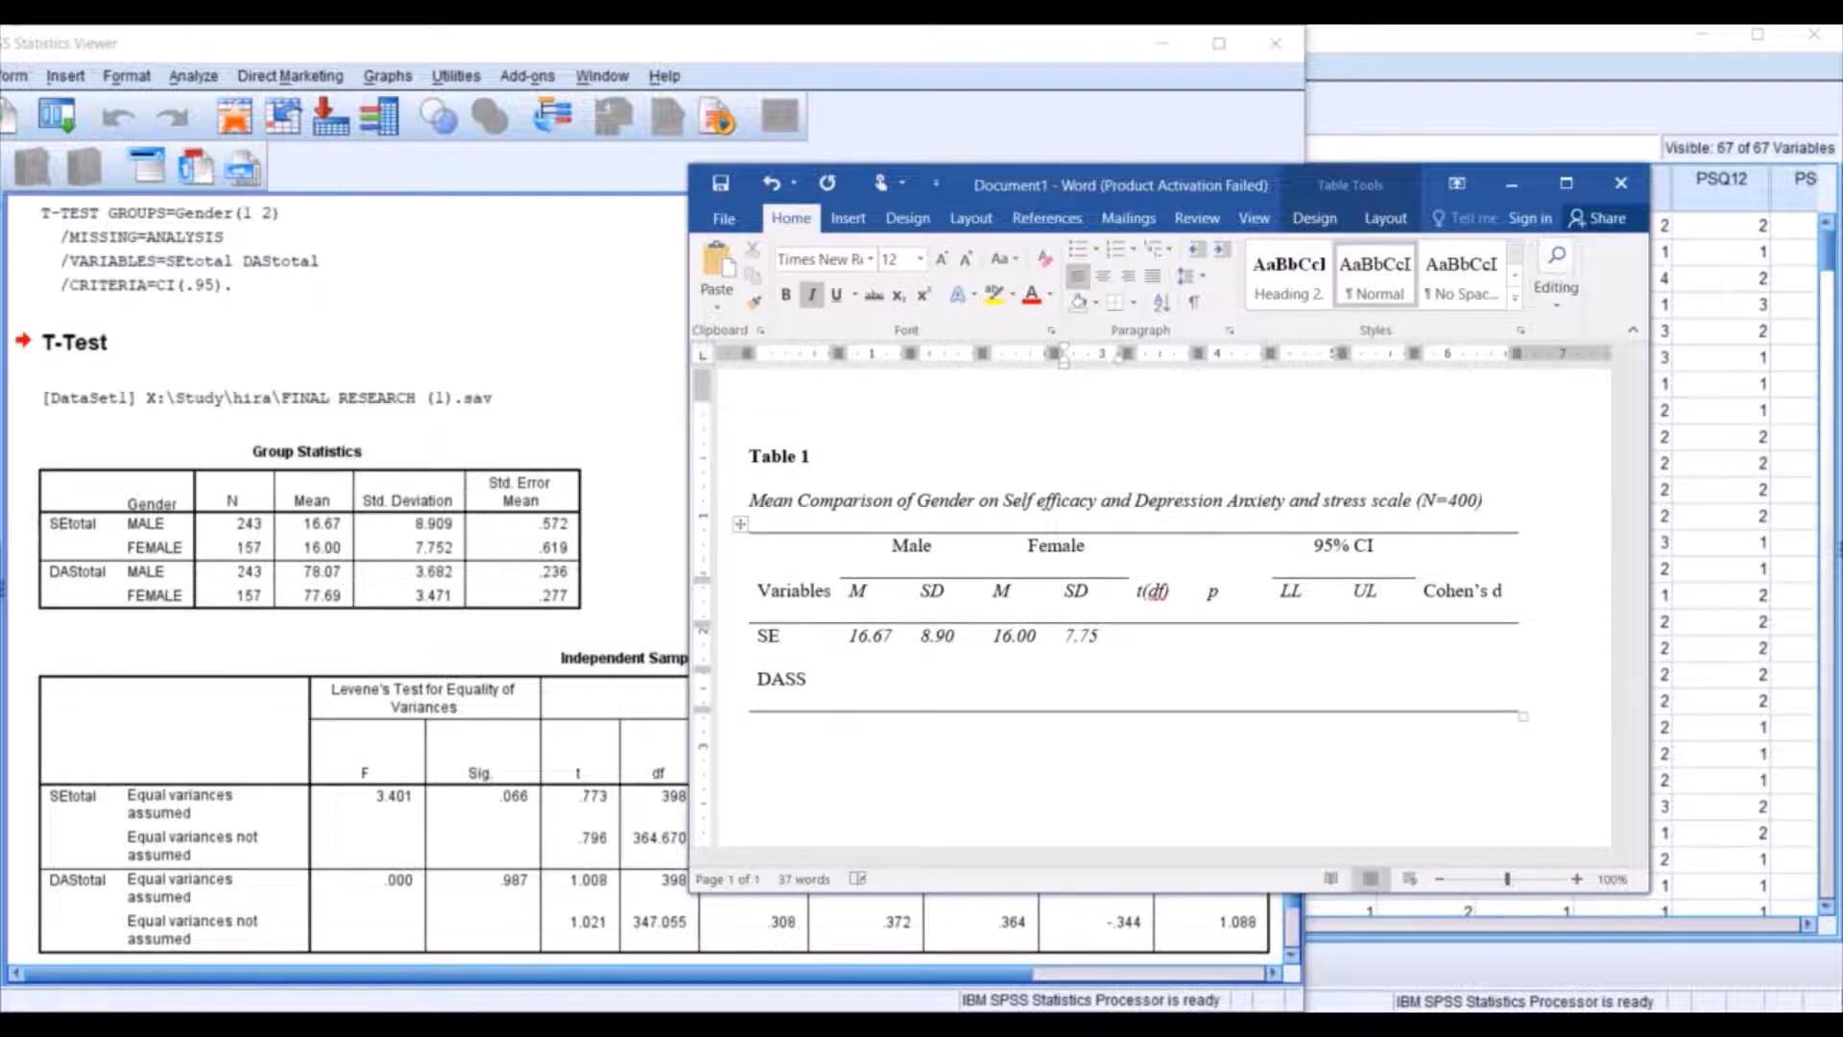
Fill the DASS row with male M 78.07 and SD 3.68, and female M 77.69 and SD 3.47.
{"action": "left_click", "coordinate": [855, 685]}
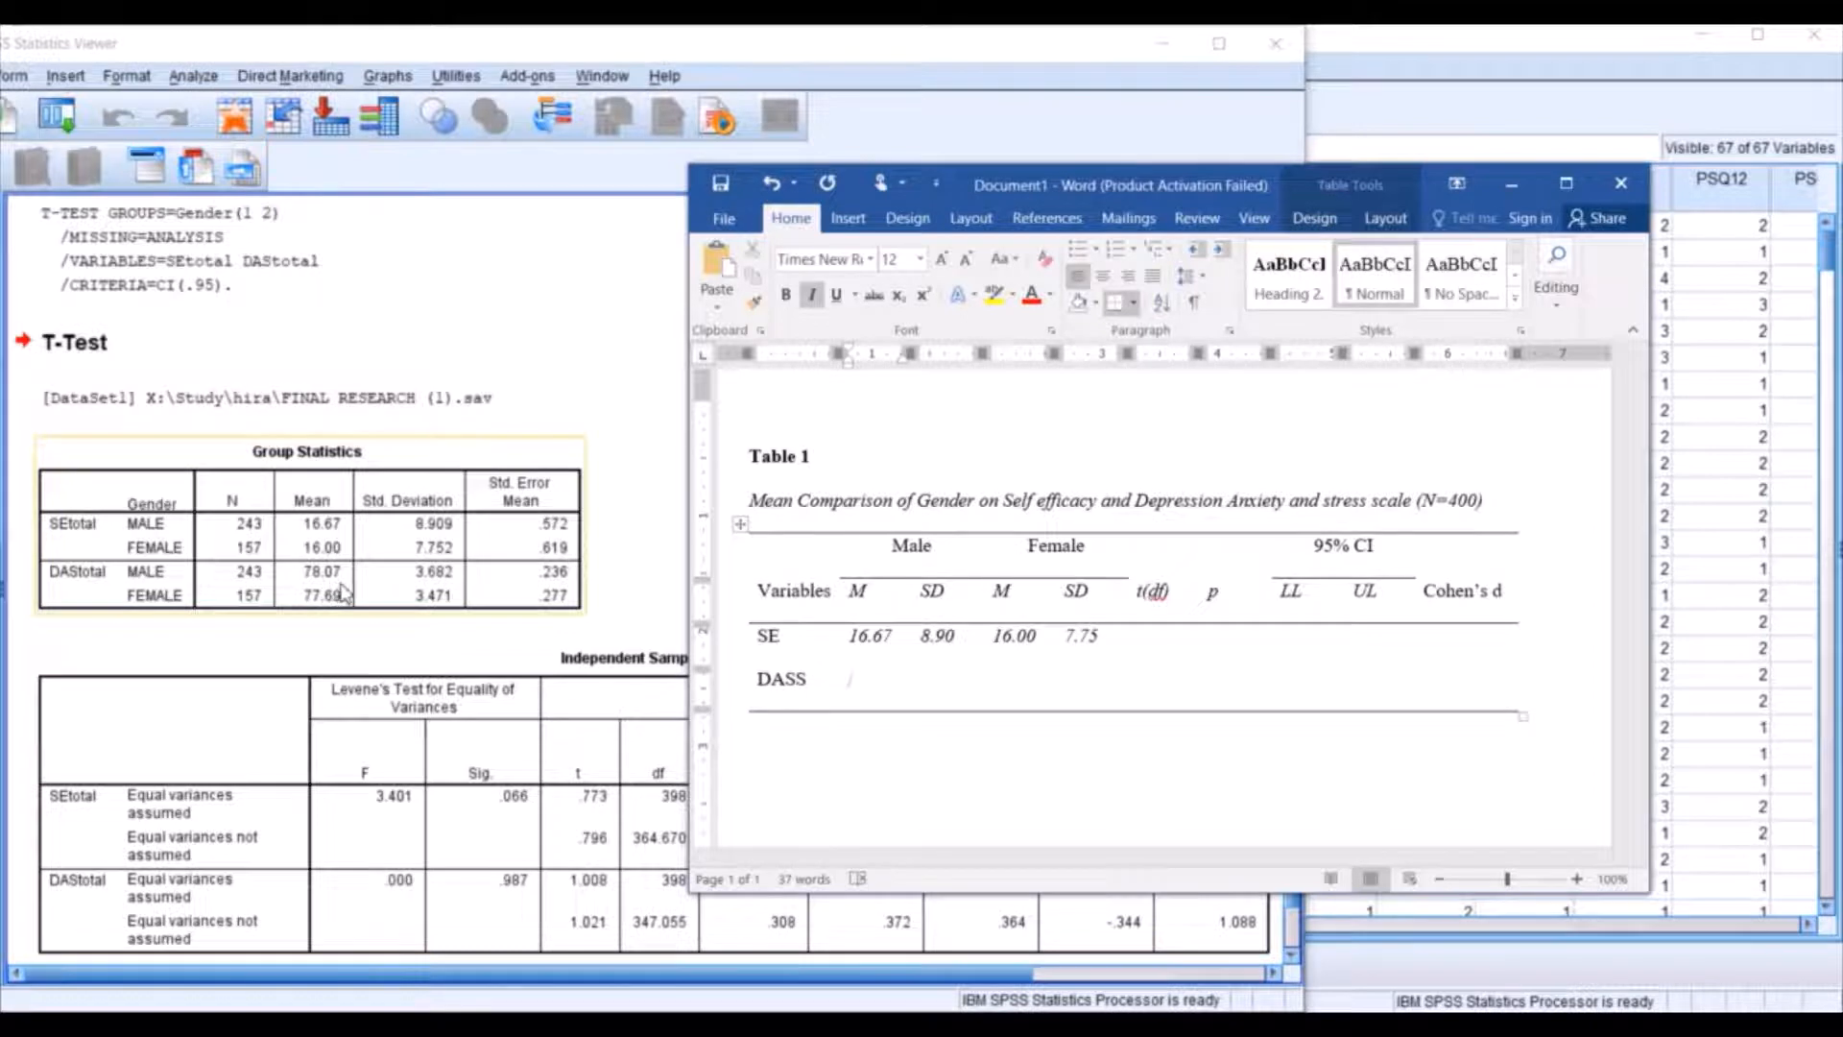
{"action": "type", "text": "78"}
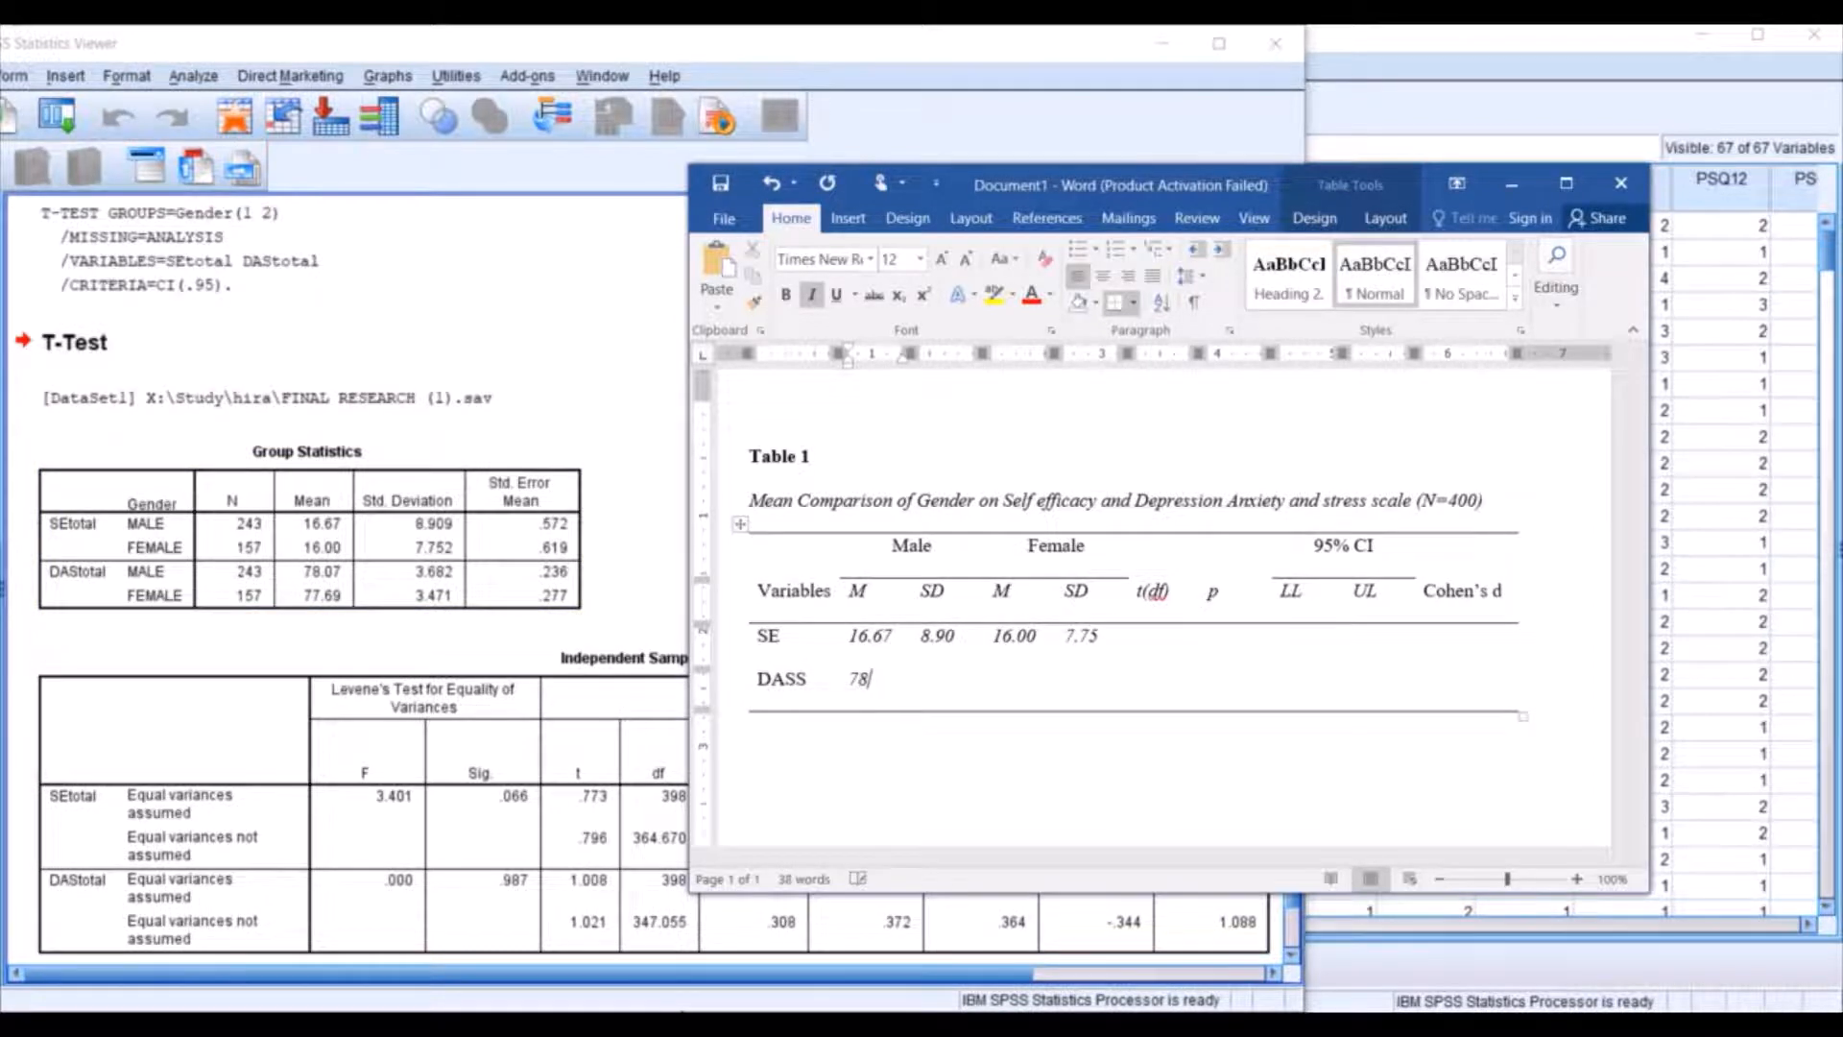
{"action": "type", "text": ".07"}
{"action": "key", "text": "Tab"}
{"action": "key", "text": "Tab"}
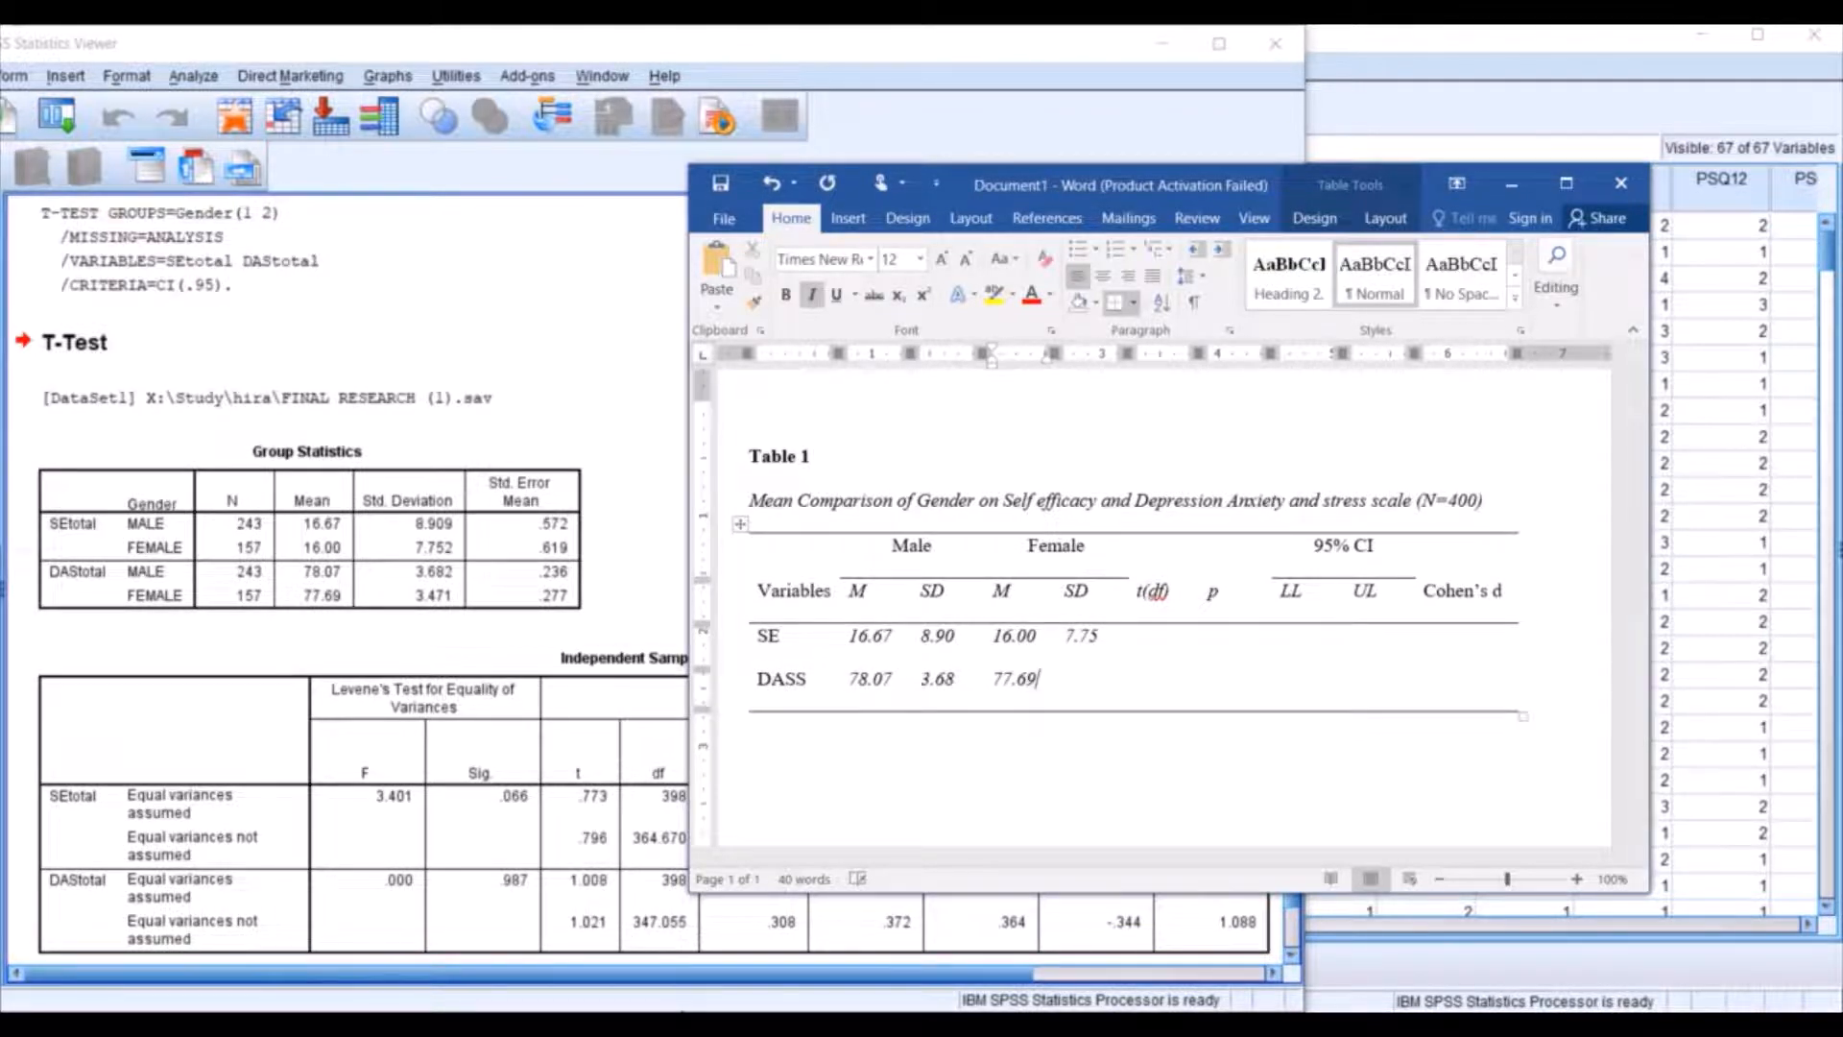
{"action": "key", "text": "Tab"}
Rearrange the Word and SPSS output windows so the t, df and Sig. columns can be read beside the Word table.
{"action": "left_click_drag", "start_coordinate": [1121, 202], "coordinate": [1275, 275]}
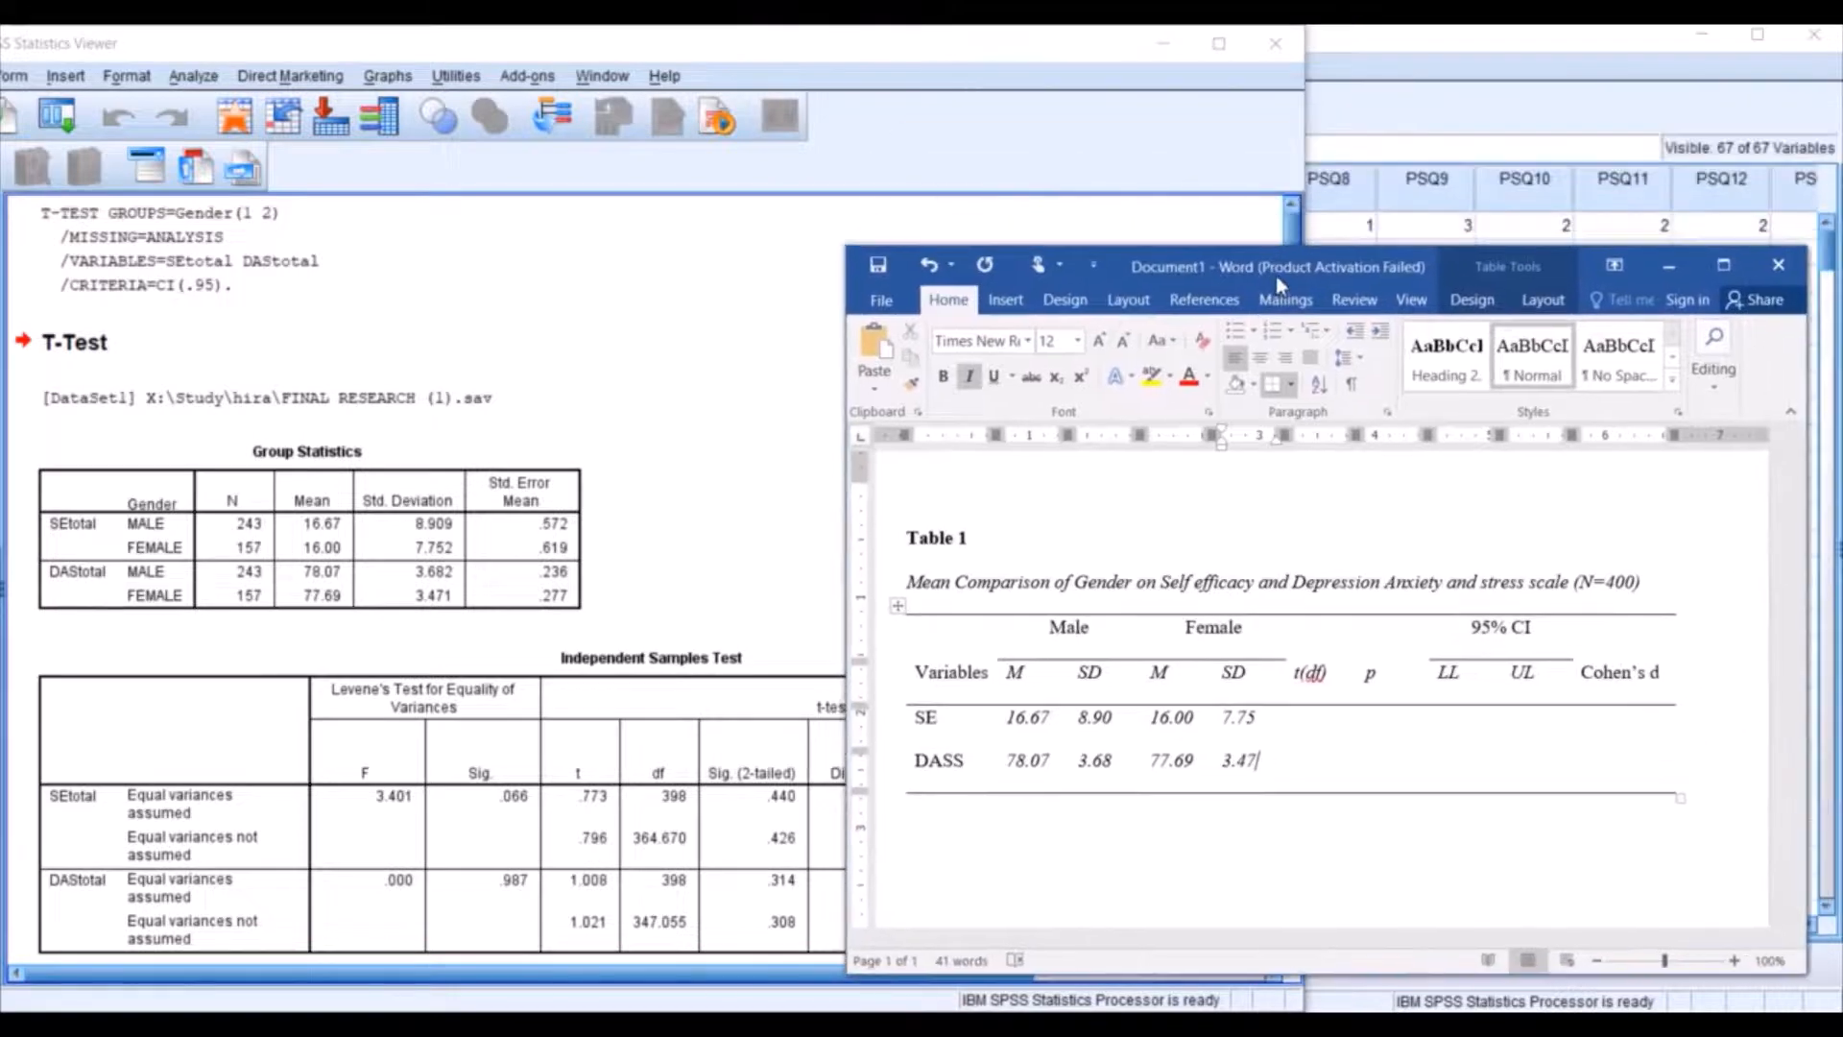
{"action": "left_click_drag", "start_coordinate": [731, 48], "coordinate": [659, 66]}
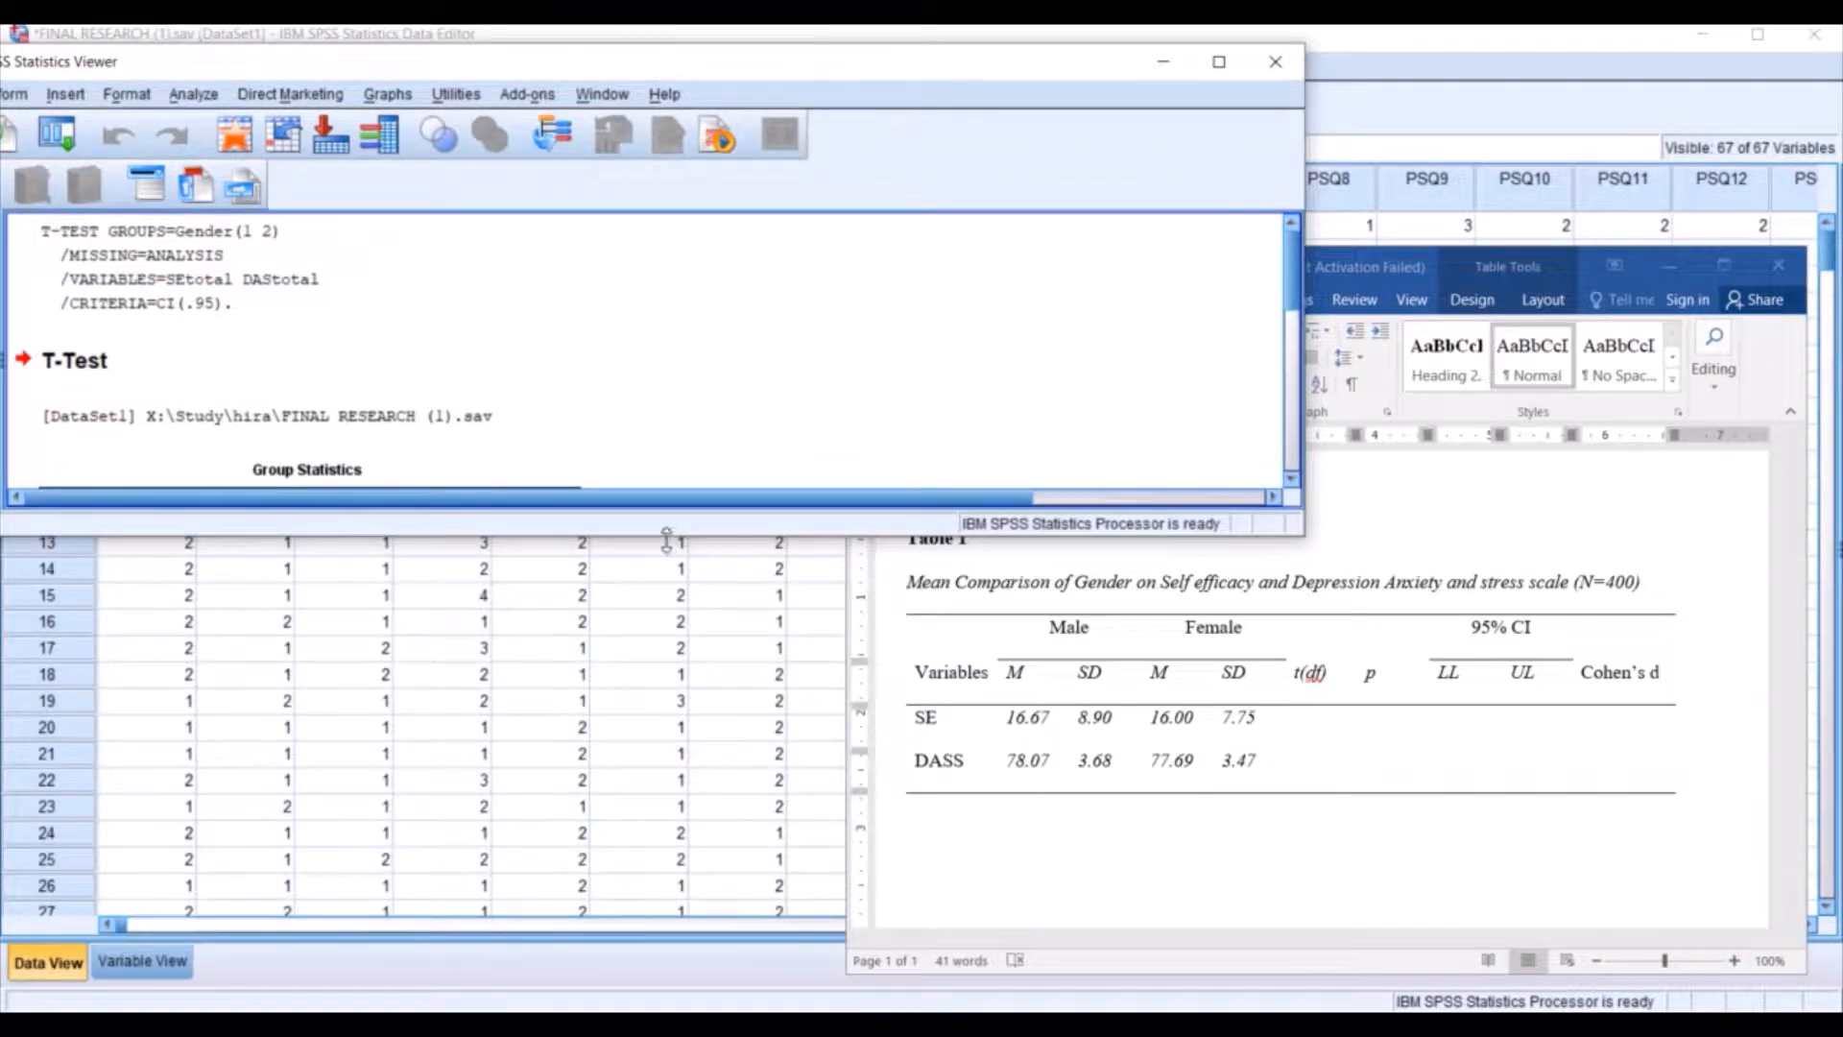
{"action": "left_click_drag", "start_coordinate": [666, 543], "coordinate": [671, 1008]}
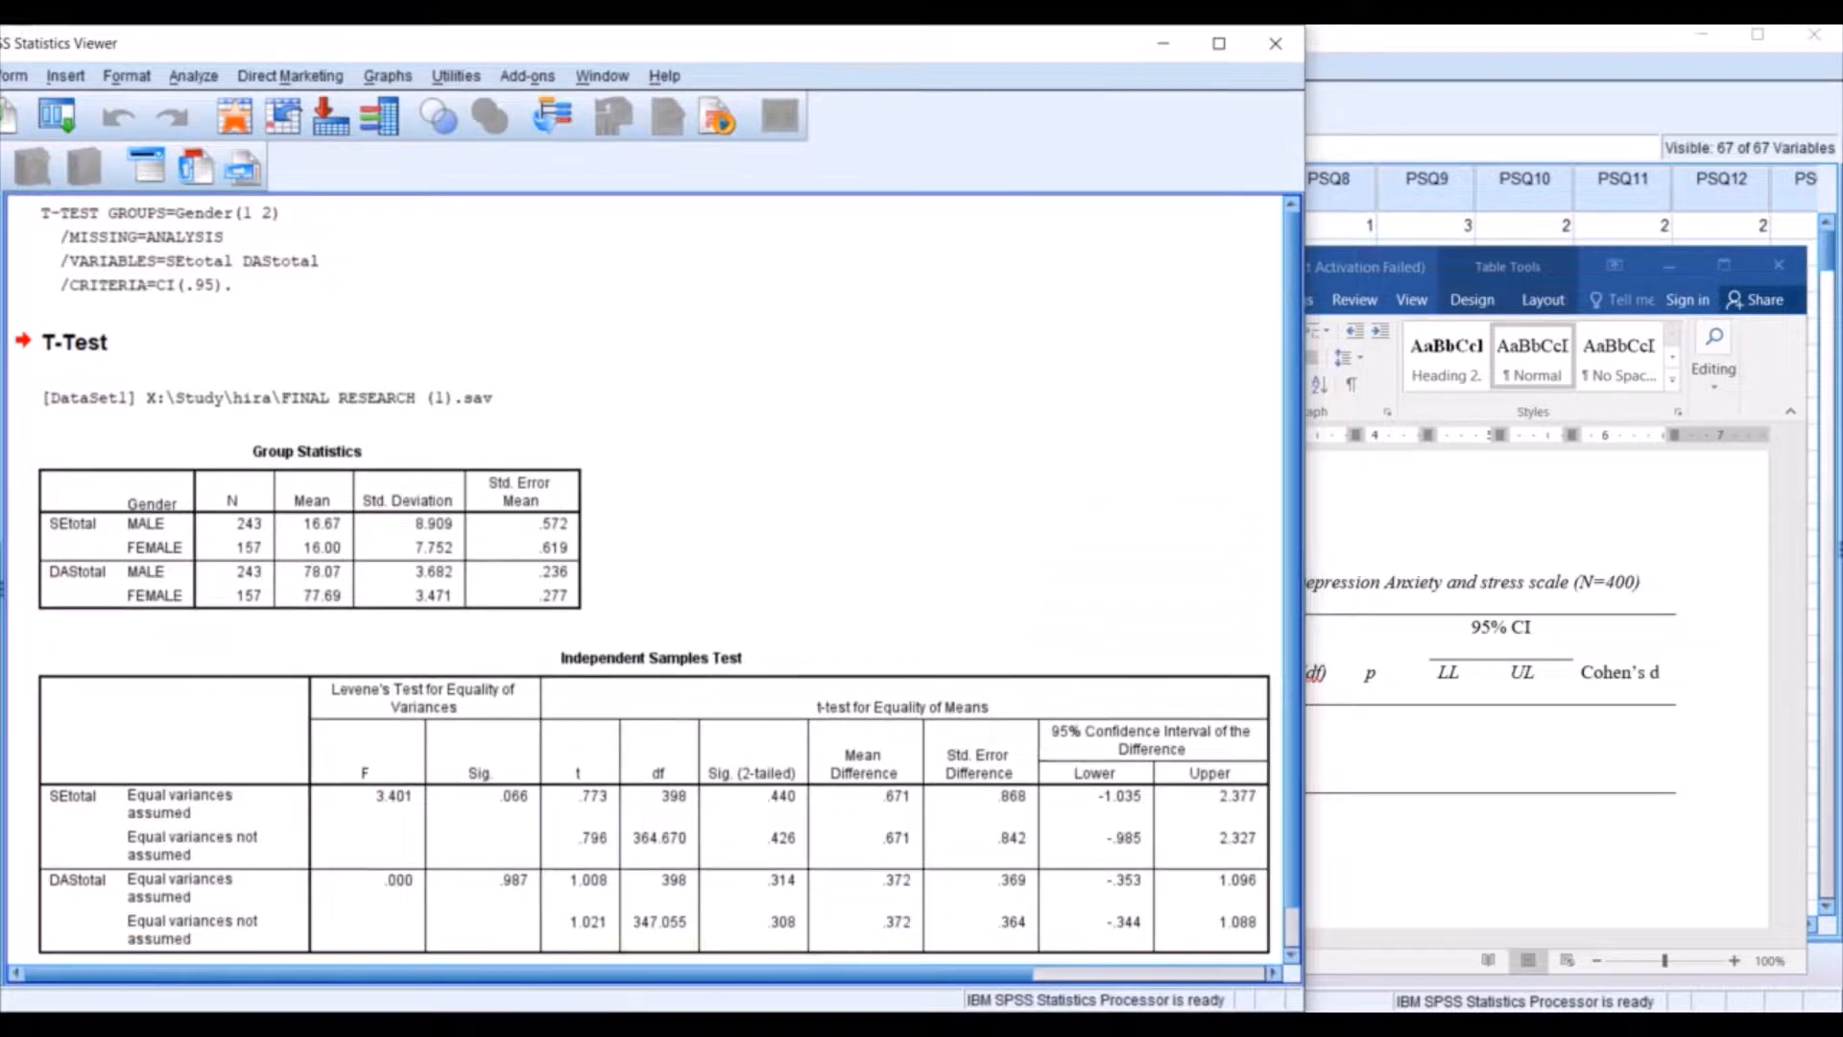
{"action": "left_click", "coordinate": [1483, 883]}
{"action": "left_click", "coordinate": [777, 906]}
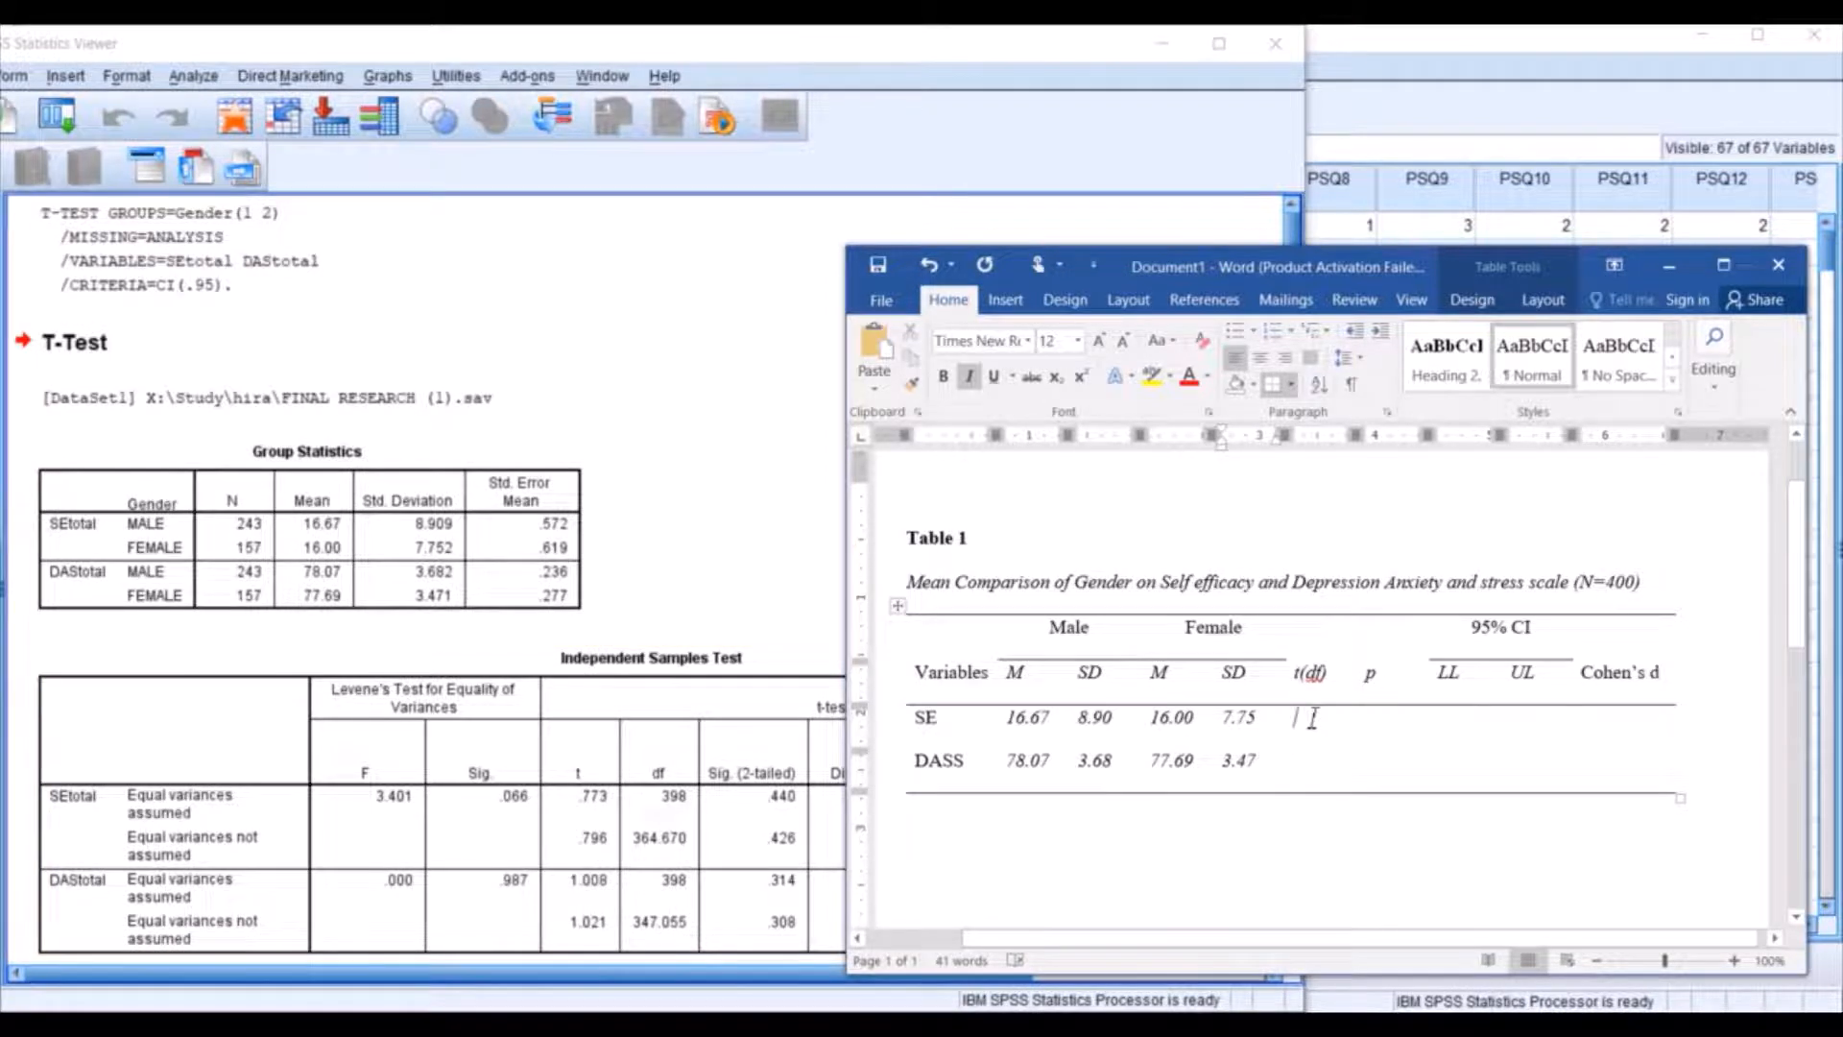
Enter the t values .77 for SE and 1.00 for DASS in the t(df) column.
{"action": "type", "text": ".77"}
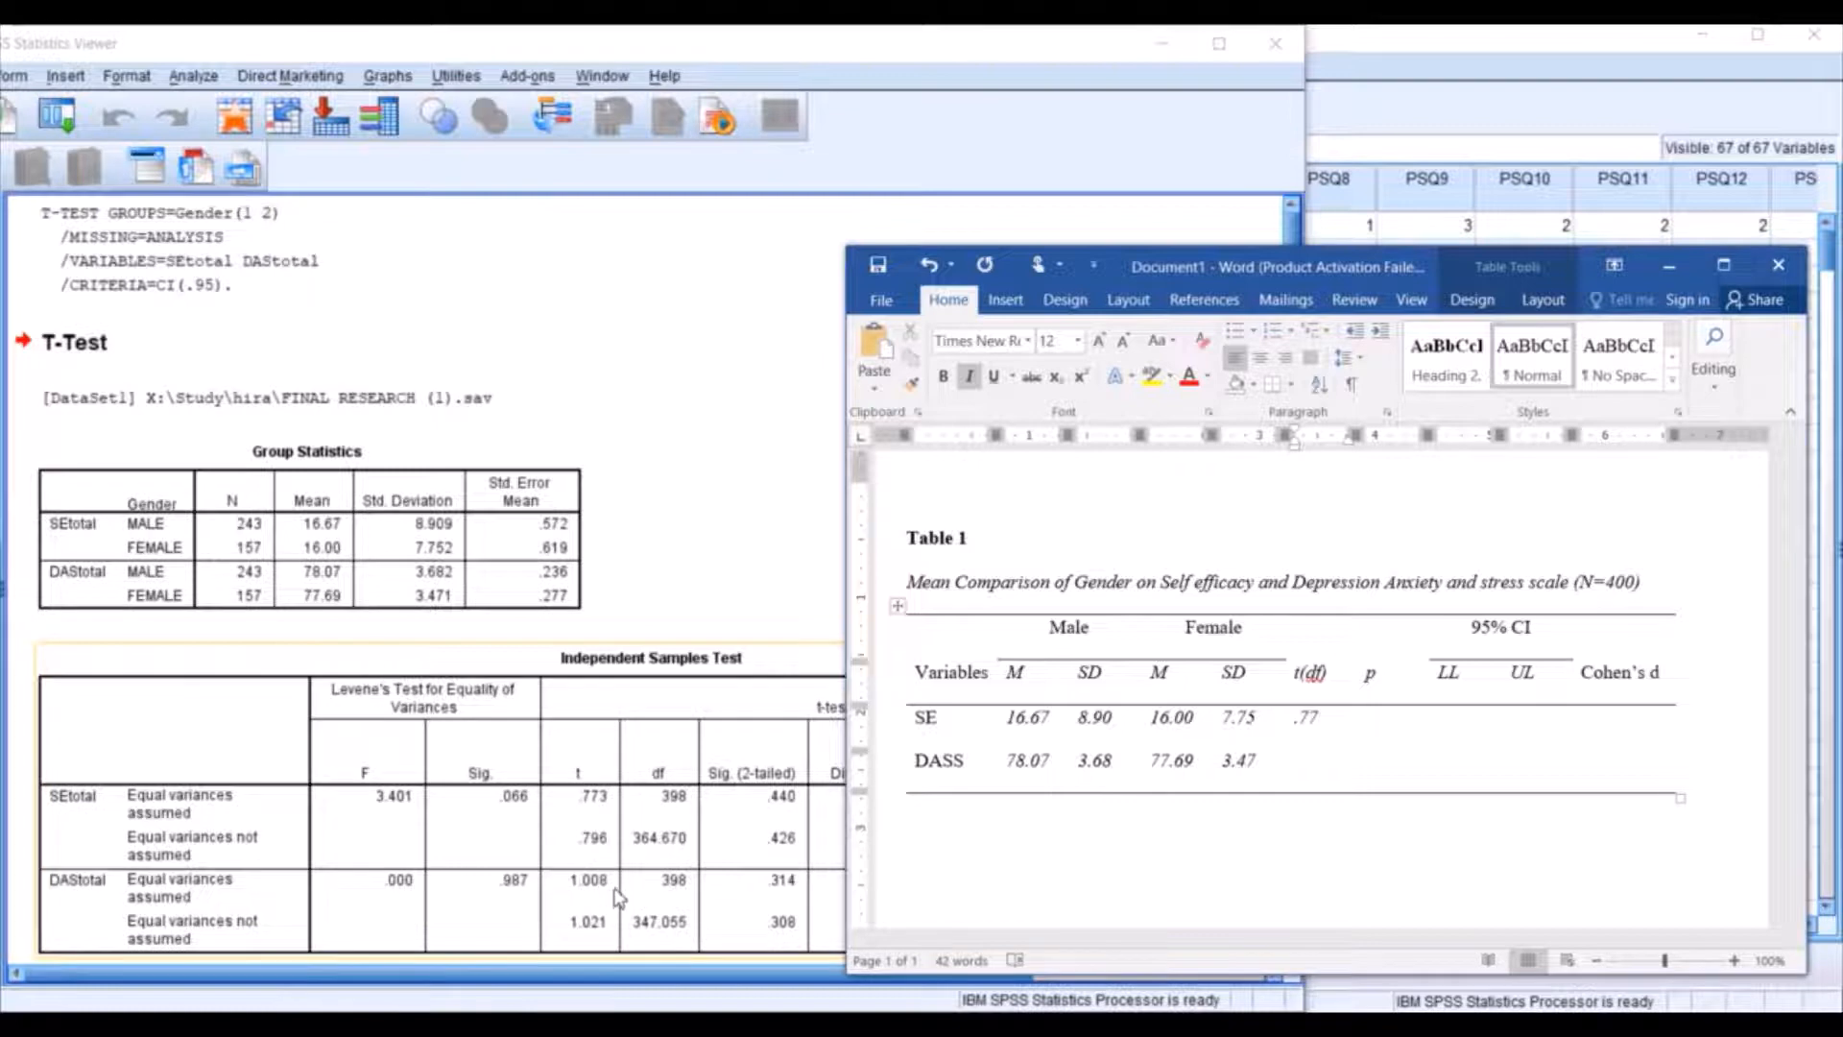
{"action": "key", "text": "Down"}
{"action": "type", "text": "1."}
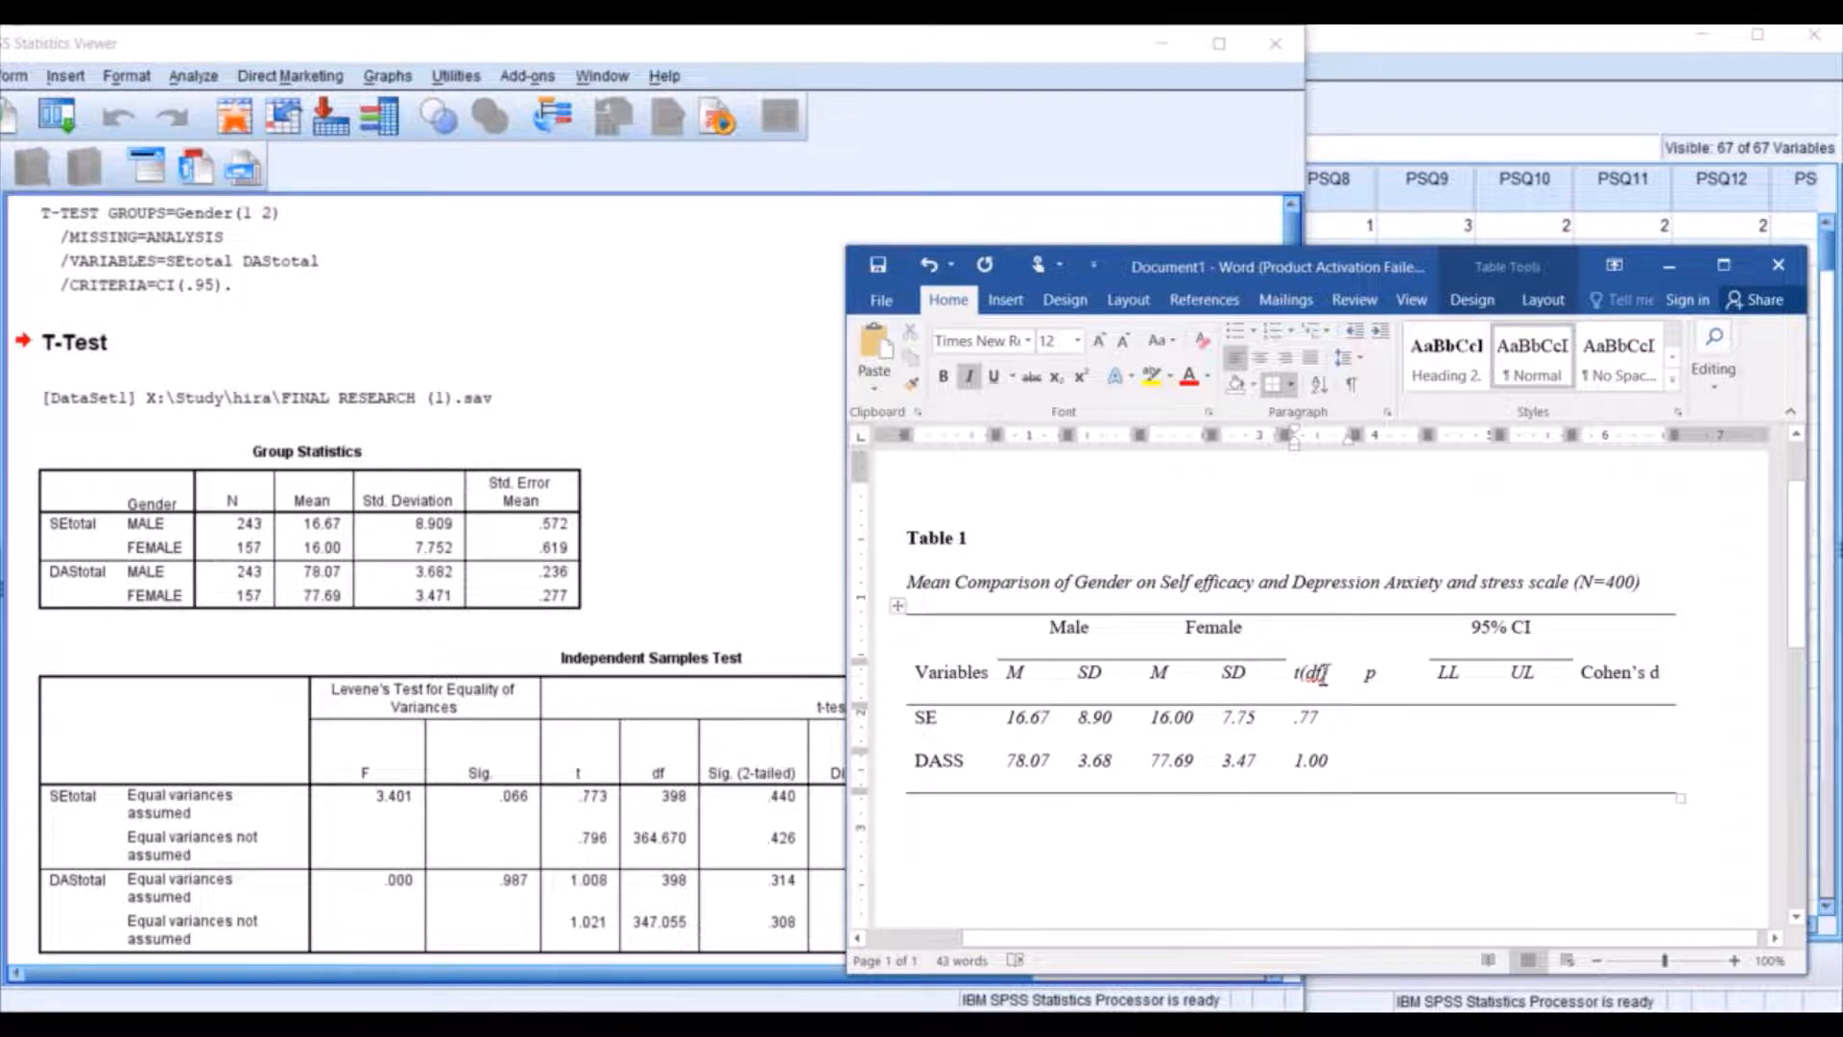
Replace df with 398 in the t(df) column heading so it reads t(398).
{"action": "left_click", "coordinate": [832, 828]}
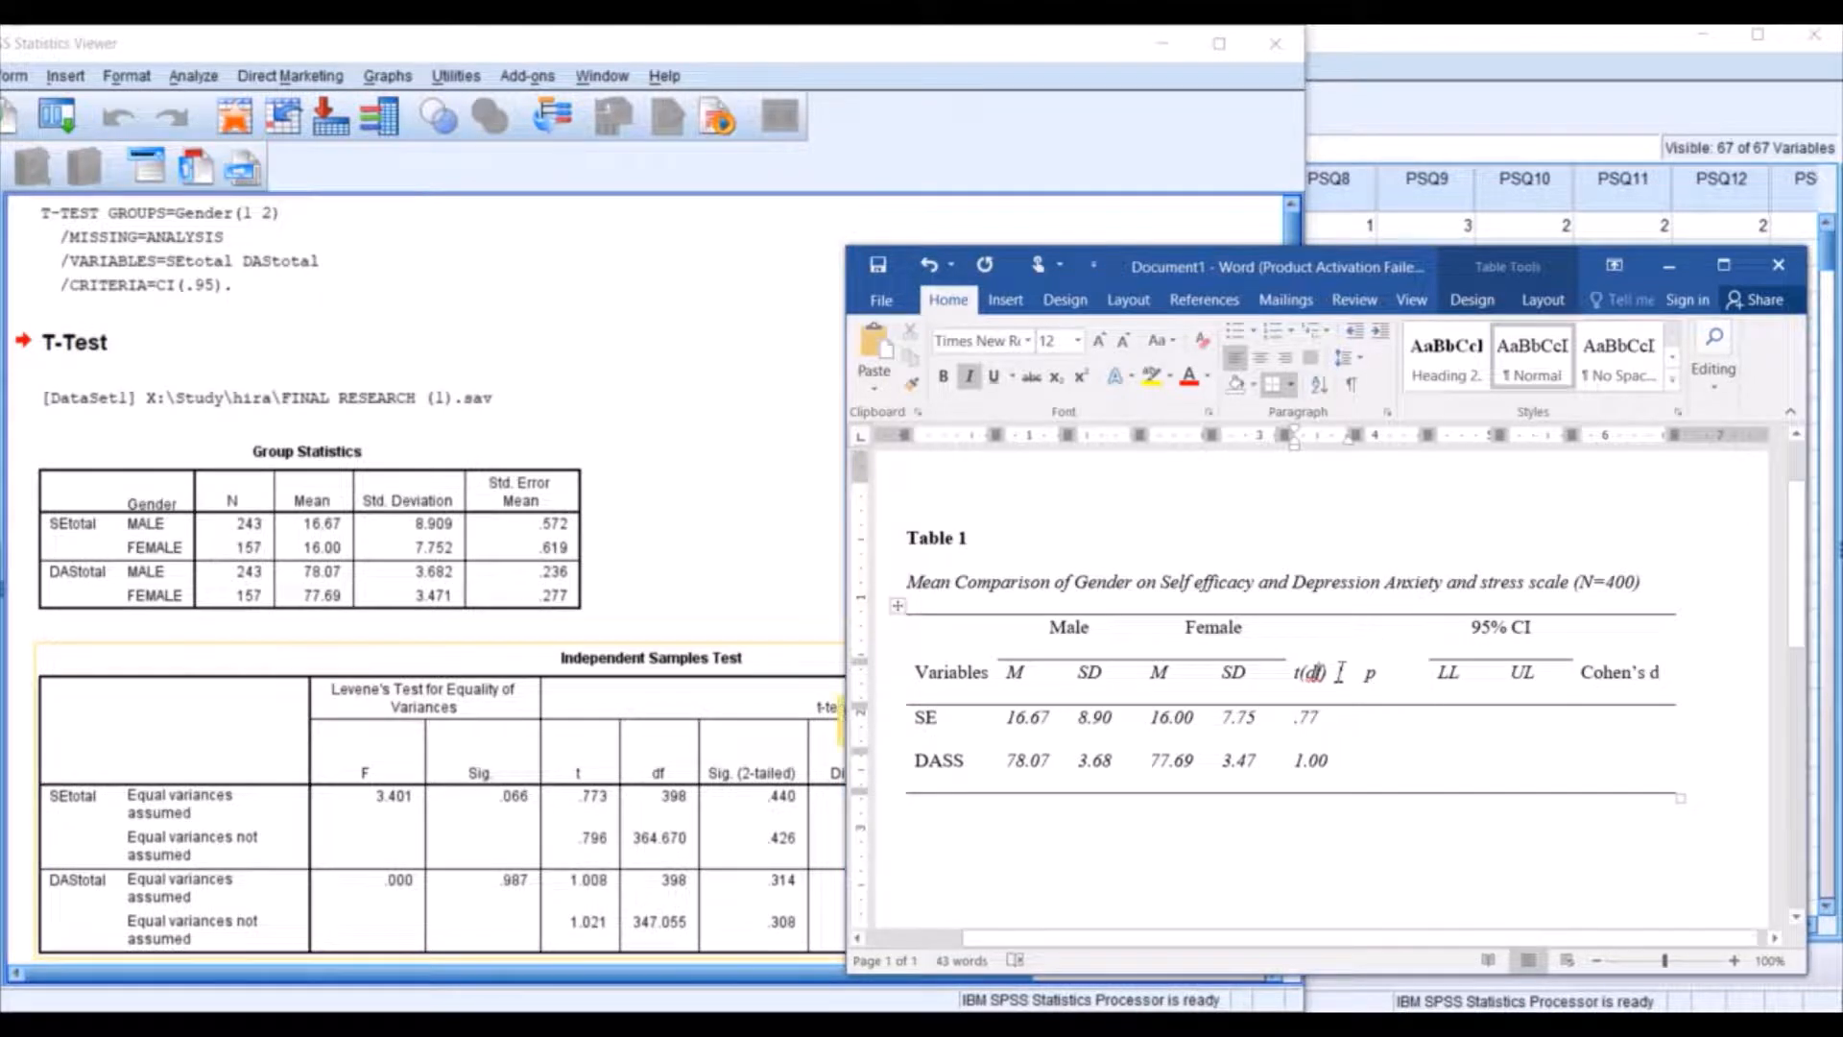
{"action": "key", "text": "BackSpace"}
{"action": "key", "text": "BackSpace"}
Enter the p values .440 for SE and .314 for DASS in the p column.
{"action": "left_click", "coordinate": [1380, 731]}
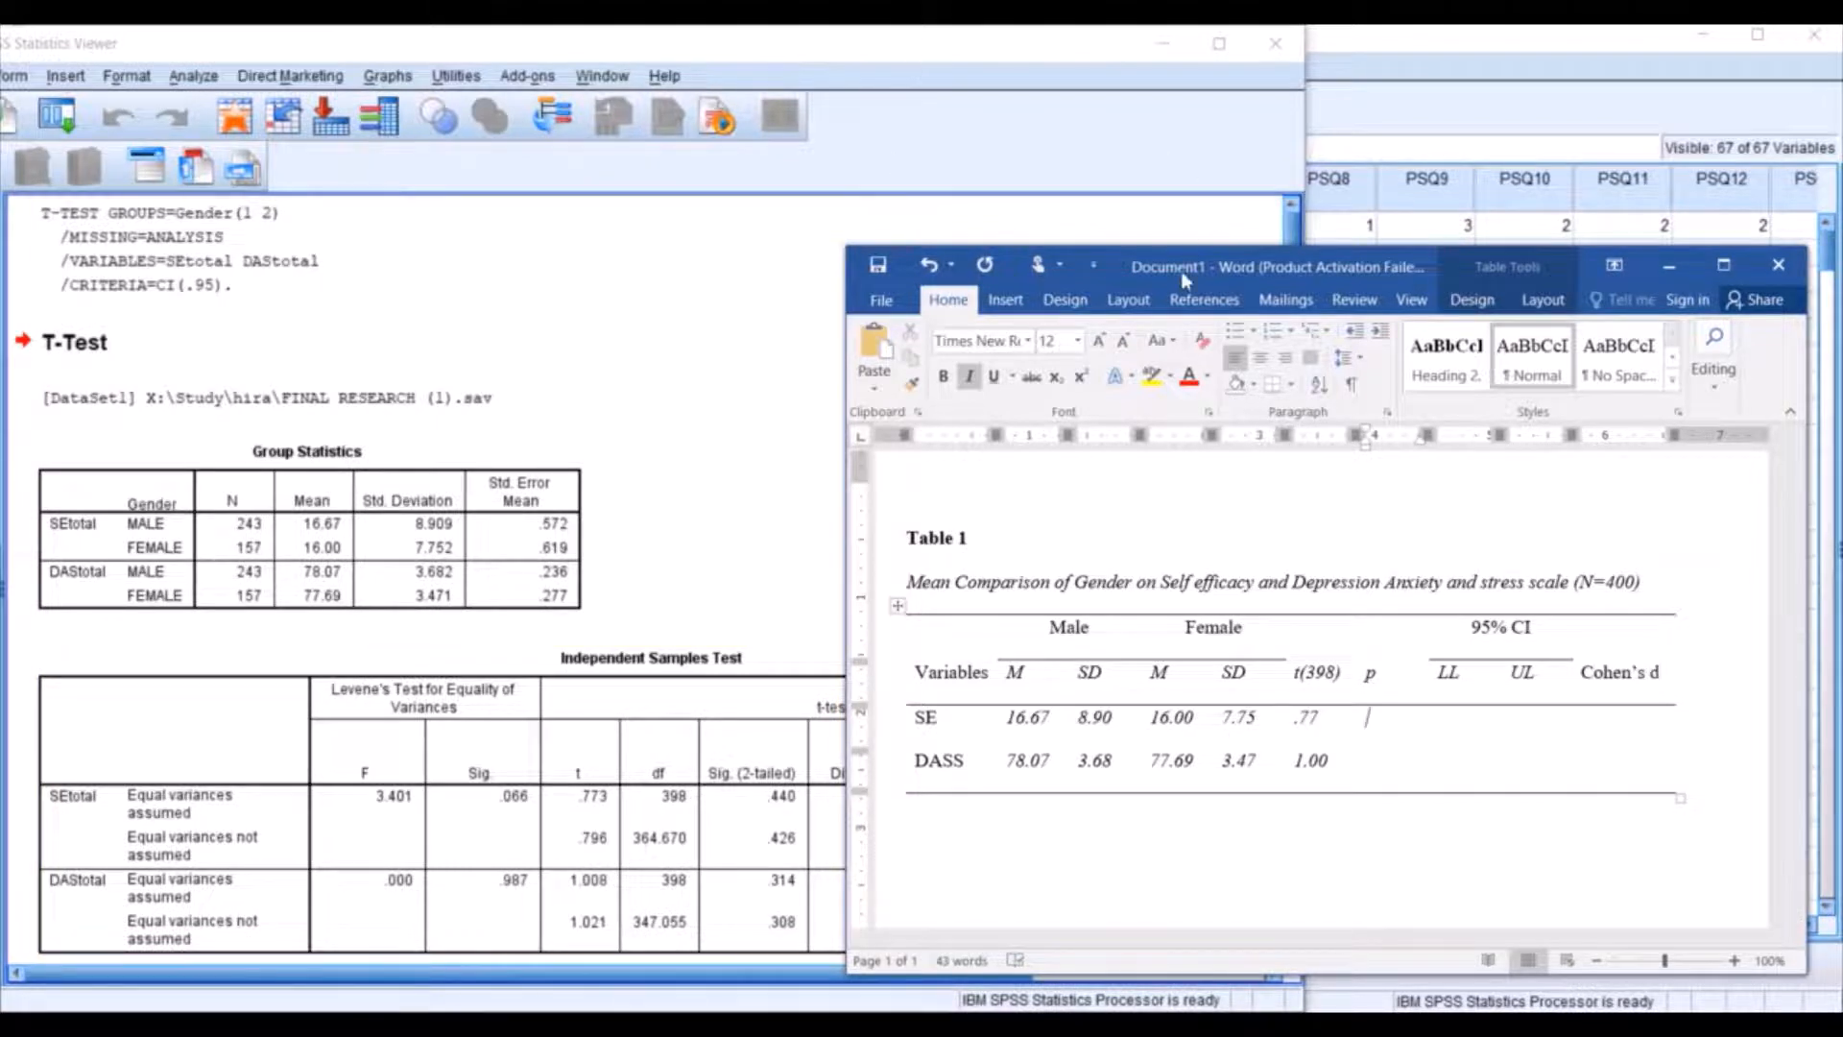
{"action": "mouse_move", "coordinate": [1217, 273]}
{"action": "left_mouse_down"}
{"action": "mouse_move", "coordinate": [1392, 76]}
{"action": "mouse_move", "coordinate": [1162, 270]}
{"action": "mouse_move", "coordinate": [1215, 273]}
{"action": "left_mouse_up"}
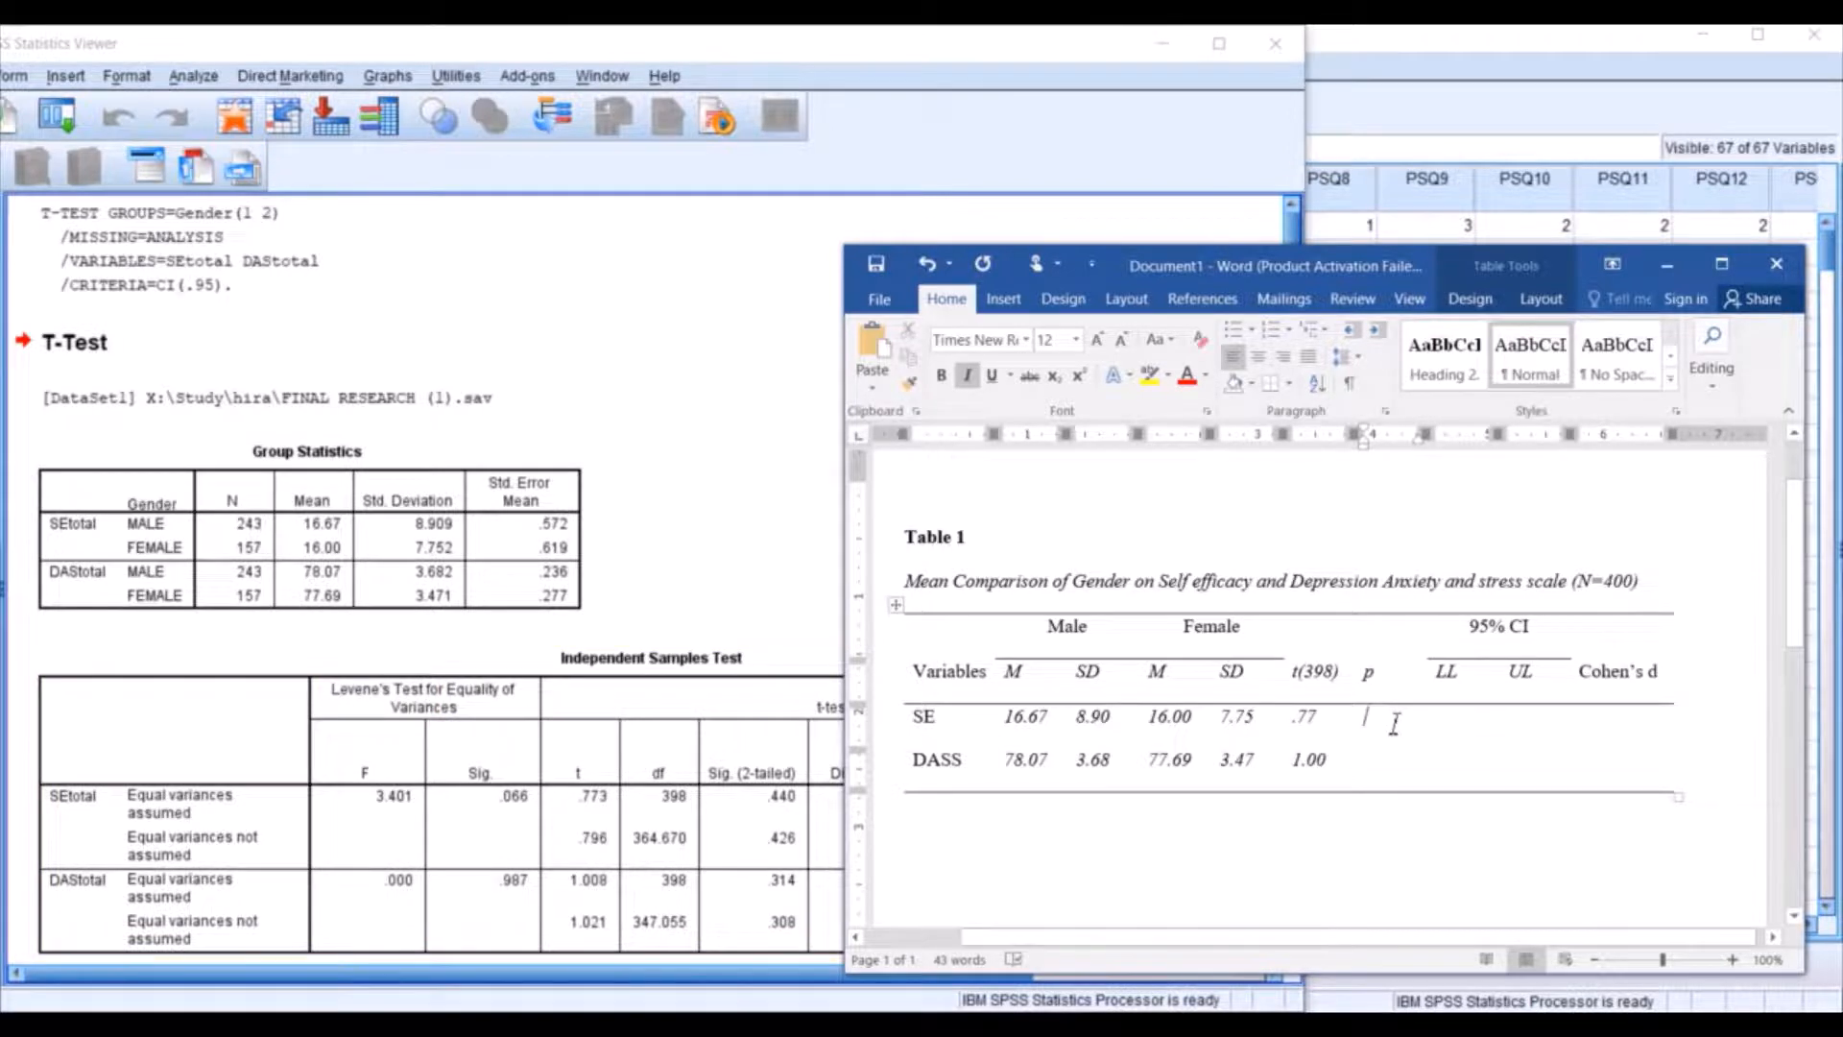
{"action": "type", "text": ".440"}
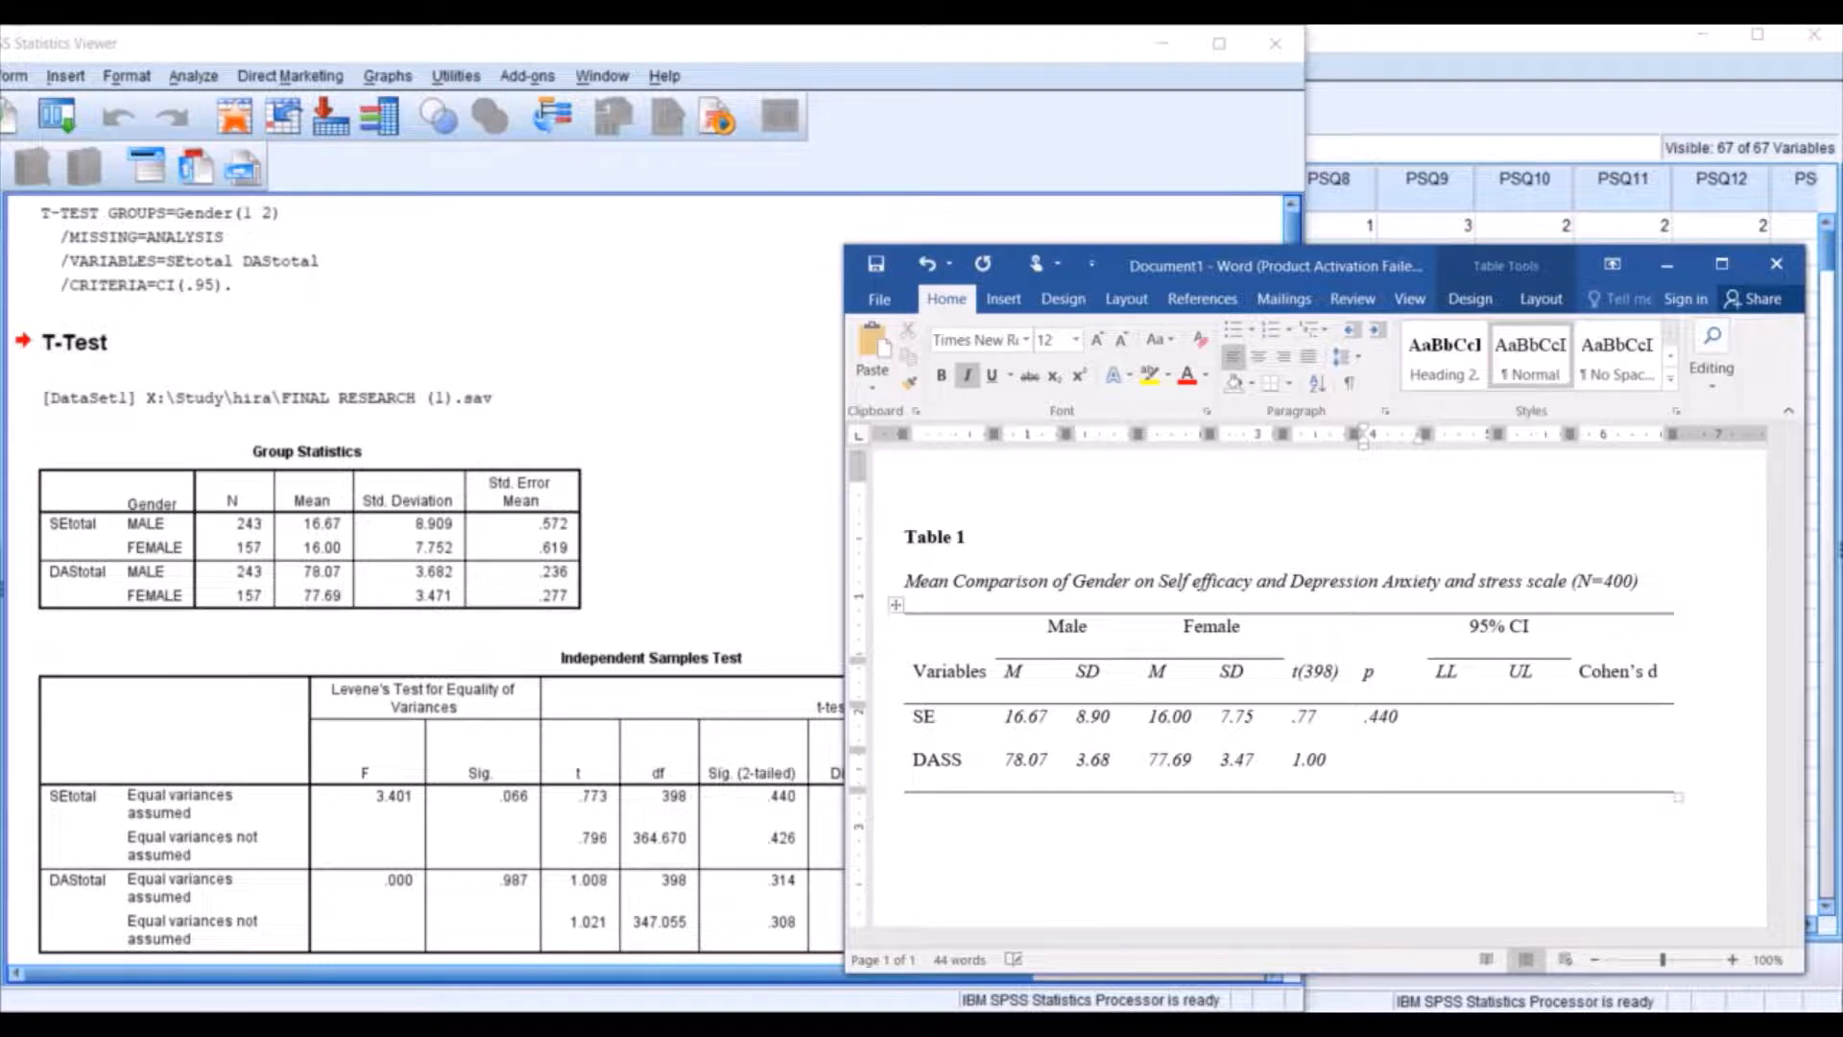
{"action": "key", "text": "Down"}
Move the Word window to uncover the SPSS confidence interval columns and enter LL -1.03 and UL 2.37 for SE.
{"action": "left_click_drag", "start_coordinate": [1235, 268], "coordinate": [425, 284]}
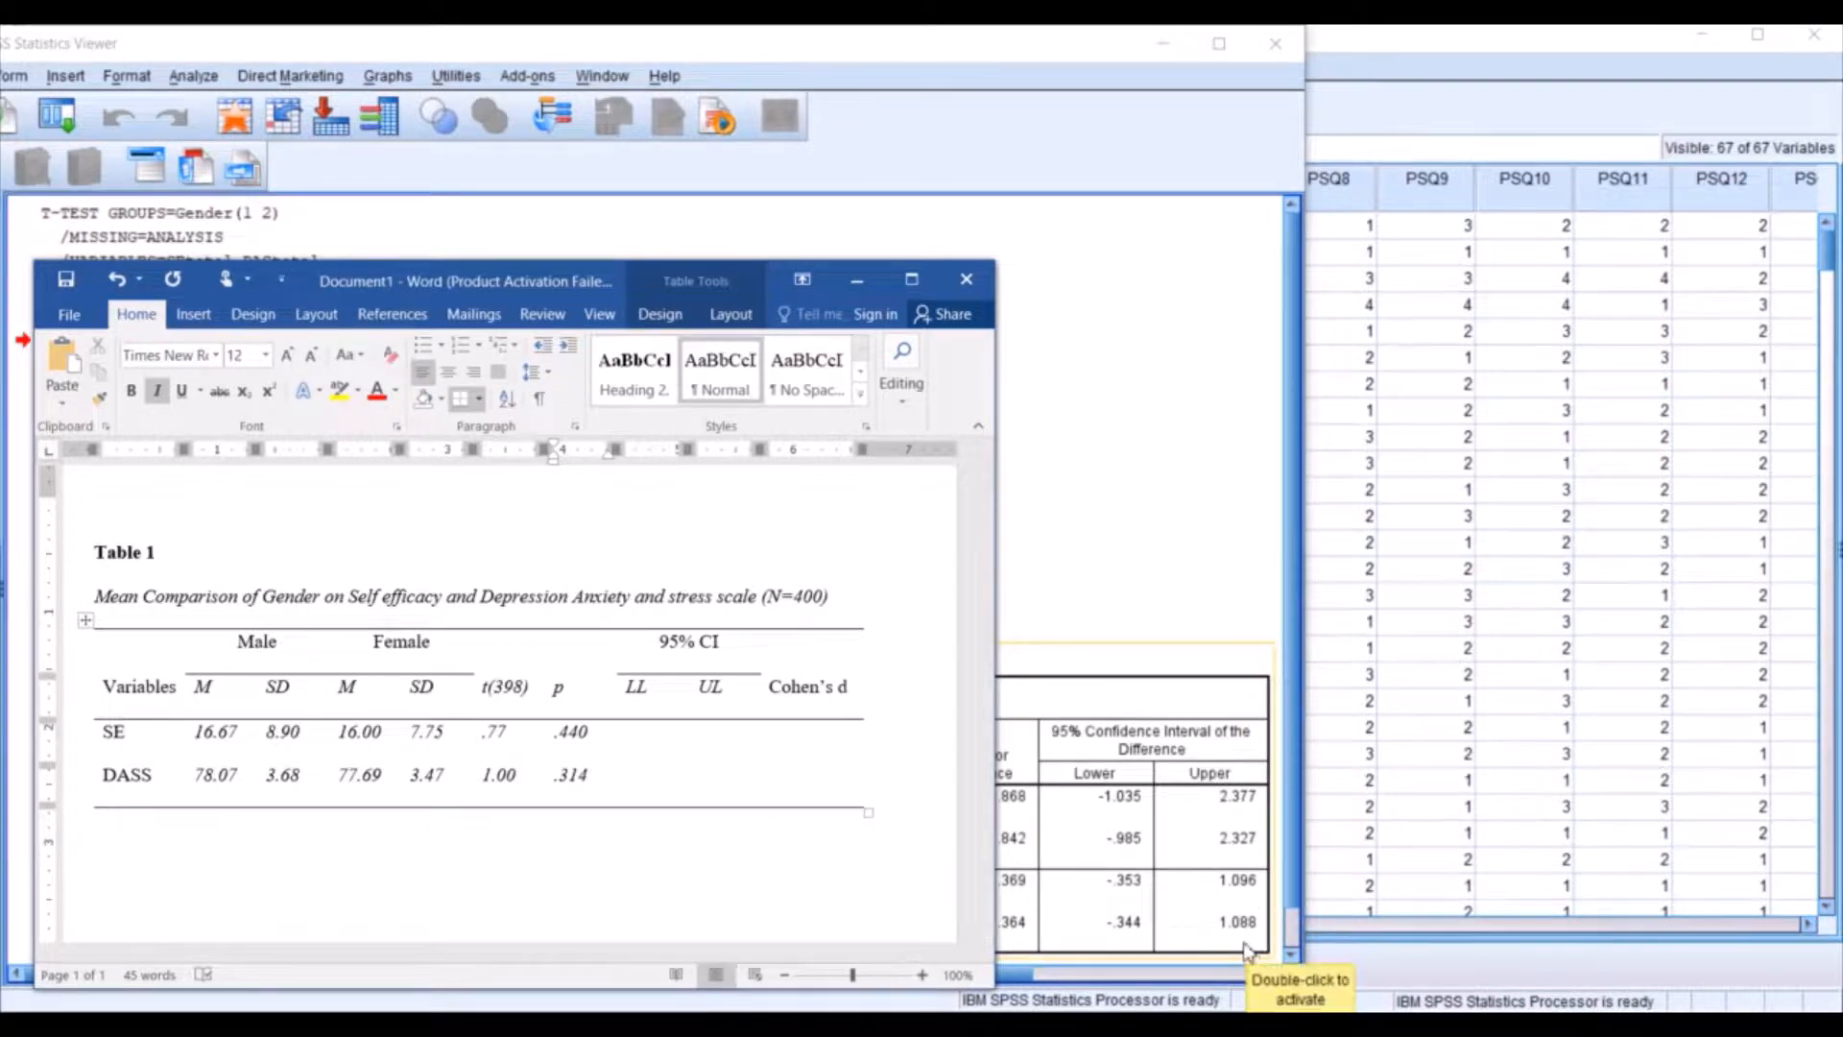
{"action": "left_click", "coordinate": [650, 747]}
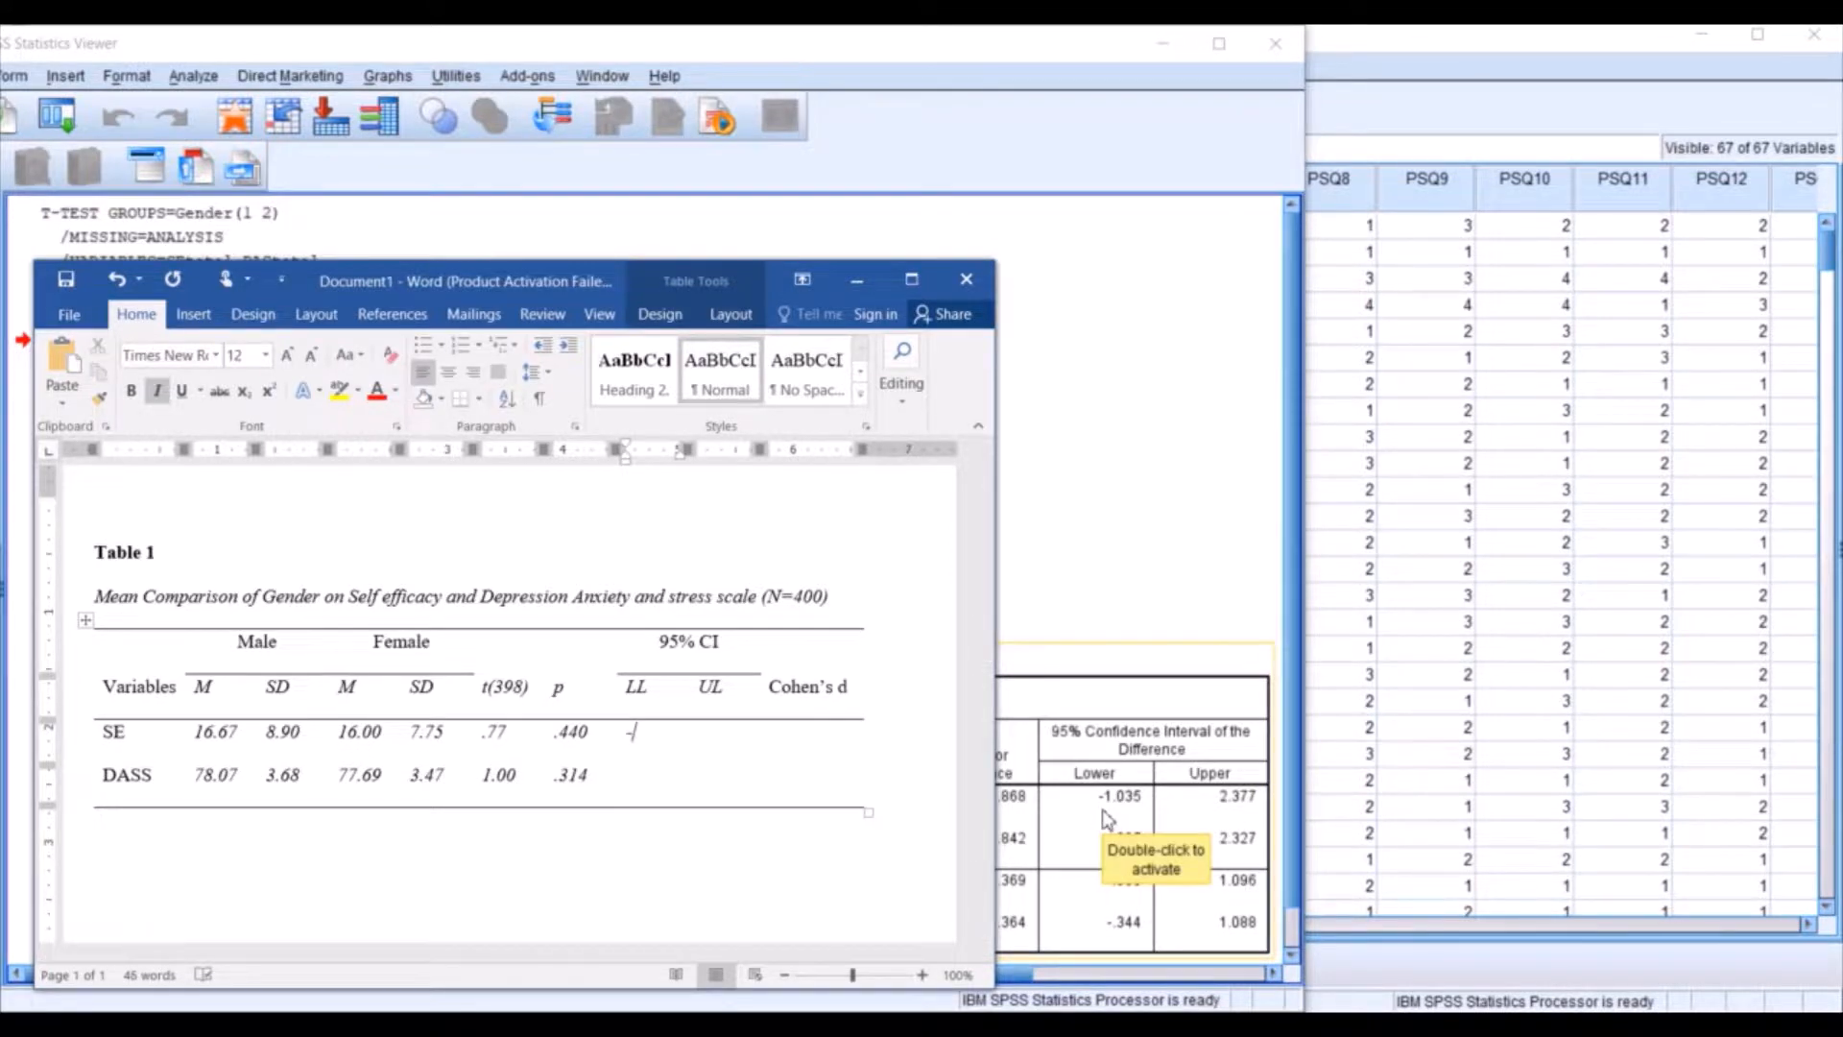
{"action": "type", "text": "-1.03"}
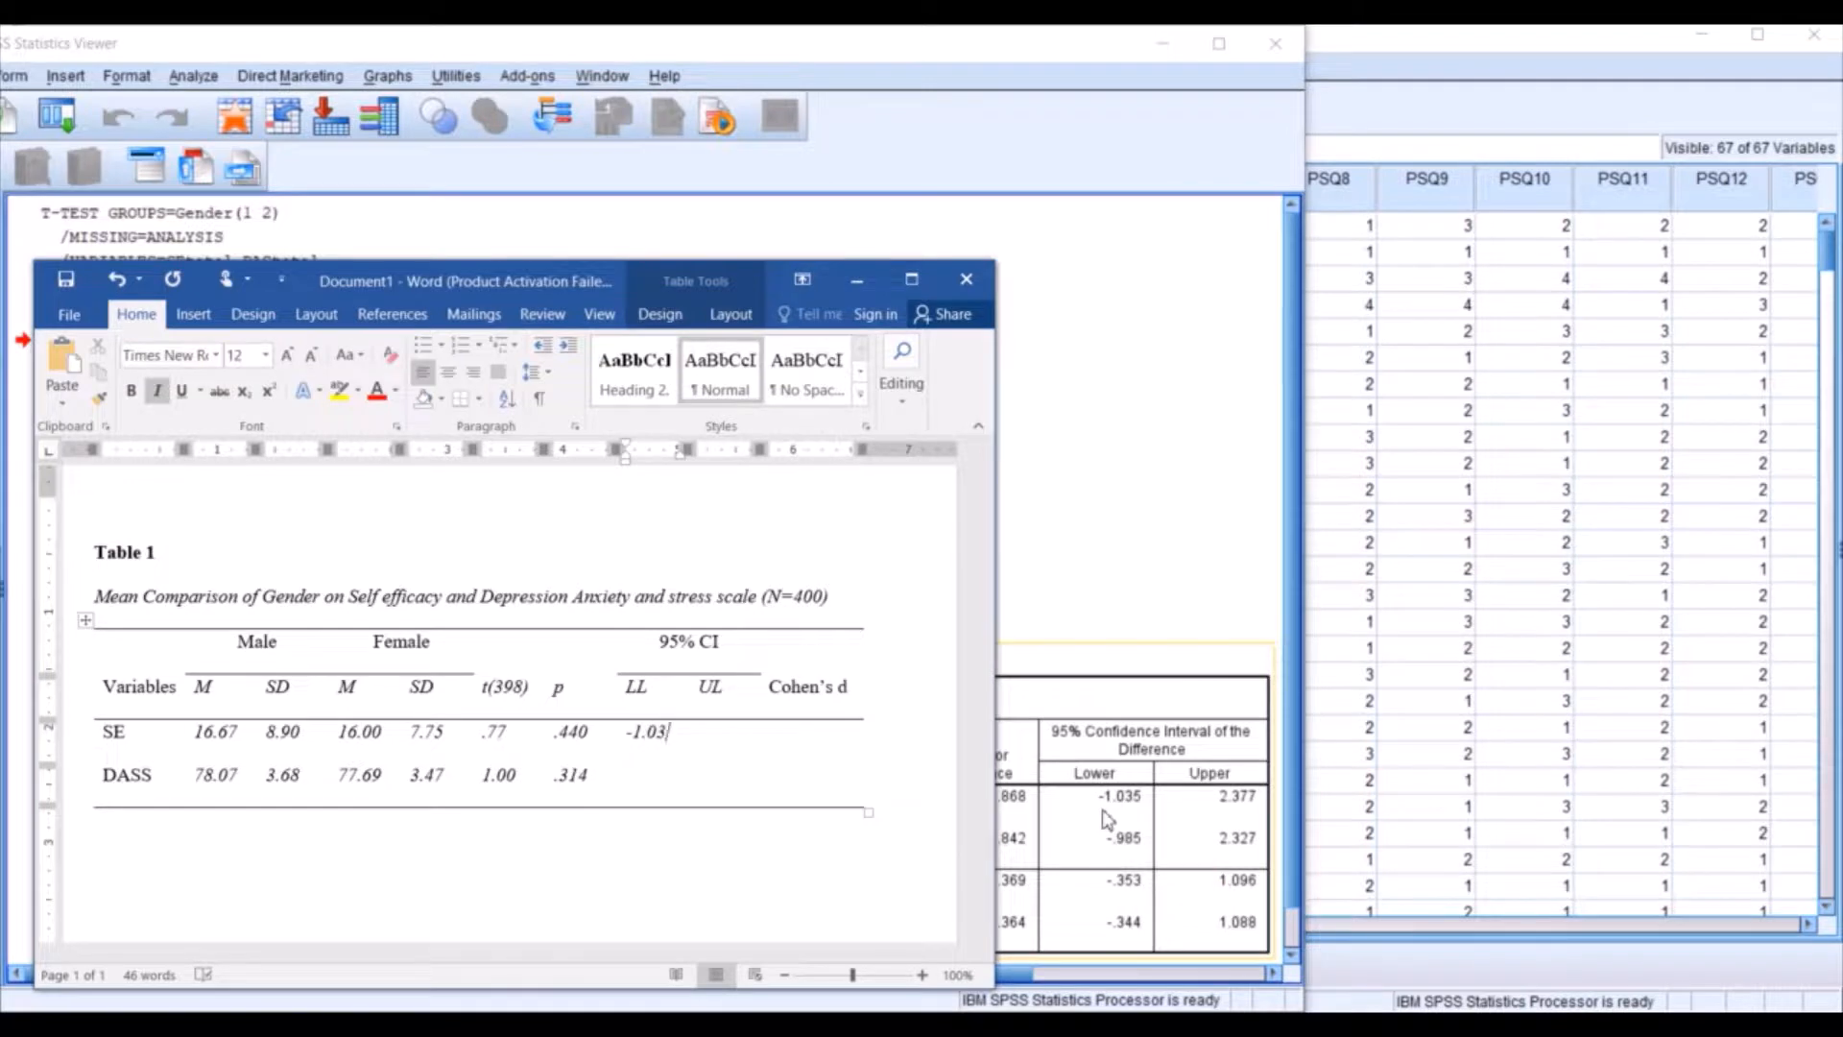
{"action": "key", "text": "Tab"}
Enter LL -.35 and UL 1.09 for DASS, and maximize the Word window.
{"action": "left_click", "coordinate": [649, 778]}
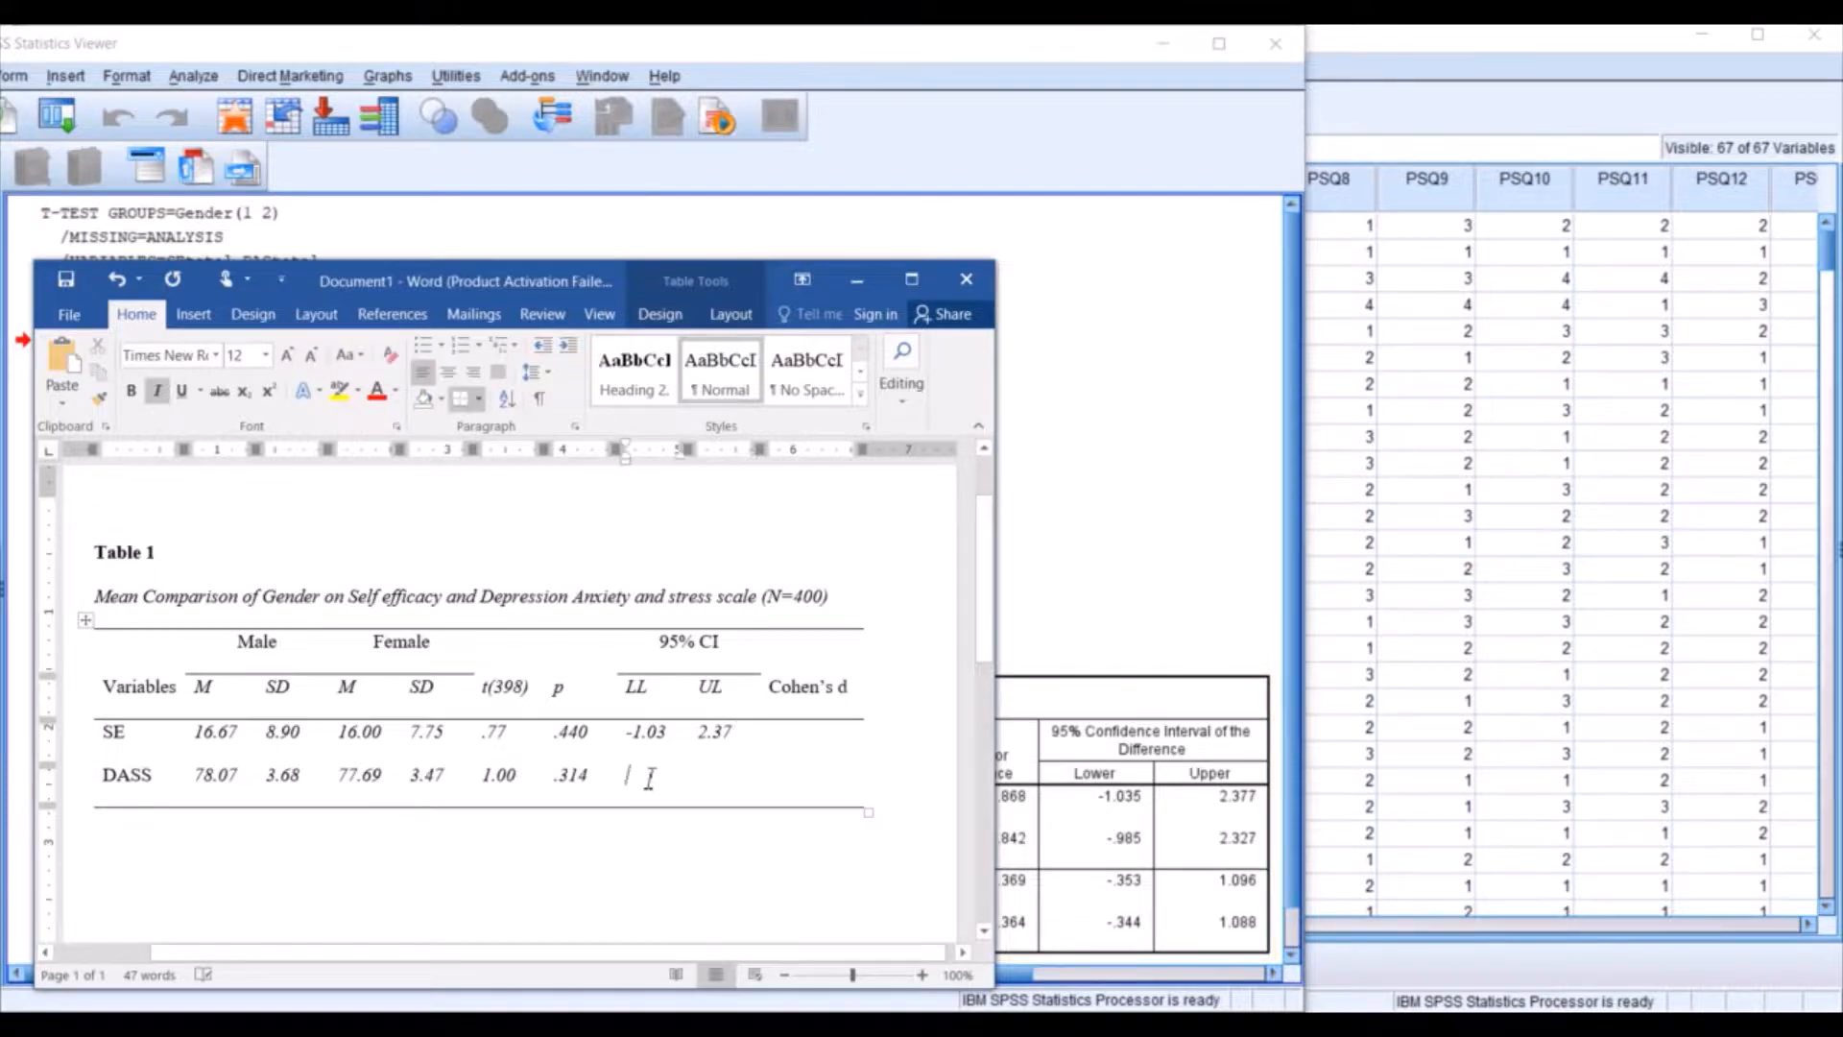
{"action": "type", "text": "-"}
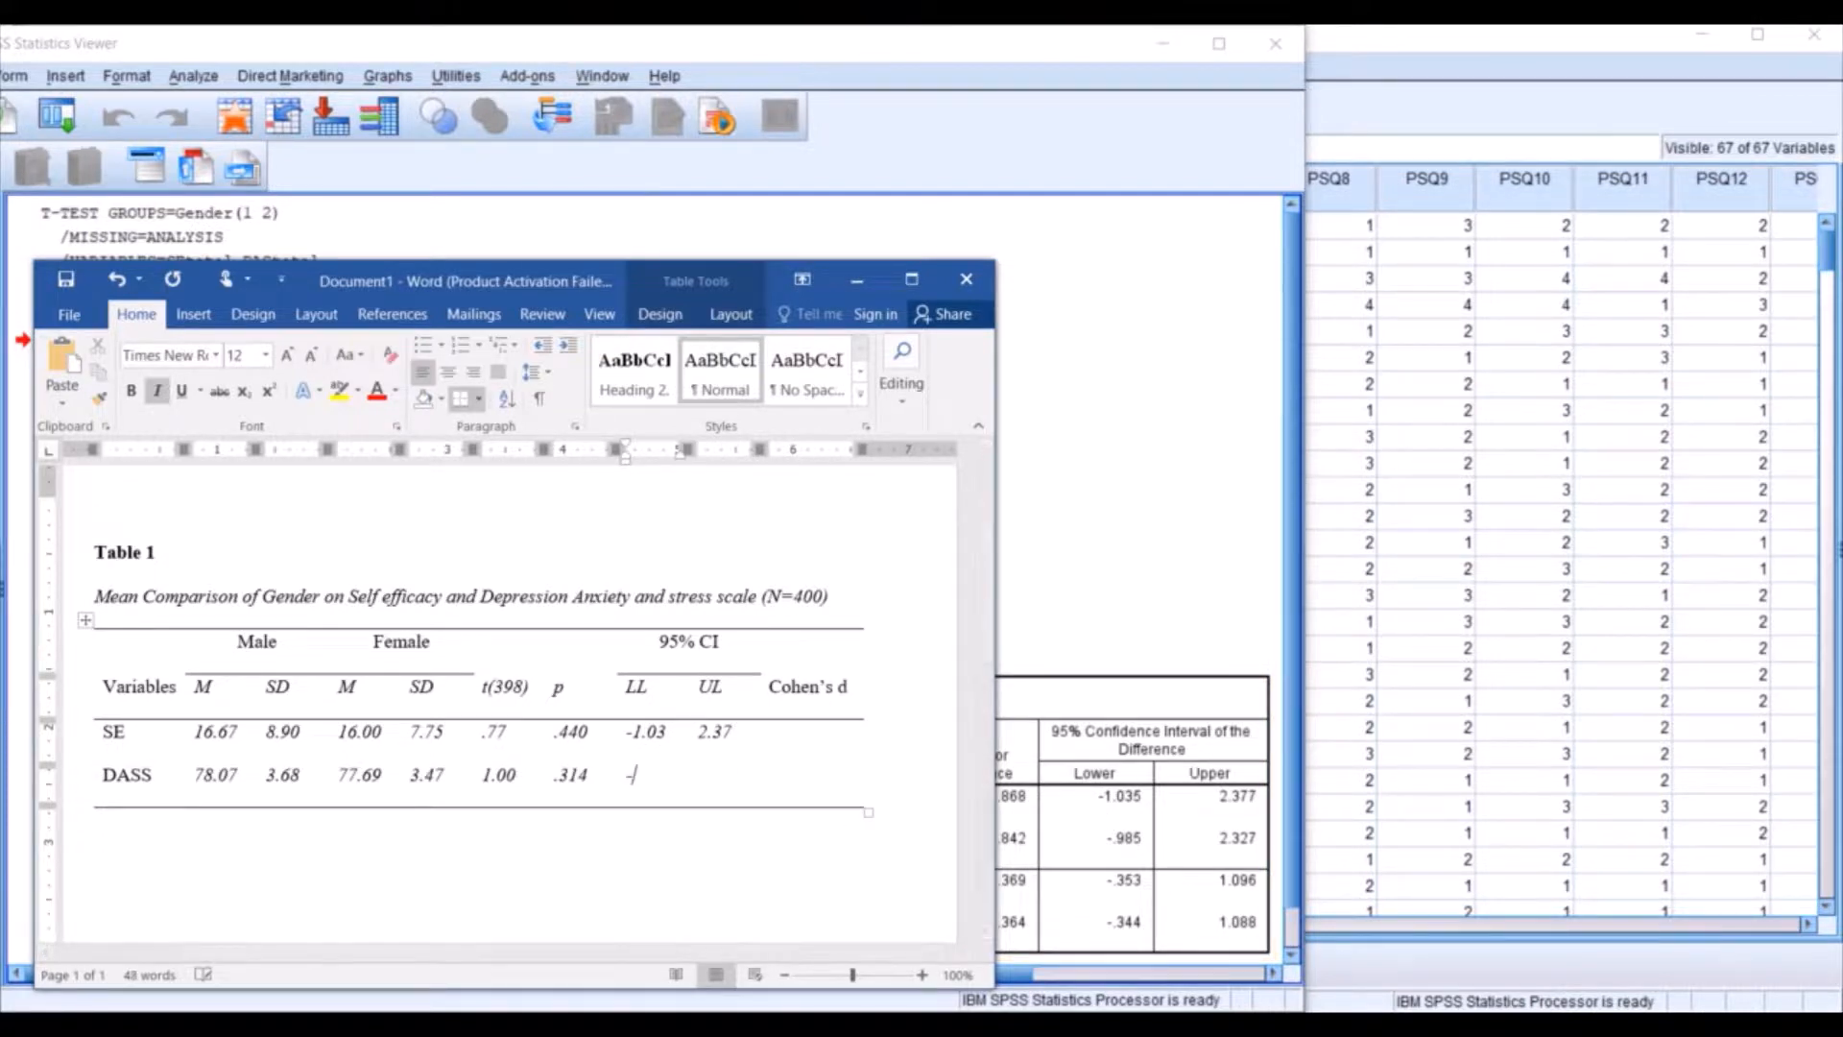
{"action": "type", "text": ".353"}
{"action": "key", "text": "Tab"}
{"action": "left_click", "coordinate": [911, 279]}
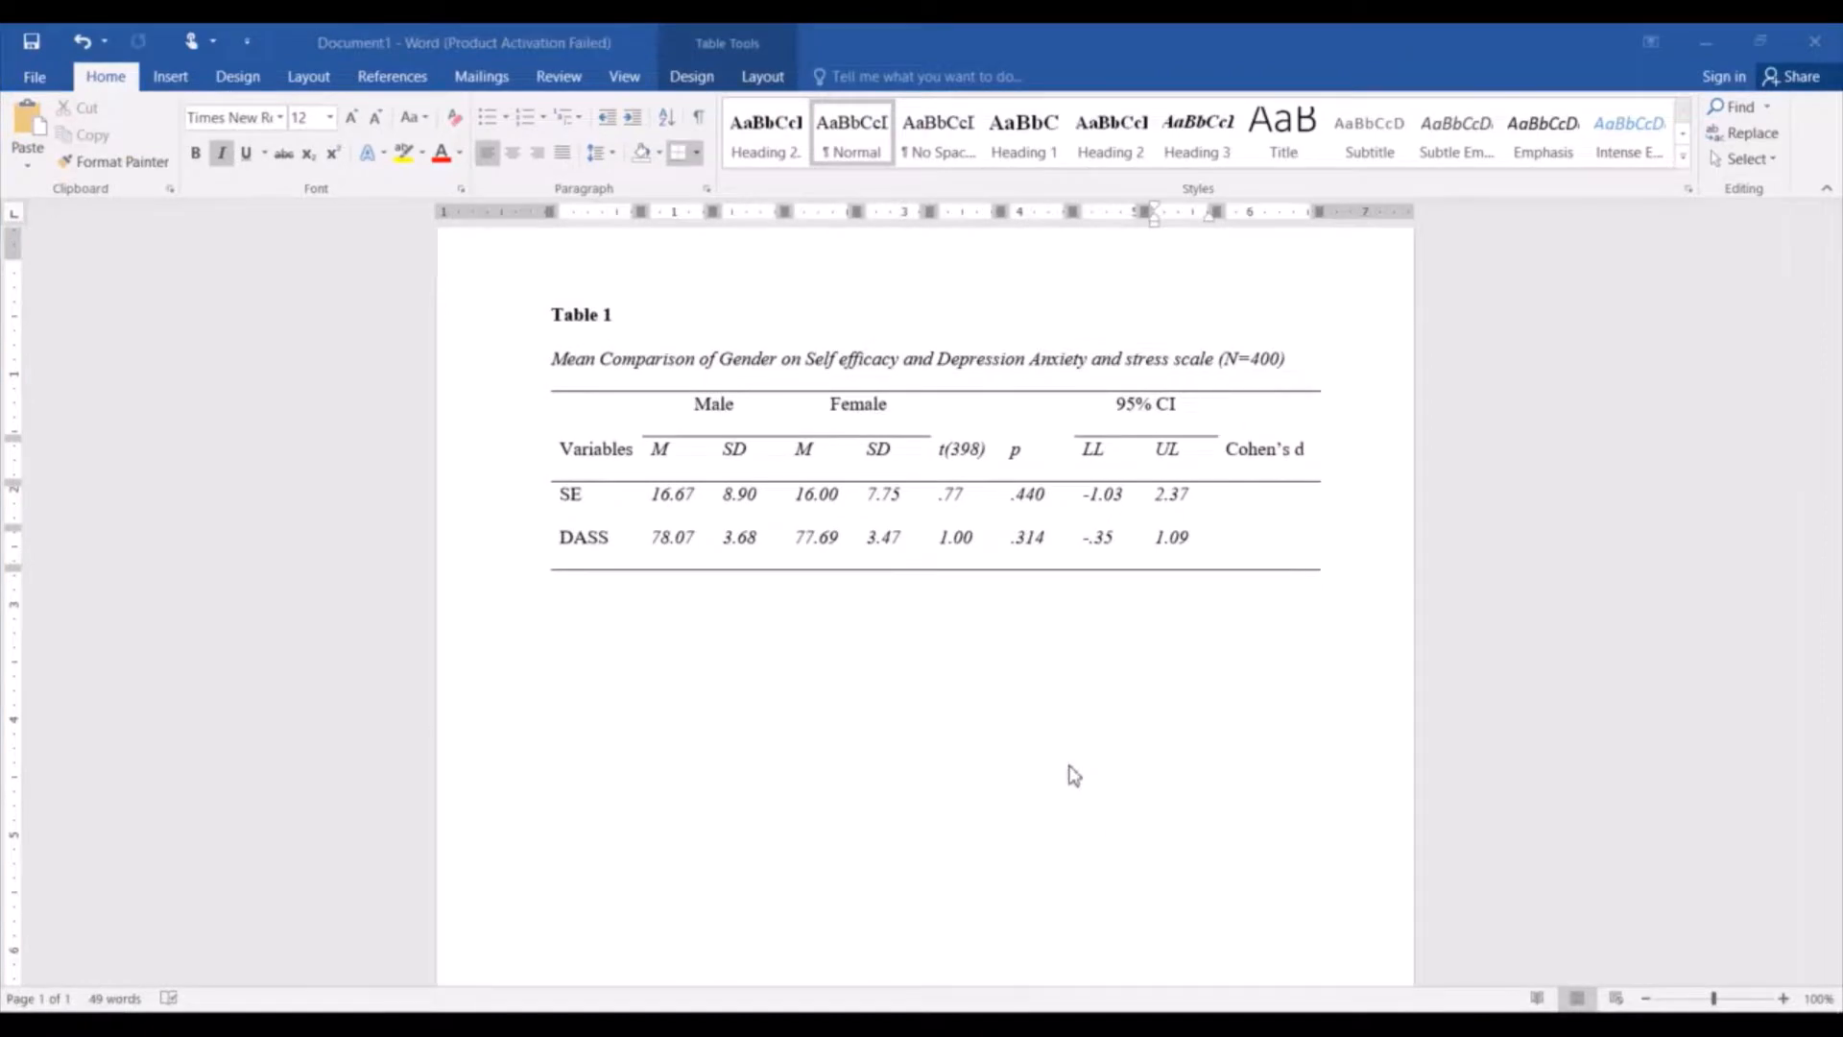
{"action": "left_click", "coordinate": [1200, 1024]}
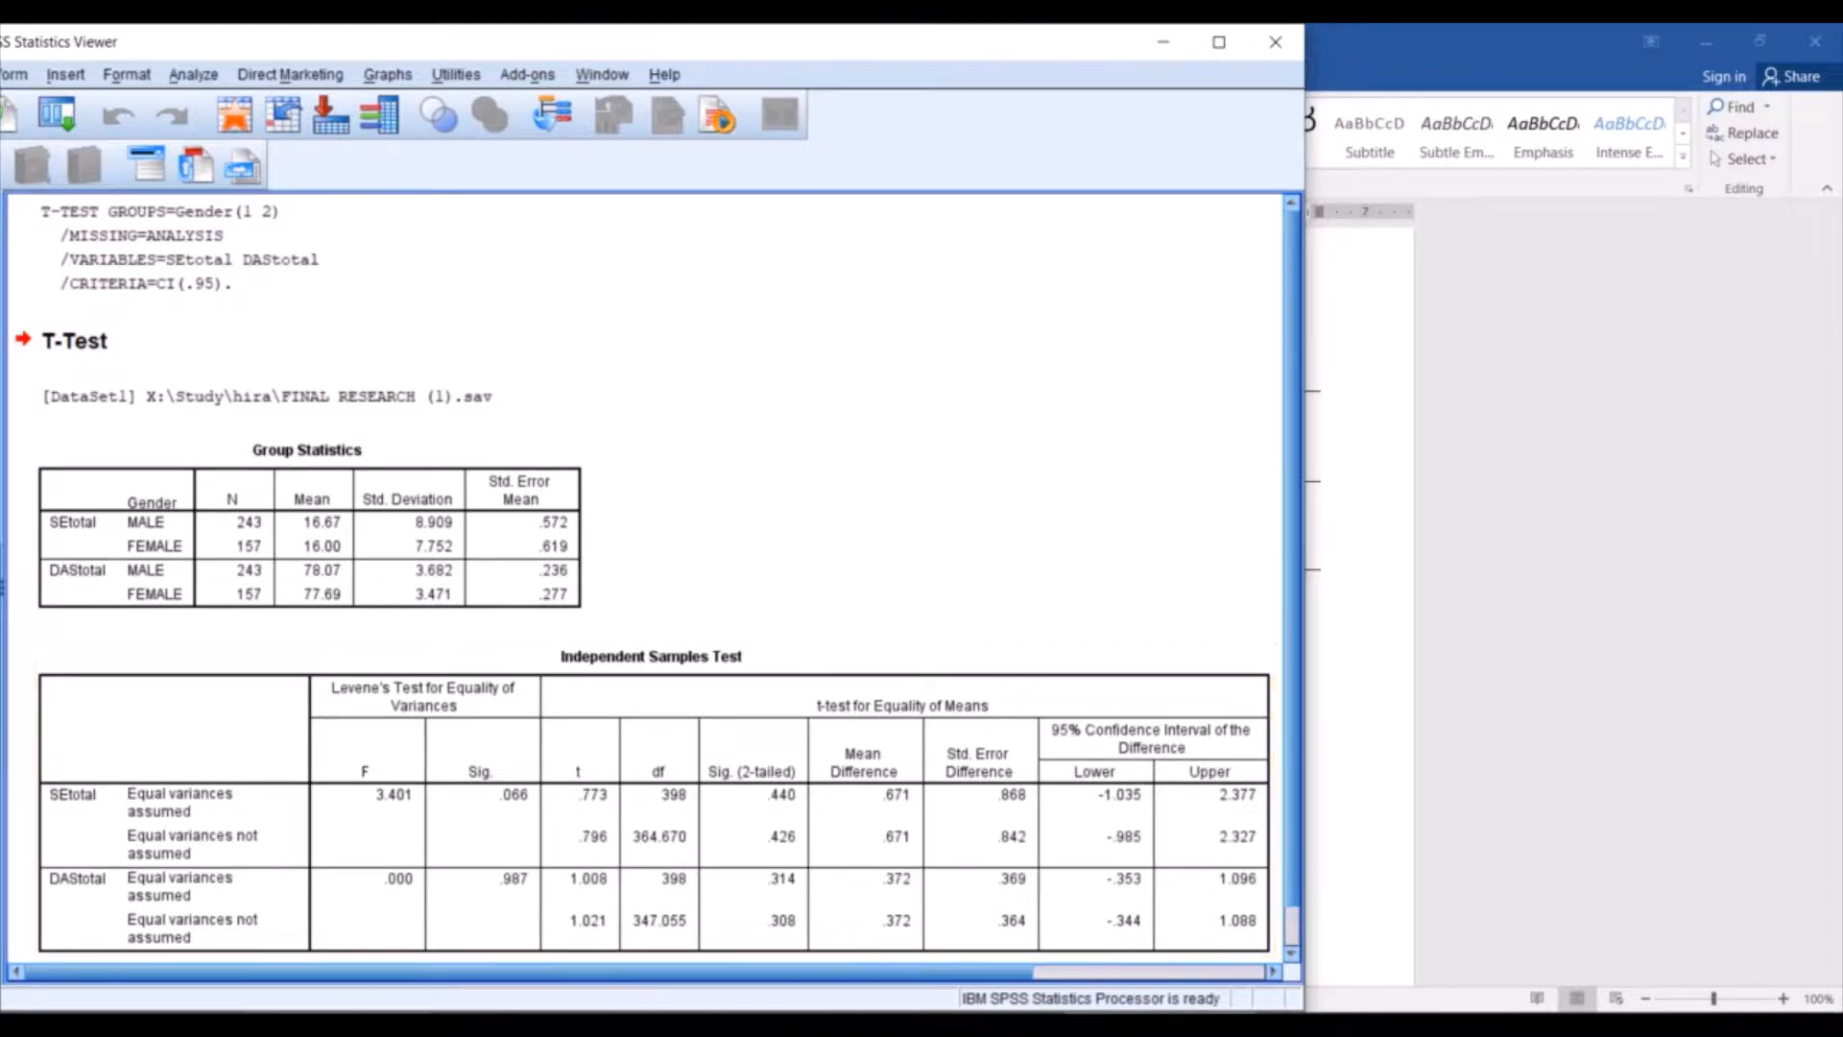
{"action": "left_click", "coordinate": [255, 1024]}
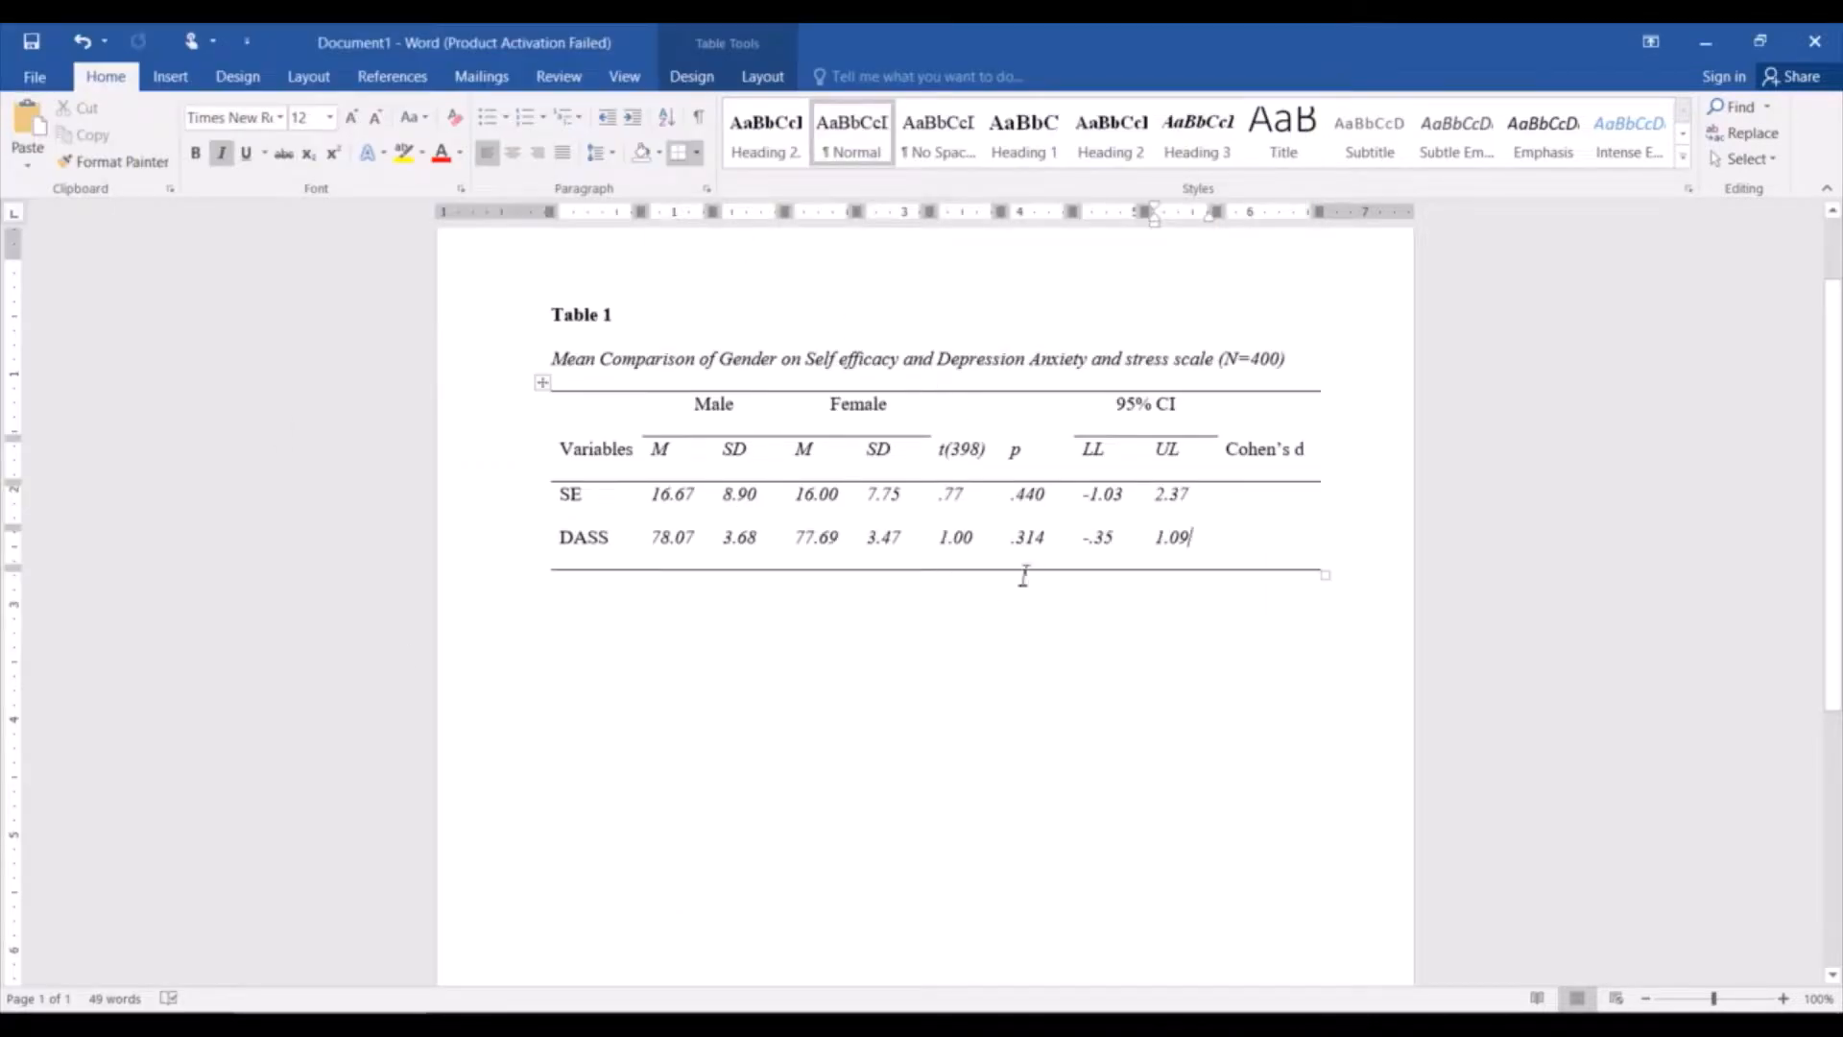
Start a table note directly below the table with "Note." in italic 10-point text.
{"action": "left_click", "coordinate": [1094, 597]}
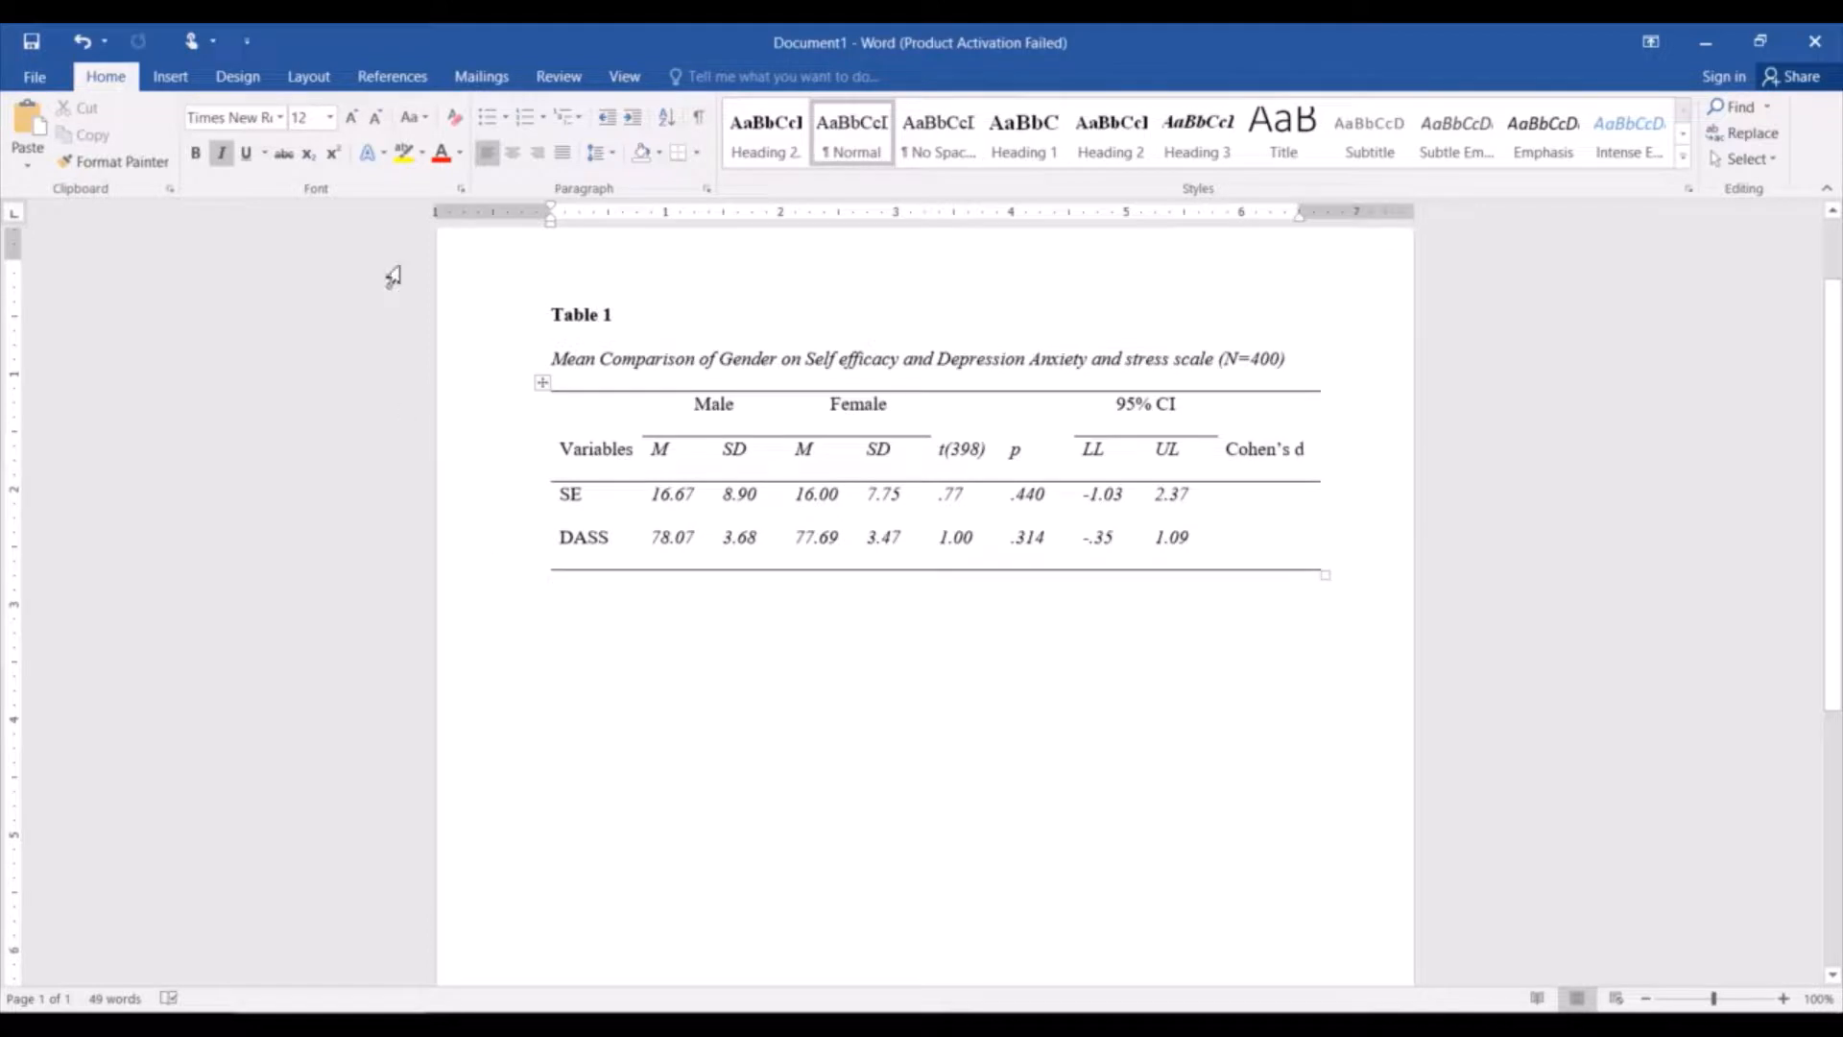
{"action": "left_click", "coordinate": [375, 118]}
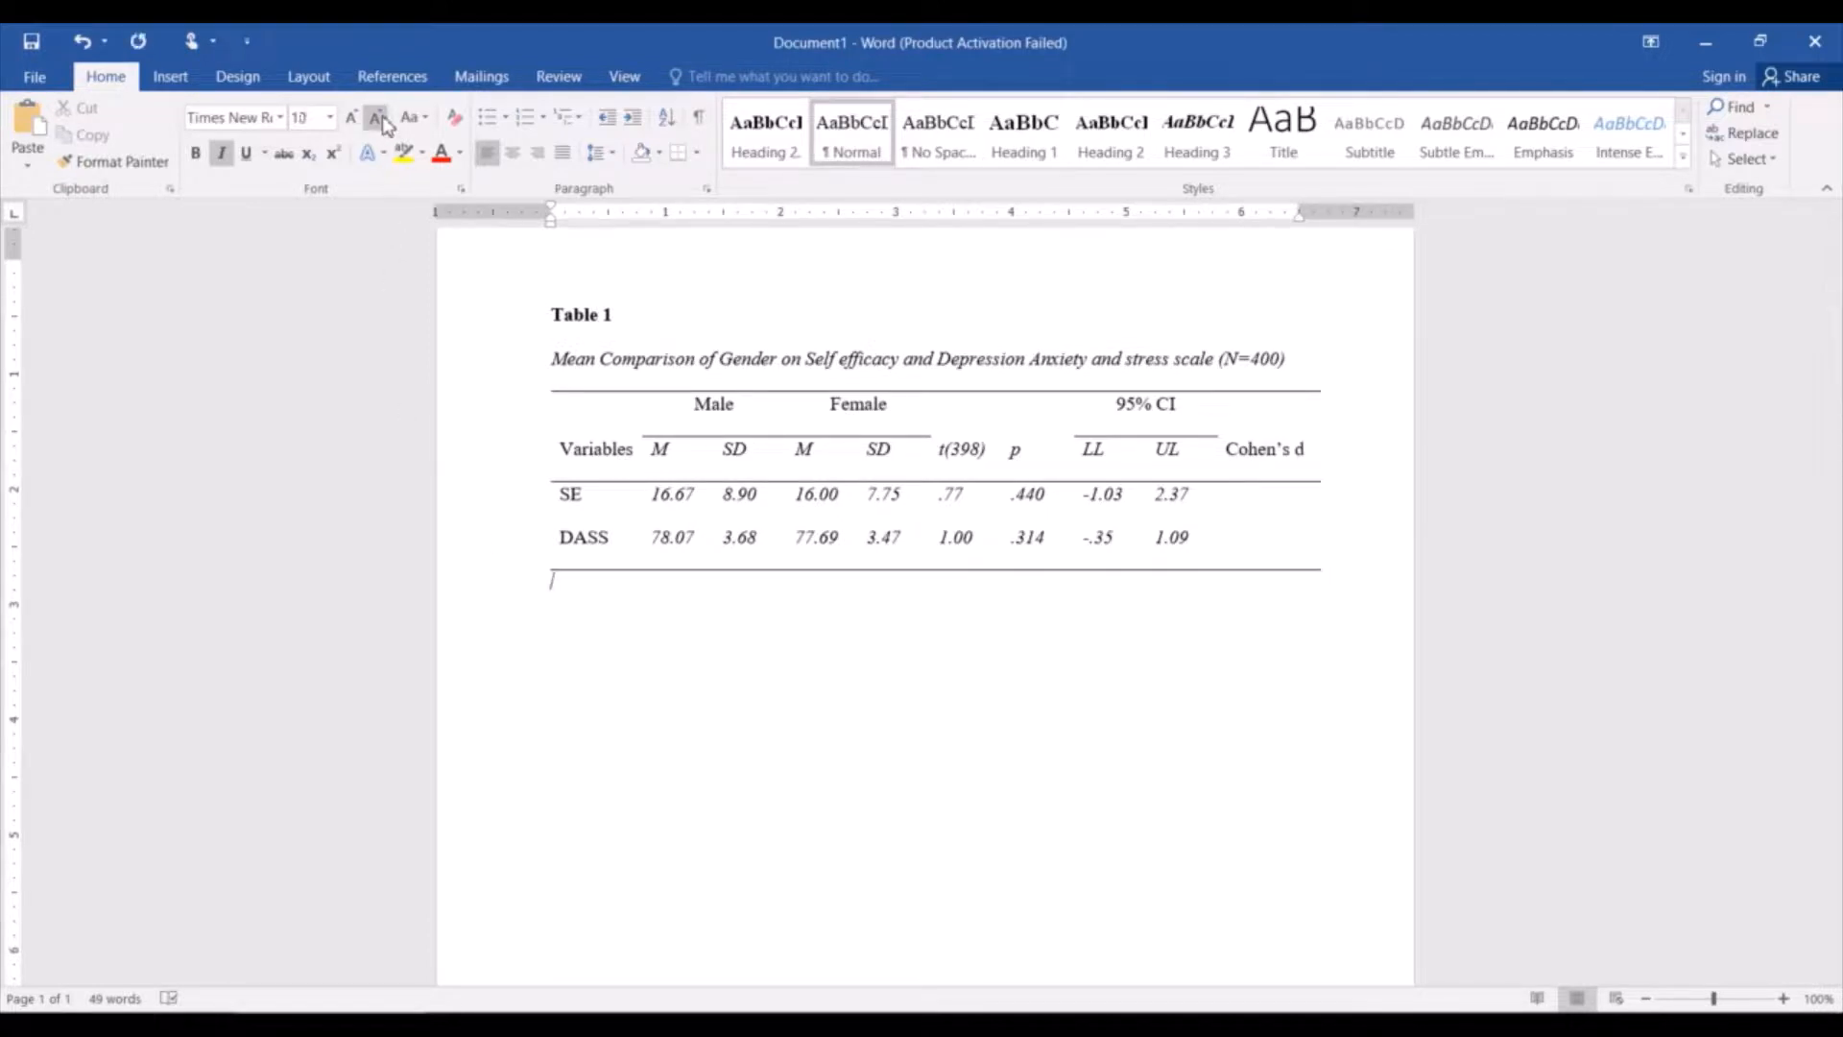
{"action": "left_click", "coordinate": [382, 119]}
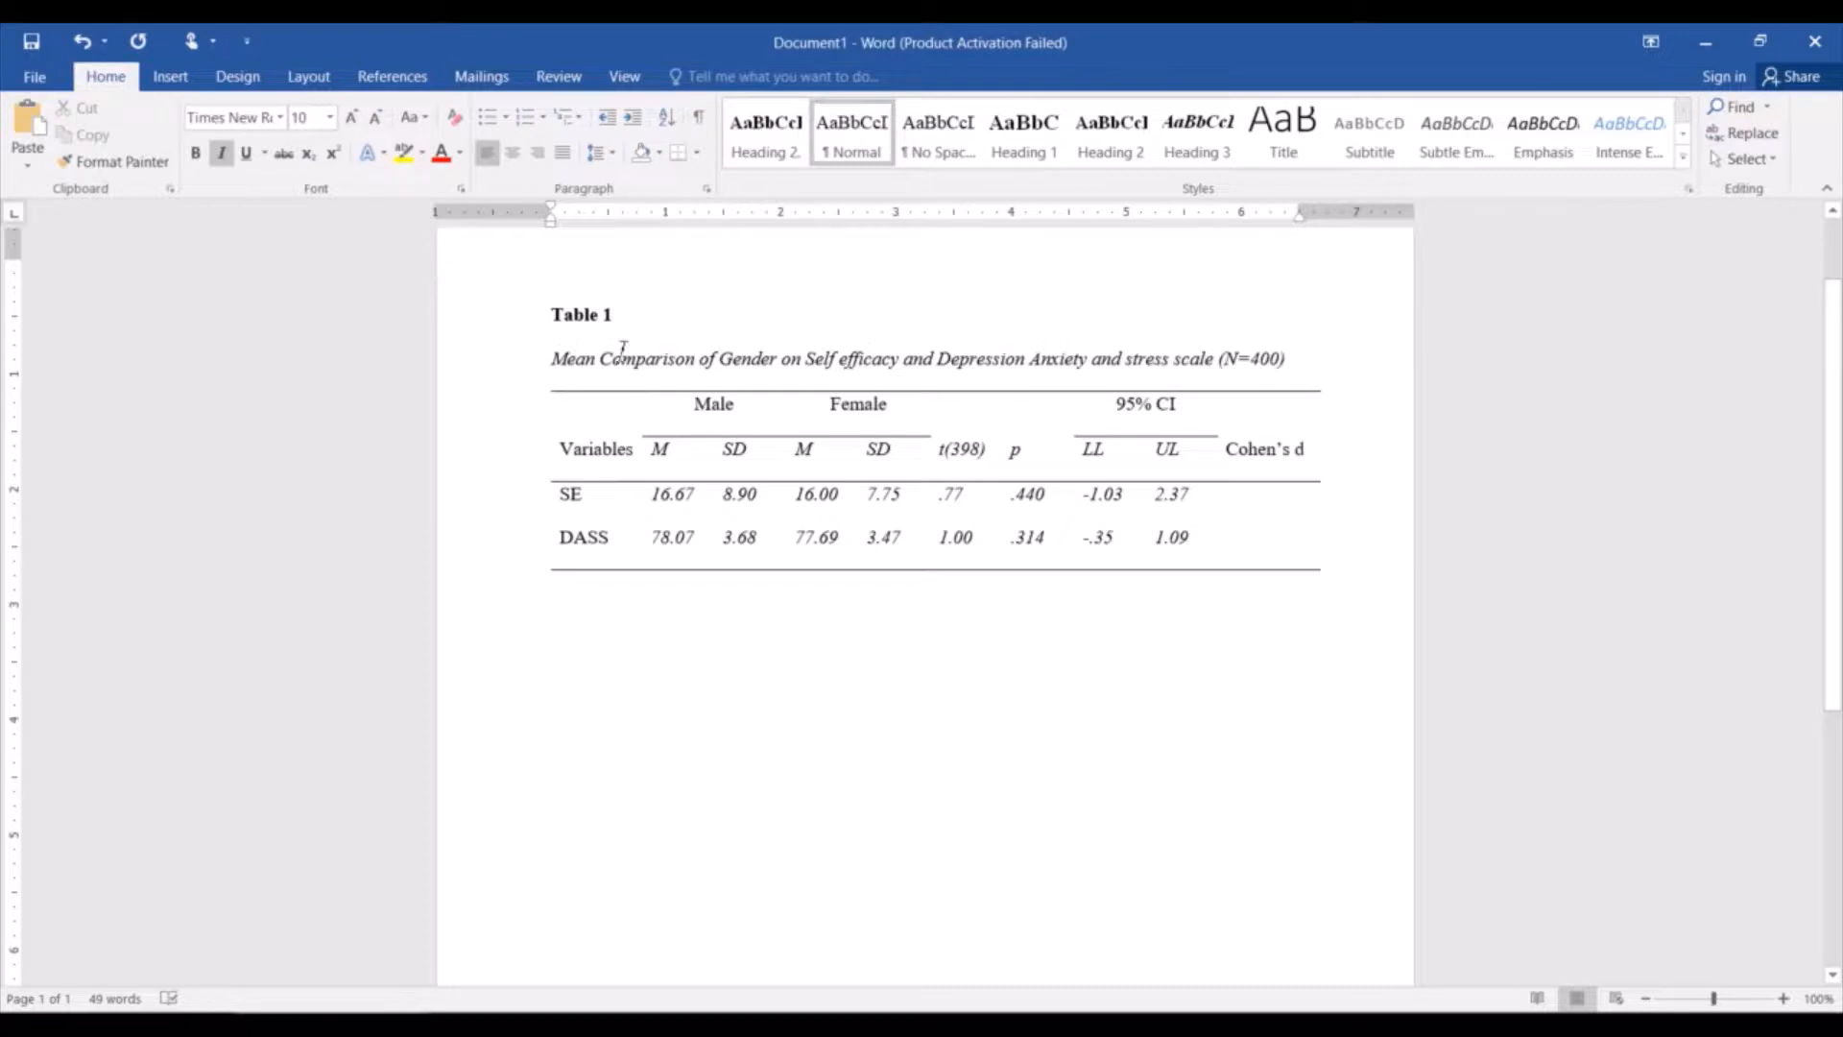
{"action": "type", "text": "Note."}
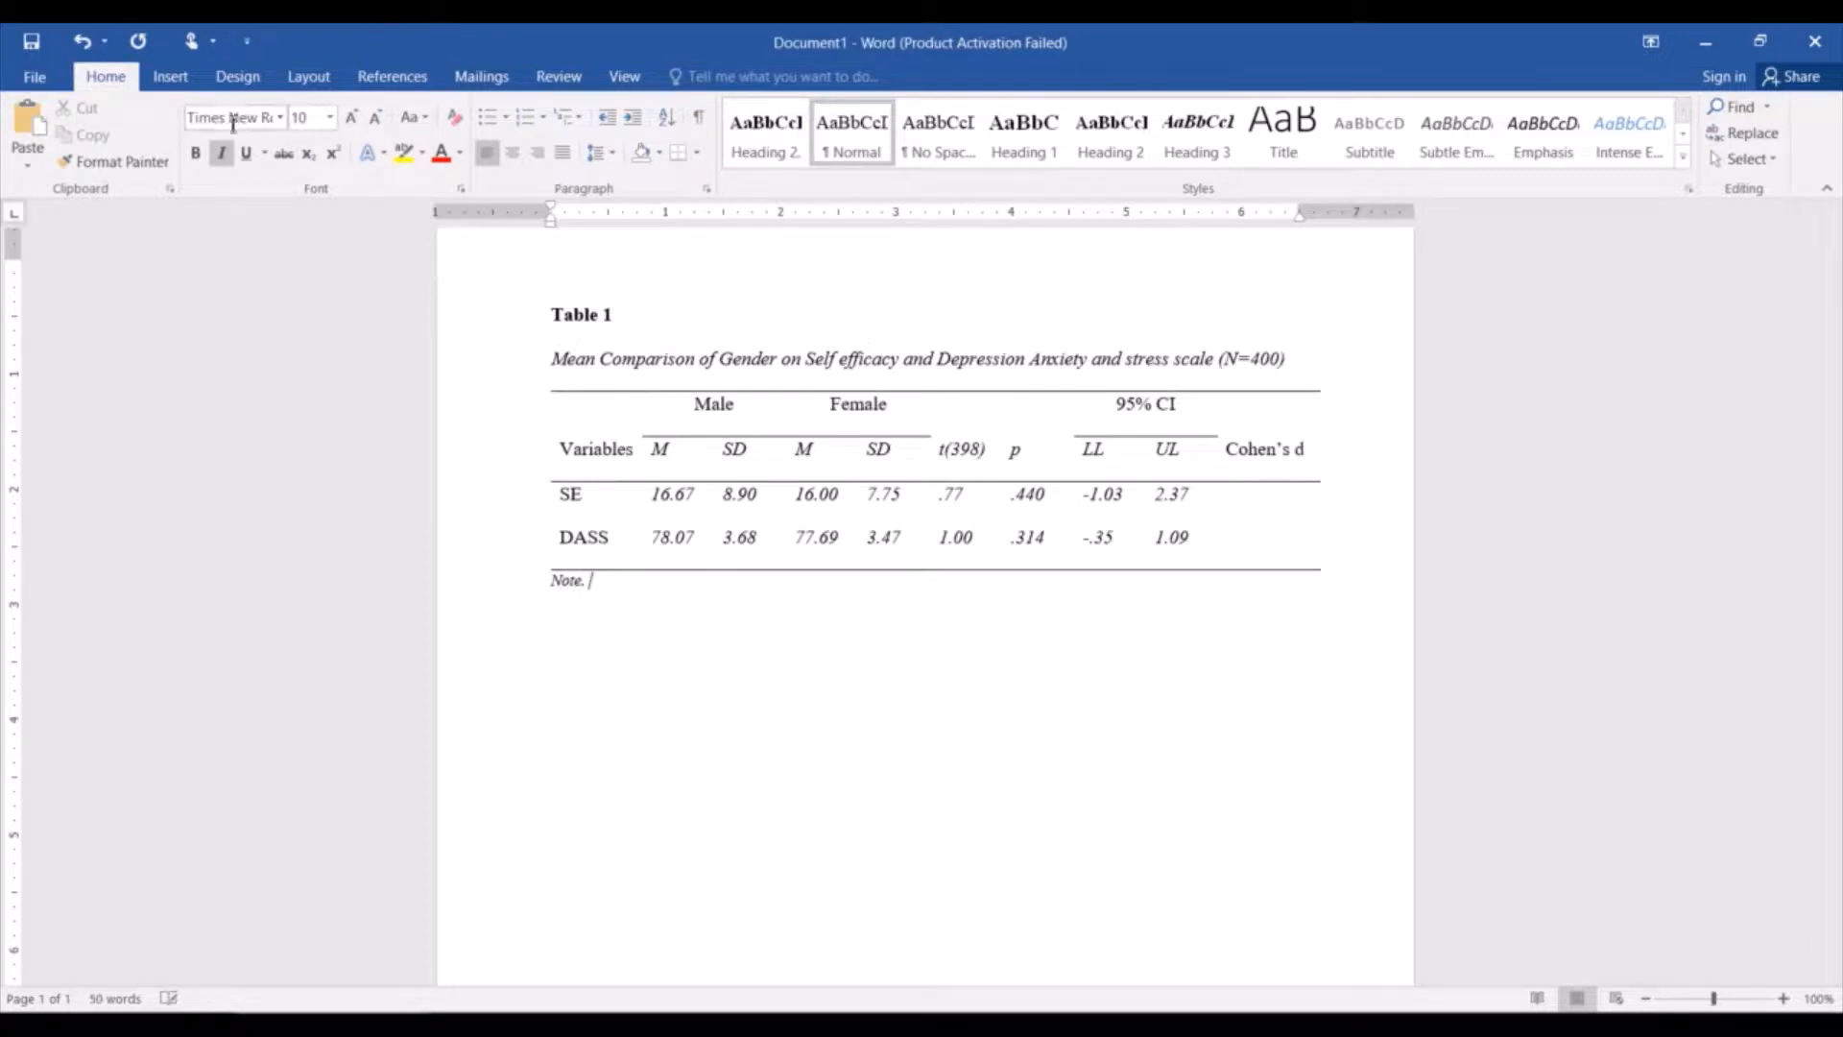
Turn off italics and continue the note with "SE= Self efficacy DASS=".
{"action": "left_click", "coordinate": [230, 165]}
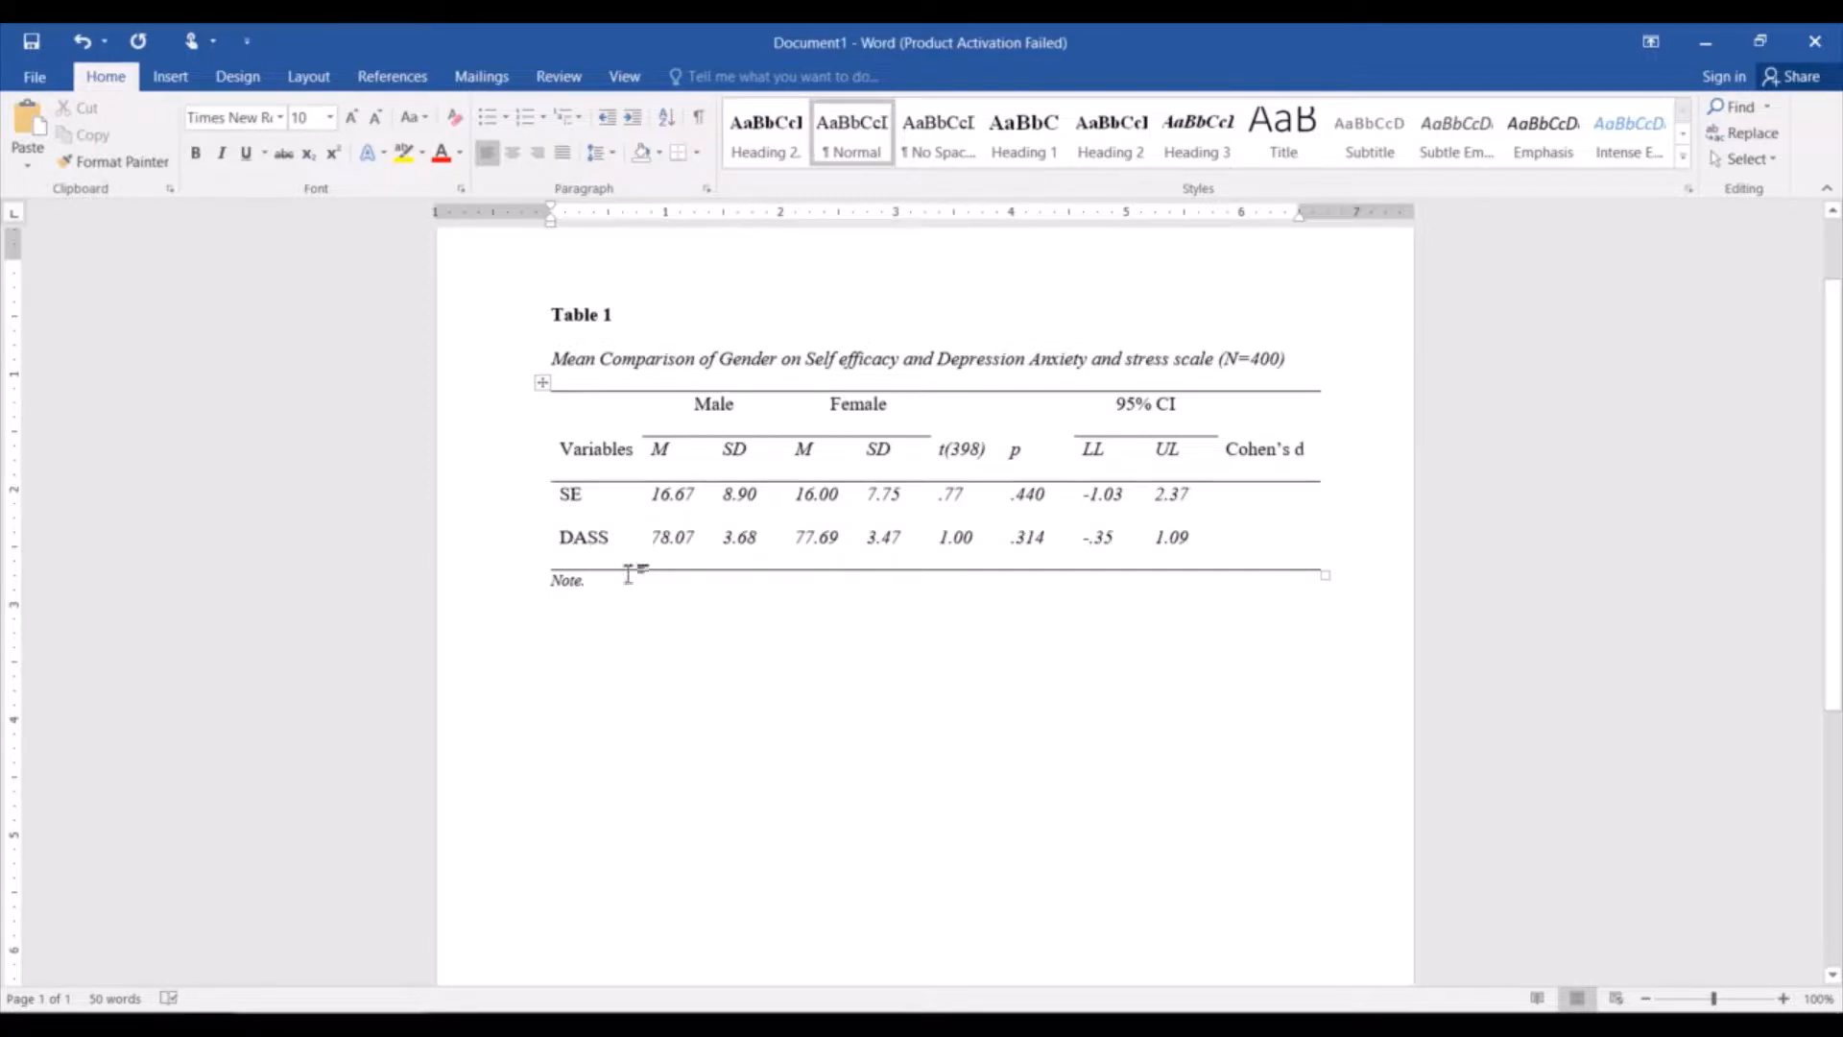
{"action": "type", "text": "Se"}
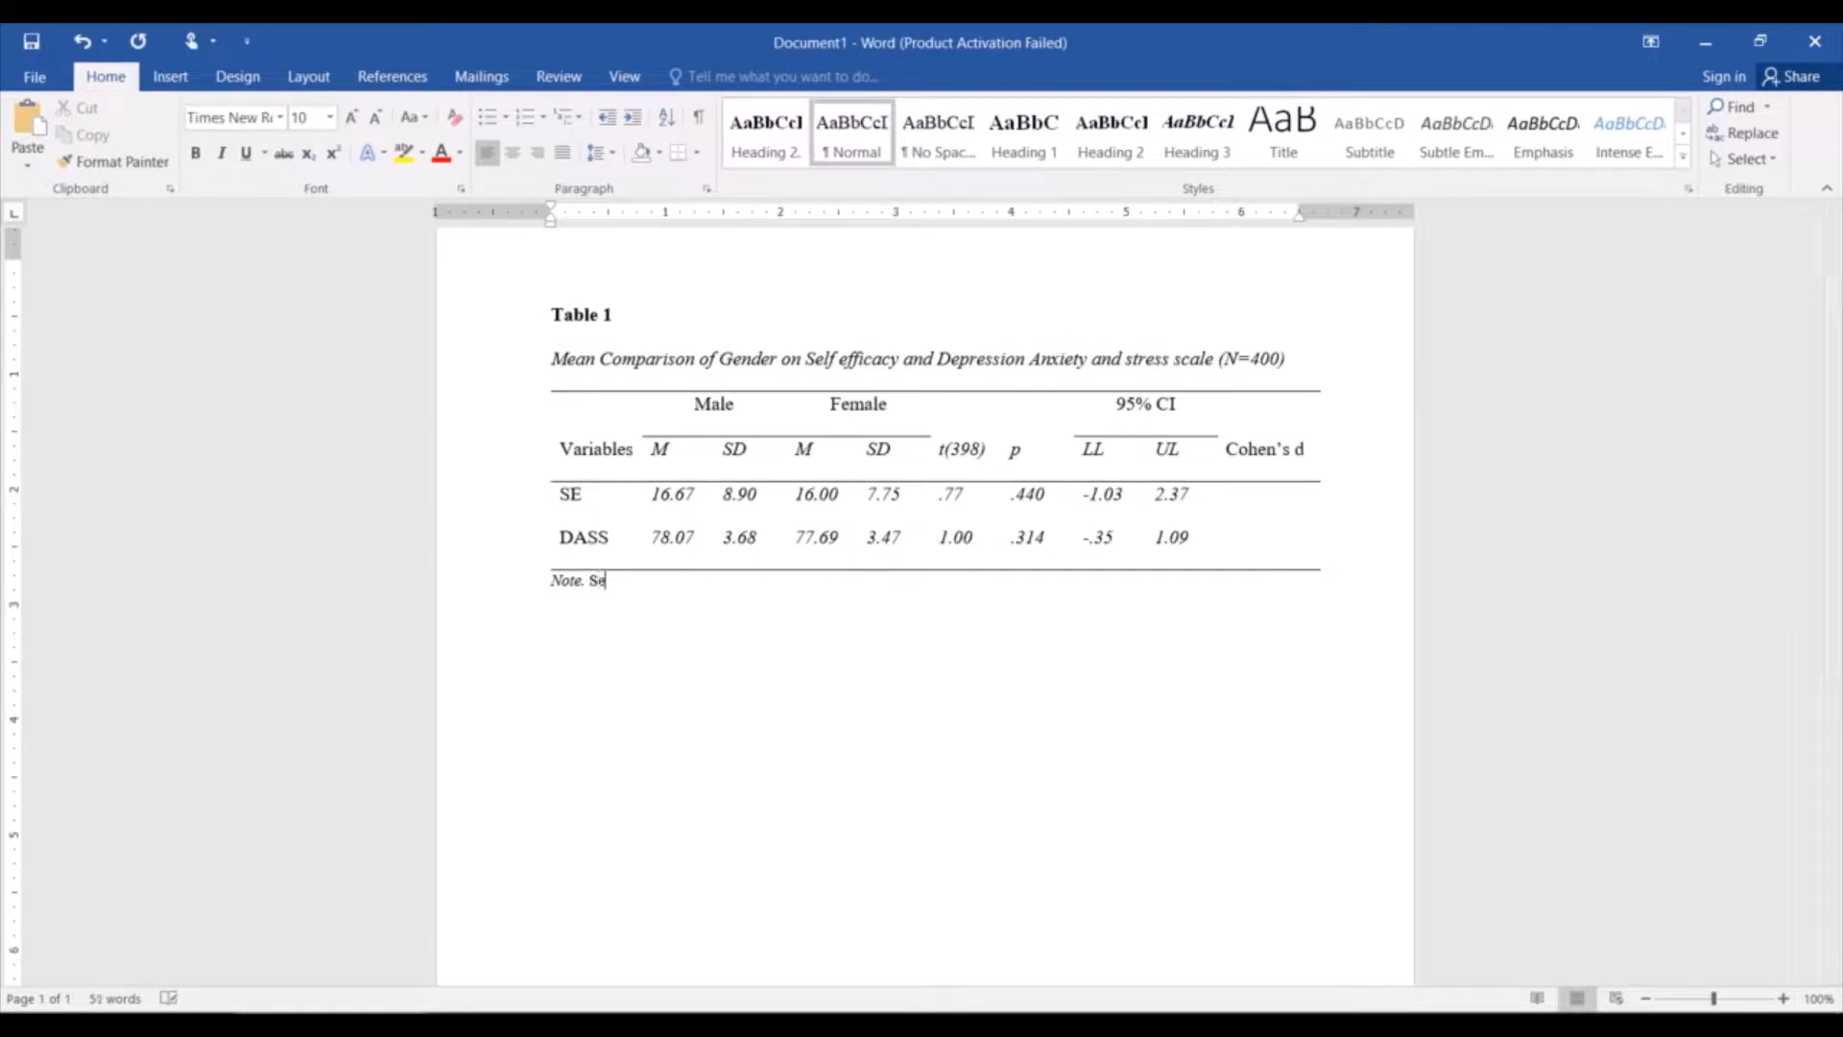
{"action": "key", "text": "BackSpace"}
{"action": "type", "text": "E= Self efficacy DASS="}
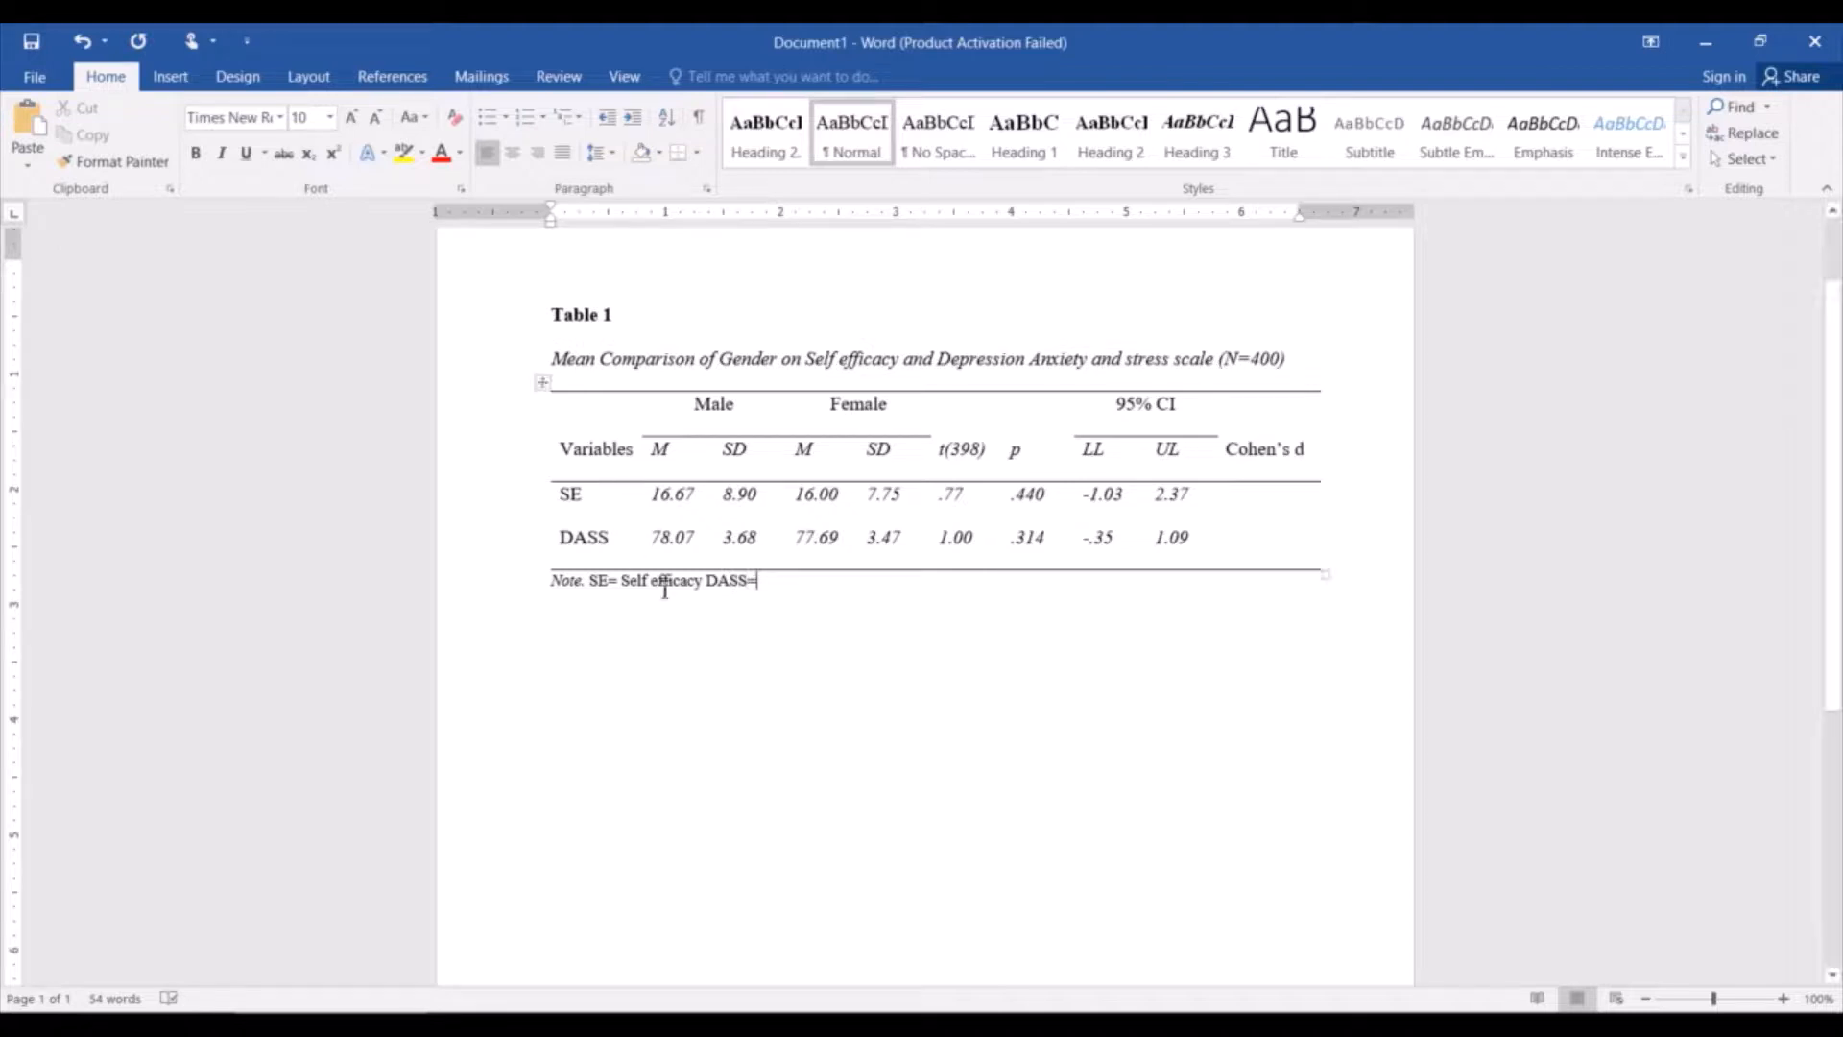
Add a comma after "Self efficacy" in the note and define DASS as "Depression Anxiety Stress Scale".
{"action": "left_click", "coordinate": [711, 587]}
{"action": "type", "text": ","}
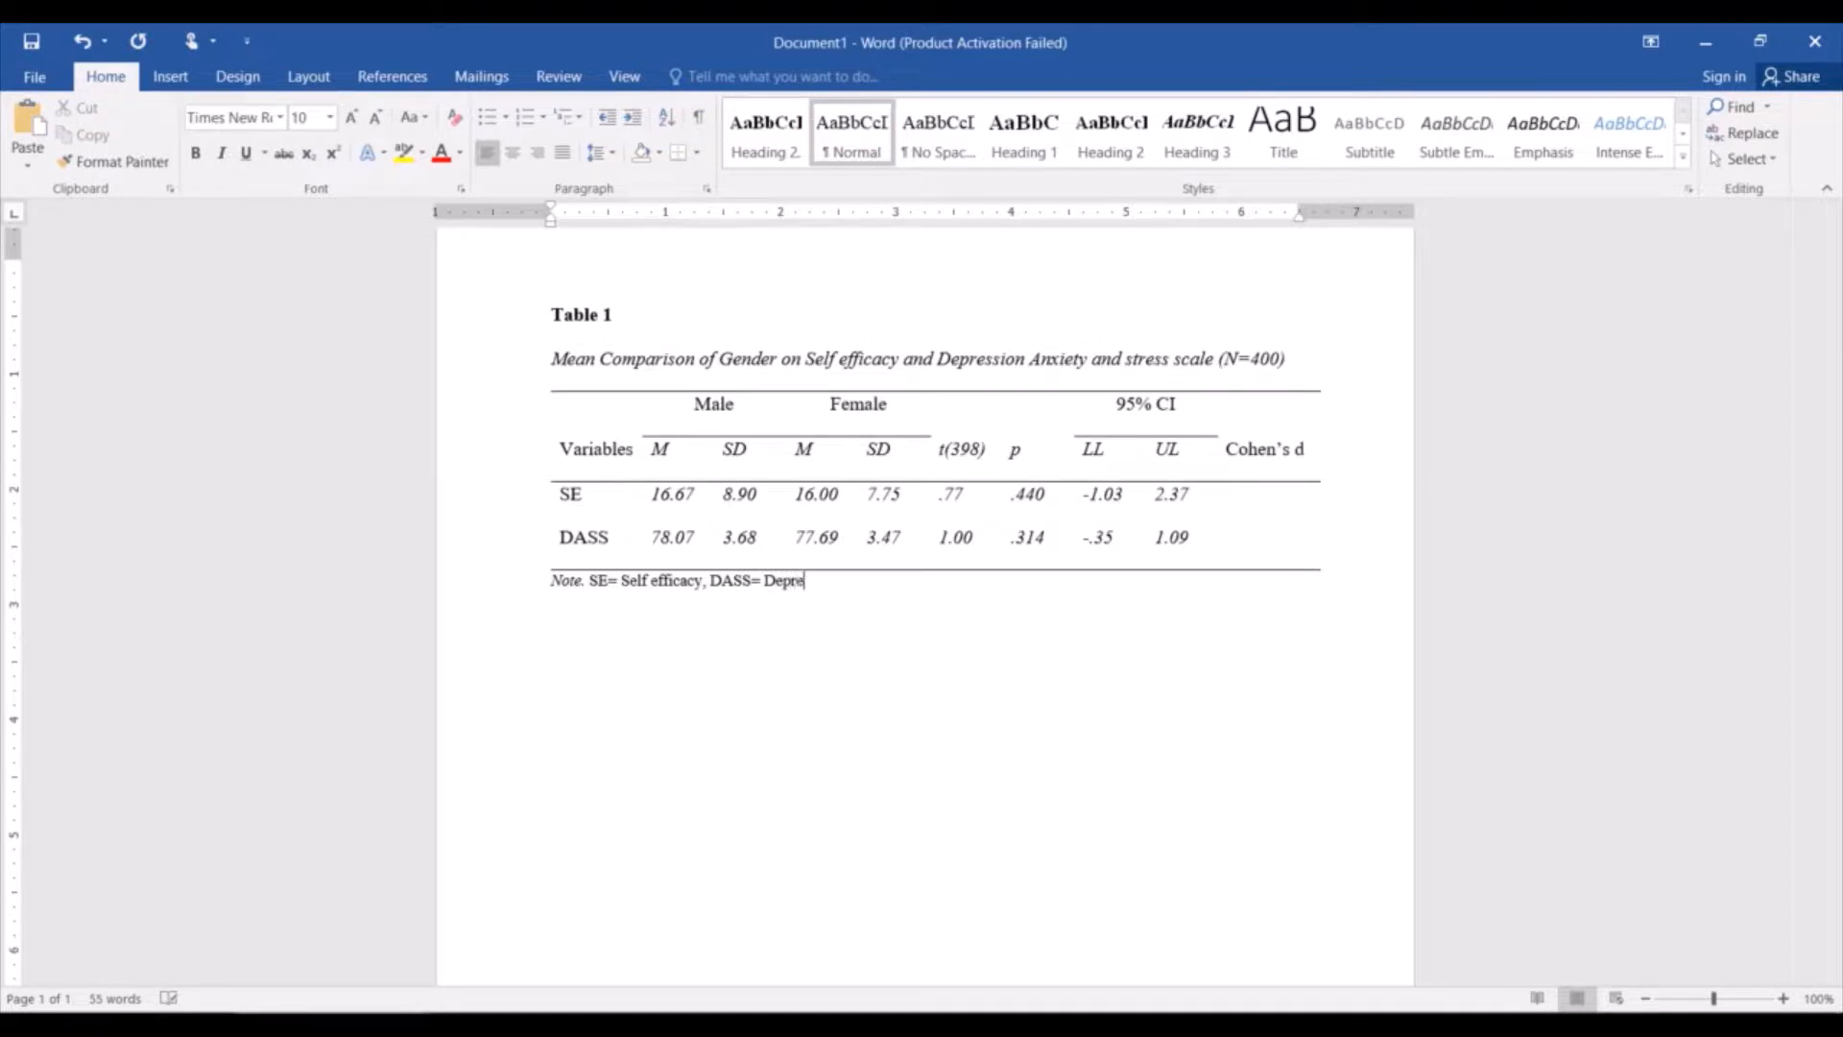
{"action": "type", "text": "Anxiety Stress Scale"}
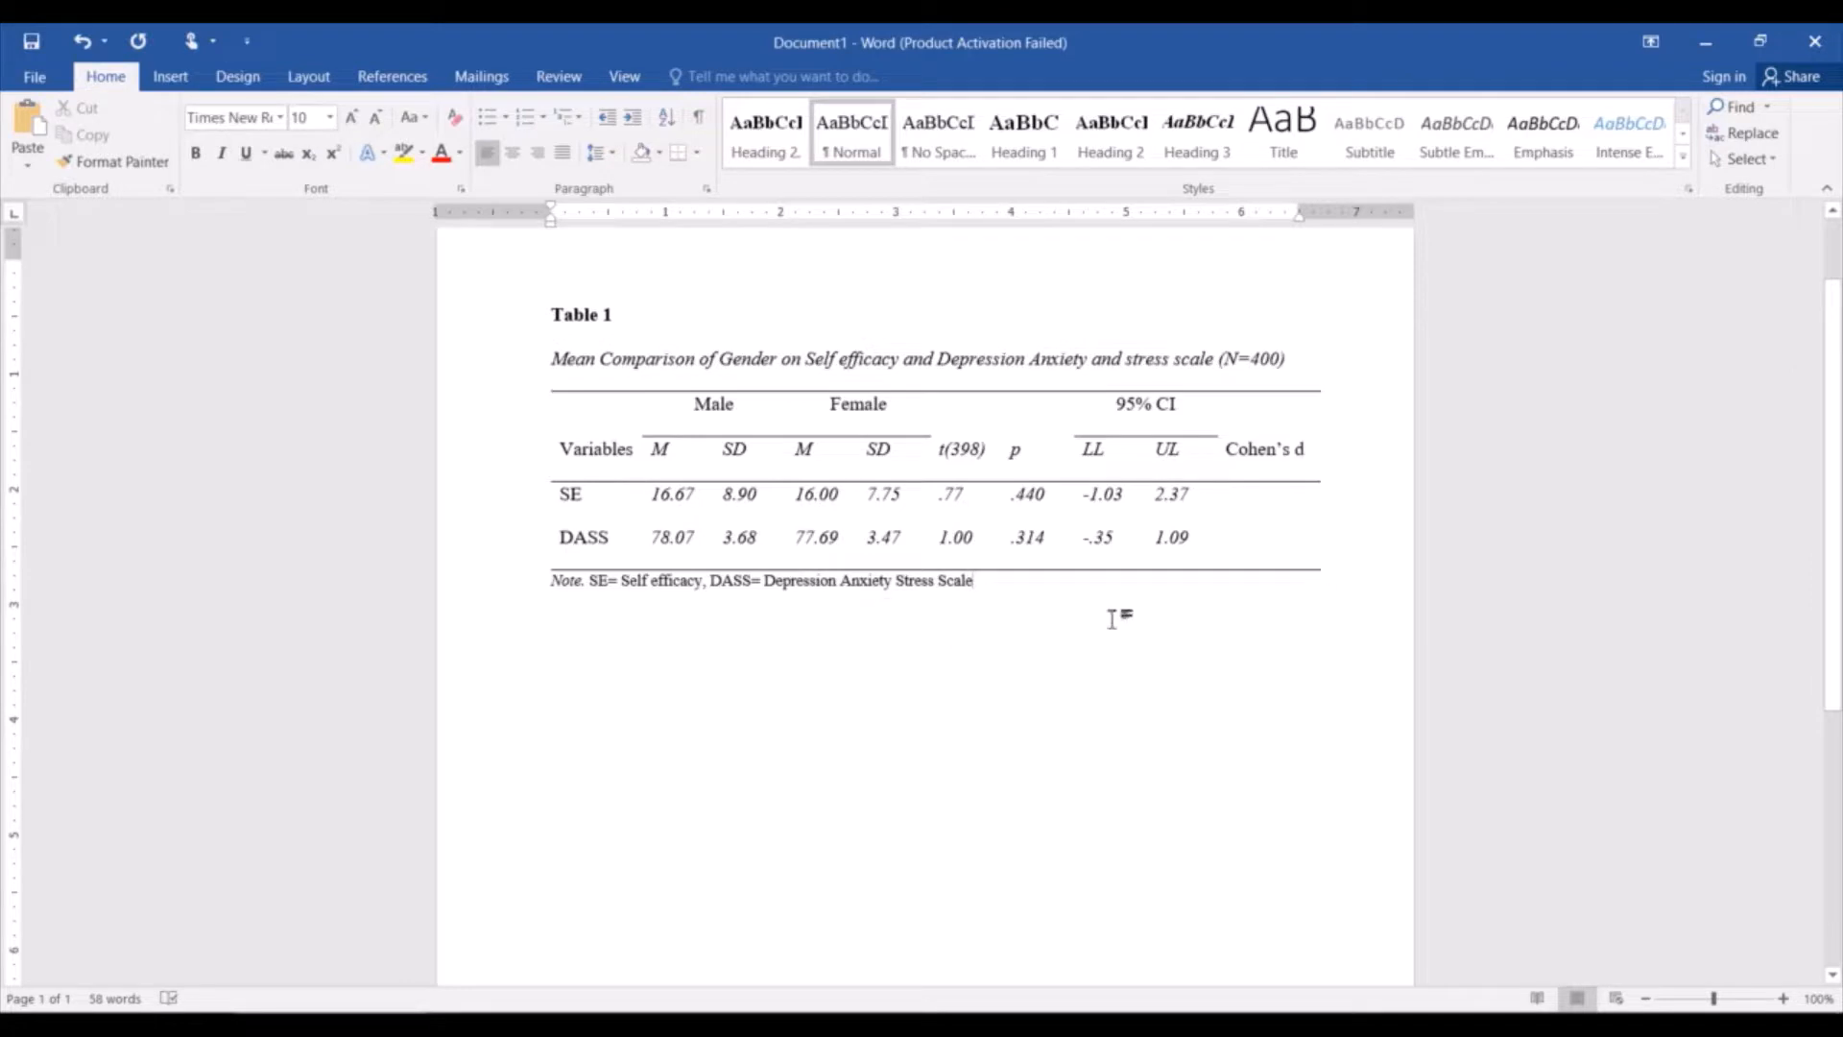
Start a new paragraph below the note and set its font size to 12.
{"action": "key", "text": "Return"}
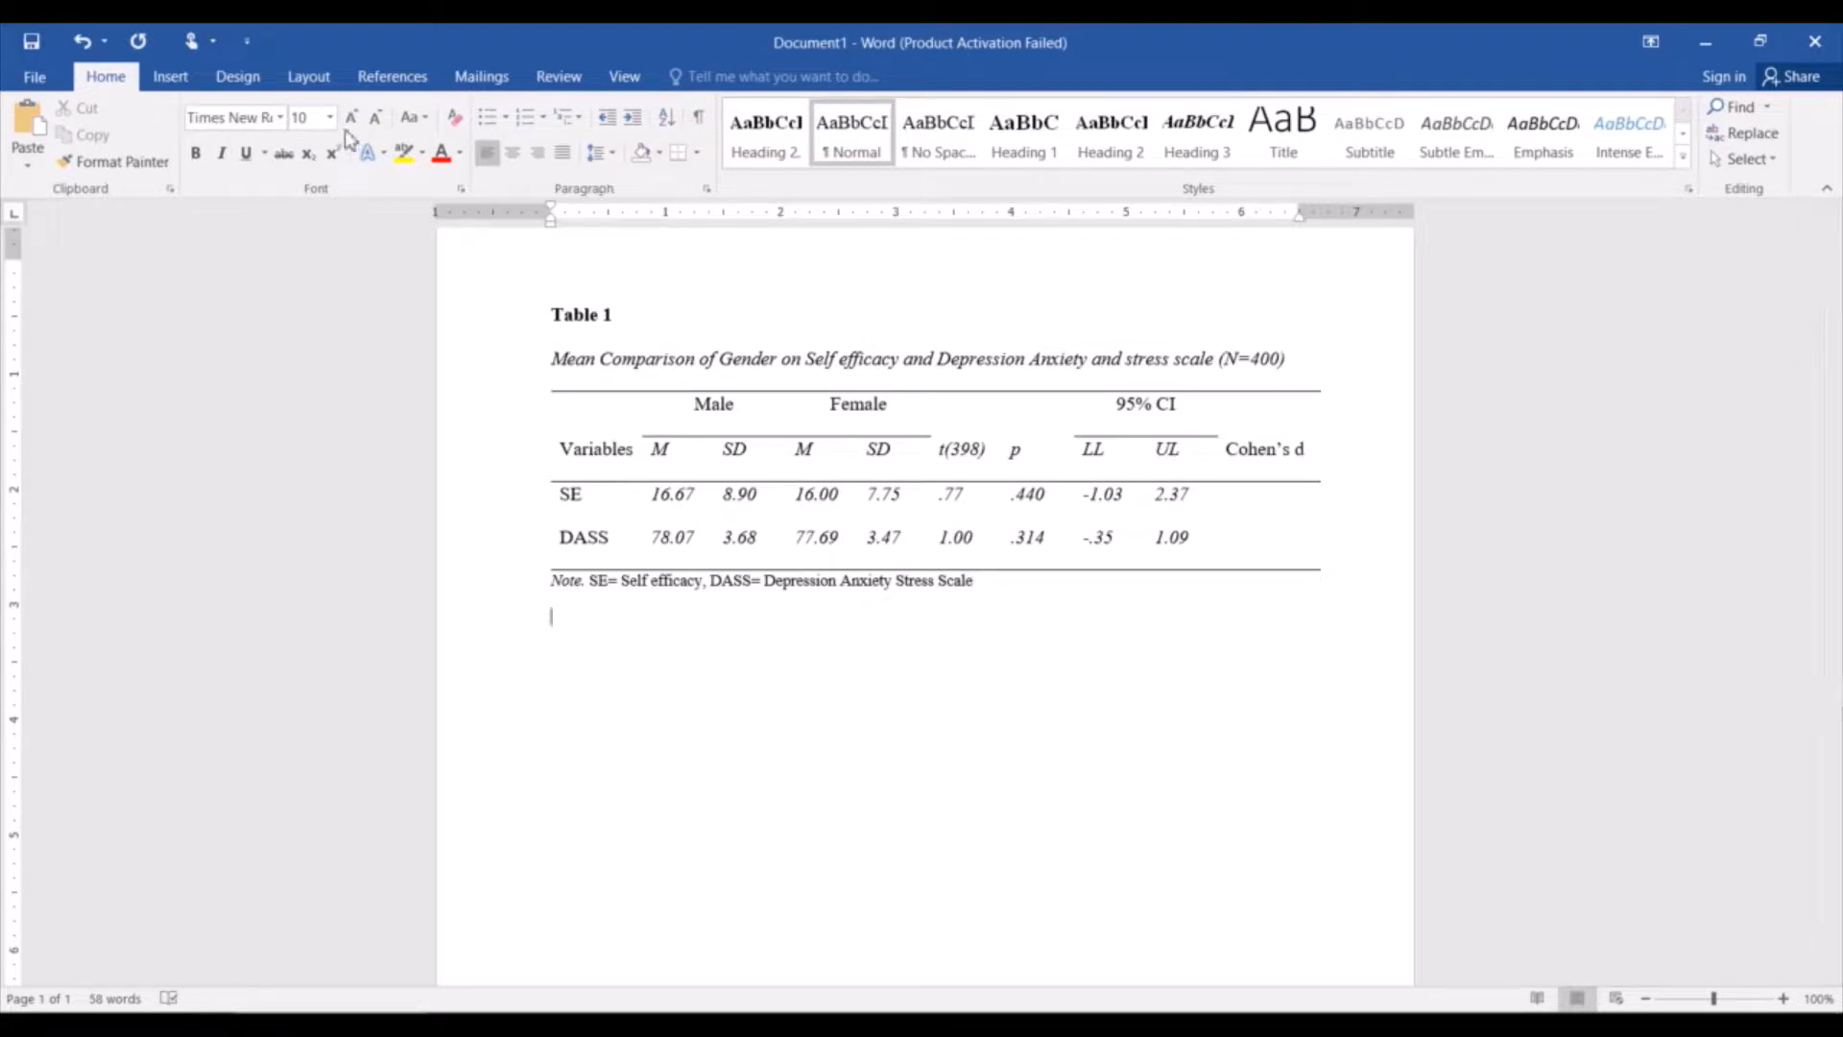
{"action": "left_click", "coordinate": [373, 119]}
{"action": "left_click", "coordinate": [373, 119]}
{"action": "left_click", "coordinate": [351, 119]}
{"action": "left_click", "coordinate": [352, 119]}
{"action": "left_click", "coordinate": [351, 119]}
{"action": "left_click", "coordinate": [351, 120]}
{"action": "left_click", "coordinate": [352, 119]}
{"action": "left_click", "coordinate": [377, 121]}
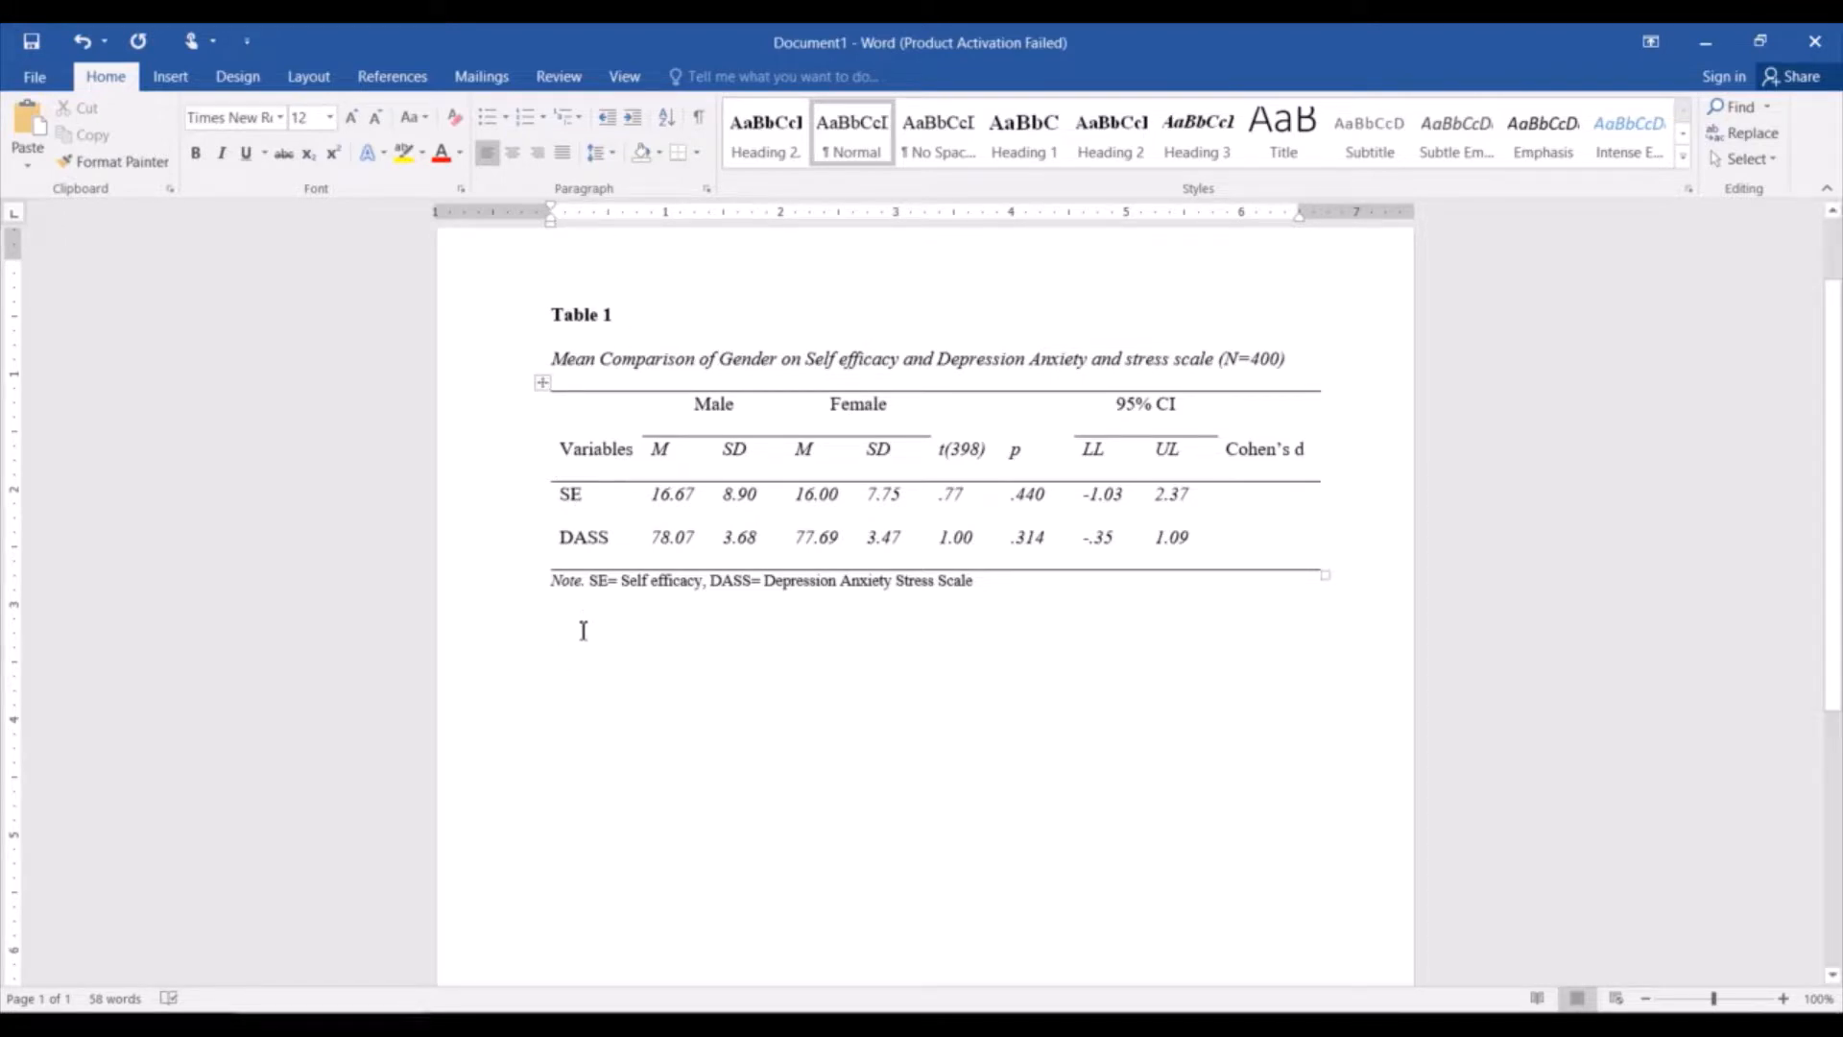
Indent the new paragraph and write "Table 1 indicates that there is non significant results of gender on".
{"action": "left_click", "coordinate": [642, 631]}
{"action": "key", "text": "Return"}
{"action": "type", "text": "Tab"}
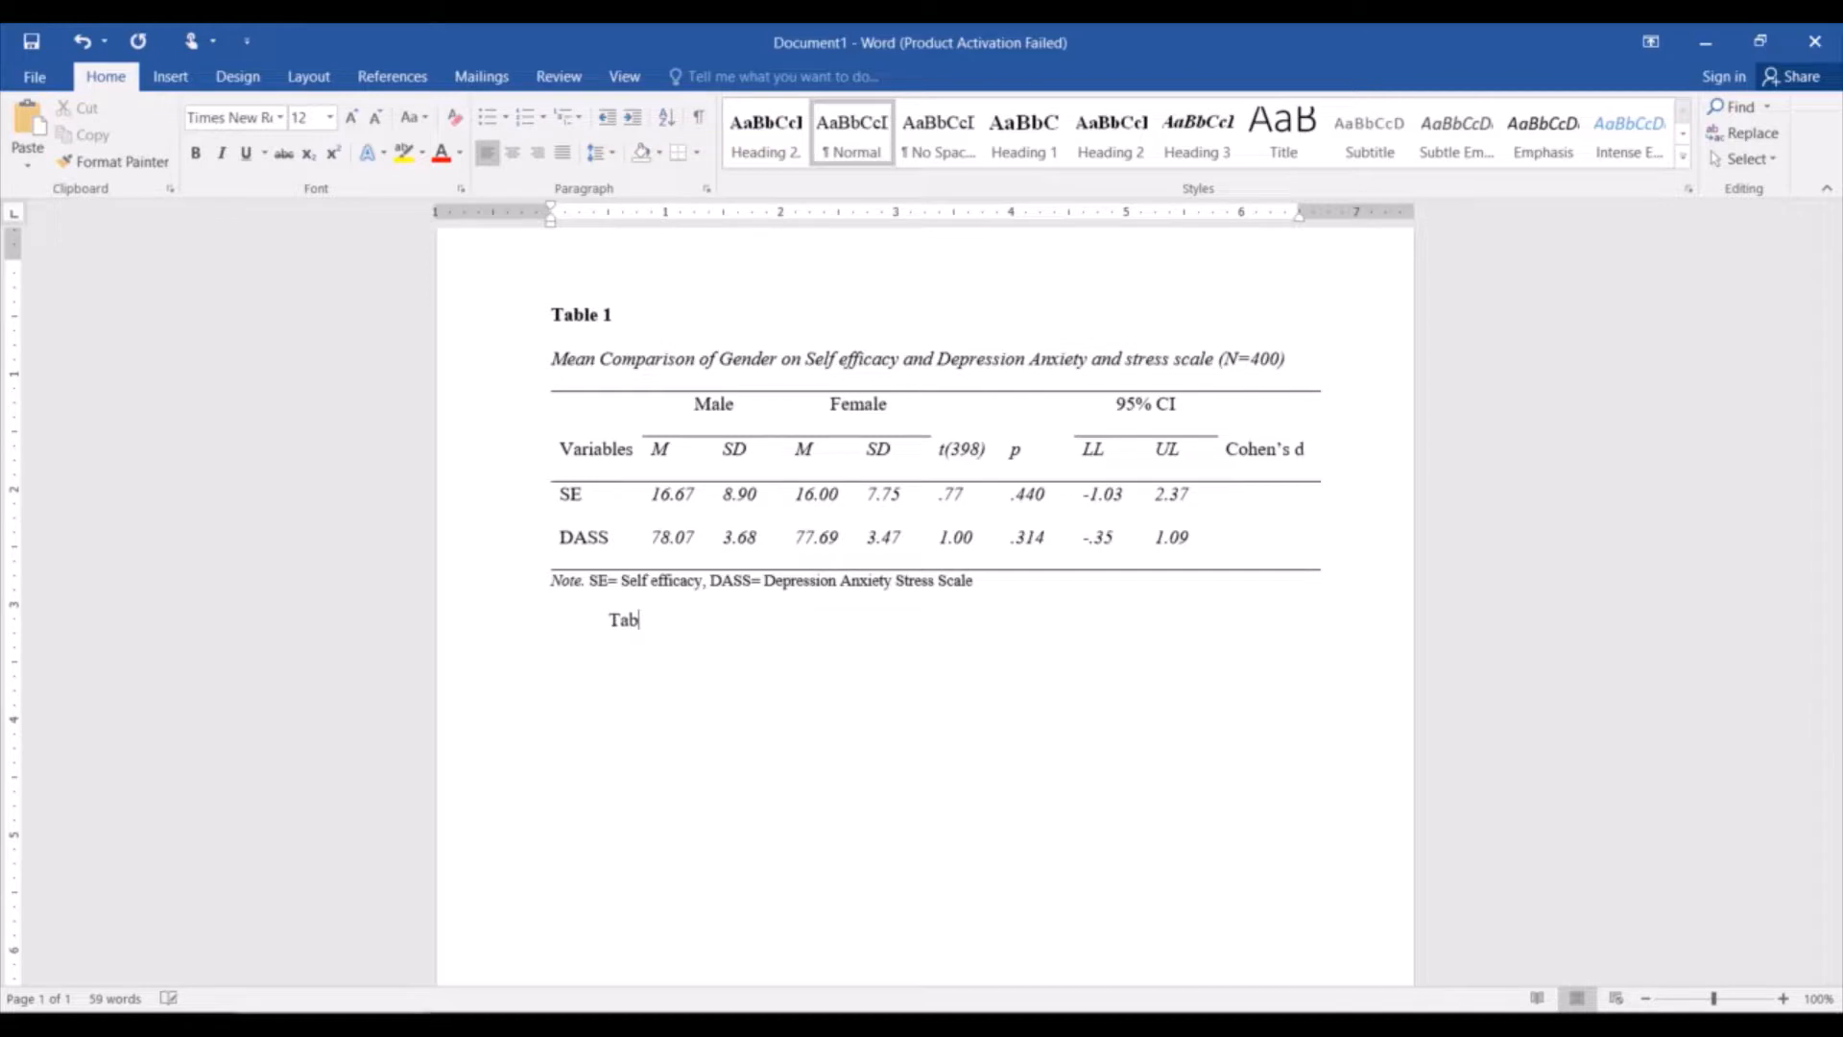
{"action": "type", "text": "le 1 indicates that there"}
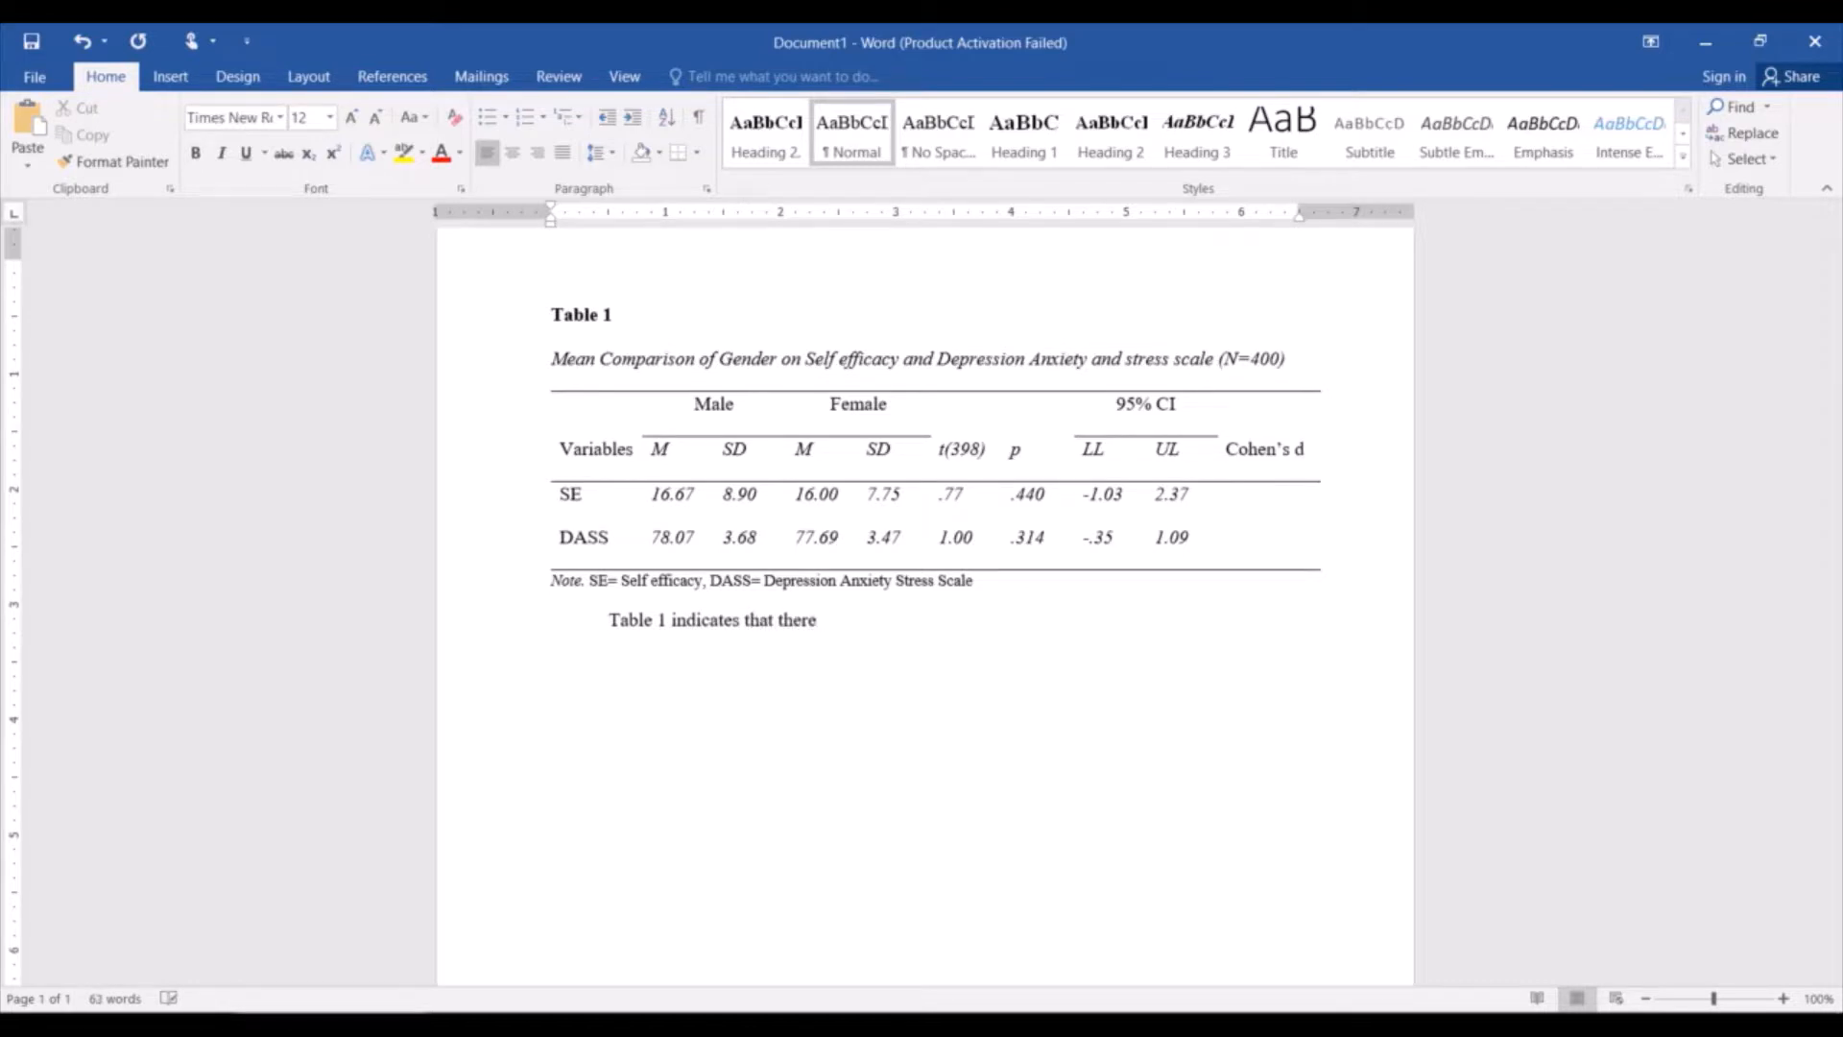
{"action": "type", "text": " is non significant result"}
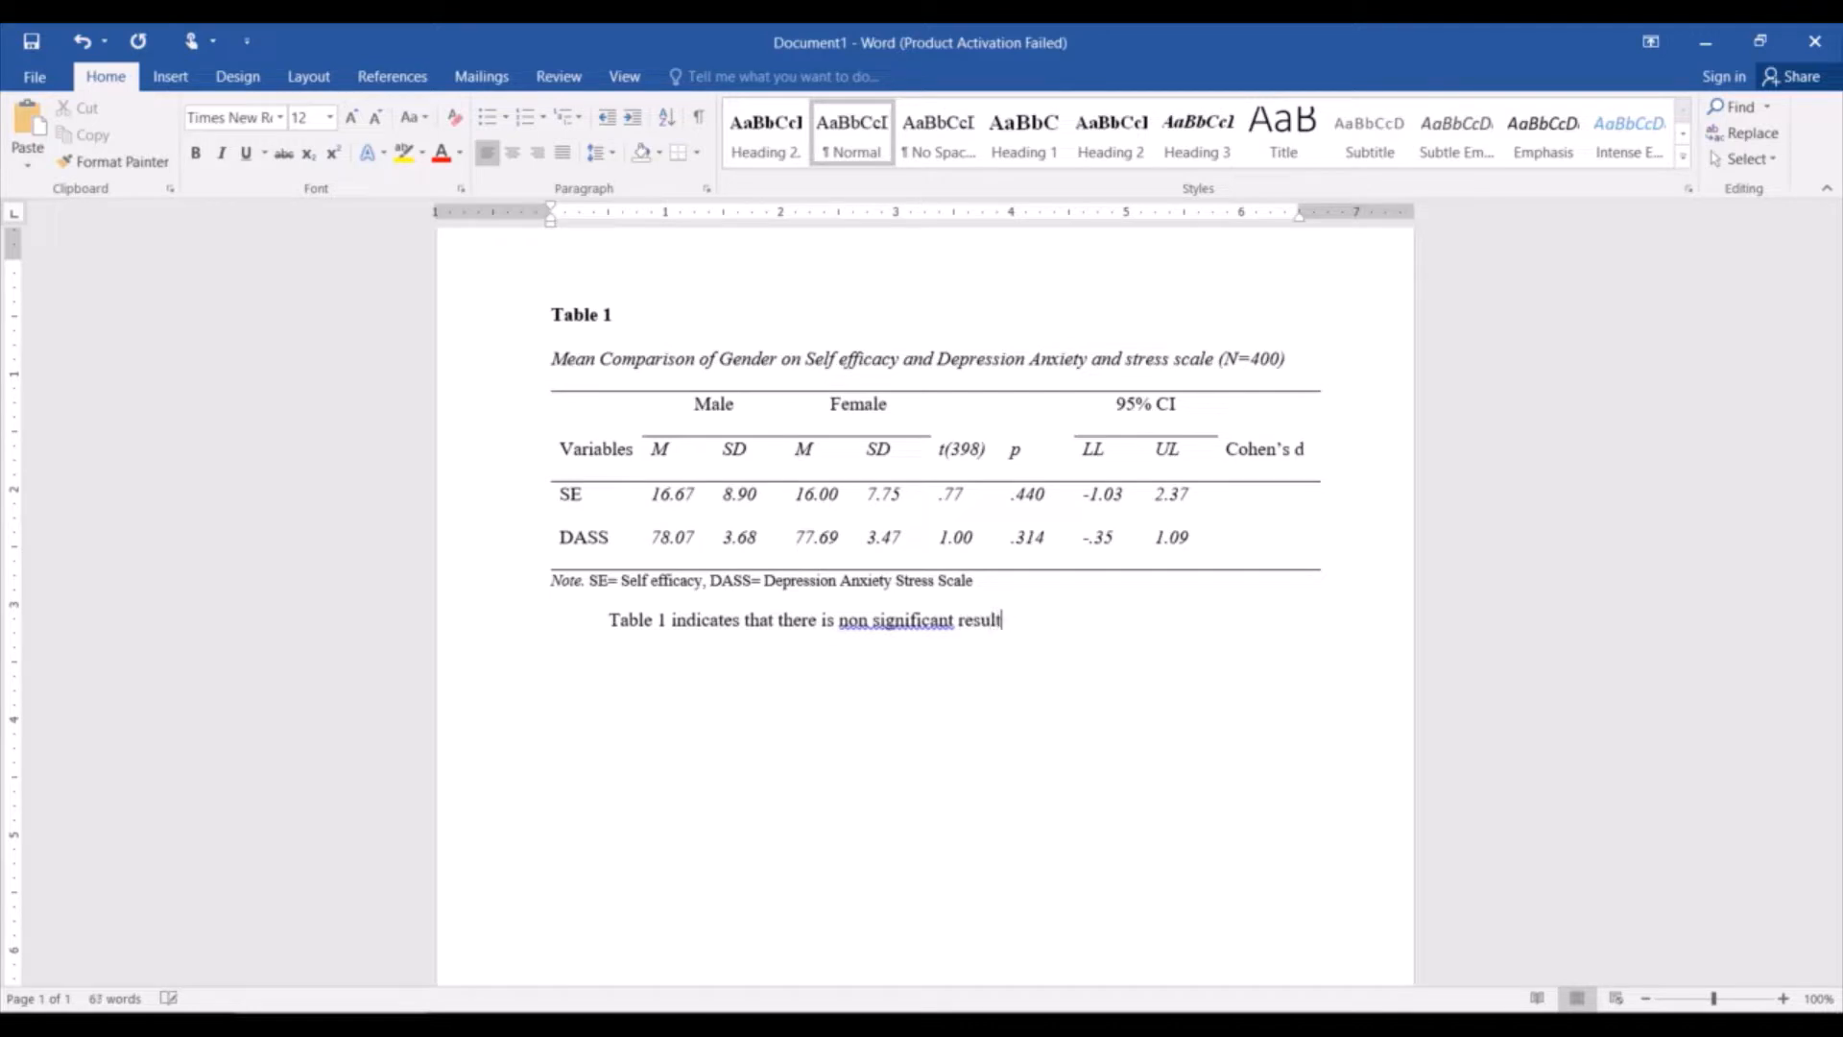
{"action": "type", "text": "s of gnender on"}
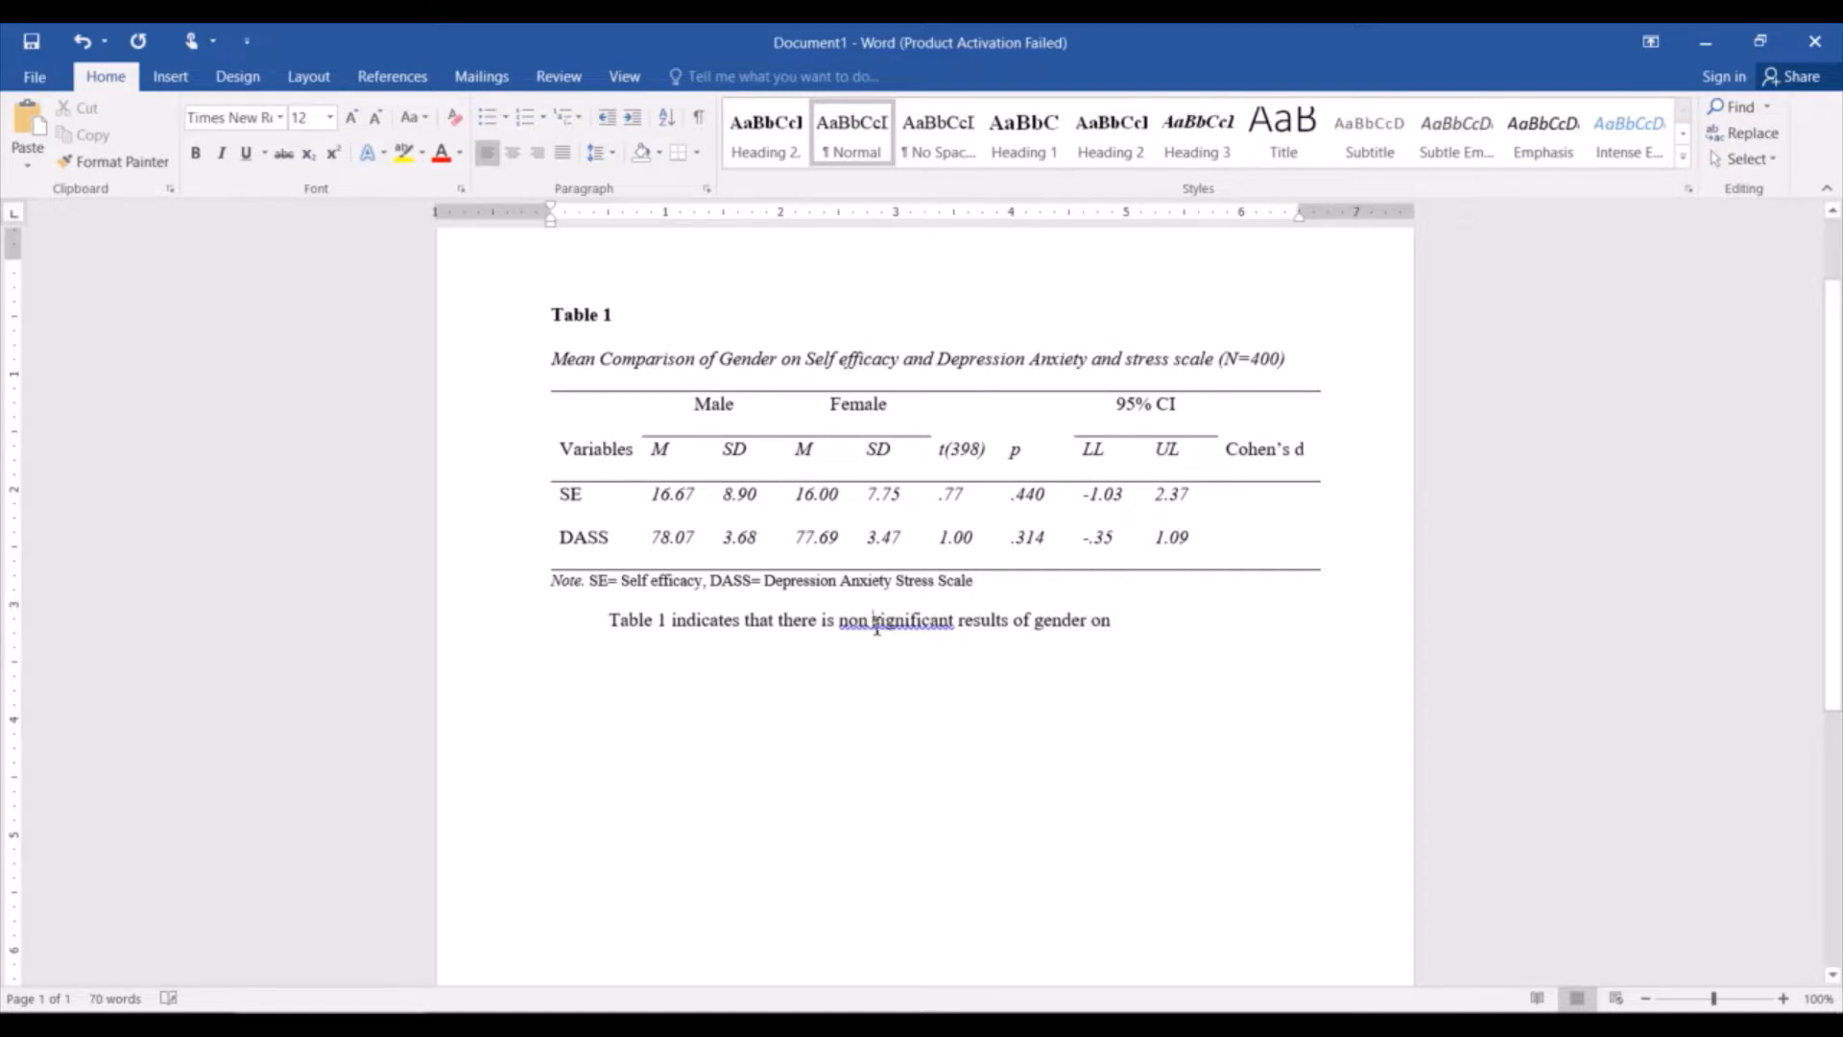
Hyphenate "non significant" as "non-significant" in the interpretation sentence.
{"action": "left_click", "coordinate": [875, 621]}
{"action": "key", "text": "BackSpace"}
{"action": "type", "text": "-"}
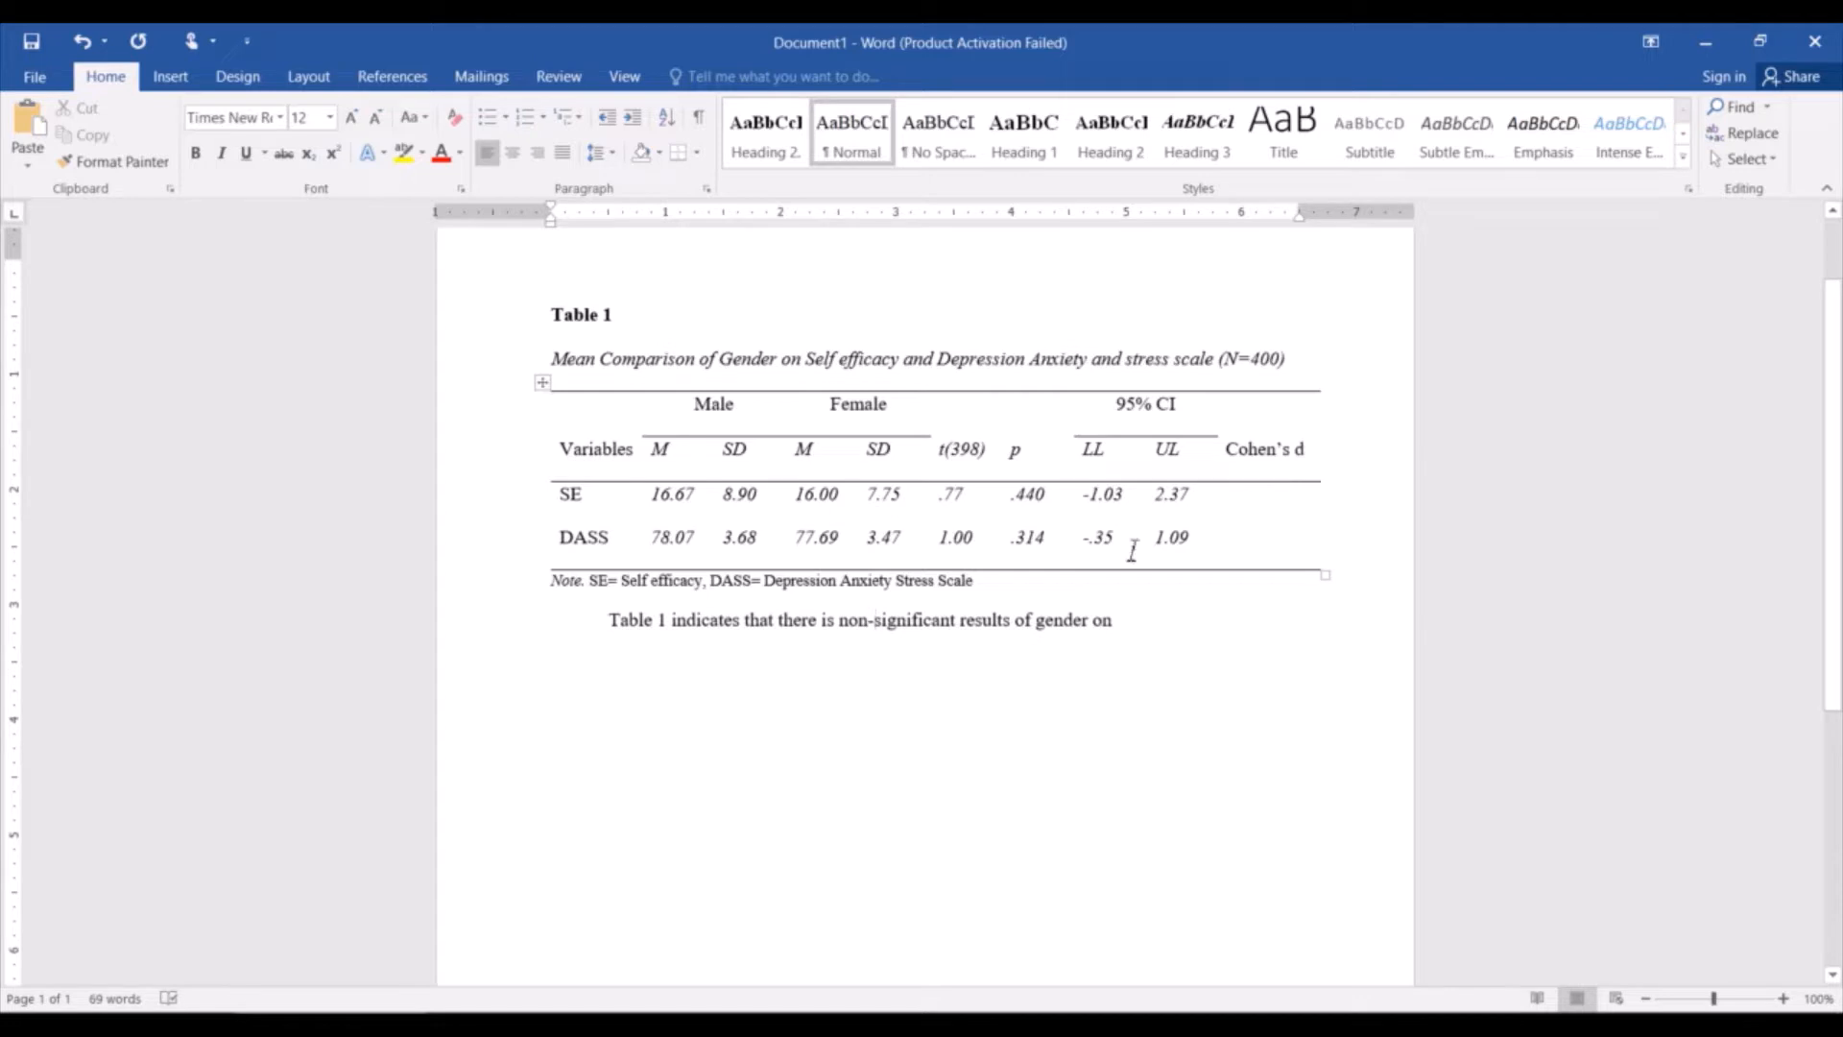
Complete the interpretation sentence with "Self efficacy and depression anxiety and stress scale.".
{"action": "left_click", "coordinate": [1139, 632]}
{"action": "type", "text": "Self"}
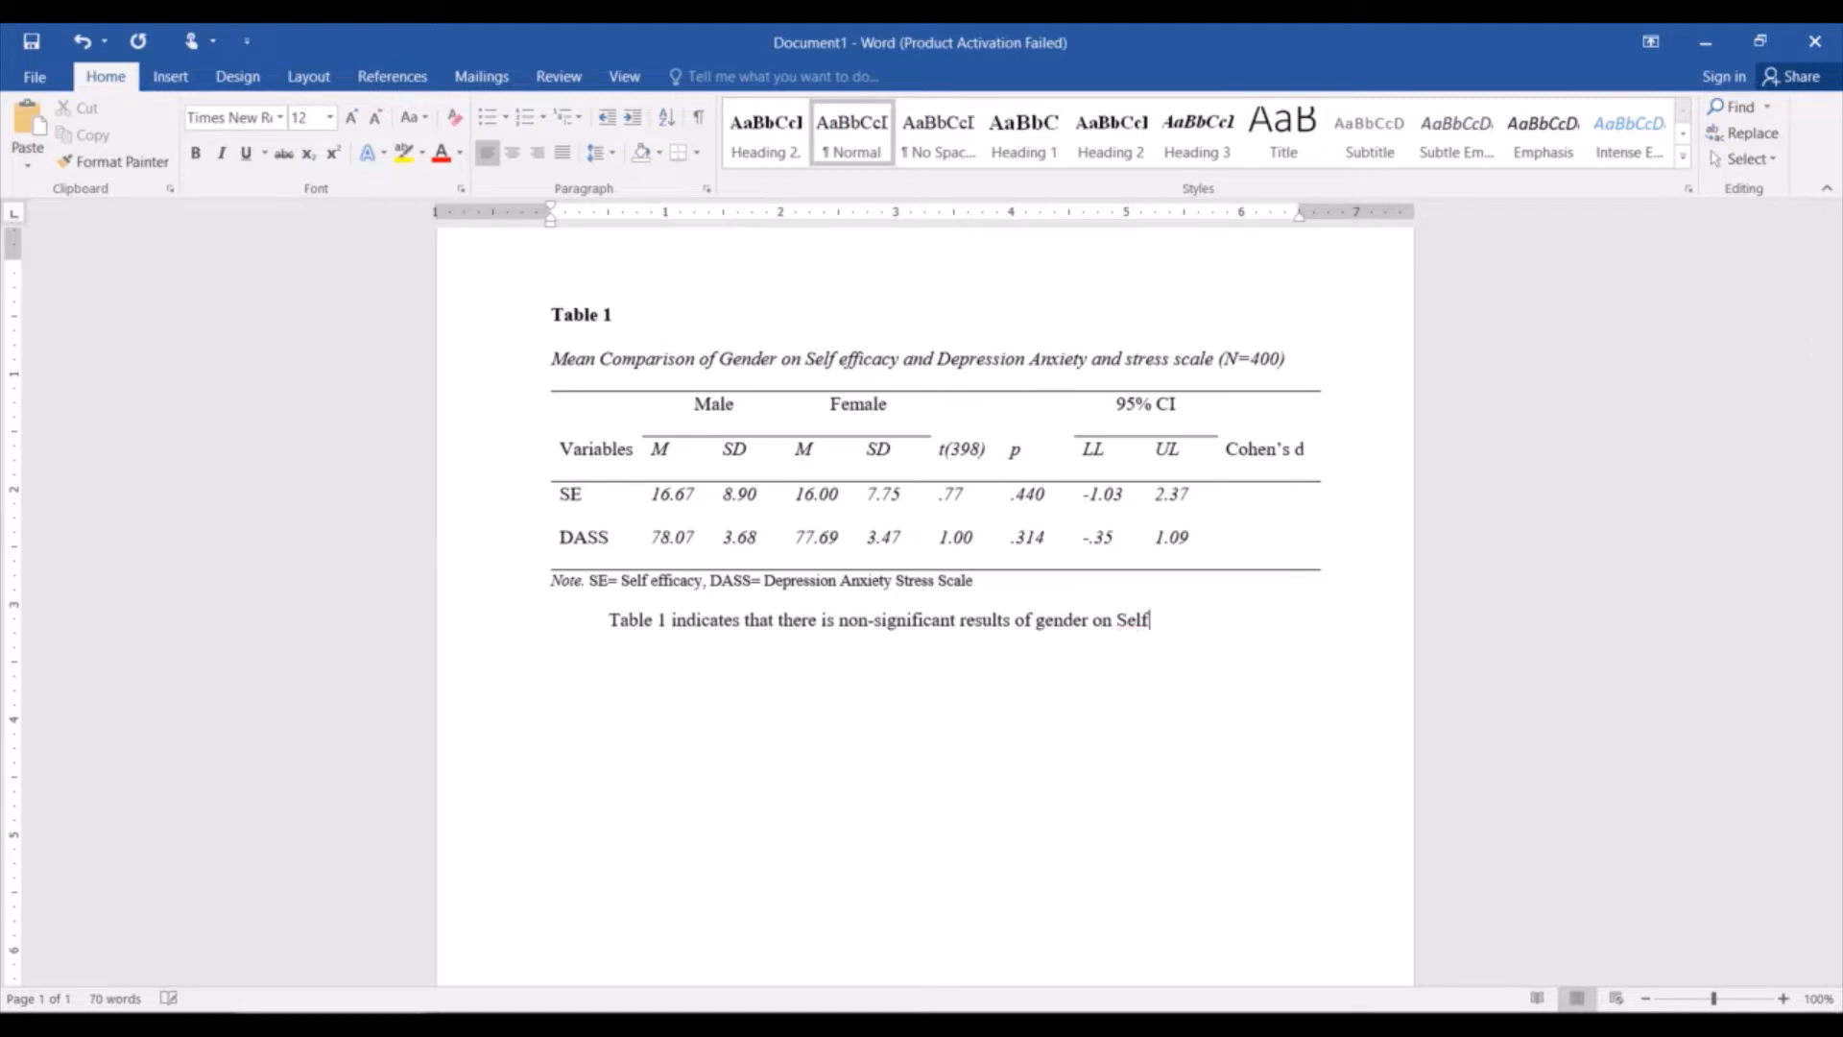
{"action": "type", "text": " effi"}
{"action": "type", "text": "cacy and"}
{"action": "type", "text": " depression"}
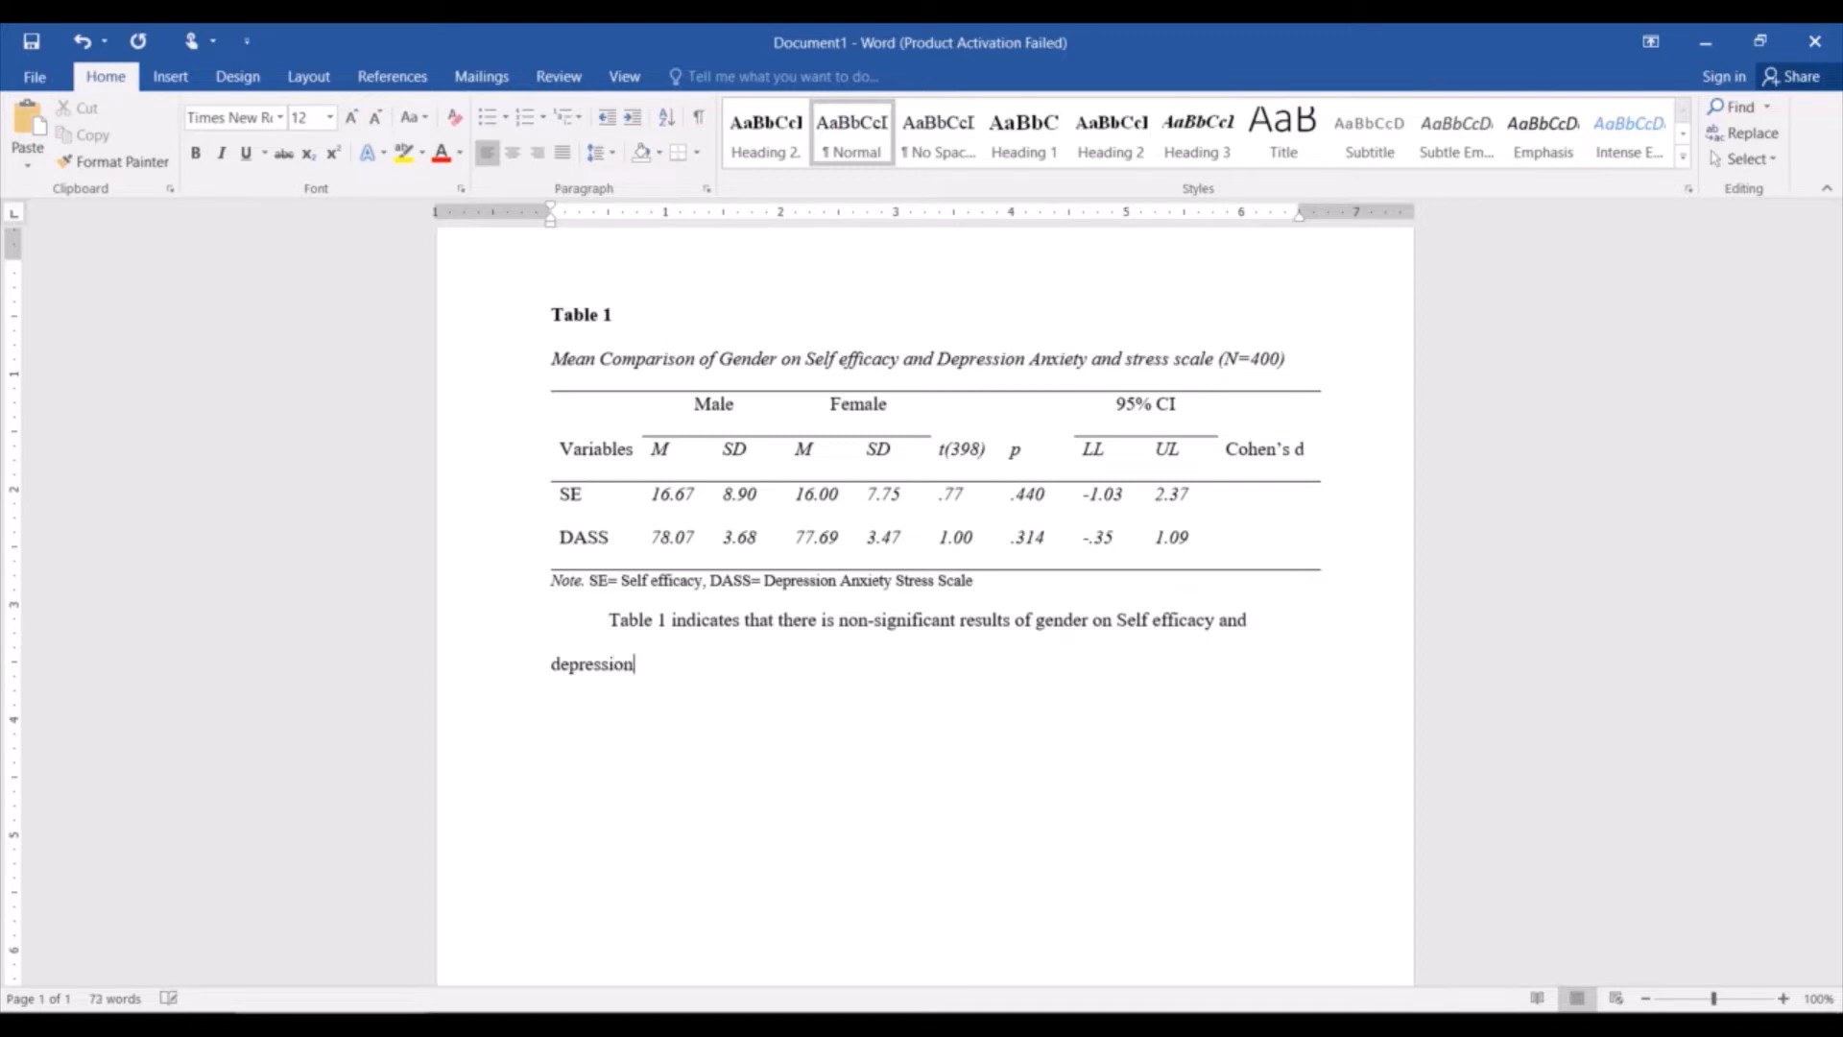
{"action": "type", "text": " anxiety and stress scale."}
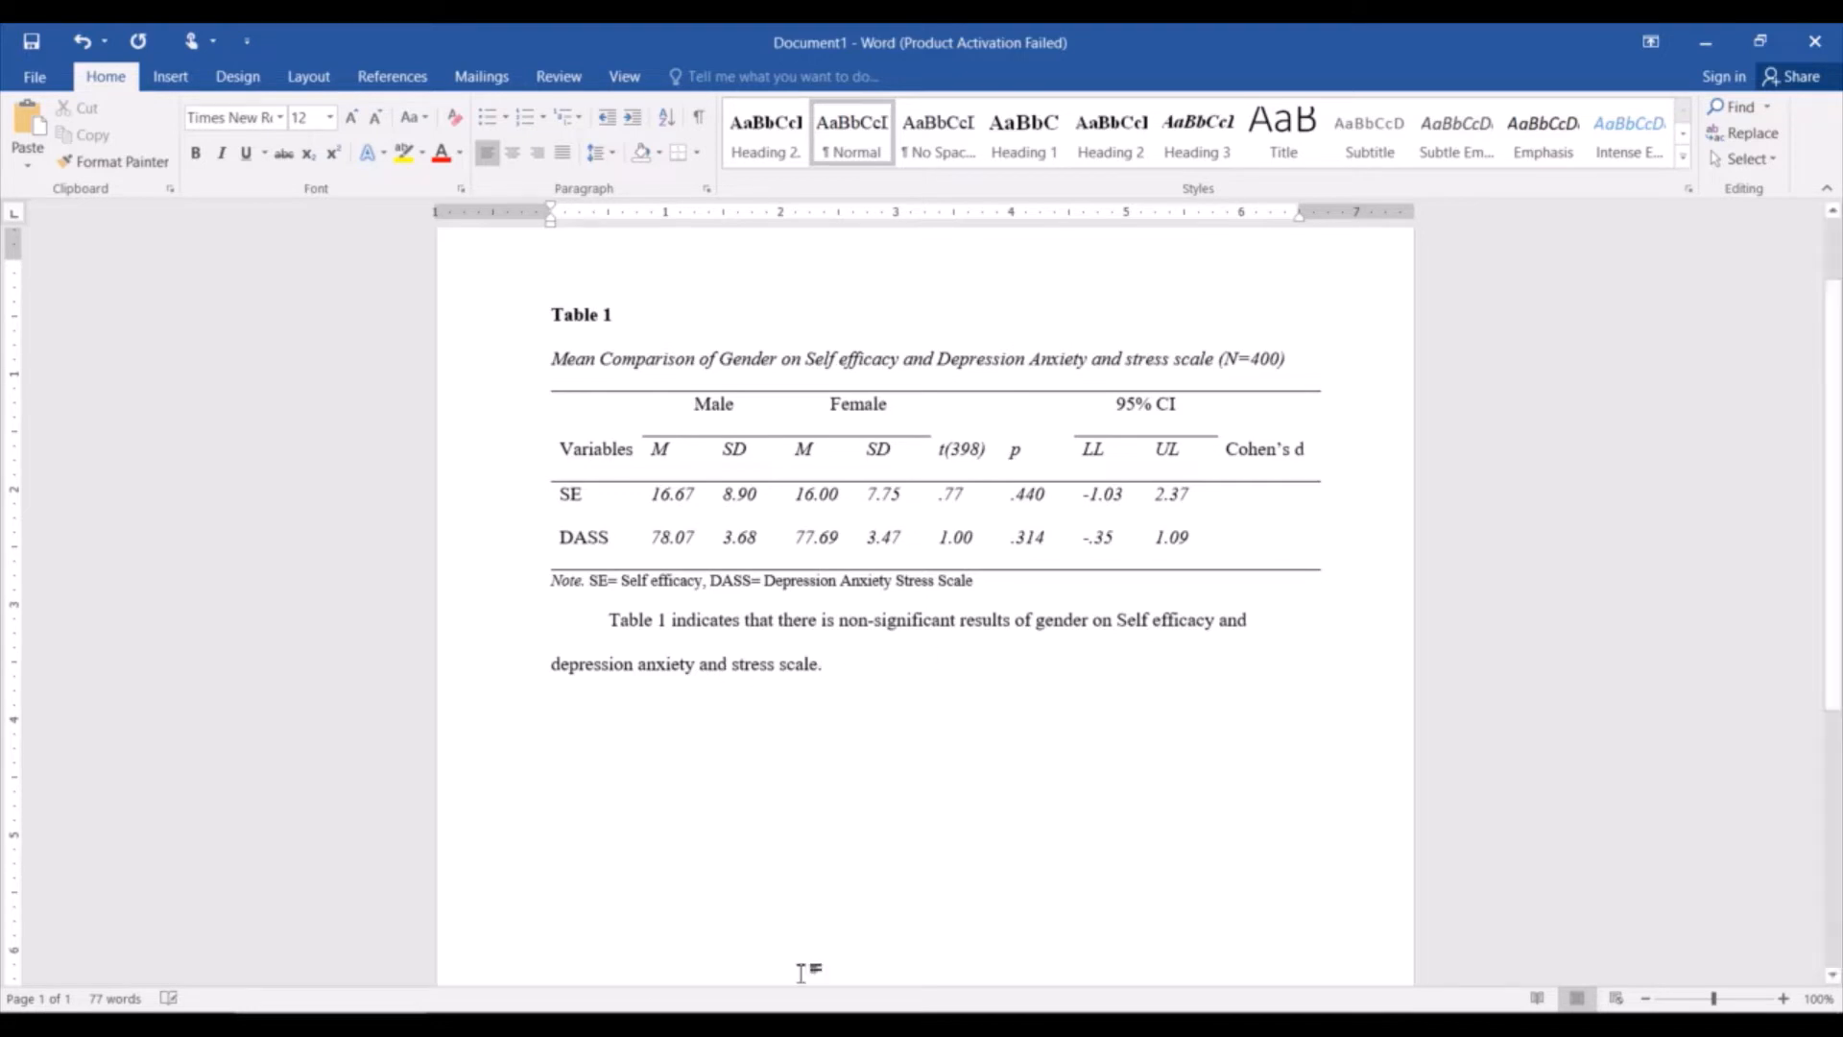
Check the Table 7 write-up in the other open Word document, and correct "is" to "are" in the Table 1 sentence.
{"action": "mouse_move", "coordinate": [558, 1002]}
{"action": "left_click", "coordinate": [556, 941]}
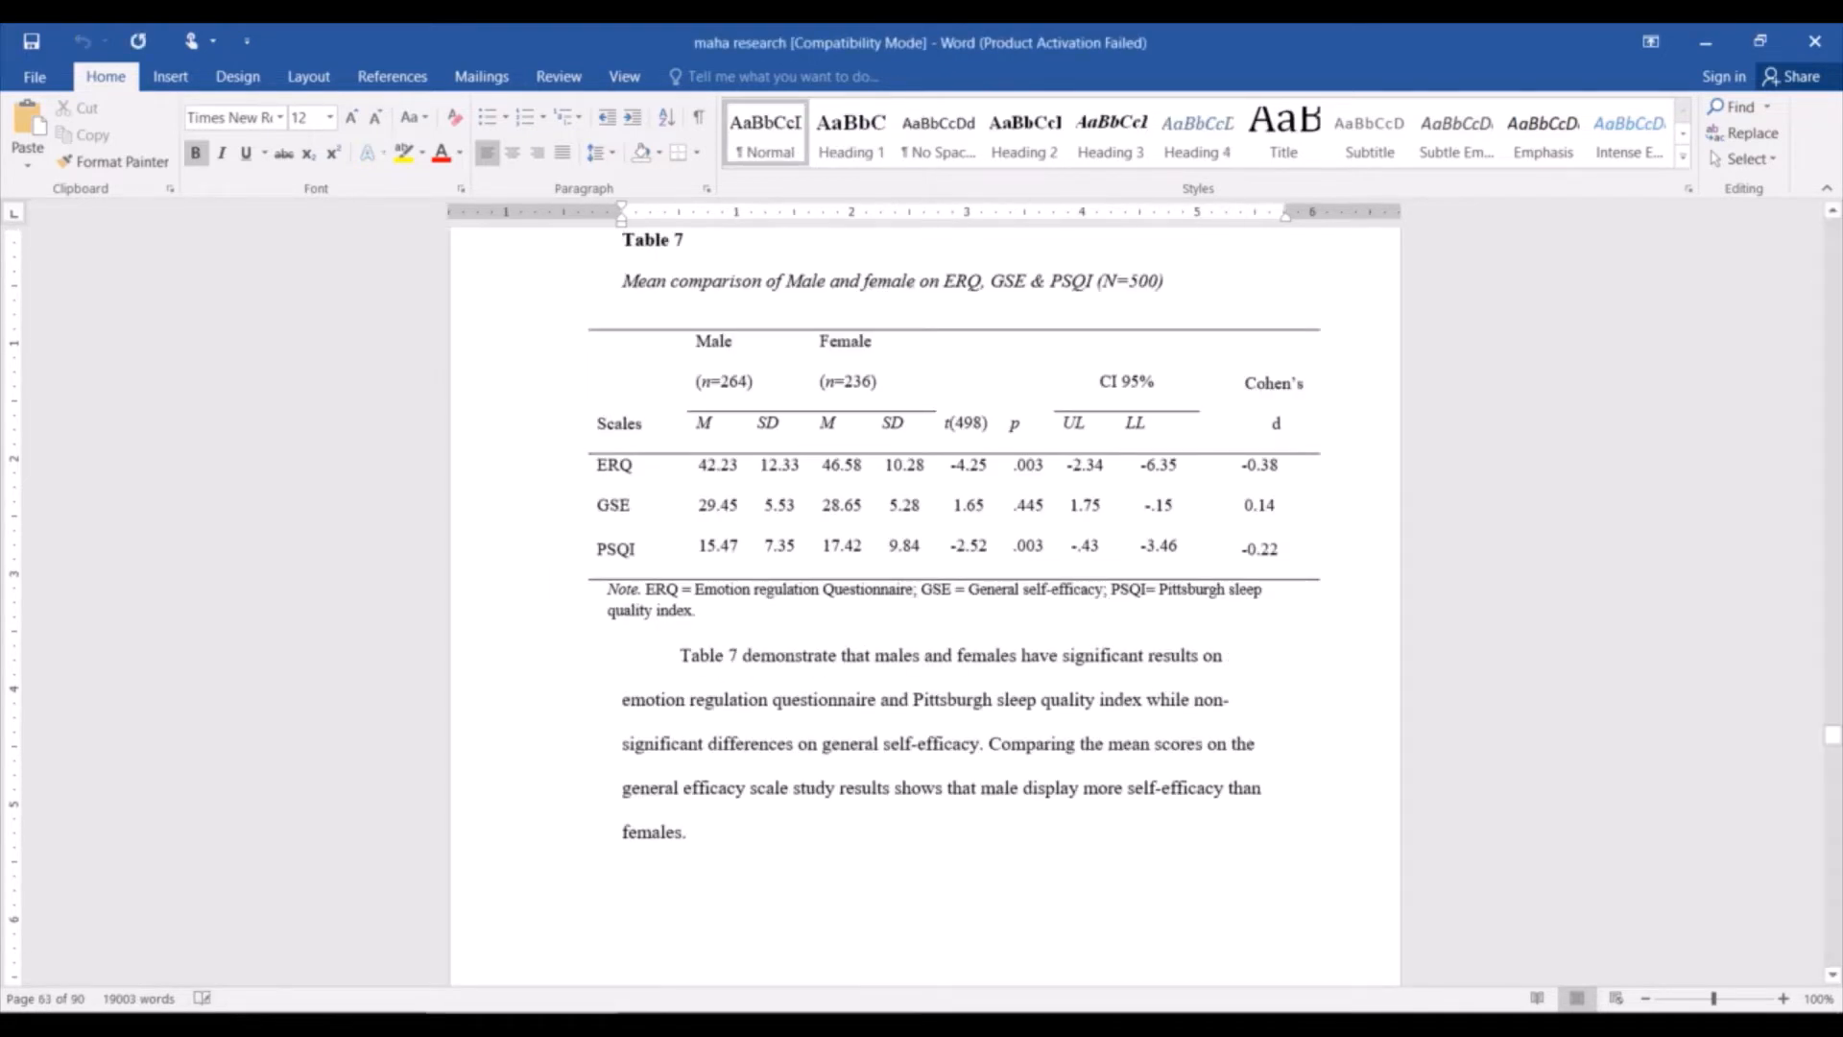
{"action": "left_click", "coordinate": [384, 941]}
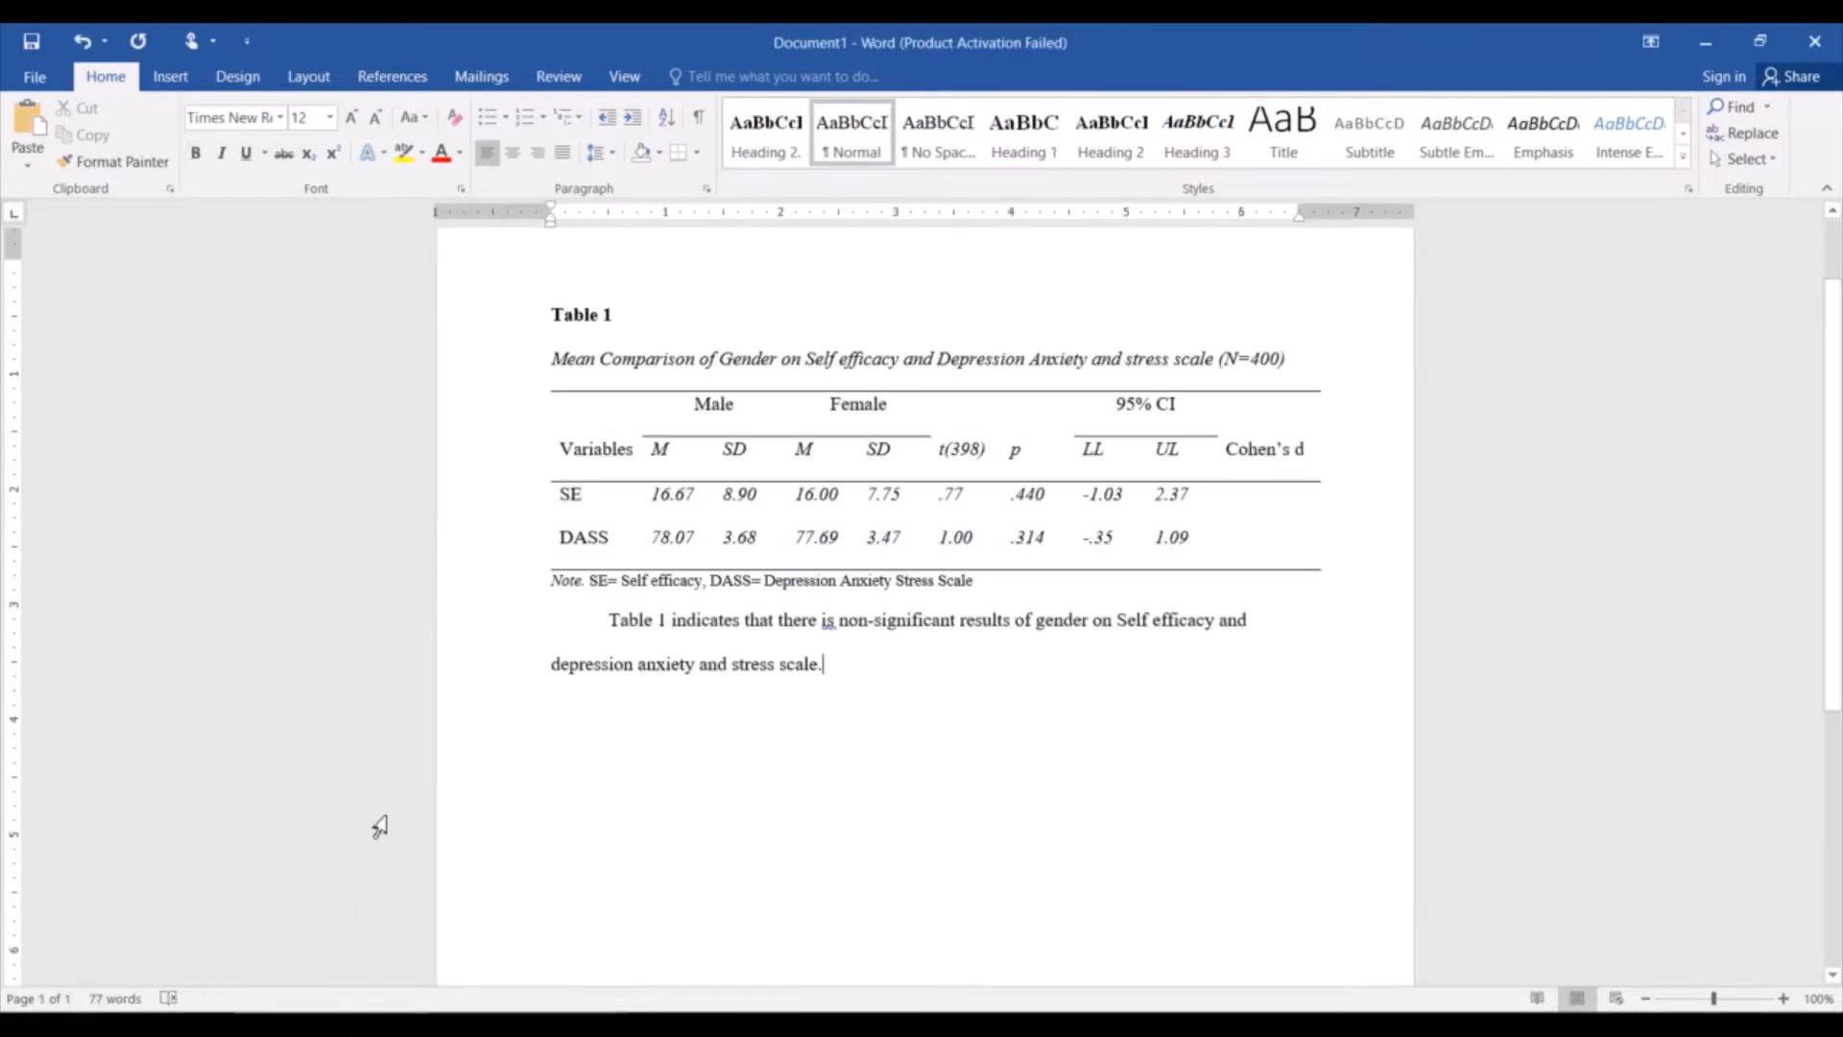
{"action": "right_click", "coordinate": [828, 622]}
{"action": "left_click", "coordinate": [768, 647]}
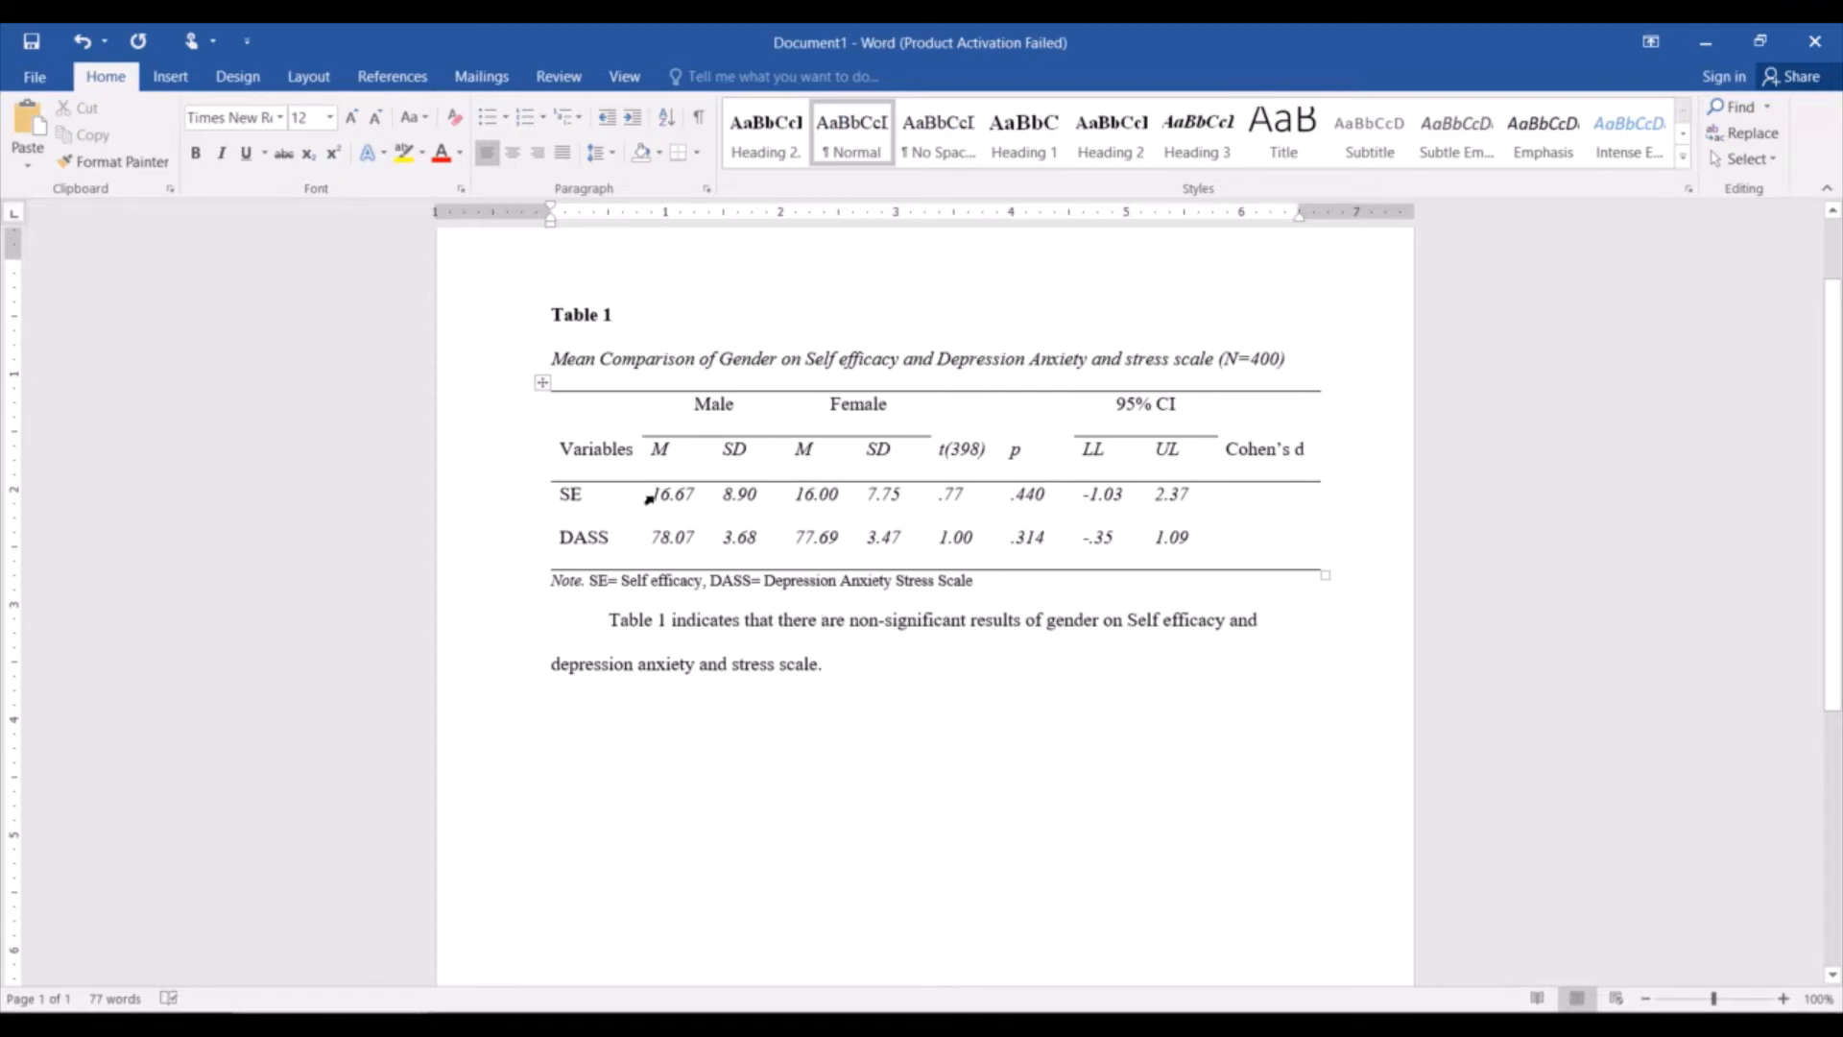
Remove italics from all the numeric values in the SE and DASS rows and return to the end of the interpretation sentence.
{"action": "left_click_drag", "start_coordinate": [660, 452], "coordinate": [891, 538]}
{"action": "left_click", "coordinate": [883, 538]}
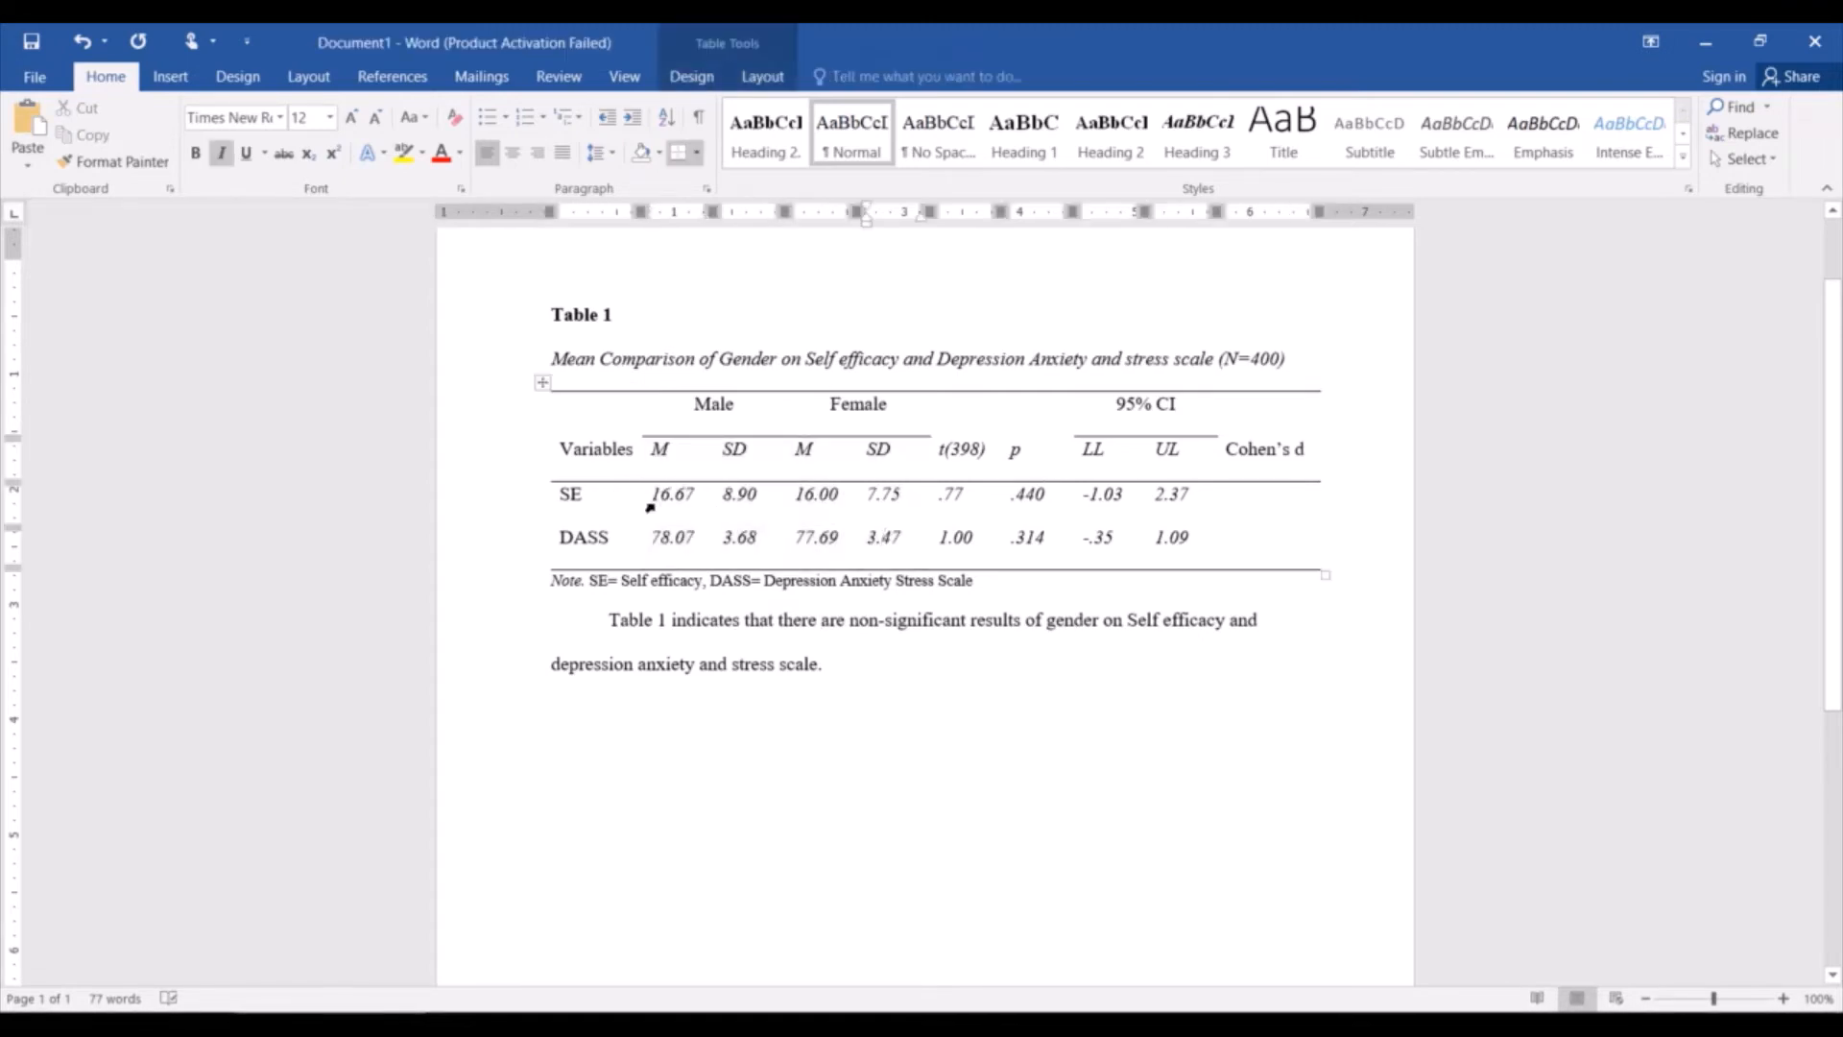
{"action": "left_click_drag", "start_coordinate": [651, 501], "coordinate": [1202, 549]}
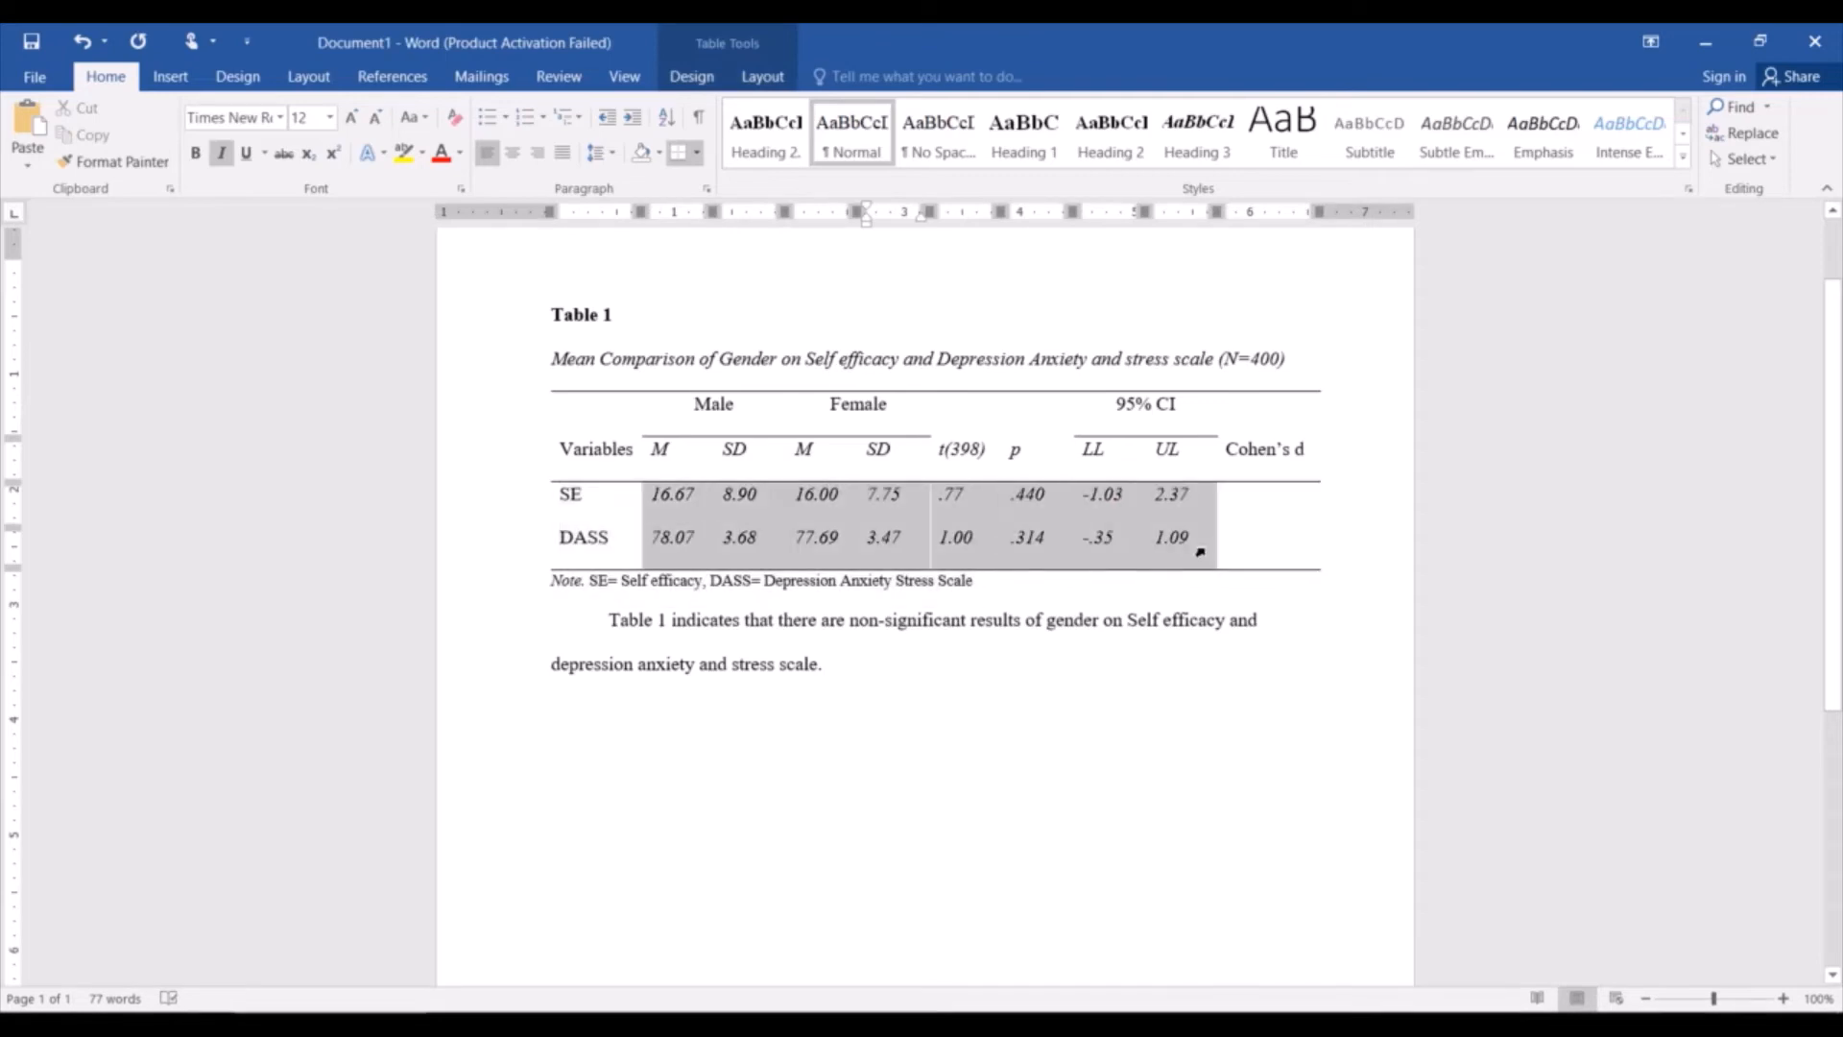
{"action": "left_click", "coordinate": [1233, 506]}
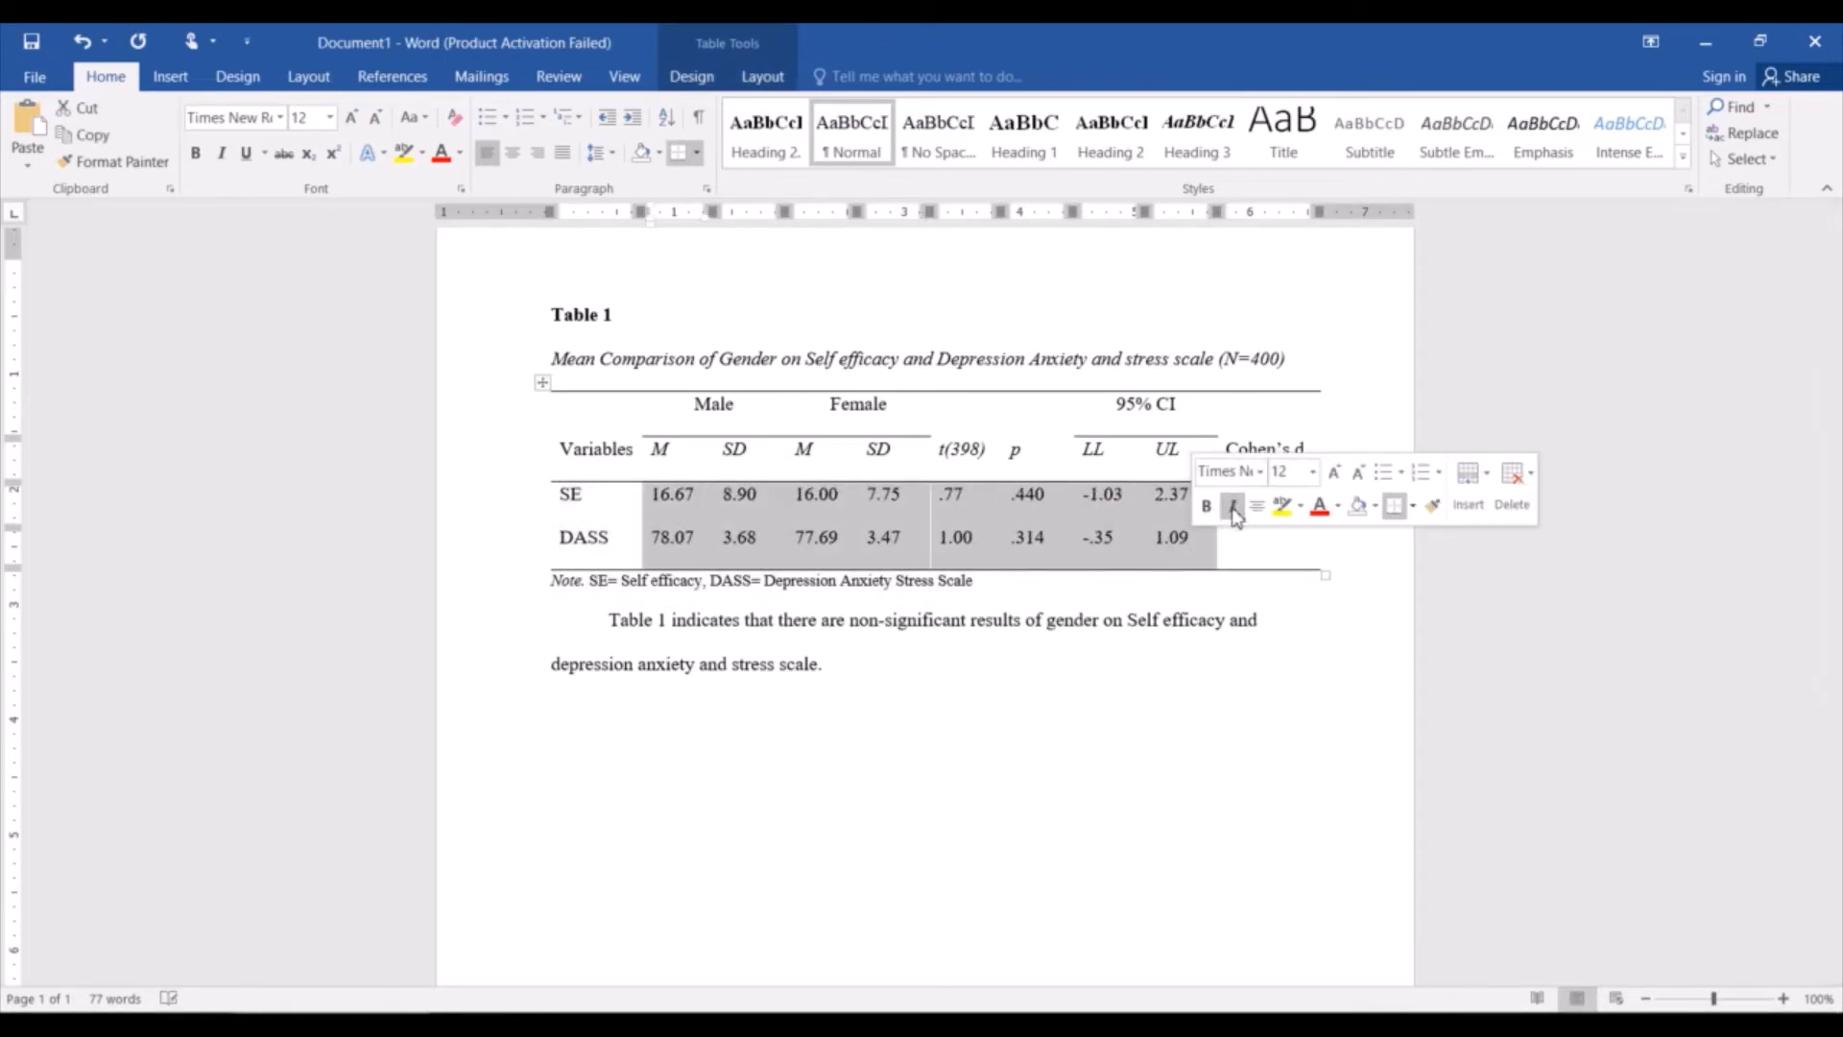
{"action": "left_click", "coordinate": [895, 572]}
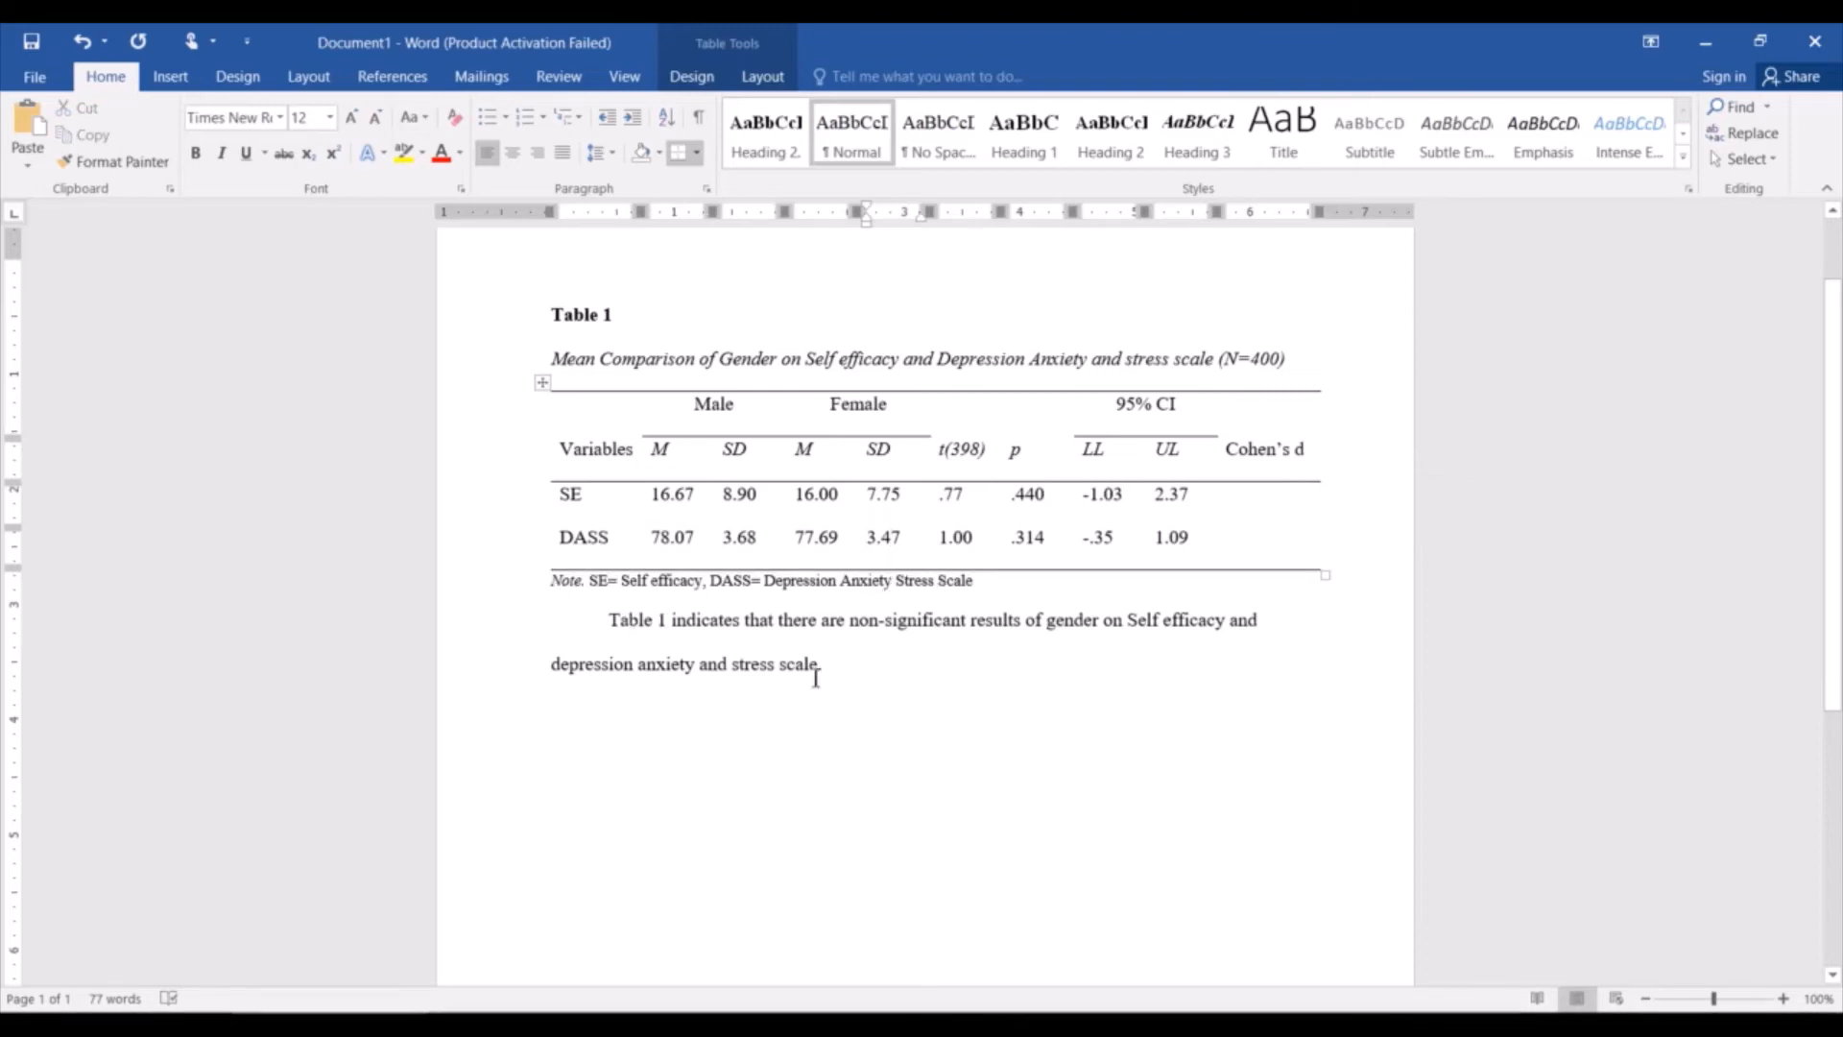
{"action": "left_click", "coordinate": [845, 677]}
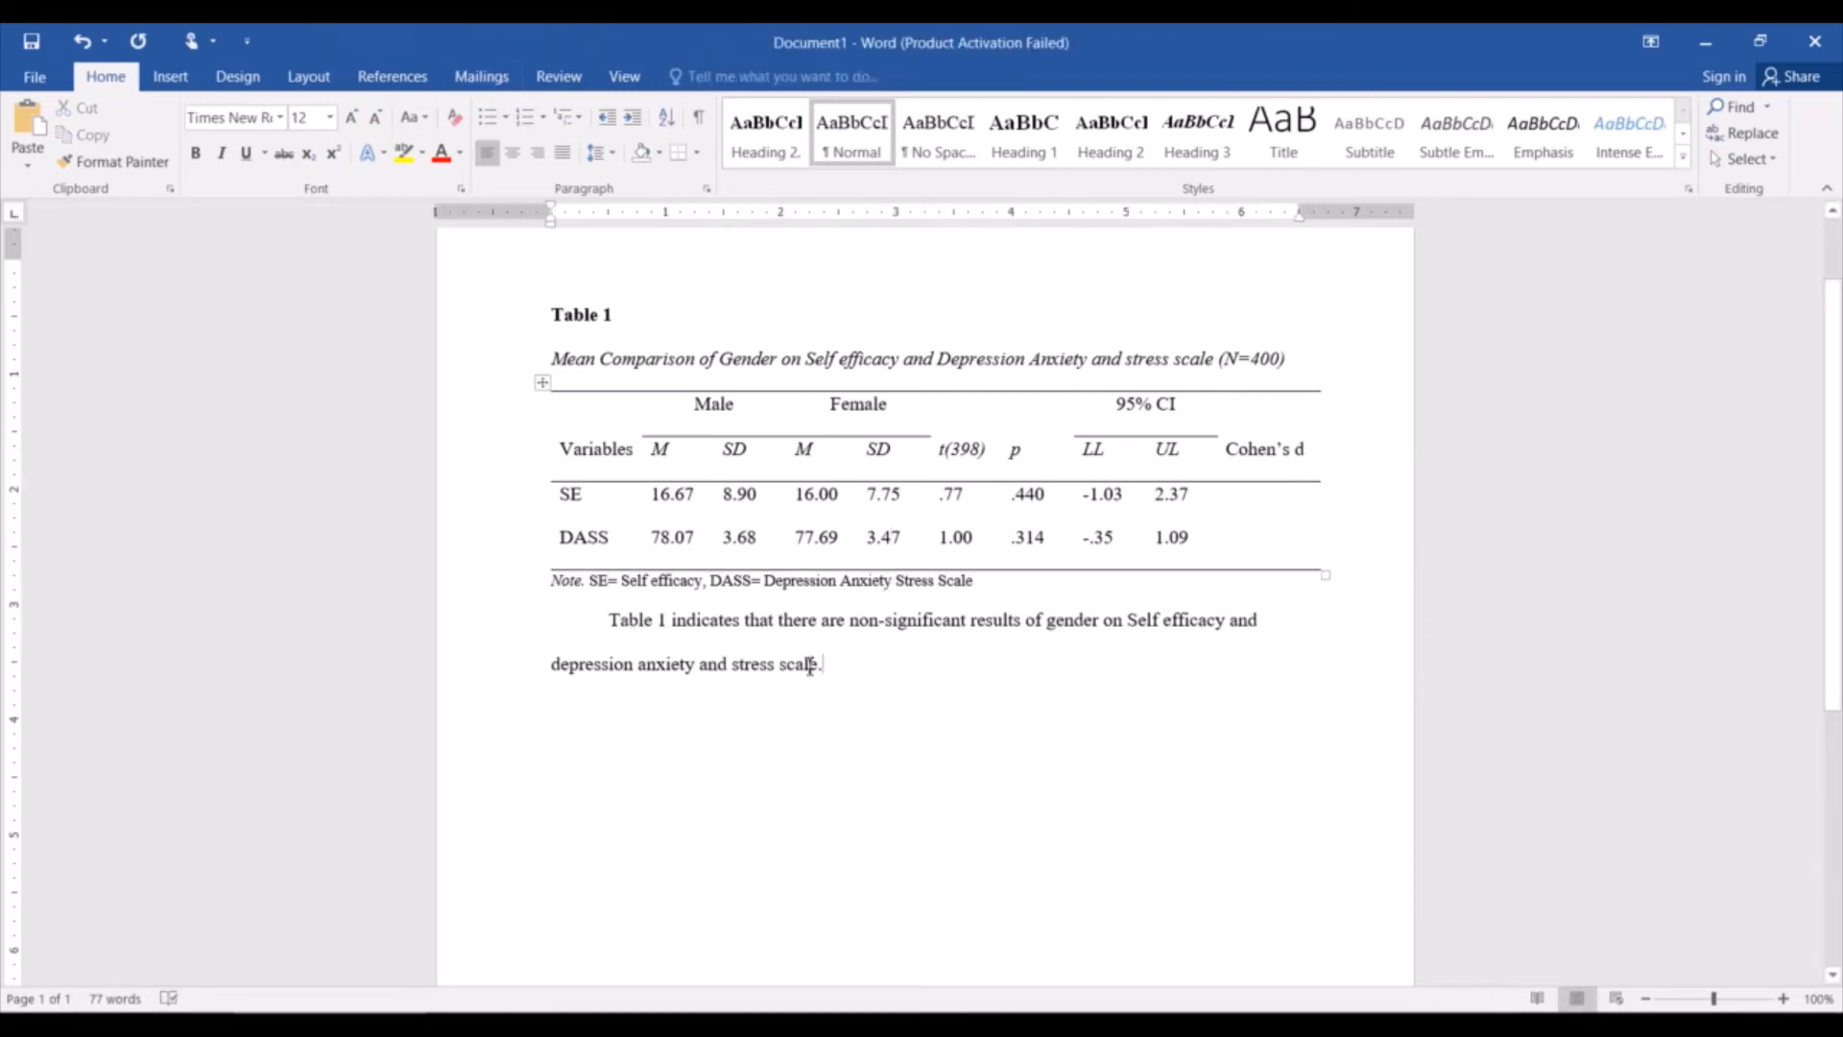